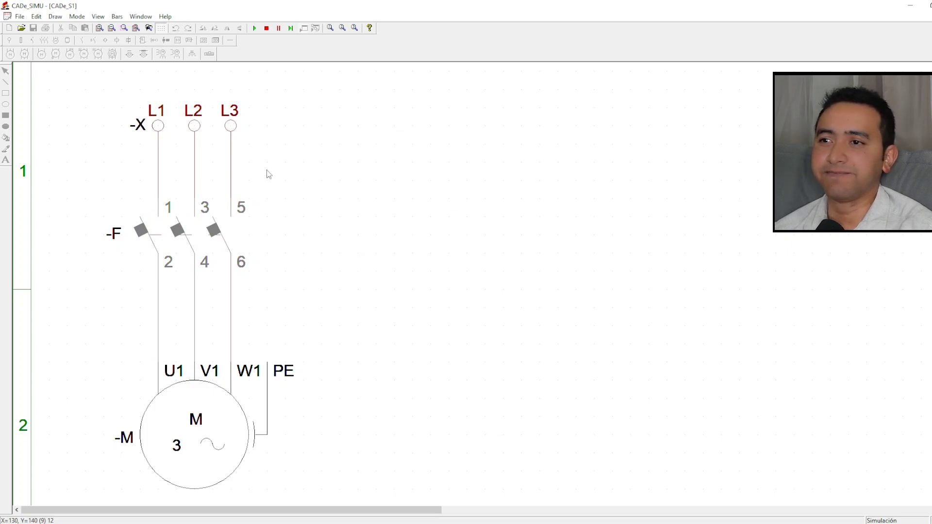
Stop the simulation and delete the three wires between the breaker and the motor
left_click(266, 29)
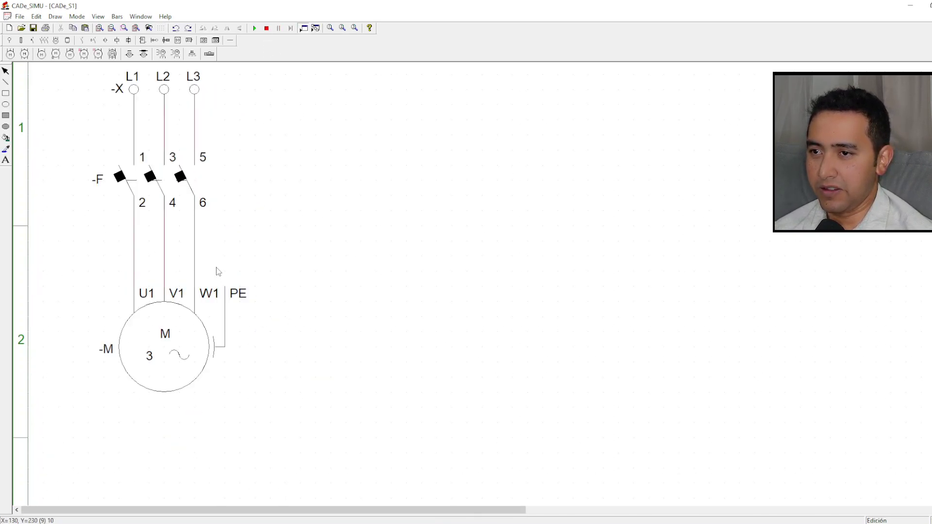
key("Delete")
left_click(165, 257)
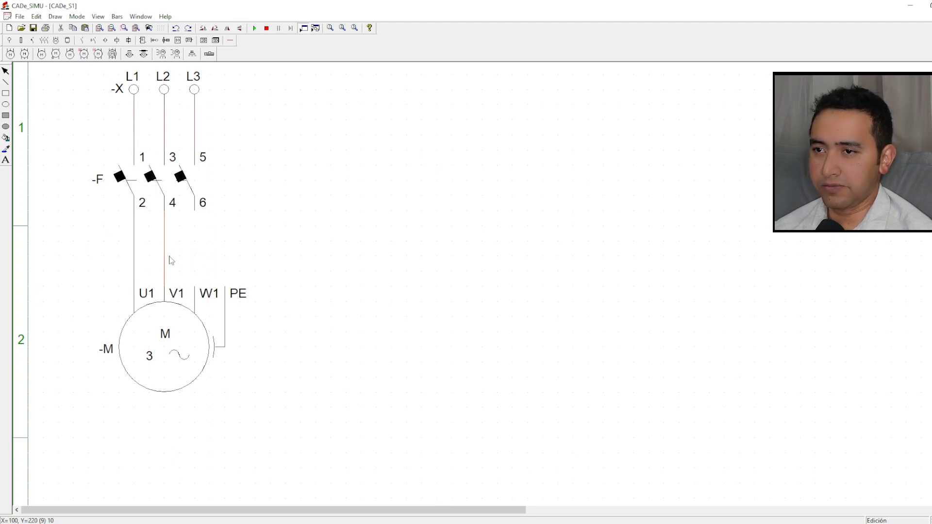
key("Delete")
left_click(134, 256)
key("Delete")
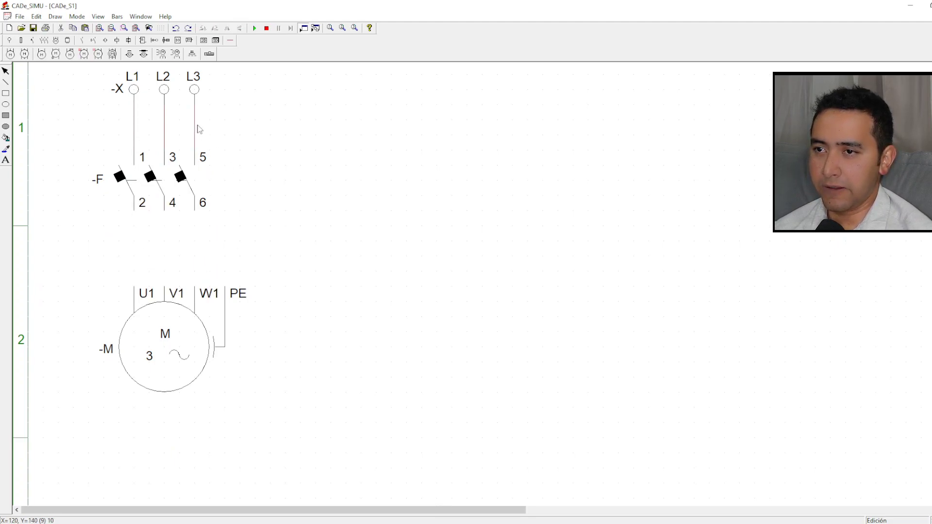
Delete the three wires between the L1, L2, L3 supply terminals and the breaker
left_click(195, 129)
key("Delete")
left_click(165, 133)
key("Delete")
left_click(134, 131)
key("Delete")
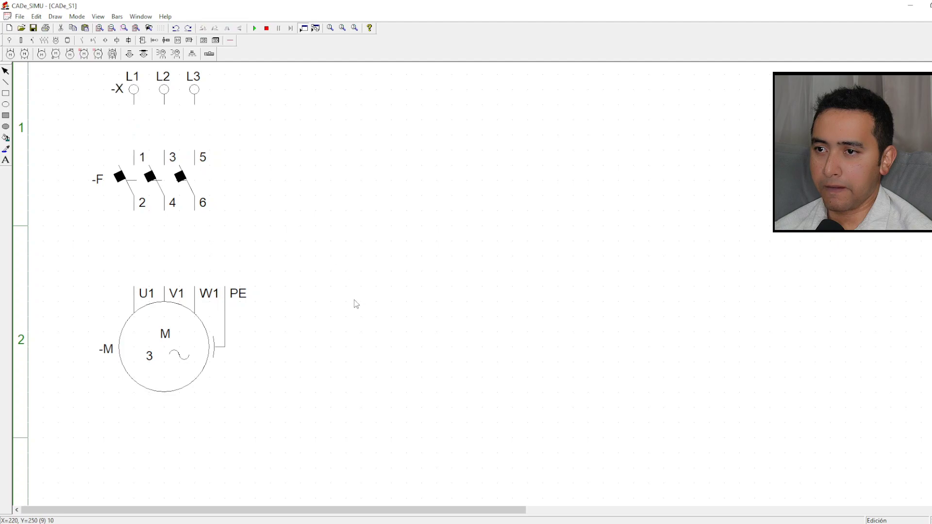
Move the three-phase motor well below the breaker, leaving room for further components and keeping its terminals vertically aligned with the breaker poles
scroll(354, 299, "down", 4)
scroll(289, 307, "up", 4)
left_click(187, 320)
left_click(378, 320)
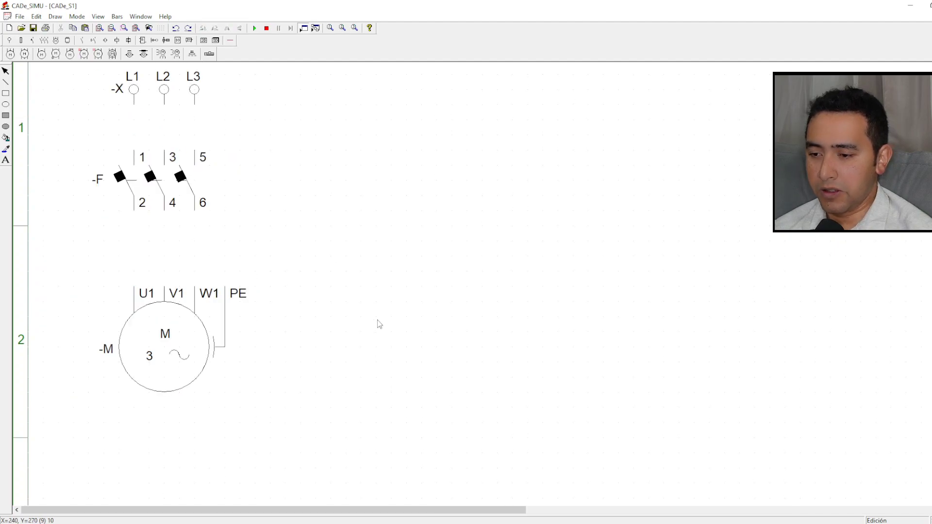
scroll(378, 323, "down", 2)
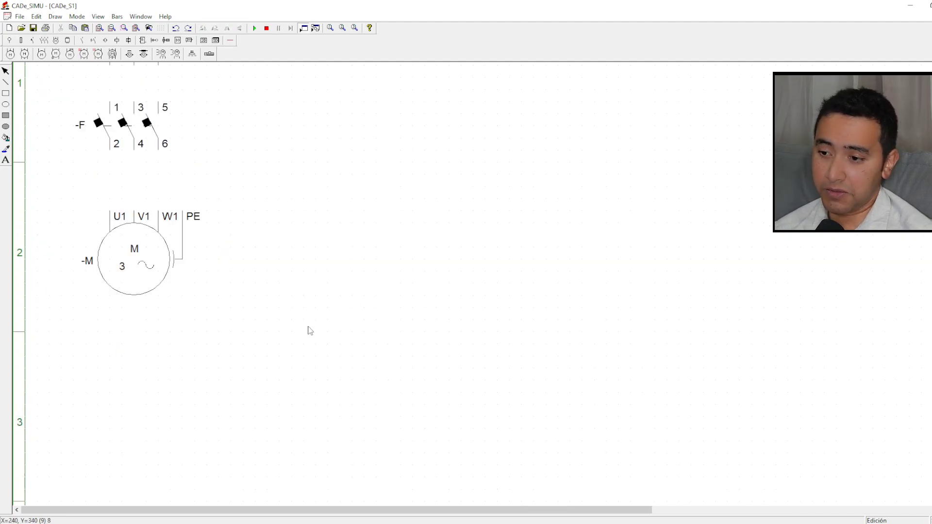
scroll(311, 331, "up", 1)
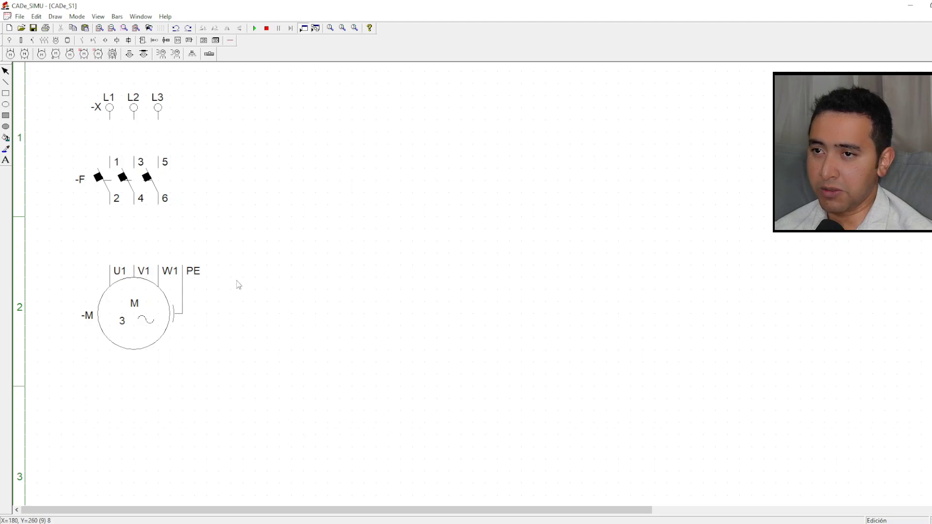
left_click(154, 189)
left_click(282, 342)
scroll(241, 337, "down", 2)
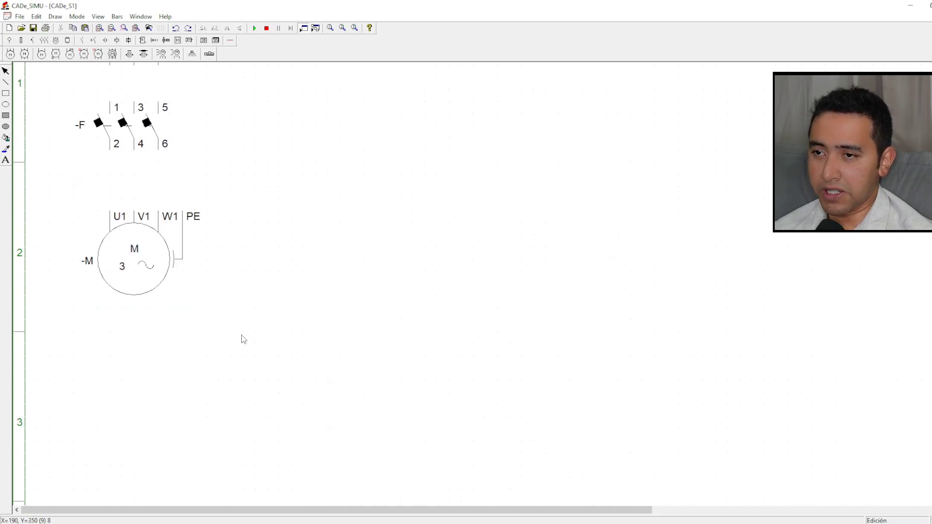
left_click_drag(143, 225, 135, 368)
left_click(294, 333)
Wire the L1, L2, L3 supply terminals to breaker terminals 1, 3 and 5 with a three-phase cable
scroll(241, 323, "up", 3)
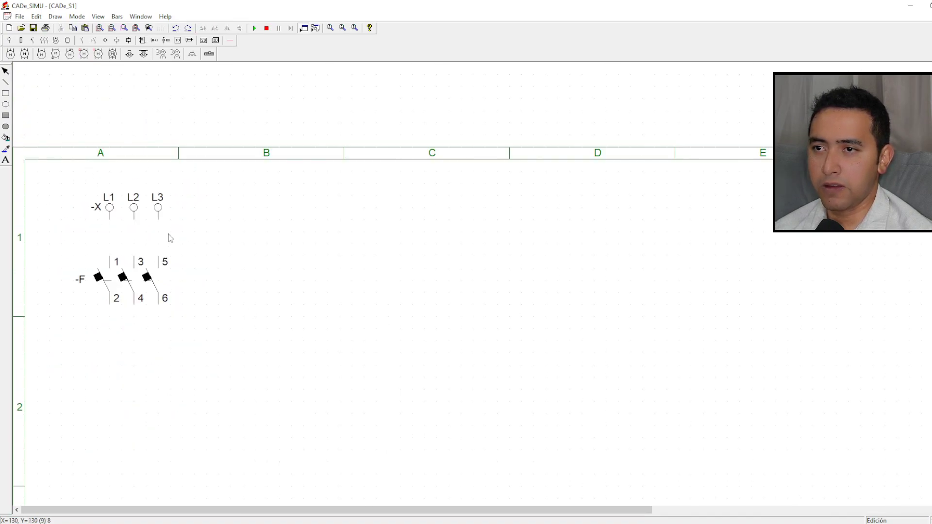
left_click(230, 40)
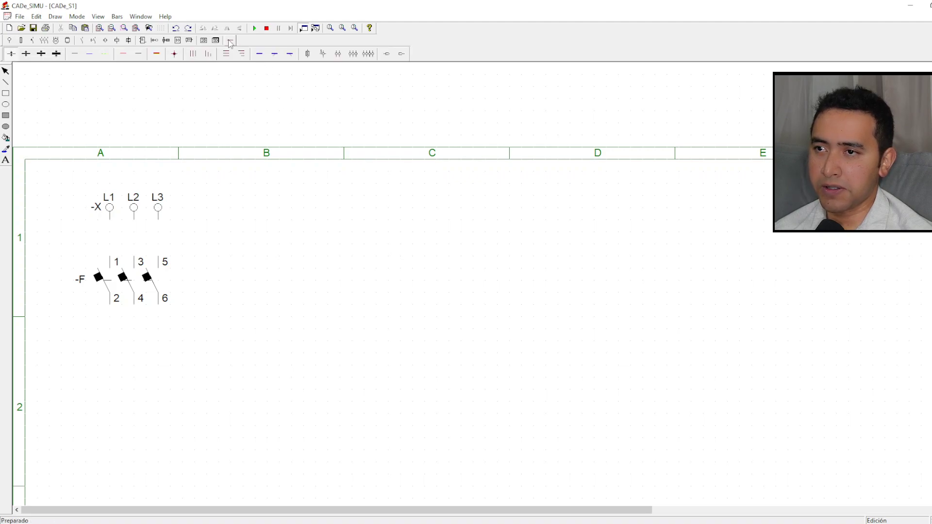
left_click(193, 53)
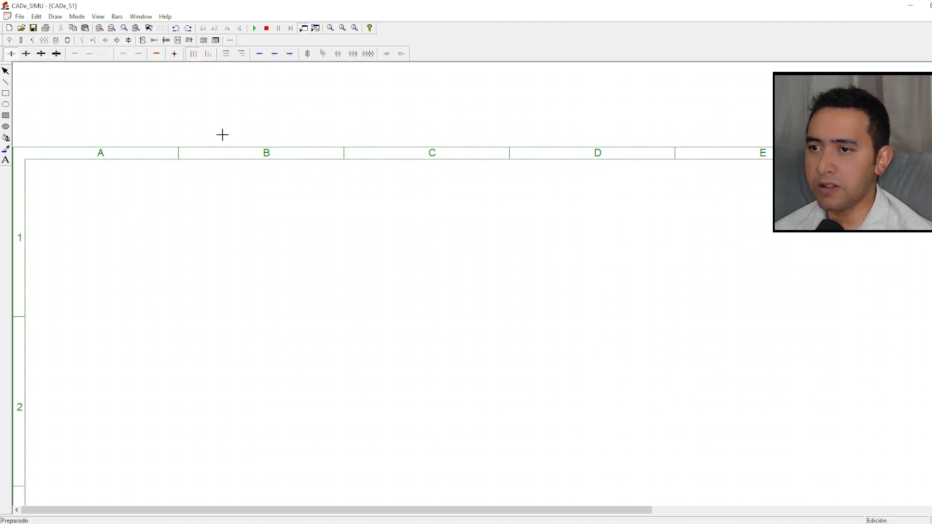
left_click_drag(114, 226, 112, 261)
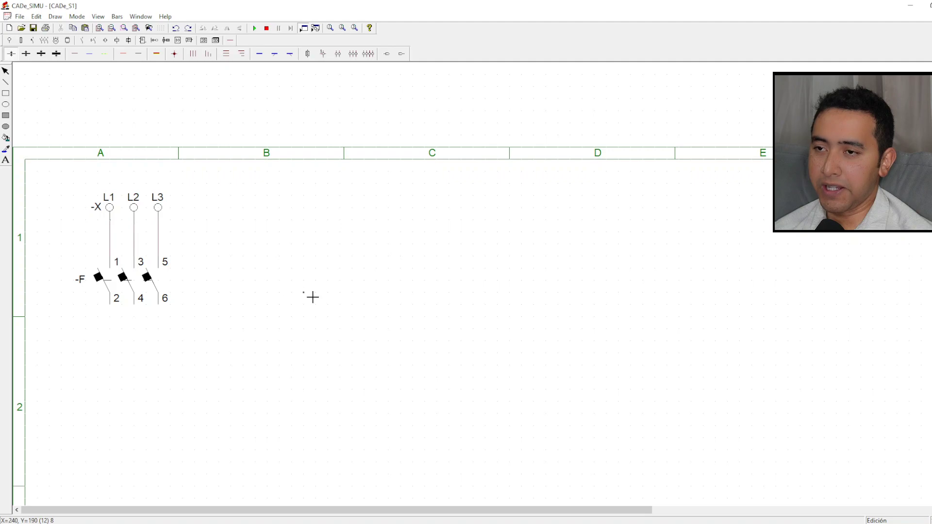
Move the motor slightly further down in line with the breaker poles
scroll(306, 316, "down", 5)
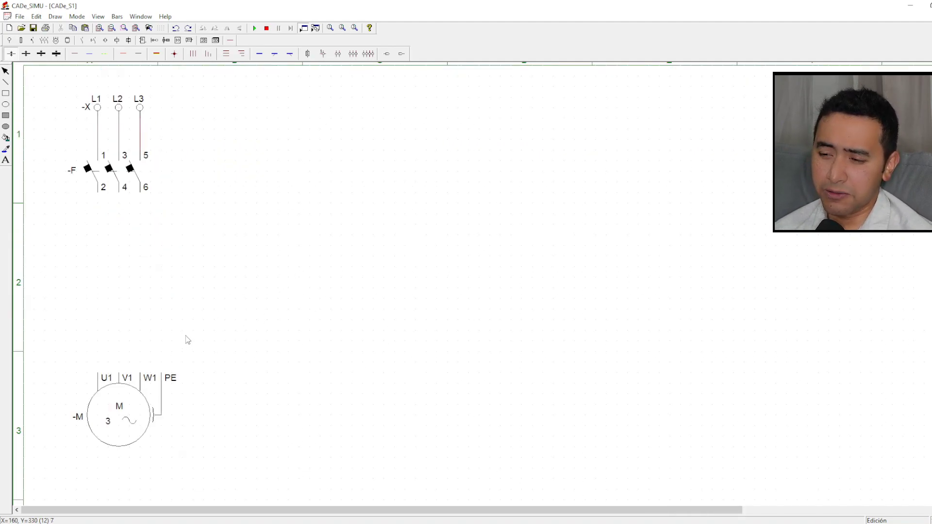
left_click_drag(152, 413, 129, 437)
left_click(291, 364)
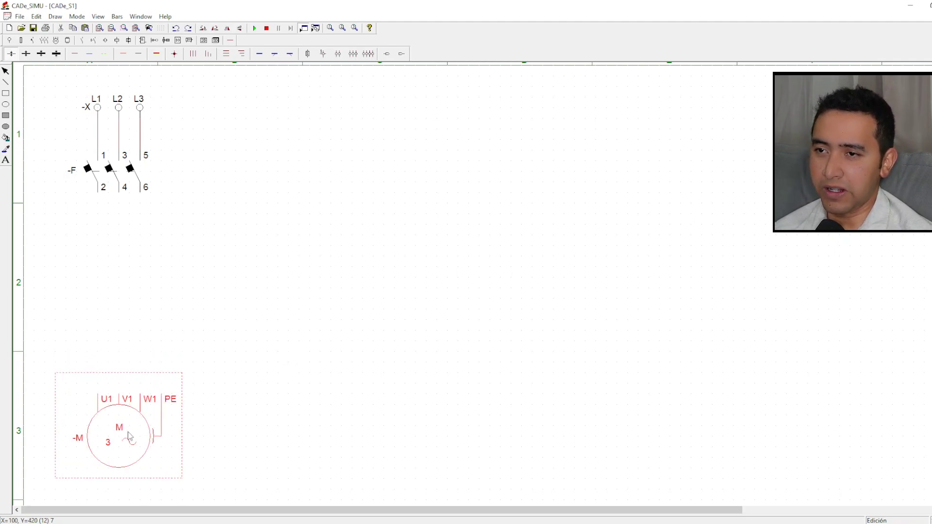
left_click(296, 348)
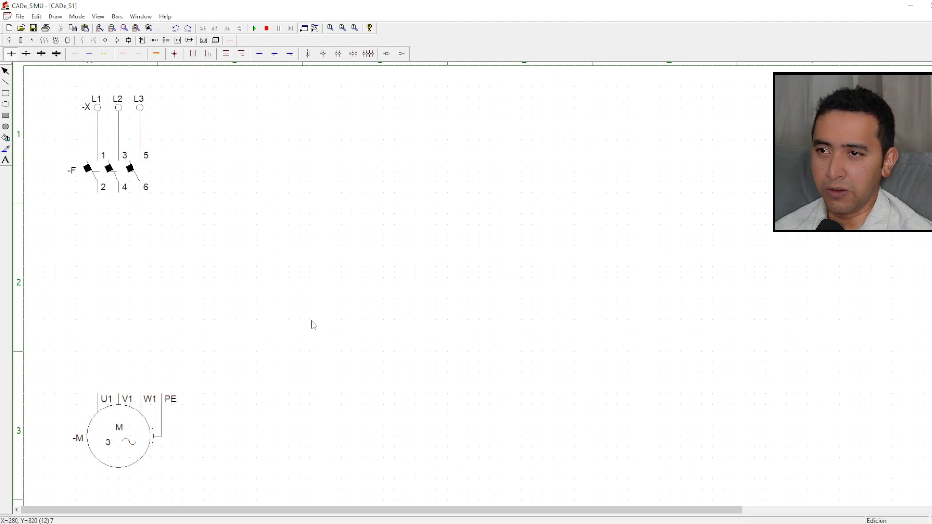
Review the display options in the program settings, including Auxiliary lines cursor, and close them without changes
left_click(20, 18)
left_click(80, 150)
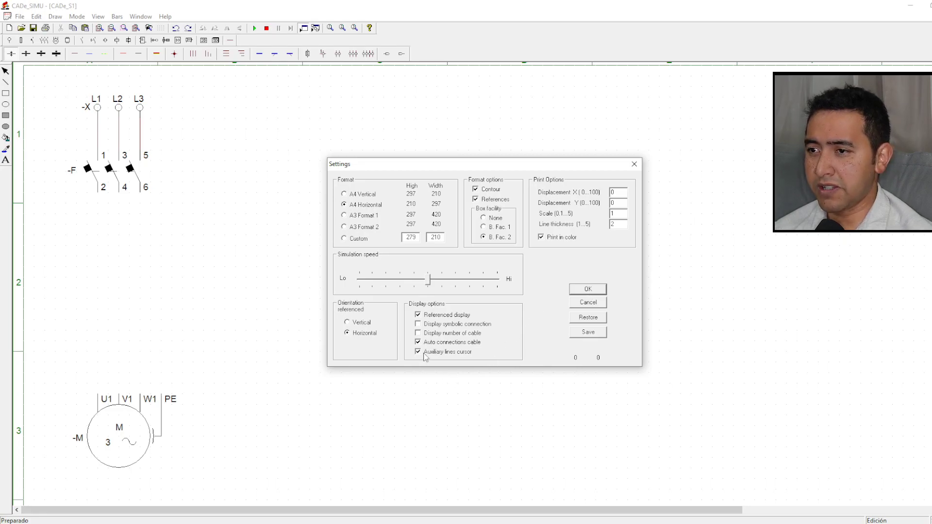
left_click(635, 165)
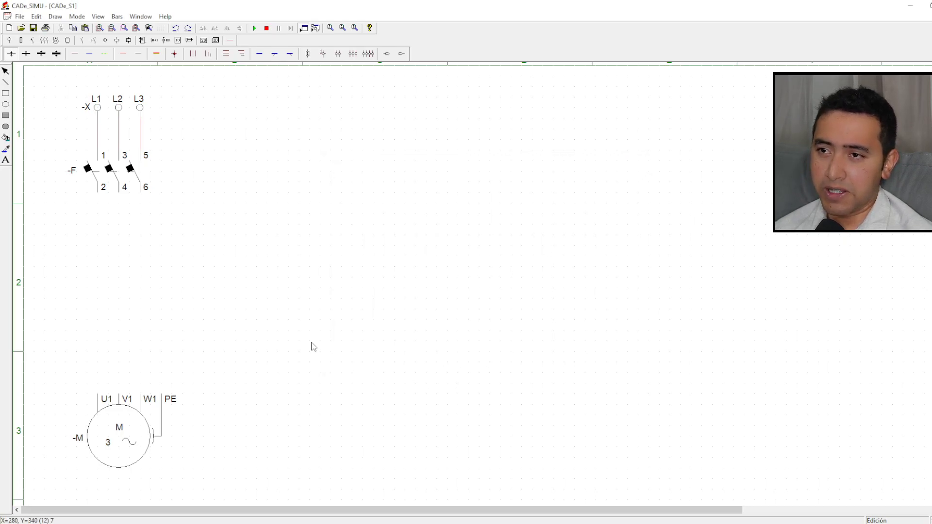
Turn off the Auxiliary lines cursor display option in the program settings
left_click(19, 16)
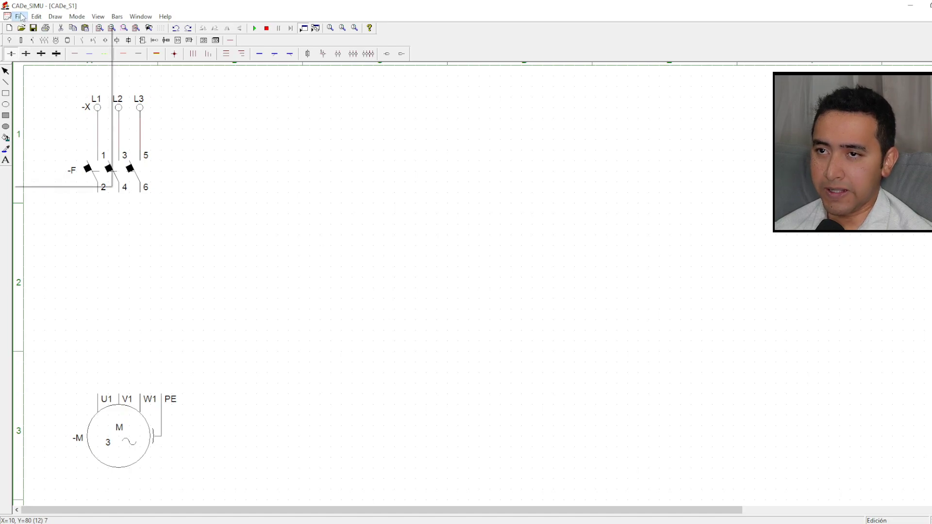
left_click(61, 152)
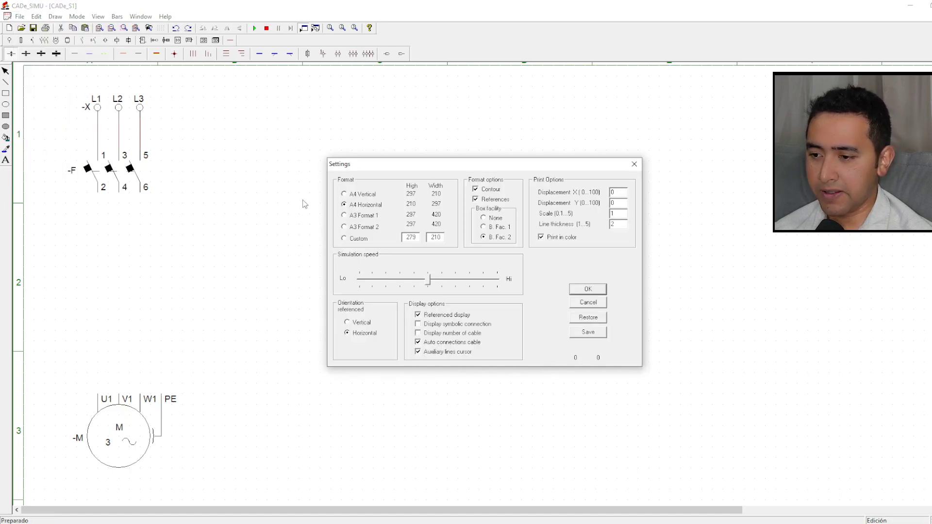
left_click(419, 353)
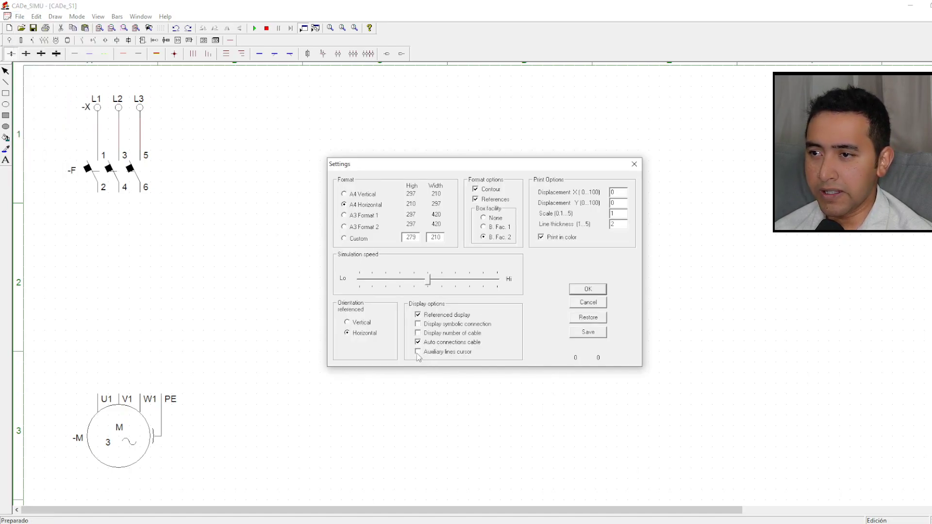
left_click(588, 290)
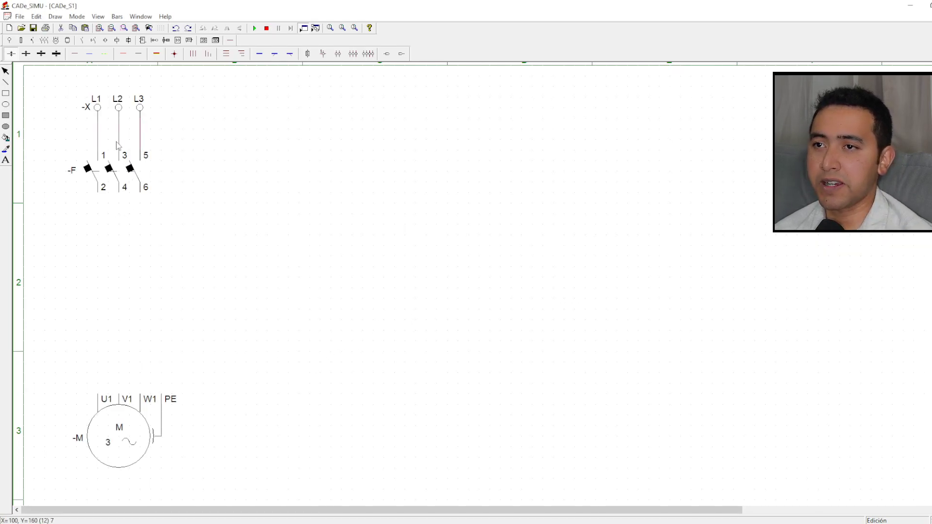
Place three-pole contactor power contacts -KM between the breaker and the motor, aligned with the three phases
left_click(44, 40)
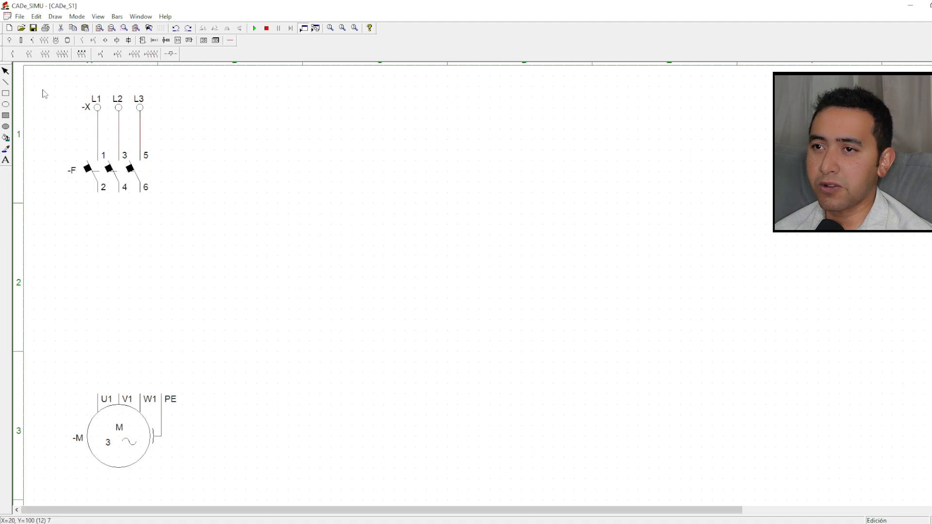
left_click(81, 54)
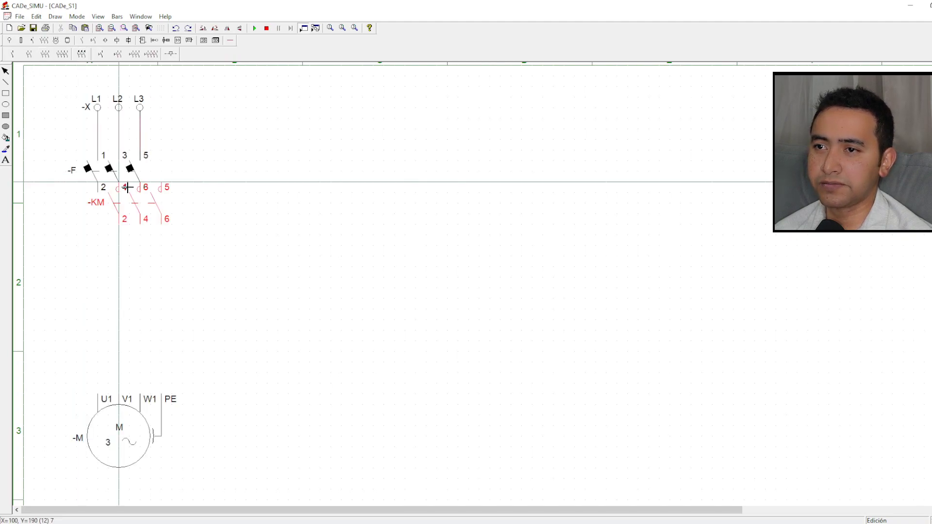
left_click(105, 243)
right_click(191, 164)
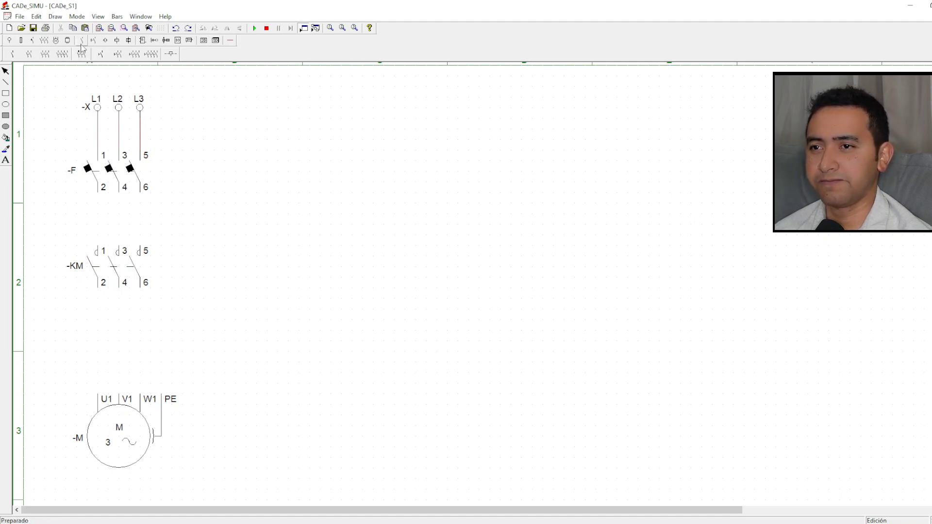
Place a three-pole thermal overload relay between contactor -KM and the motor, and shift the motor slightly down
left_click(35, 42)
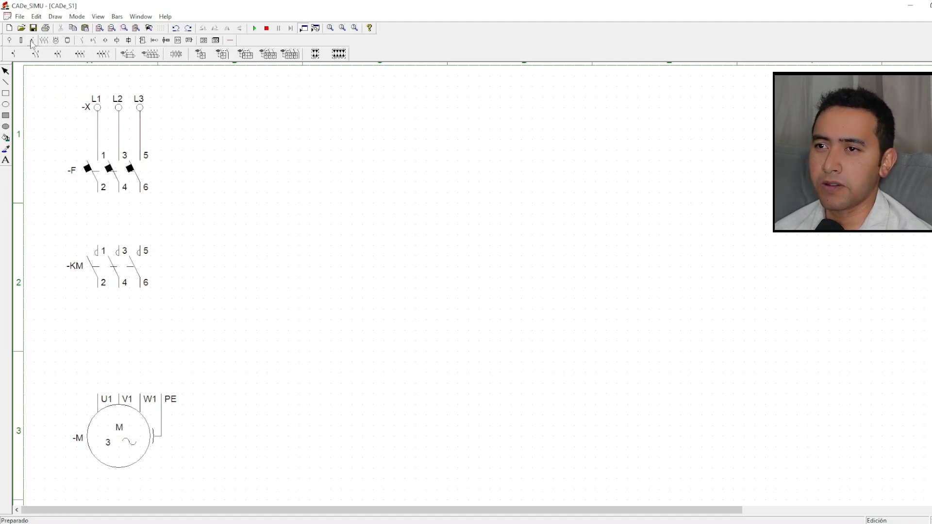
left_click(175, 54)
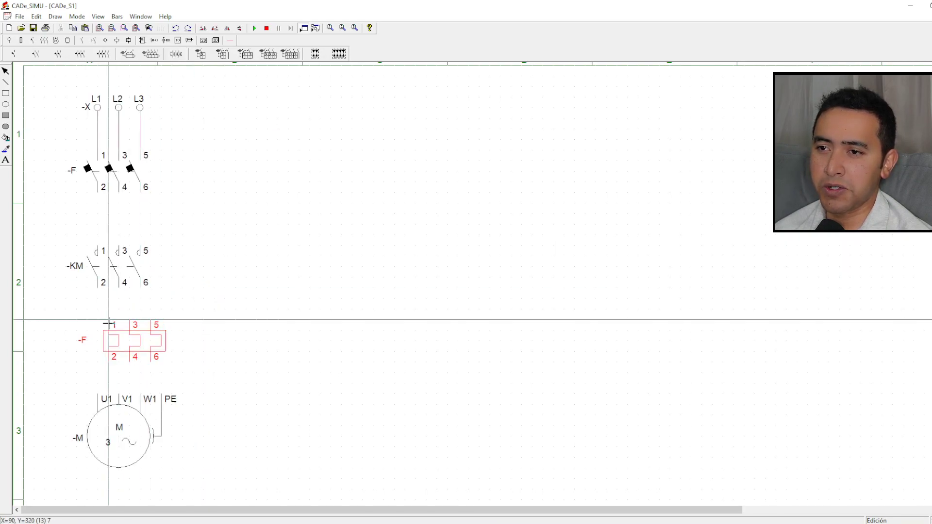
left_click(98, 320)
key("Escape")
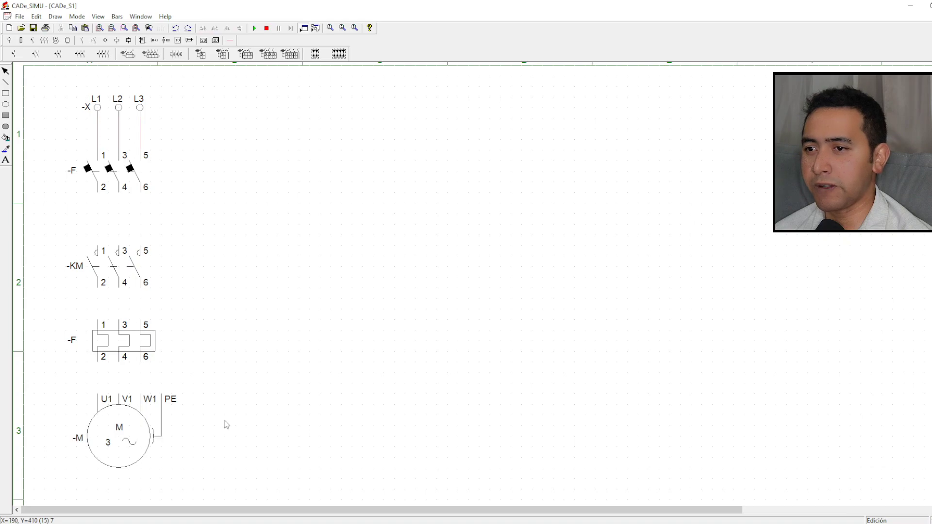
left_click_drag(129, 421, 130, 431)
key("Escape")
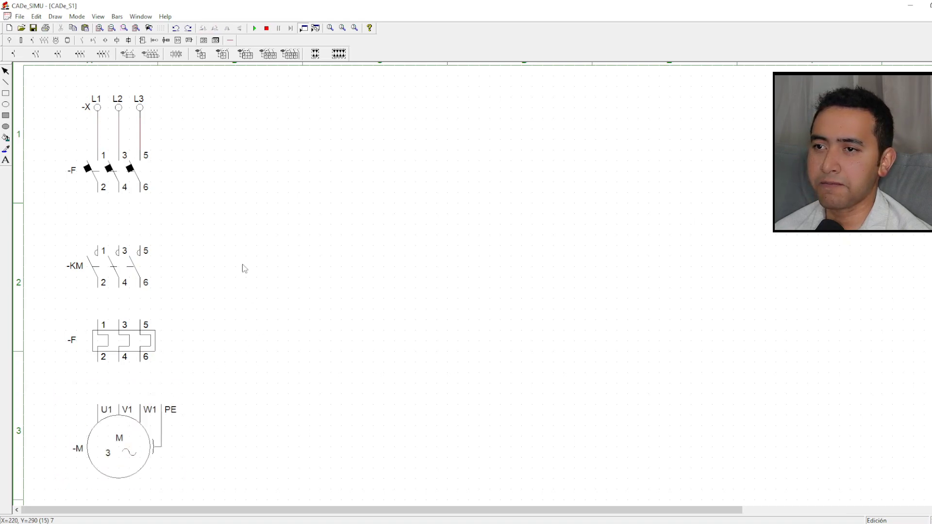
Connect the breaker, contactor -KM, thermal relay and motor terminals U1, V1, W1 in series with three-phase cables
left_click(230, 40)
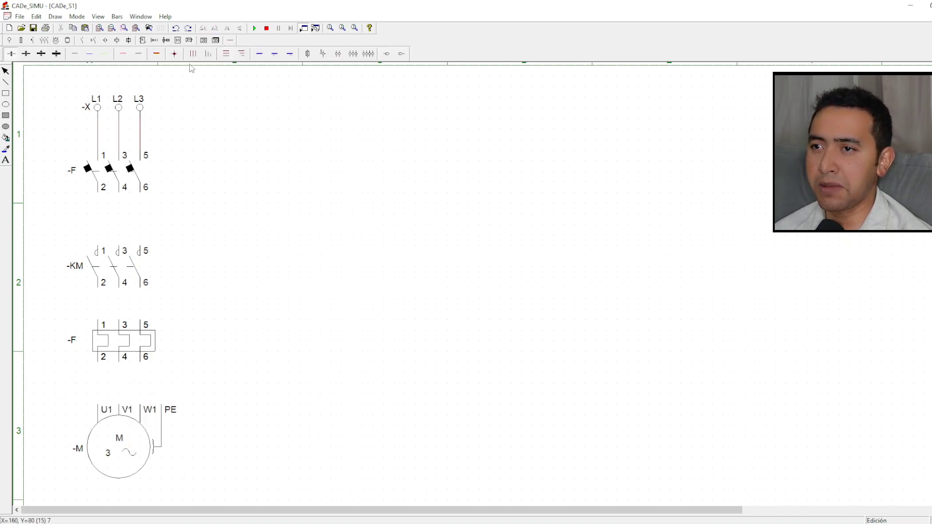
left_click_drag(103, 201, 102, 239)
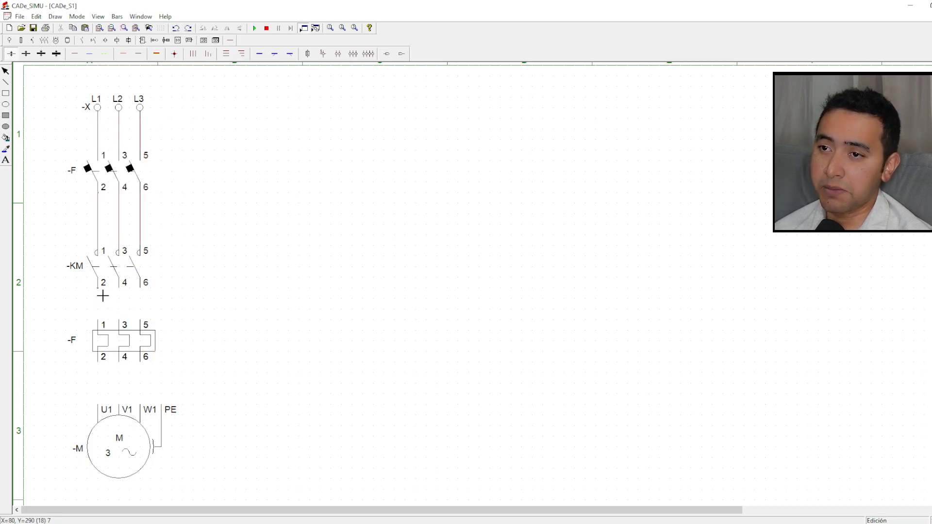
left_click_drag(102, 296, 104, 315)
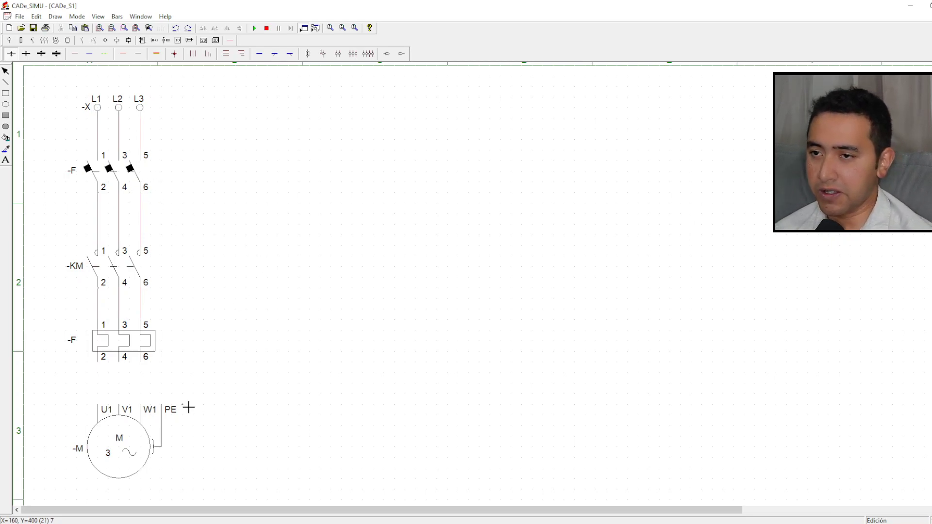
left_click_drag(102, 370, 101, 407)
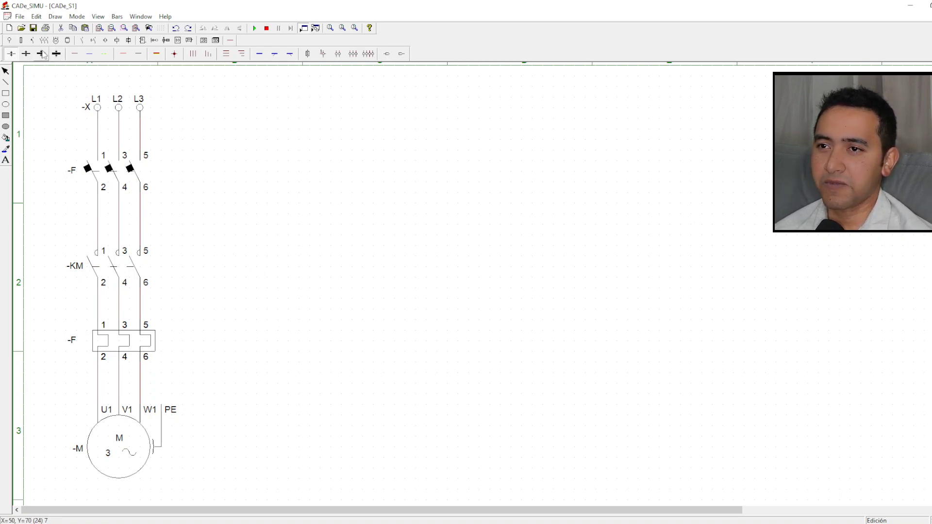
Place a single-phase supply terminal L beside the power circuit, level with the L1, L2, L3 terminals
left_click(10, 41)
left_click(12, 53)
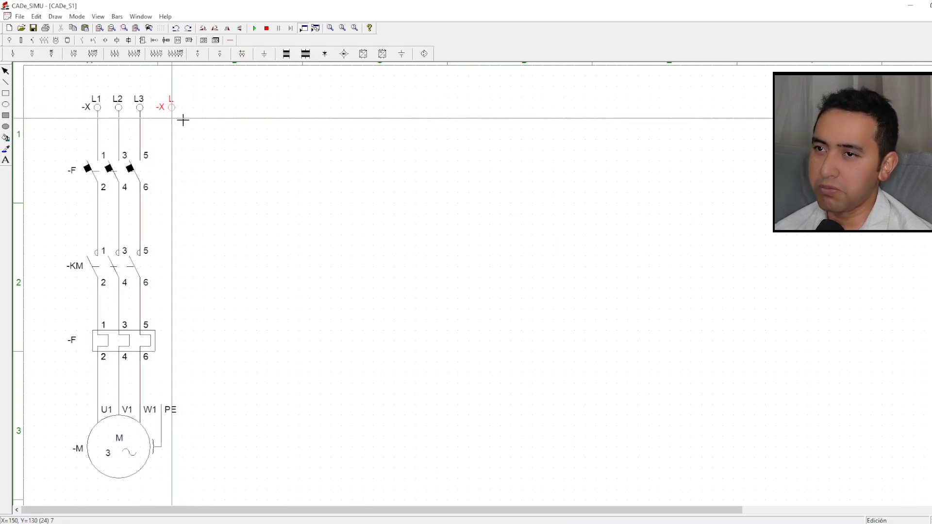
left_click(242, 119)
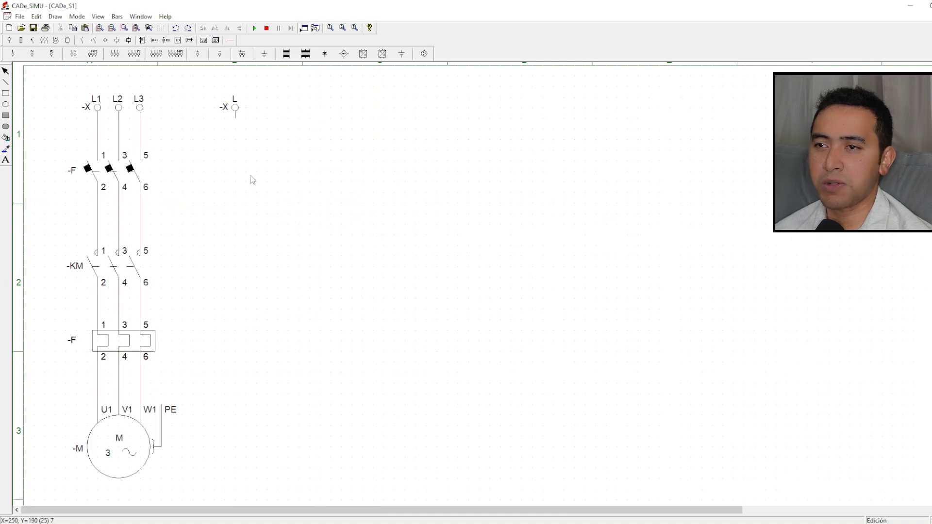
left_click(230, 40)
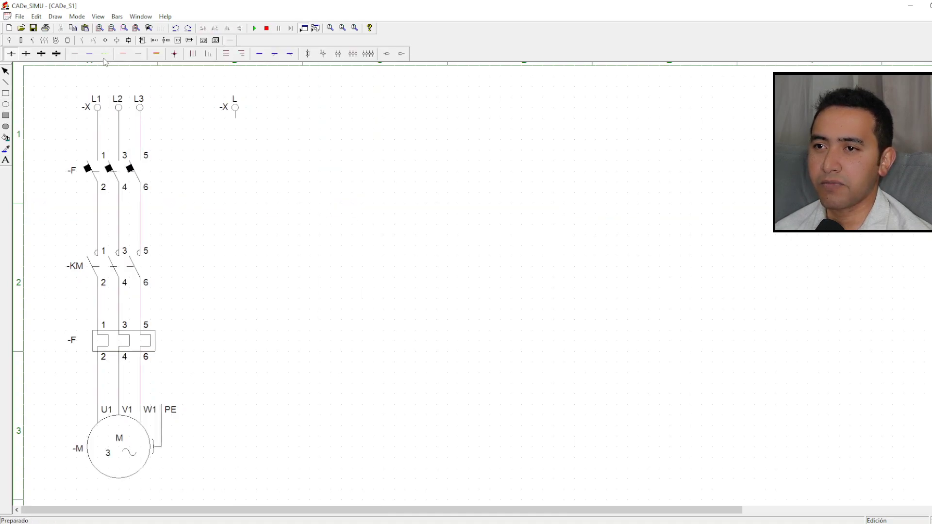
left_click(75, 55)
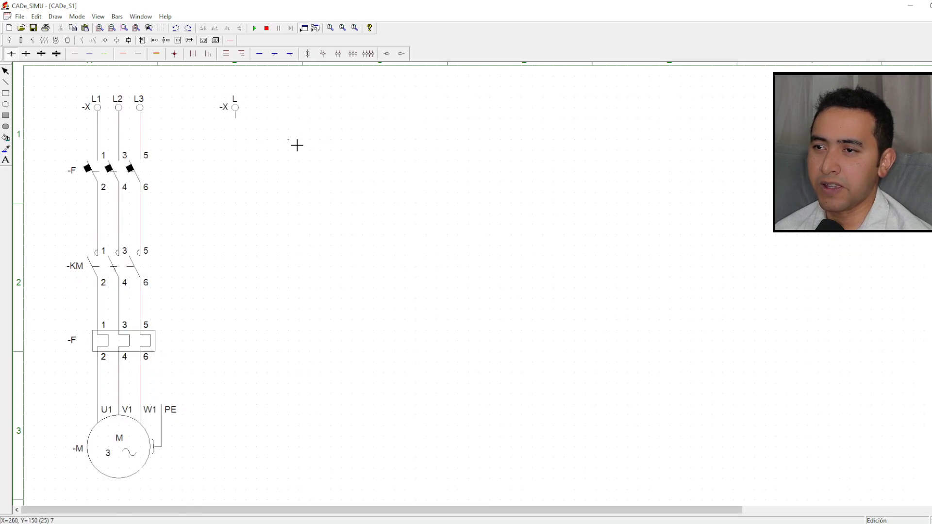
scroll(310, 161, "up", 1)
scroll(481, 272, "up", 1)
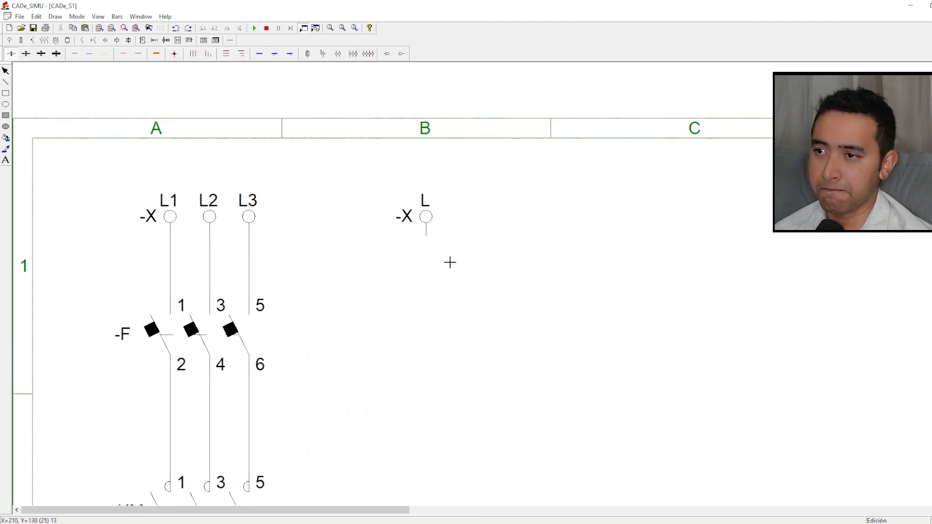
scroll(418, 260, "down", 3)
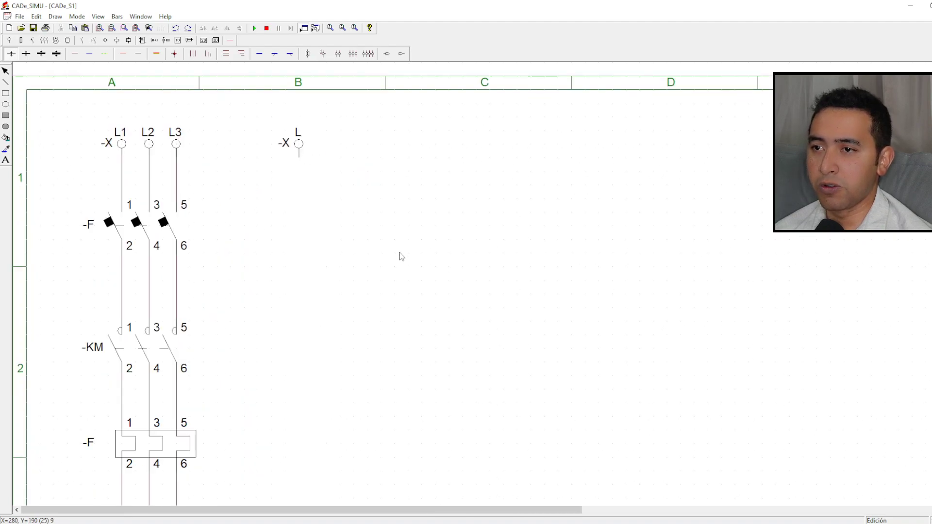
scroll(246, 228, "down", 1)
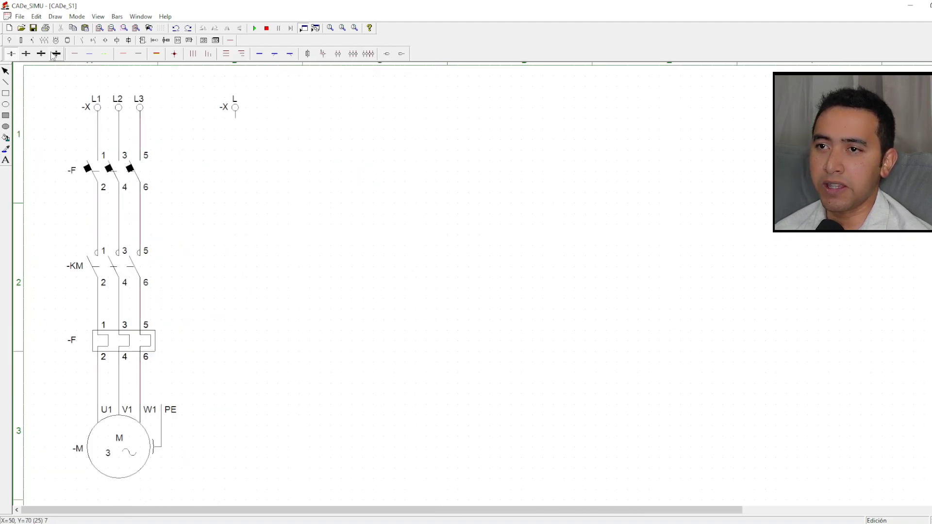
Place a single-pole circuit breaker -F in line below terminal L, raised level with the three-pole breaker
left_click(32, 40)
left_click(14, 54)
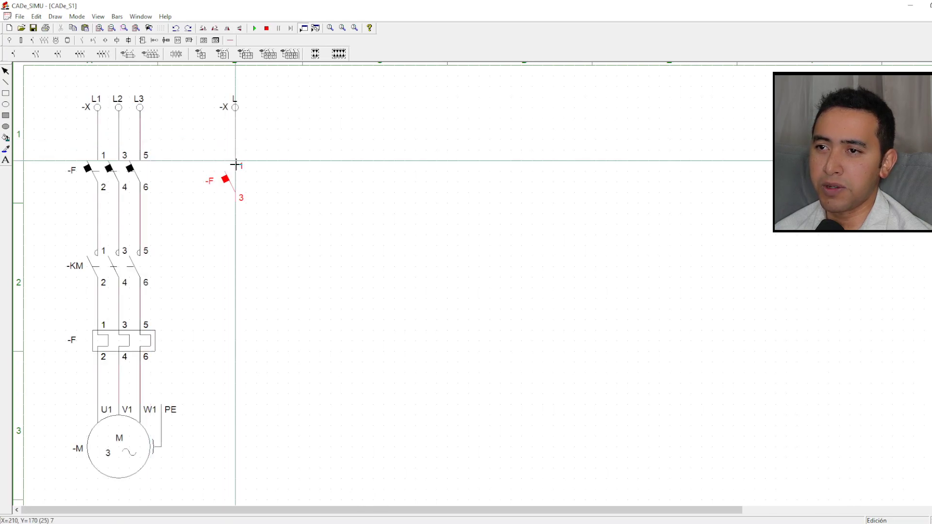
left_click(235, 165)
right_click(312, 250)
left_click(235, 185)
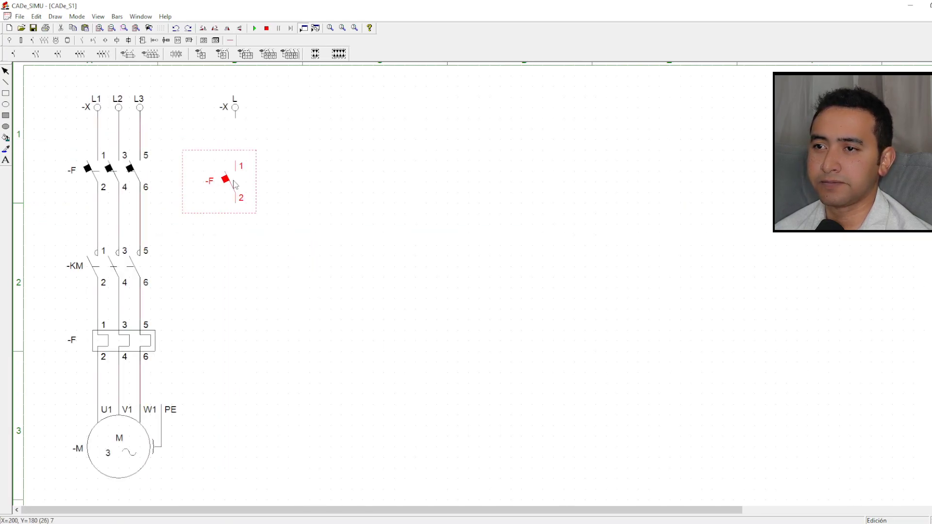
left_click_drag(234, 176, 235, 167)
left_click(385, 228)
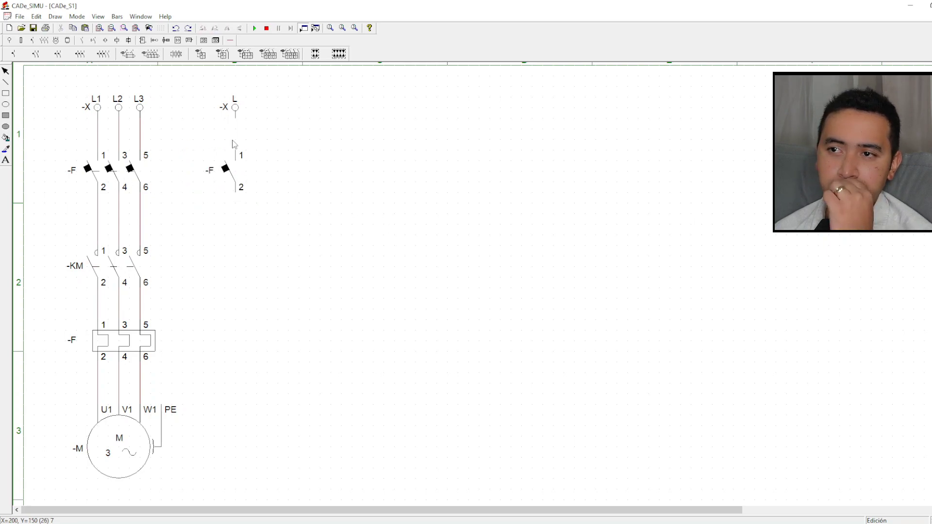
left_click(94, 44)
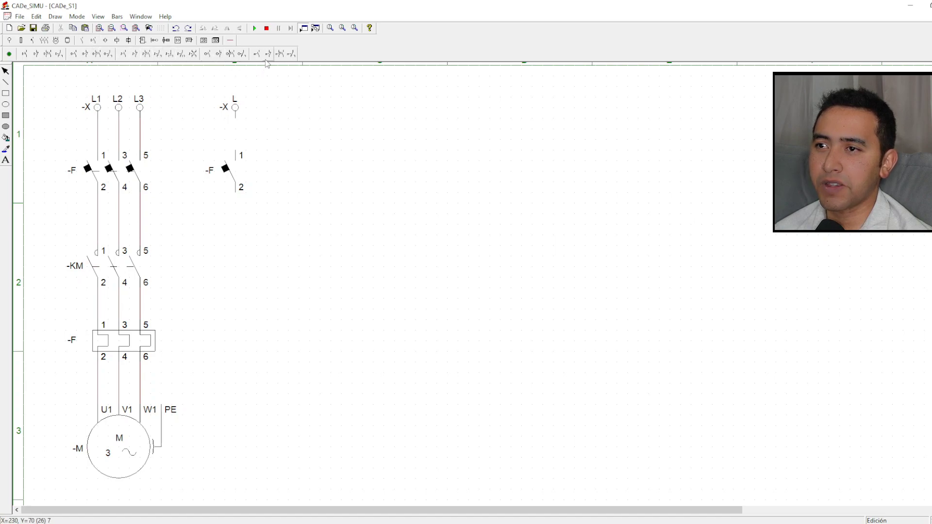
left_click(280, 54)
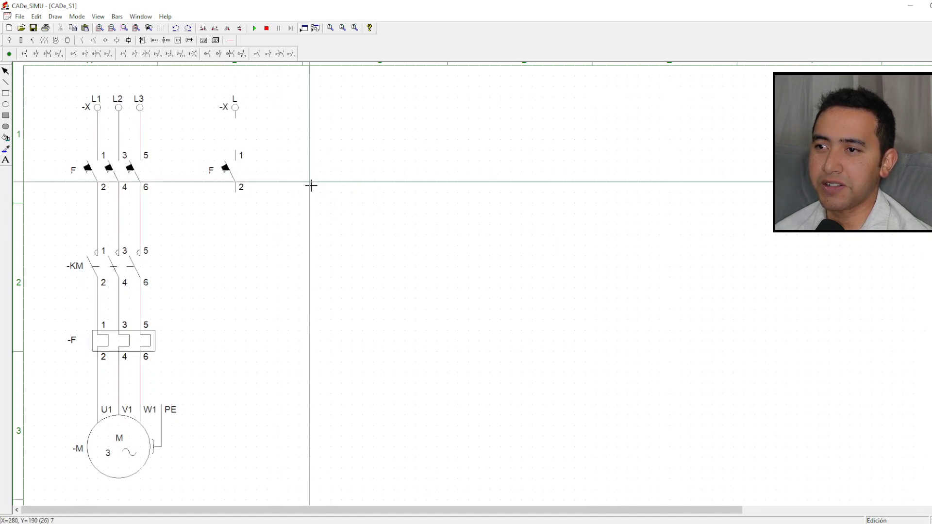
left_click(242, 225)
key("Escape")
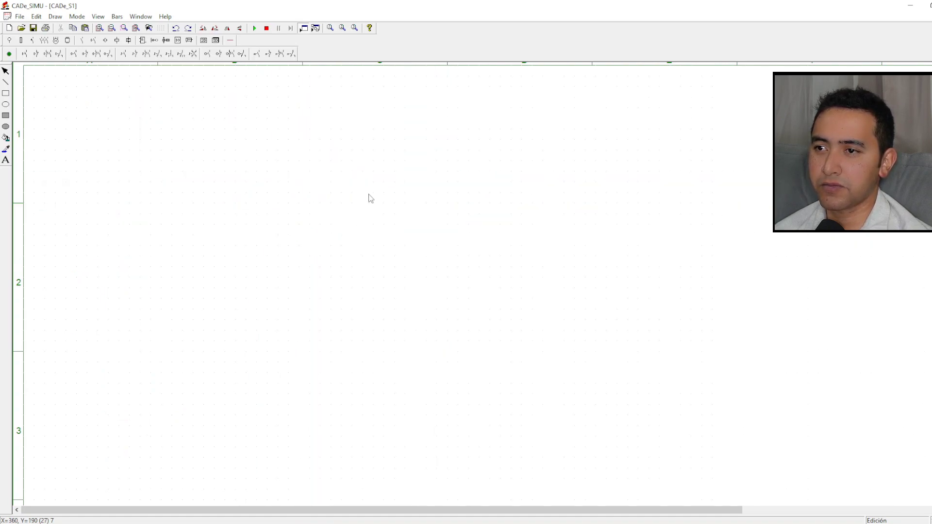
left_click(263, 240)
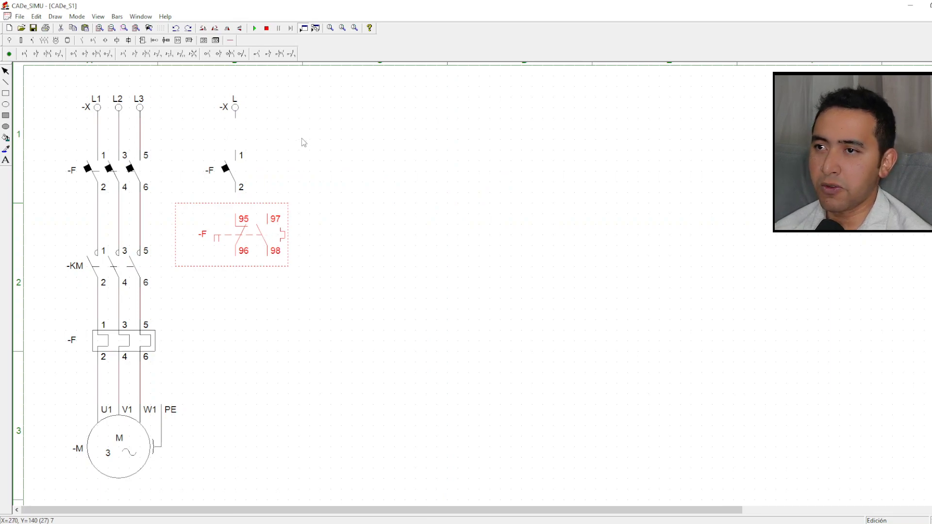
key("Delete")
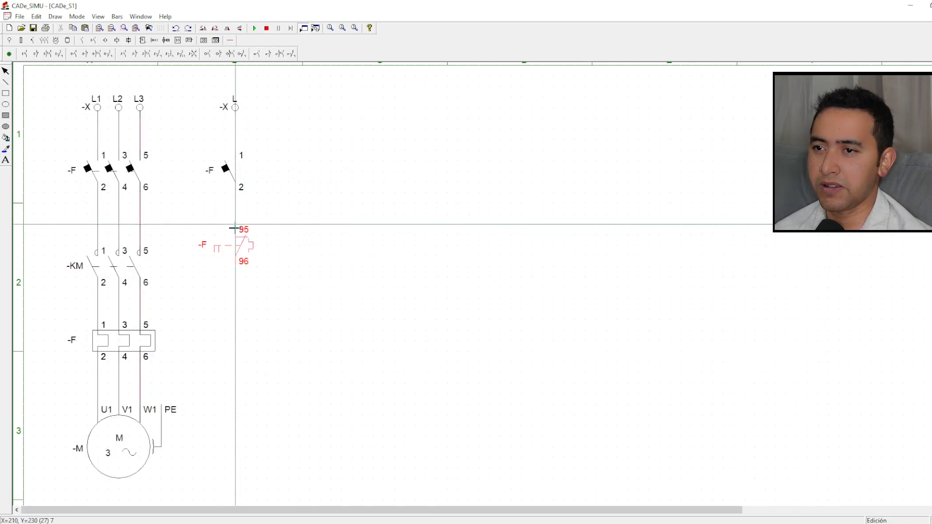
Place a normally closed thermal relay contact 95-96 below the single-pole breaker and a normally open pushbutton -S 13-14 beneath it
left_click(235, 229)
right_click(252, 275)
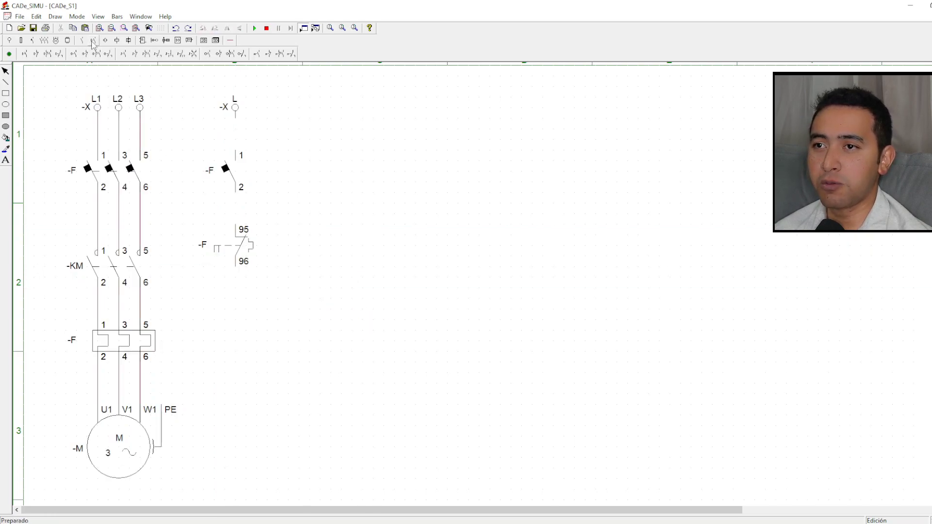
left_click(24, 54)
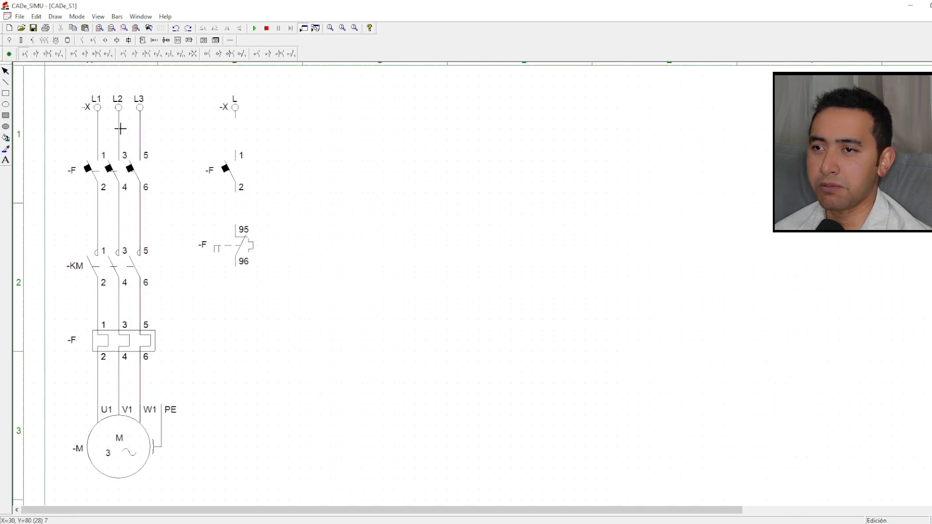
left_click(242, 319)
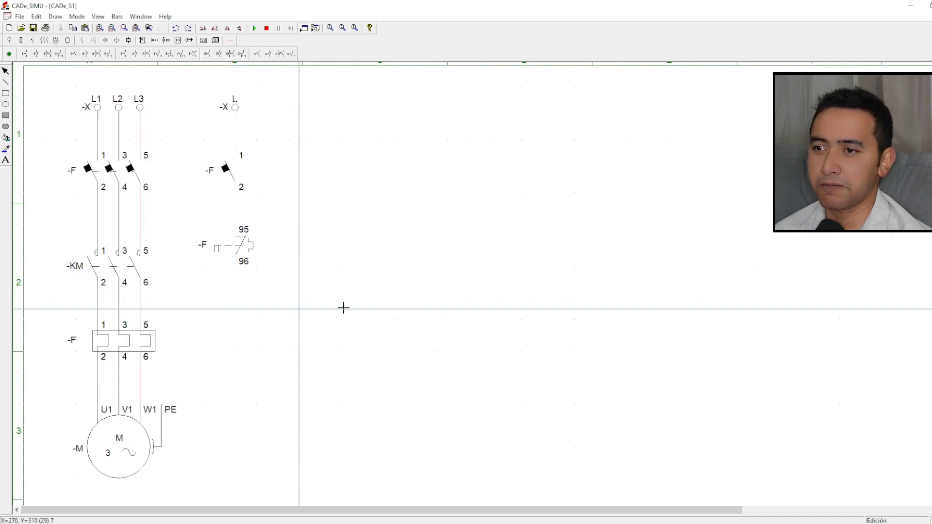
right_click(392, 296)
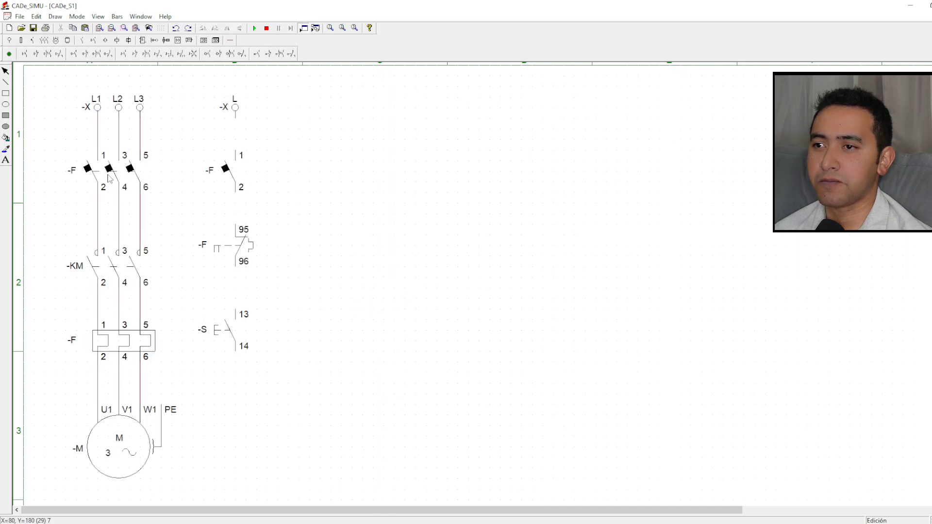
Place a coil -K with terminals A1 and A2 below pushbutton -S, in line with the control branch
left_click(129, 40)
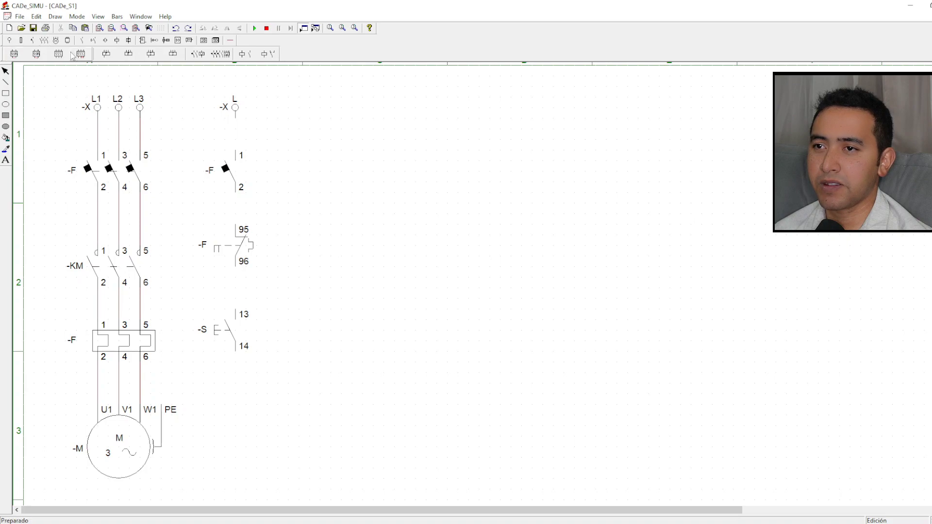
left_click(117, 40)
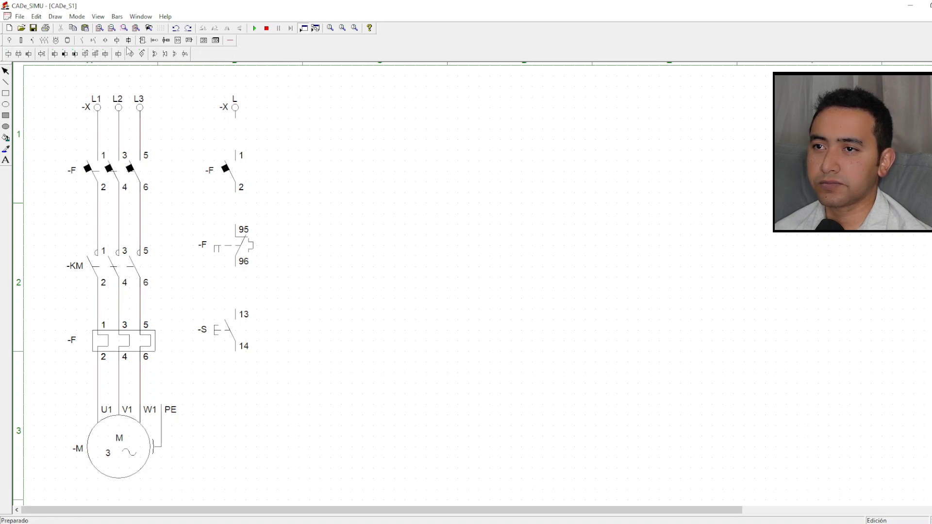
left_click(8, 56)
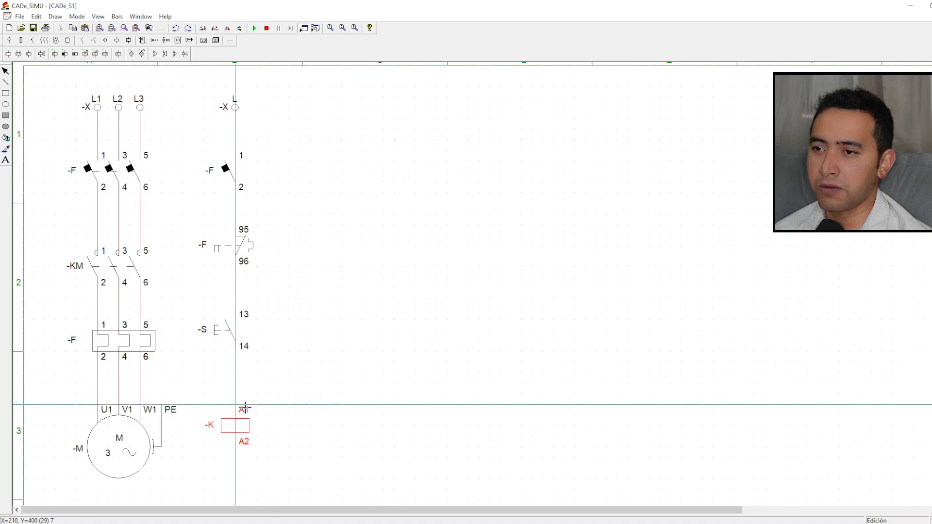
left_click(245, 407)
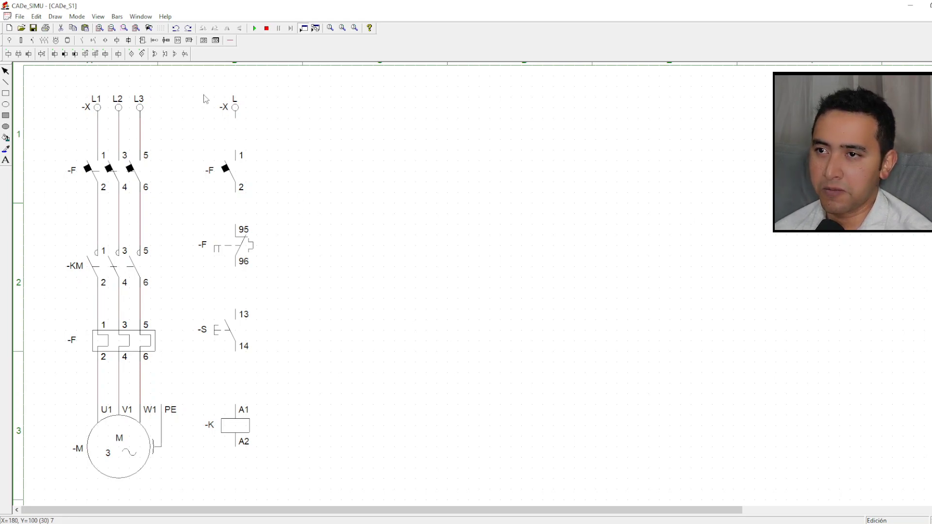
Shift the whole control branch, from terminal L to coil -K, horizontally farther away from the power circuit
left_click_drag(183, 76, 313, 471)
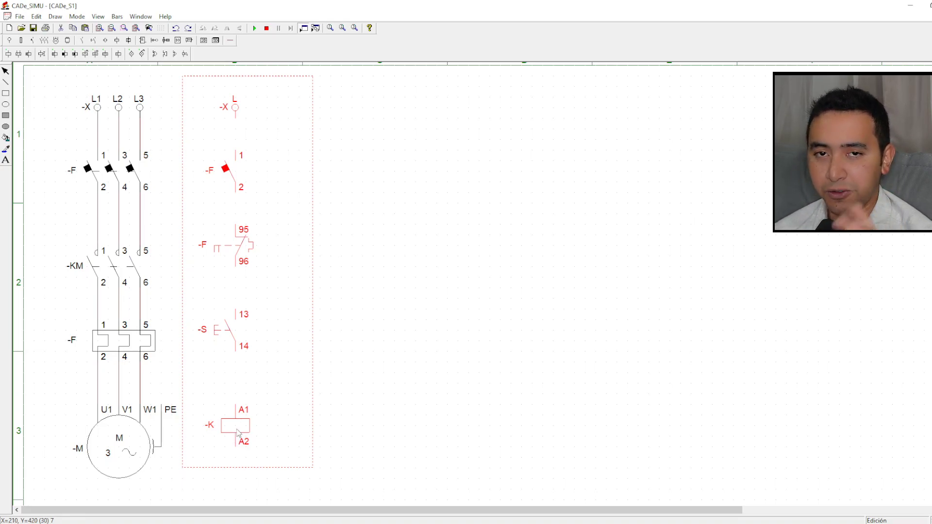
left_click_drag(236, 430, 306, 431)
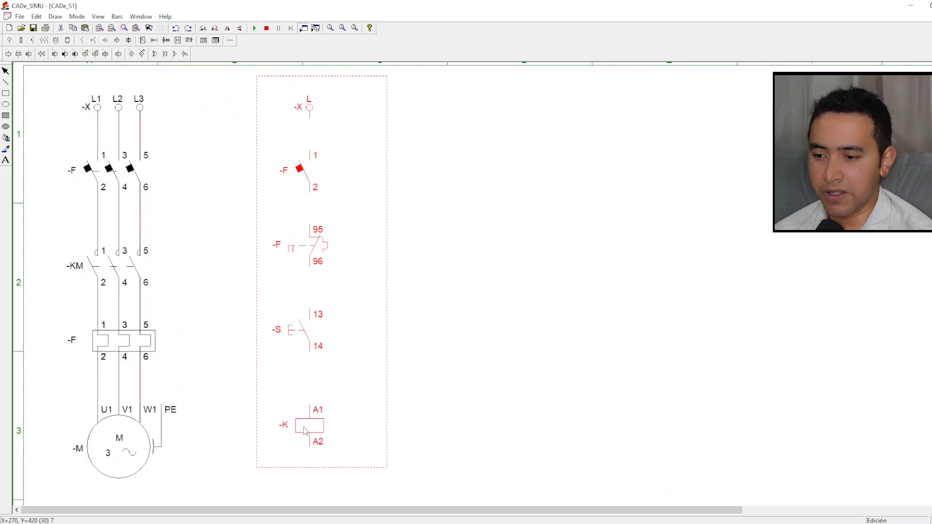
left_click(317, 384)
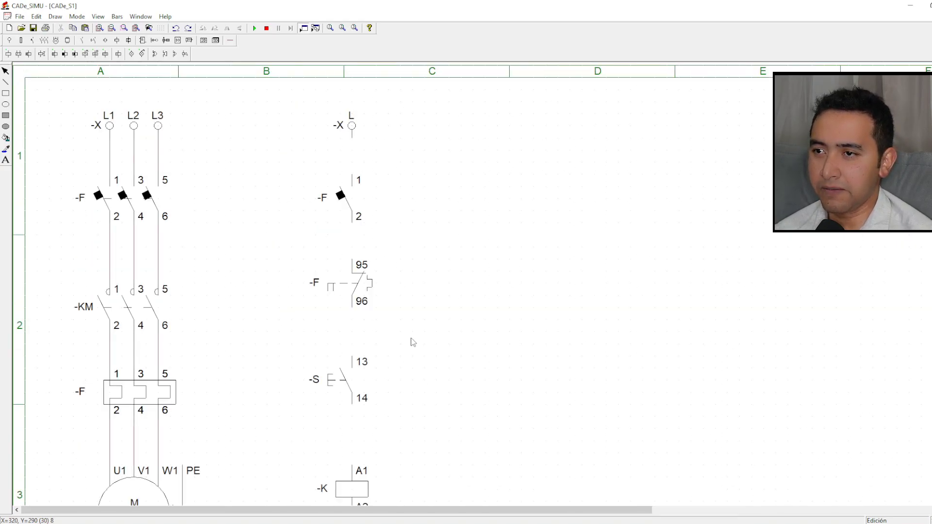
Place a neutral supply terminal N to the right of the control branch, level with terminal L
scroll(413, 343, "down", 2)
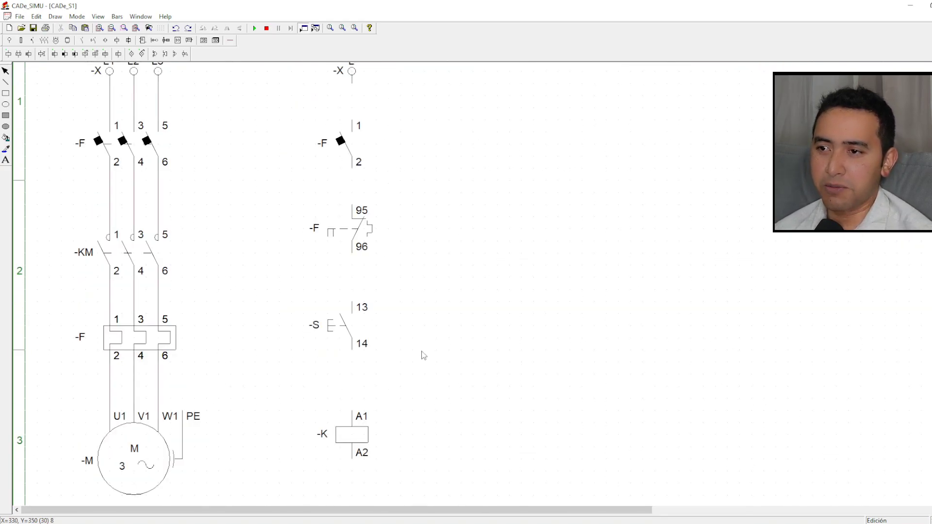
scroll(416, 387, "up", 1)
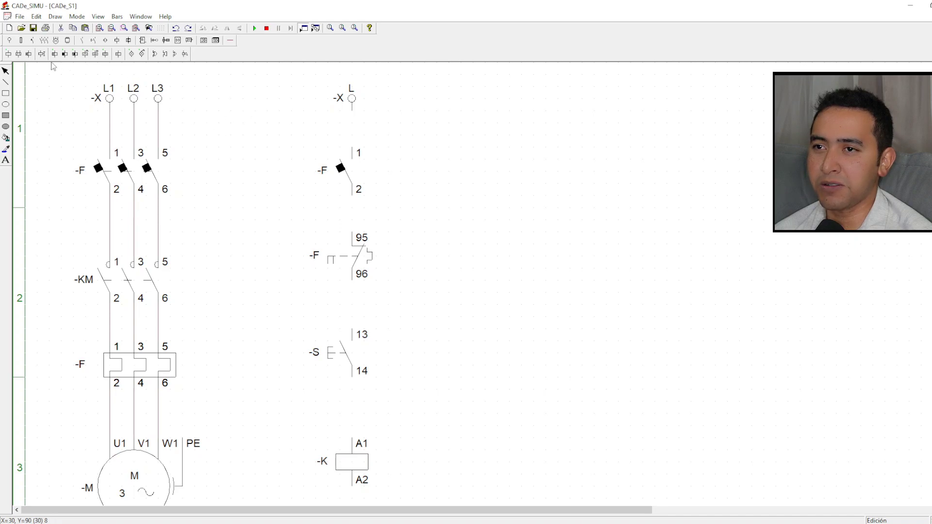
left_click(9, 41)
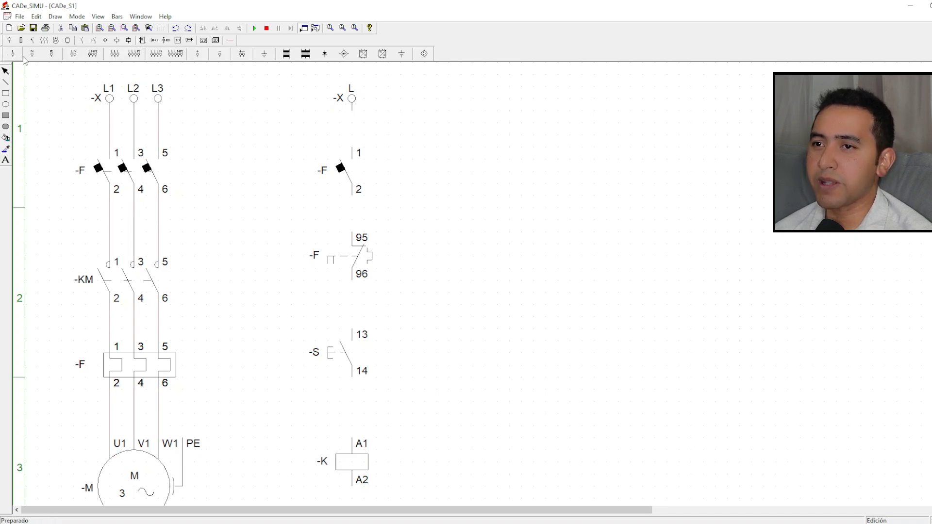
left_click(12, 53)
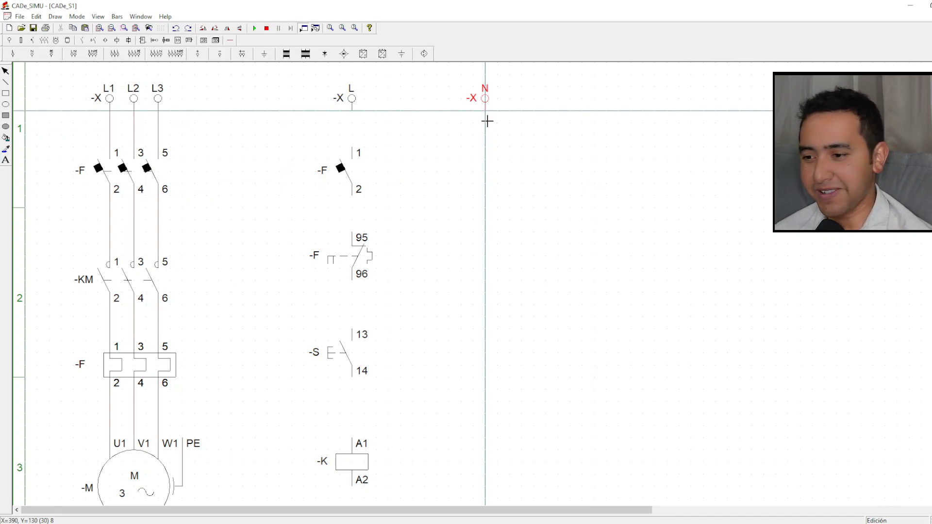
left_click(488, 121)
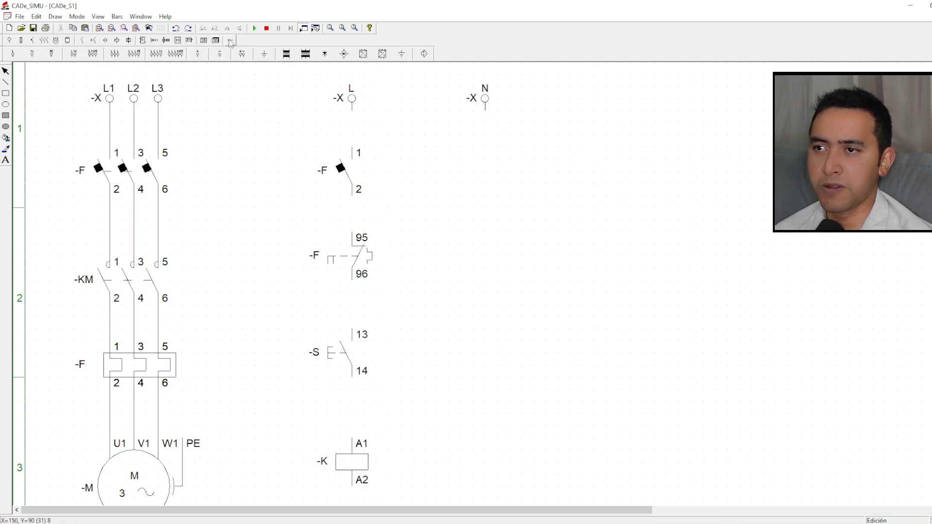
Draw a neutral cable from terminal N down past coil -K and connect it to coil terminal A2
left_click(230, 40)
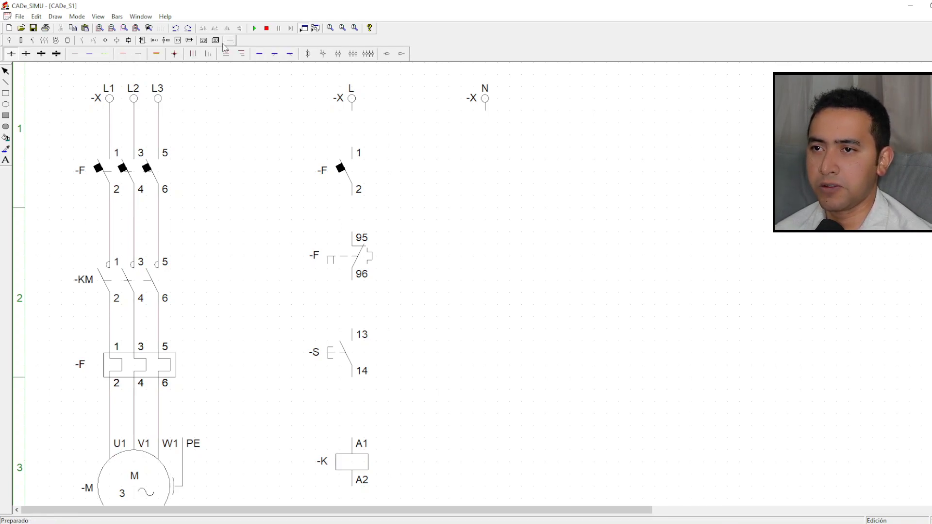
left_click(89, 58)
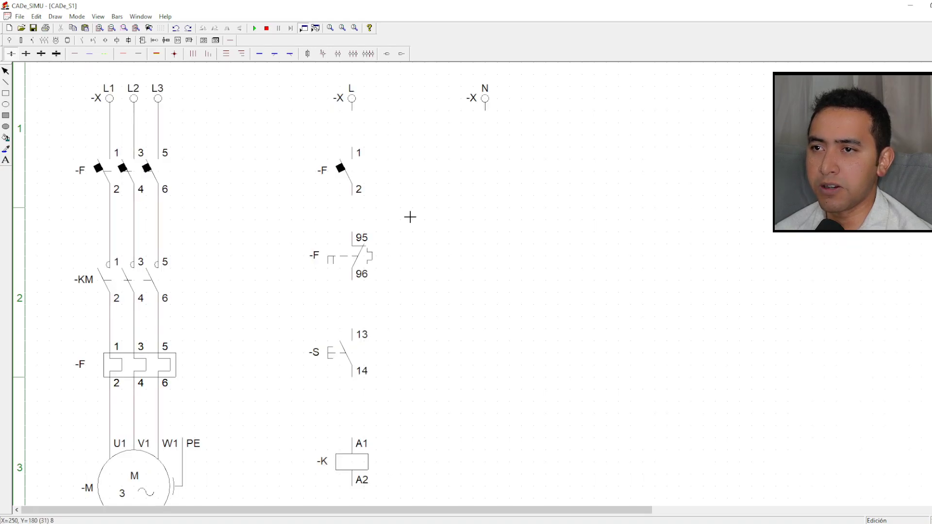
scroll(456, 241, "down", 1)
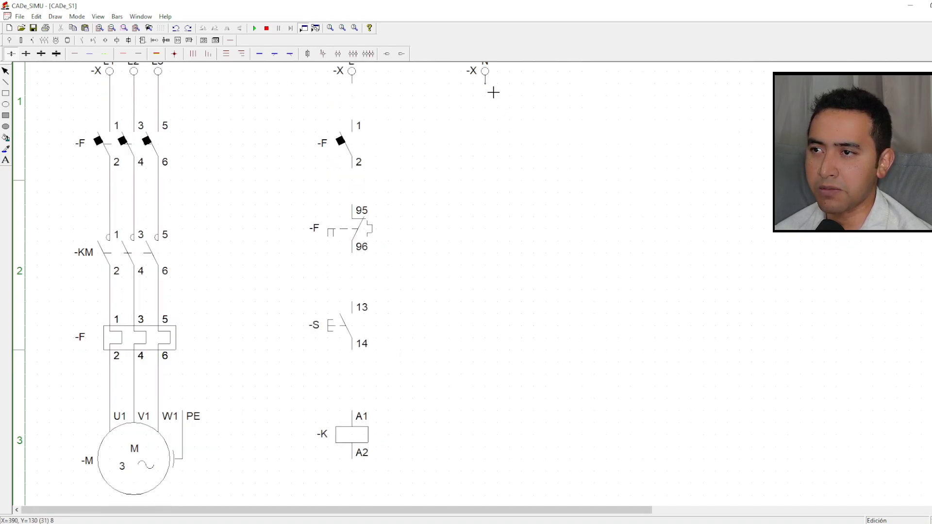
left_click_drag(485, 84, 475, 479)
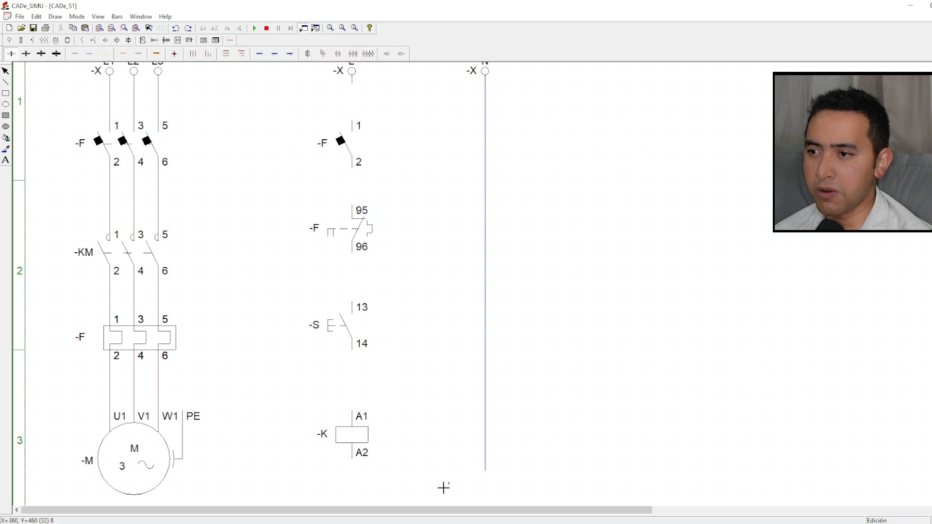
mouse_move(363, 467)
left_mouse_down()
mouse_move(360, 478)
mouse_move(485, 477)
left_mouse_up()
scroll(433, 422, "up", 3)
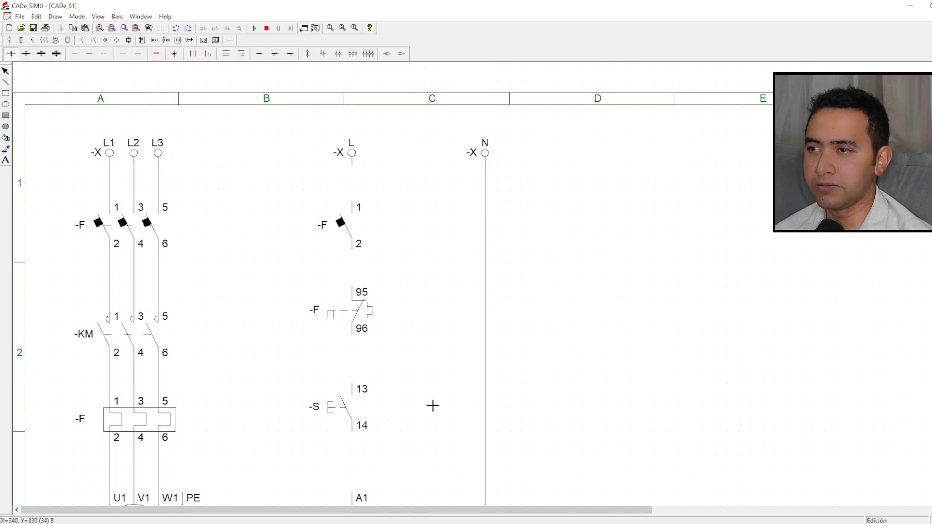
key("Escape")
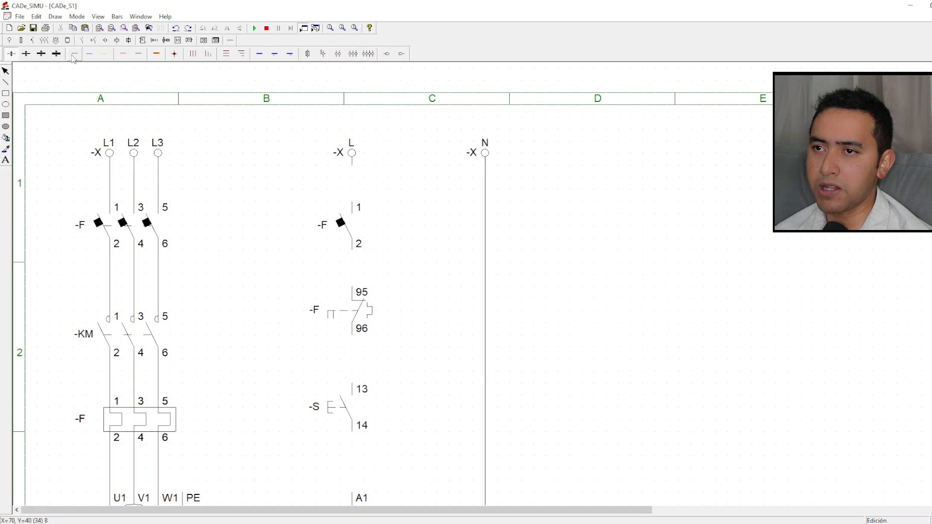
Draw phase cables down the control branch, linking terminal L, breaker -F, relay contact 95-96, pushbutton -S and coil terminal A1
scroll(379, 179, "down", 1)
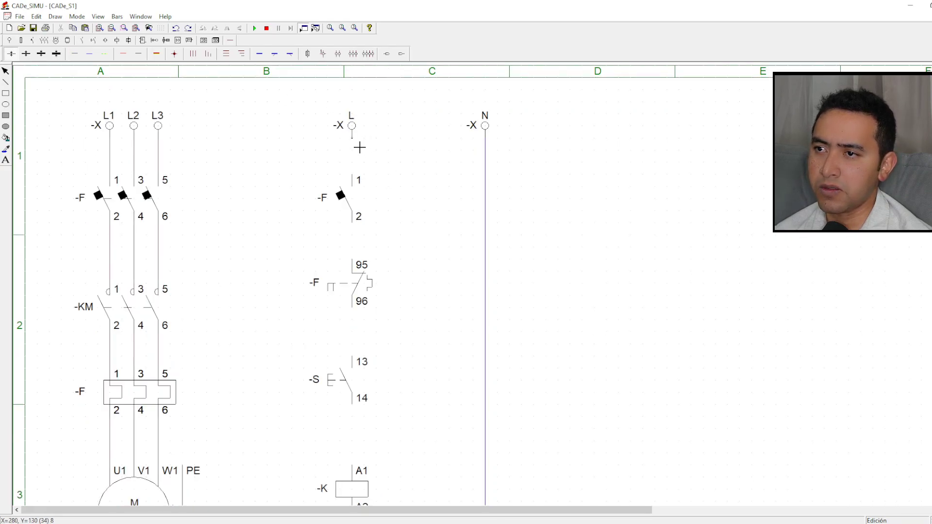
left_click_drag(359, 146, 364, 267)
scroll(417, 243, "down", 1)
scroll(447, 260, "down", 2)
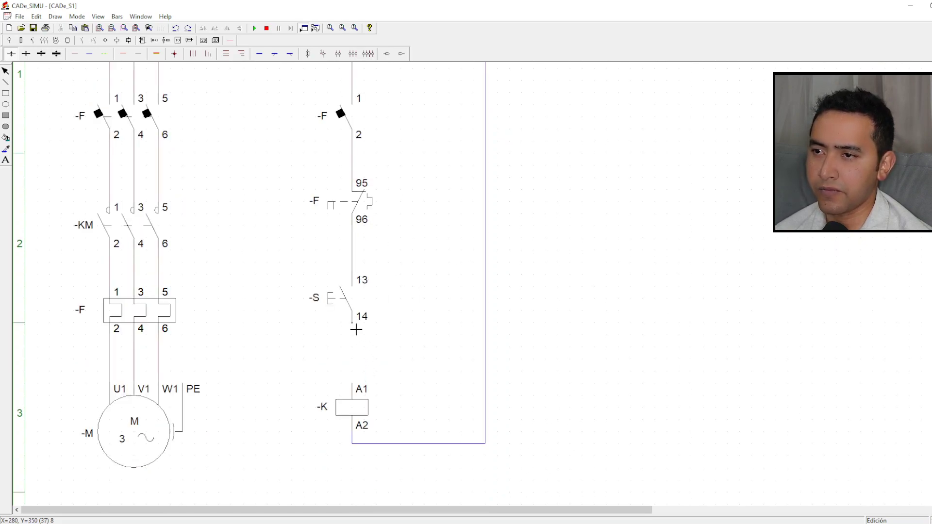
left_click_drag(354, 327, 361, 376)
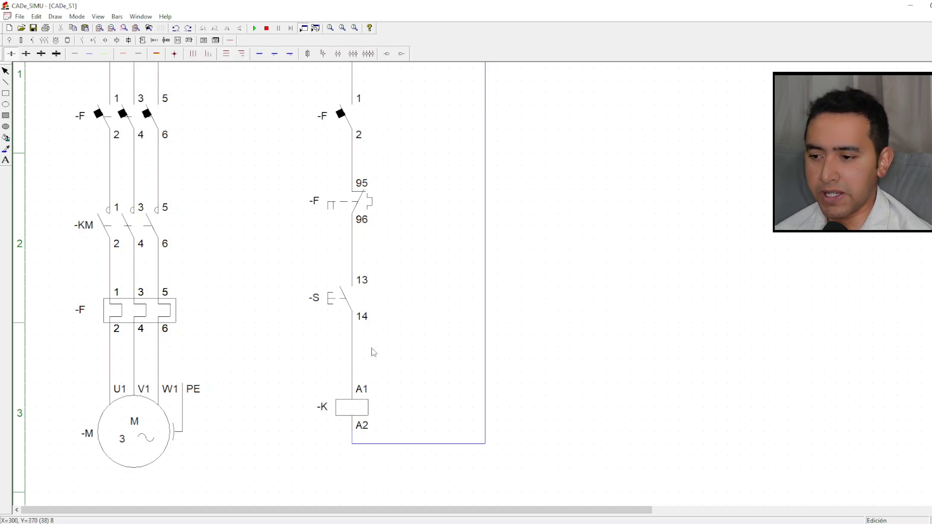
Review the wired power and control circuits from the supply terminals down to the motor and coil
scroll(434, 353, "up", 3)
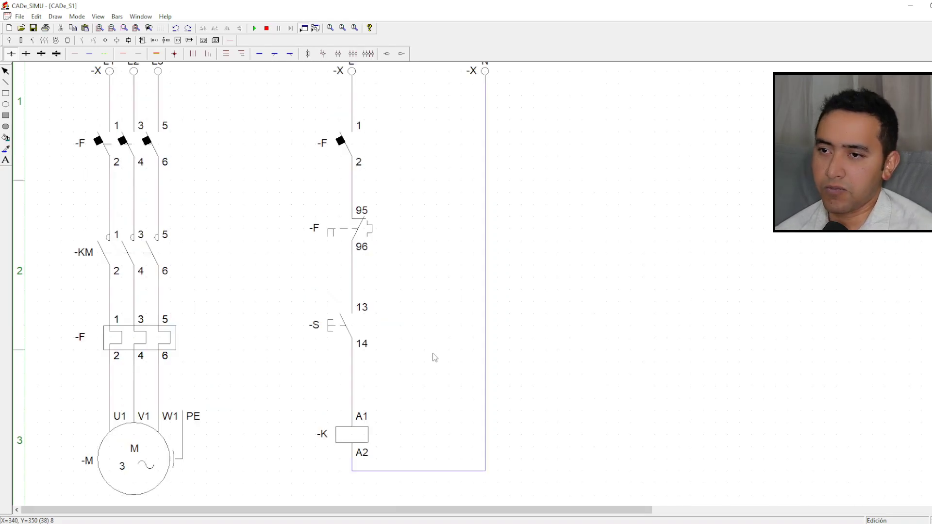
scroll(431, 352, "down", 1)
scroll(372, 368, "up", 1)
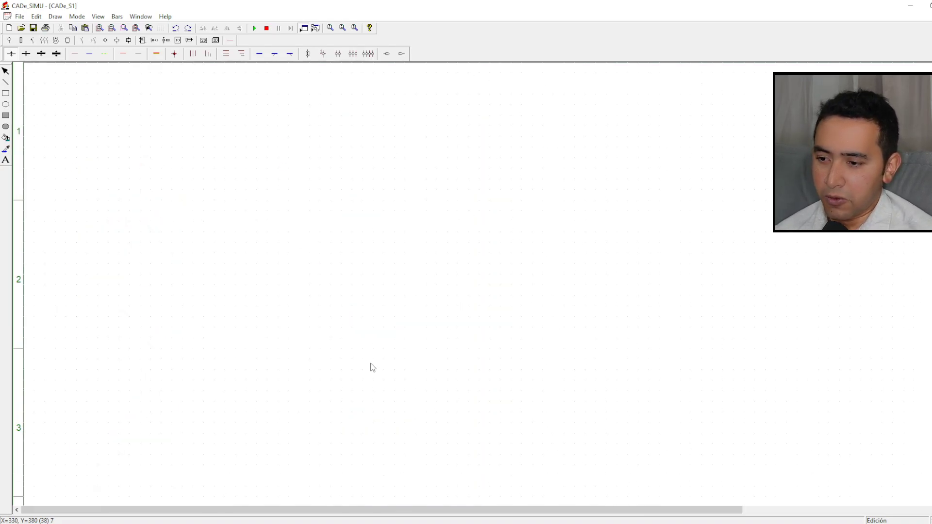
scroll(371, 366, "up", 2)
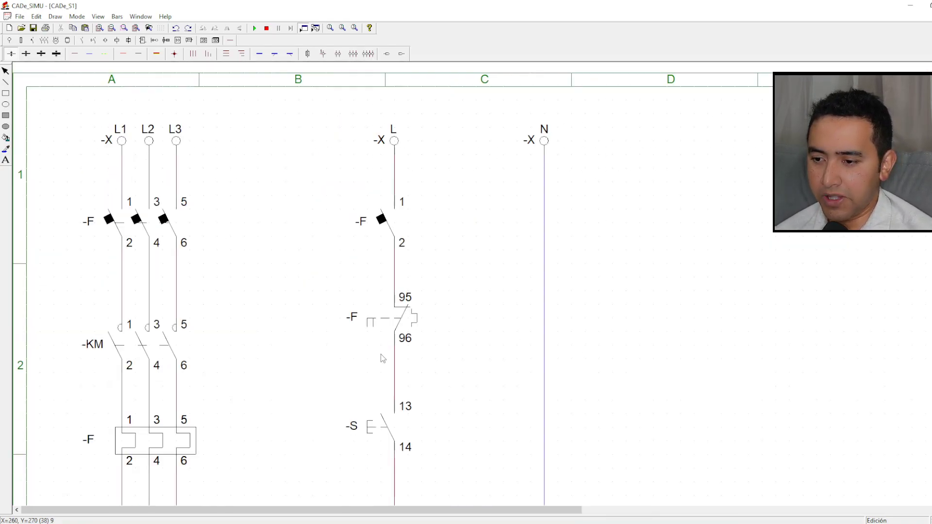
scroll(466, 381, "down", 1)
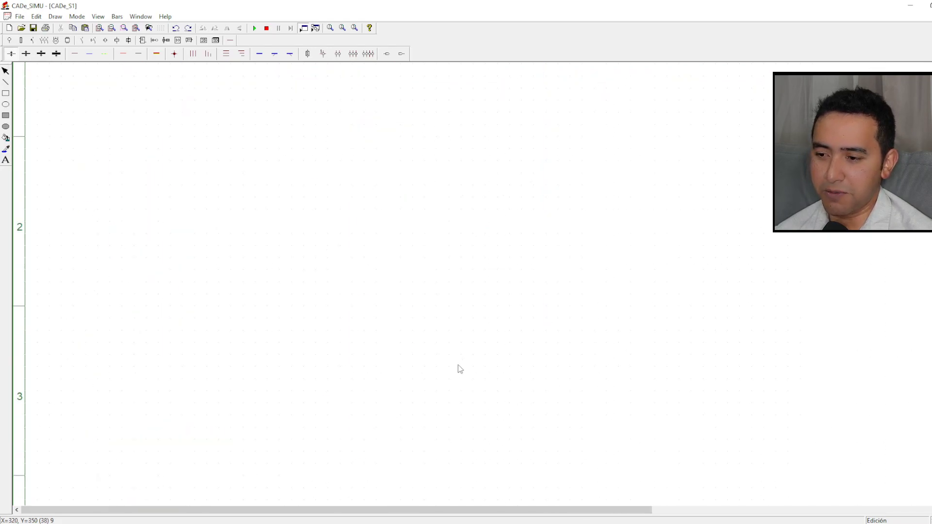
scroll(425, 371, "up", 2)
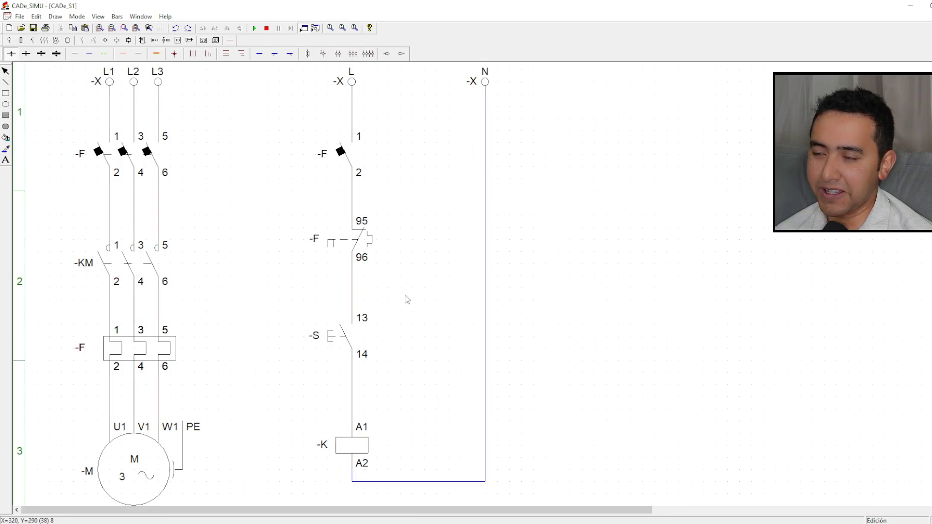
scroll(302, 311, "up", 2)
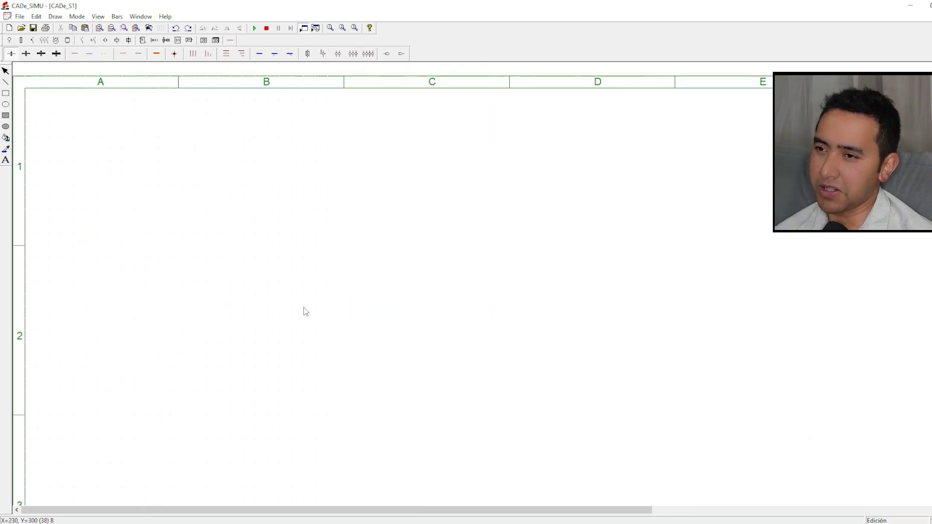
scroll(432, 349, "down", 1)
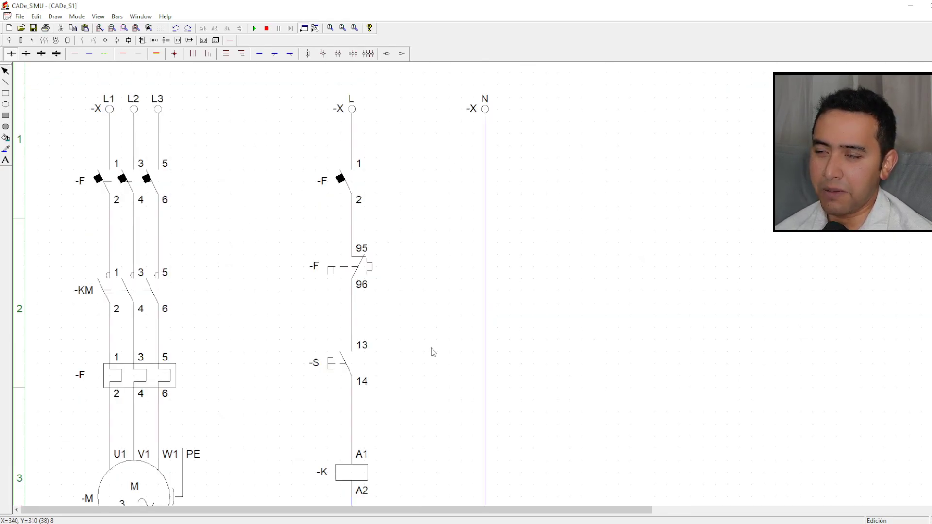
scroll(429, 344, "down", 1)
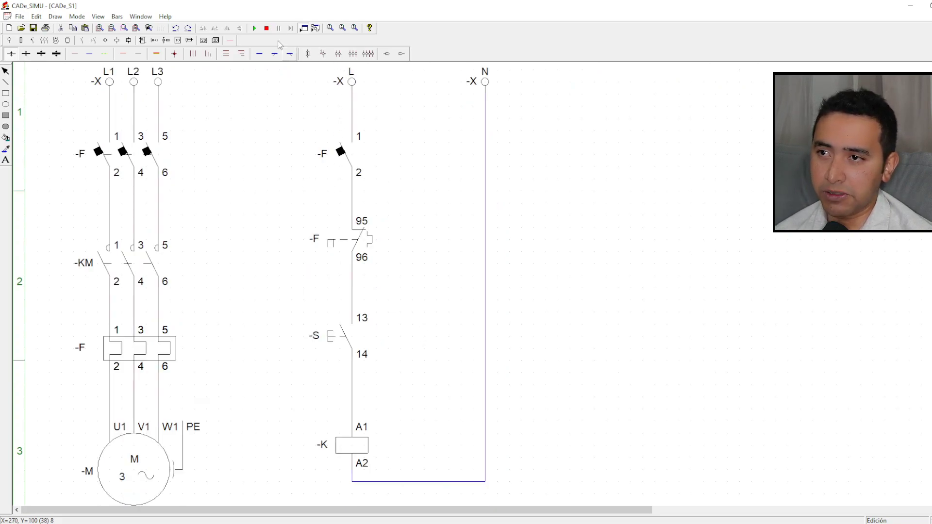
Start the simulation and switch the three-pole breaker -F on, off and on again
left_click(254, 29)
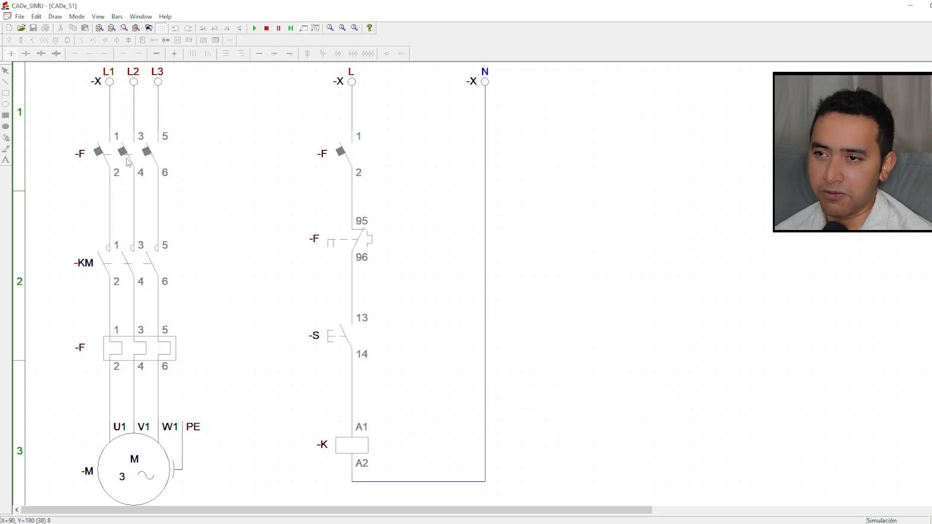
left_click(133, 162)
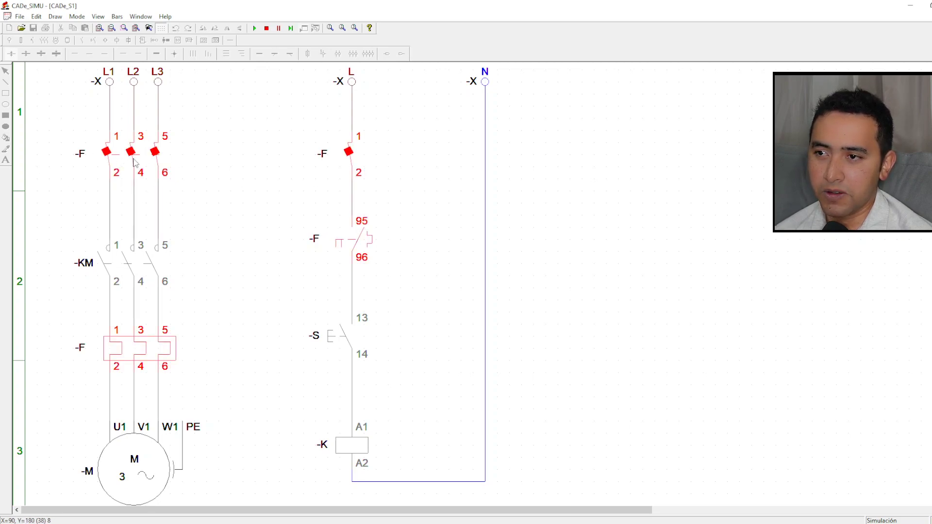
left_click(134, 163)
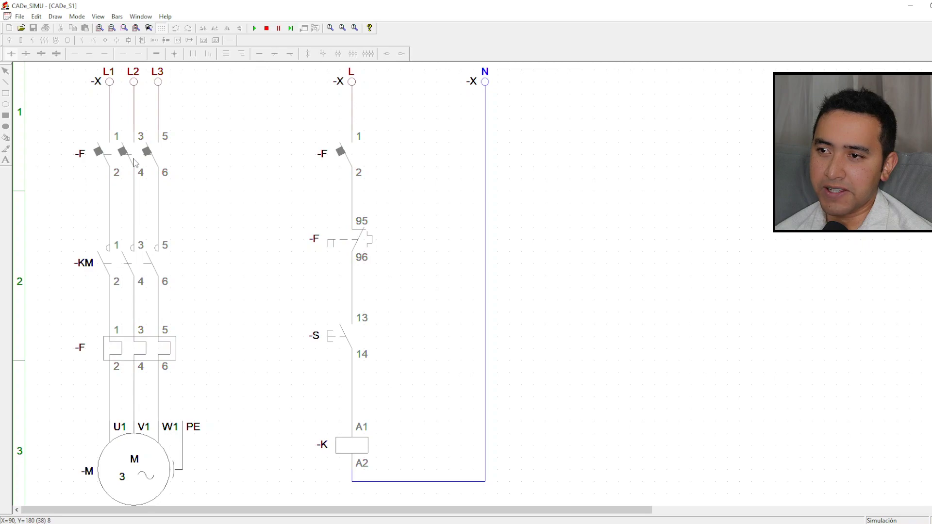
left_click(135, 162)
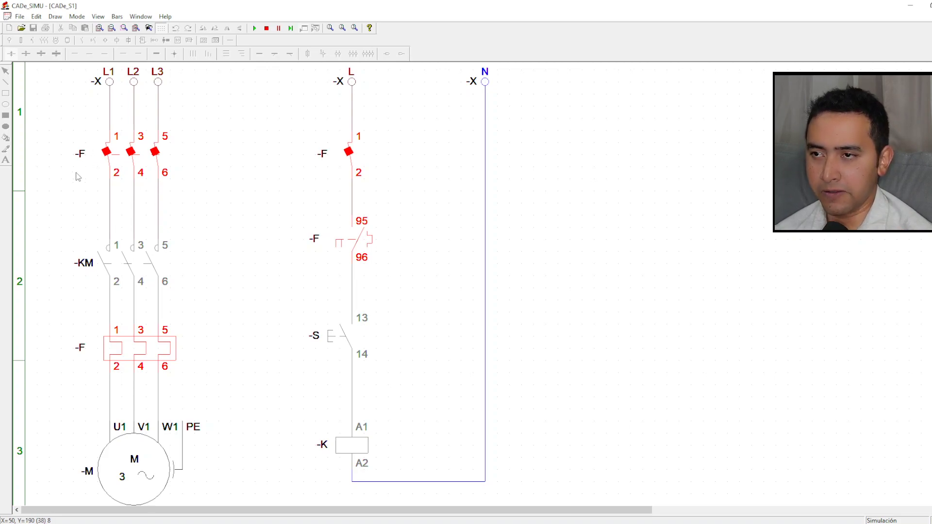
Test the power and control breakers -F by switching them in the simulation, and return to editing
left_click(96, 153)
left_click(344, 155)
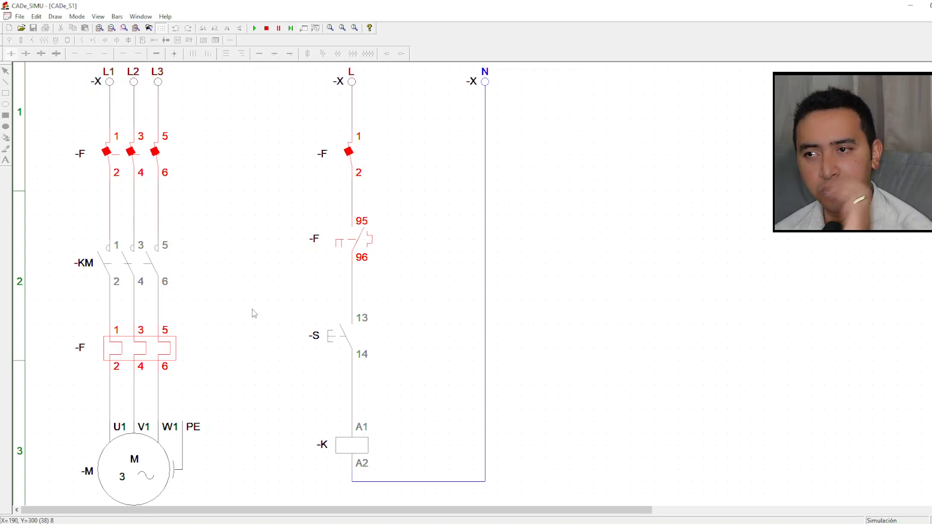
left_click(124, 156)
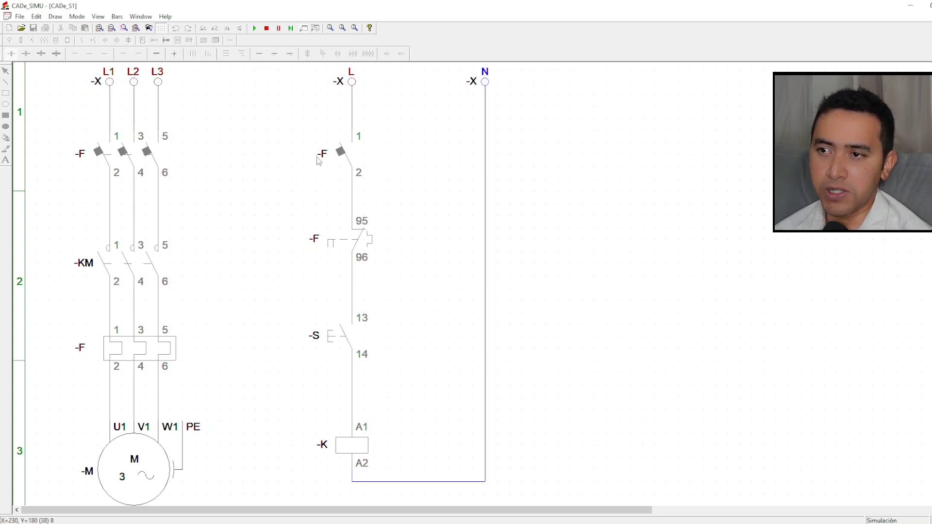
left_click(121, 155)
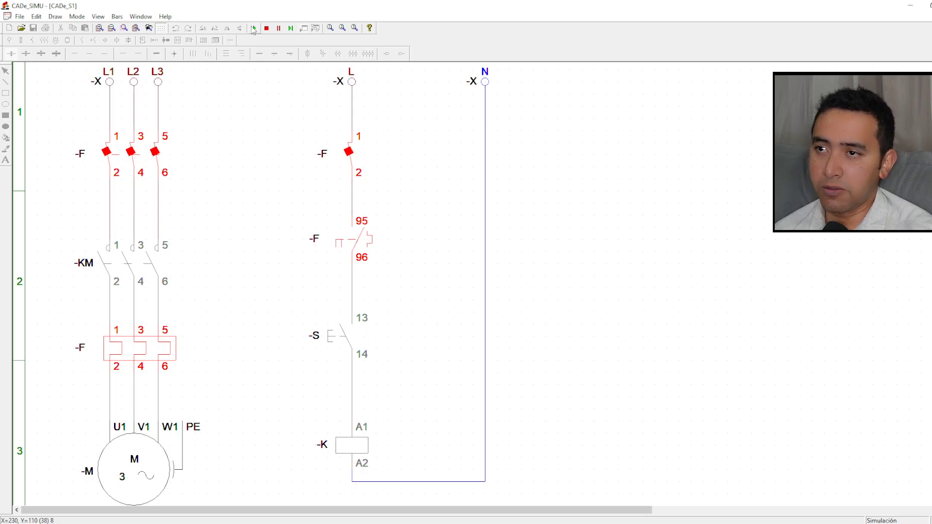
left_click(266, 29)
Try renaming the power circuit's thermal relay as RT
double_click(132, 347)
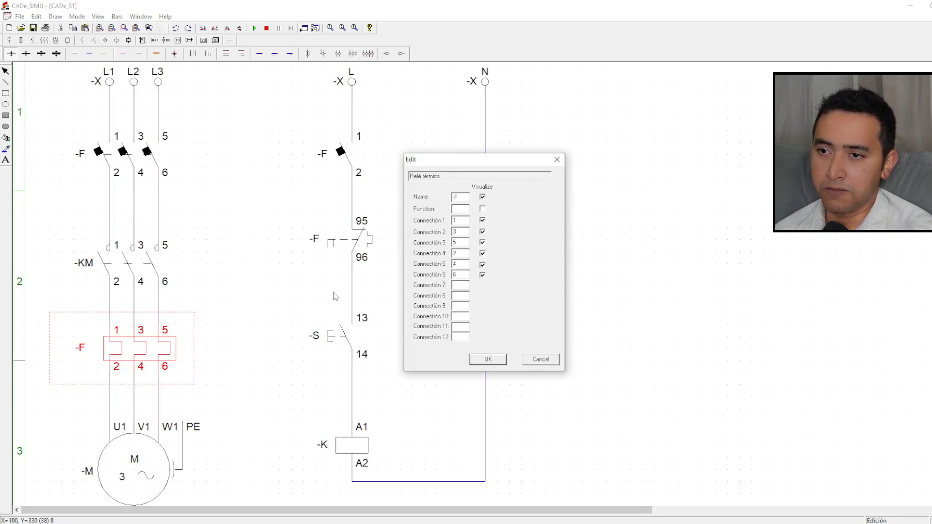
left_click_drag(463, 197, 409, 213)
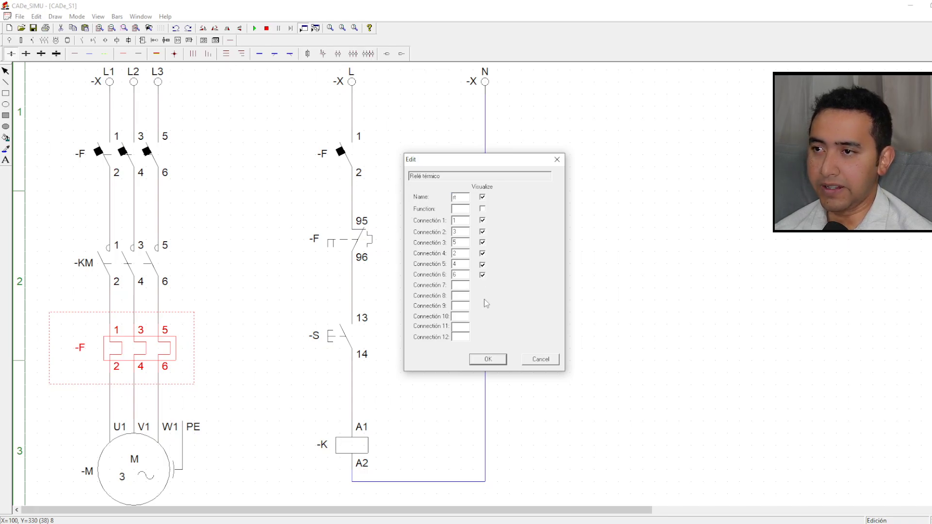
key("BackSpace")
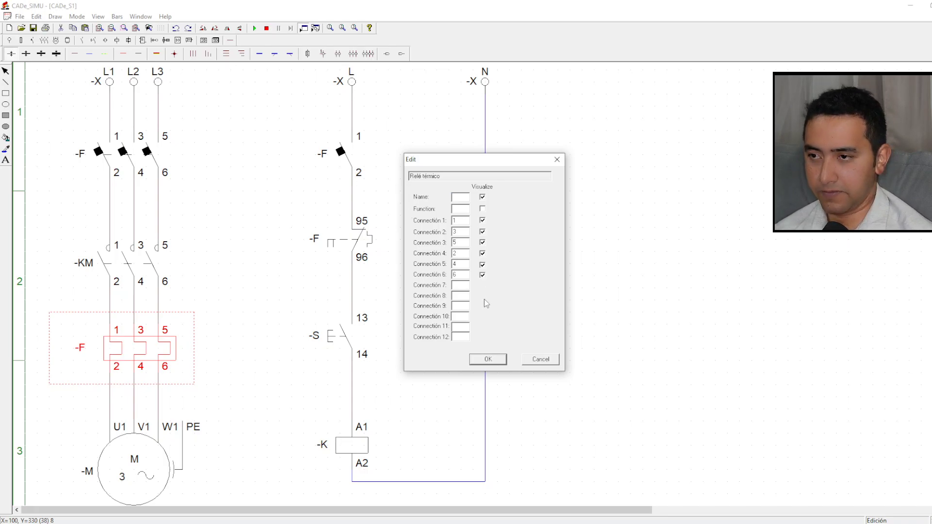
type("RT")
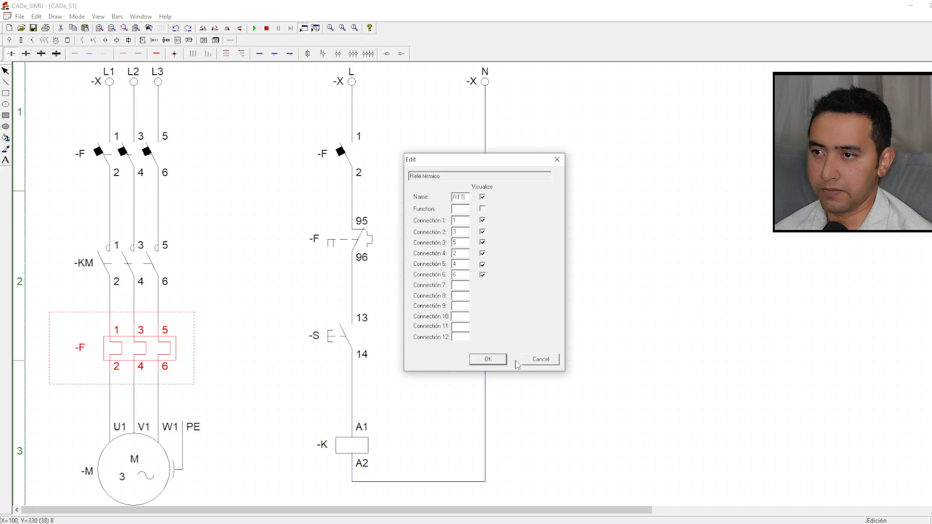
left_click(489, 360)
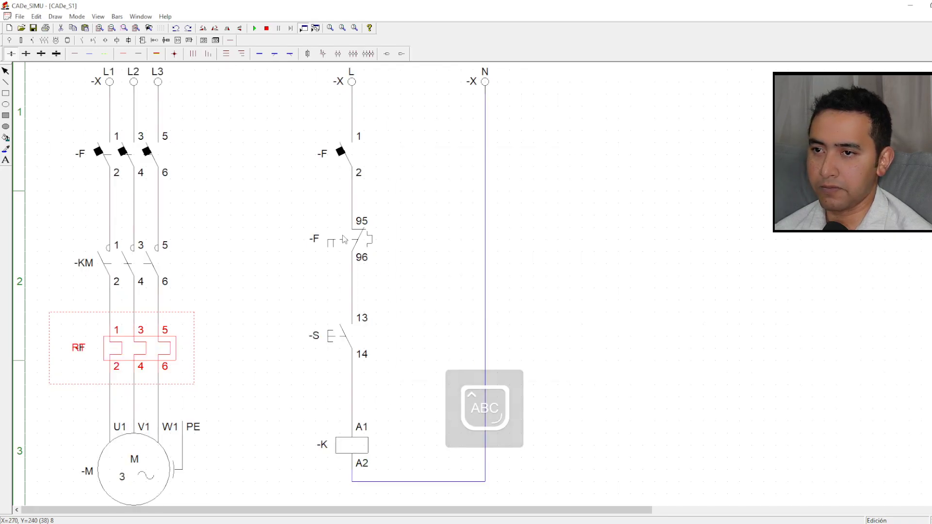
Shorten the thermal relay's name to R and restore it to -F
double_click(170, 348)
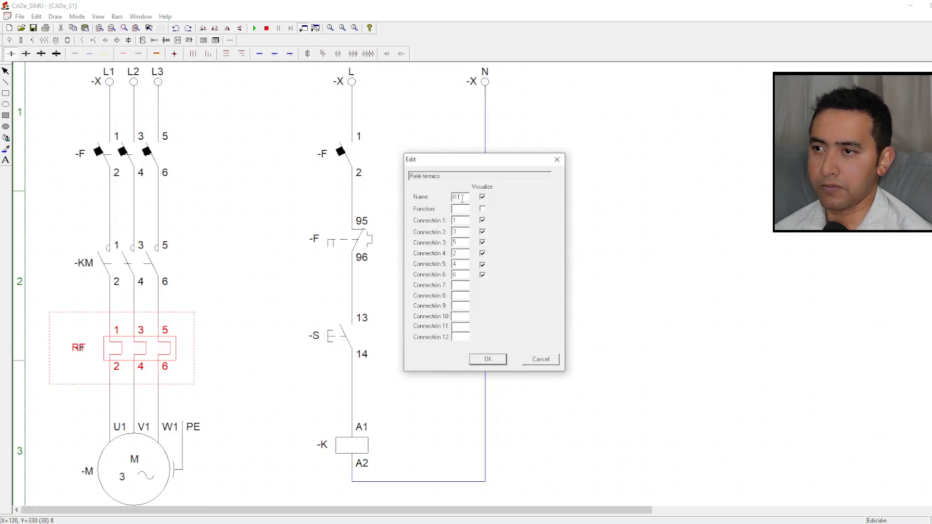
left_click(491, 360)
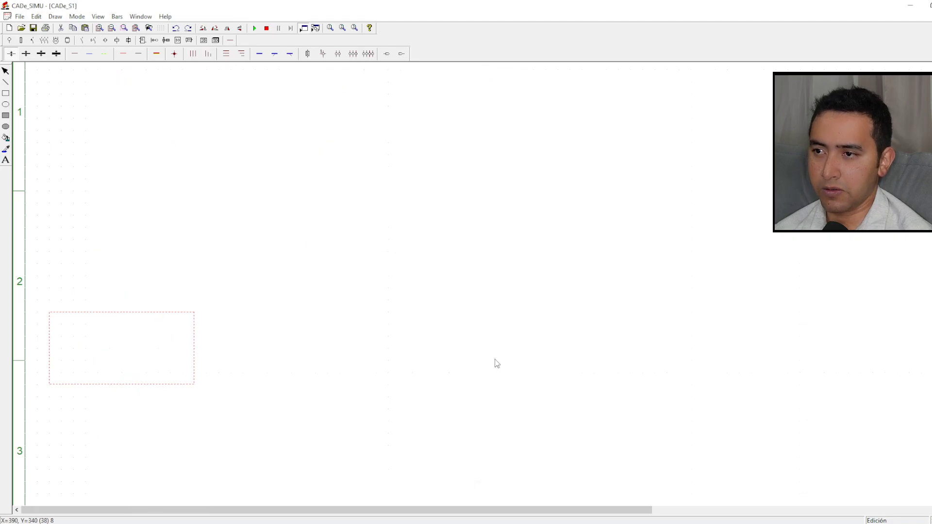
double_click(153, 350)
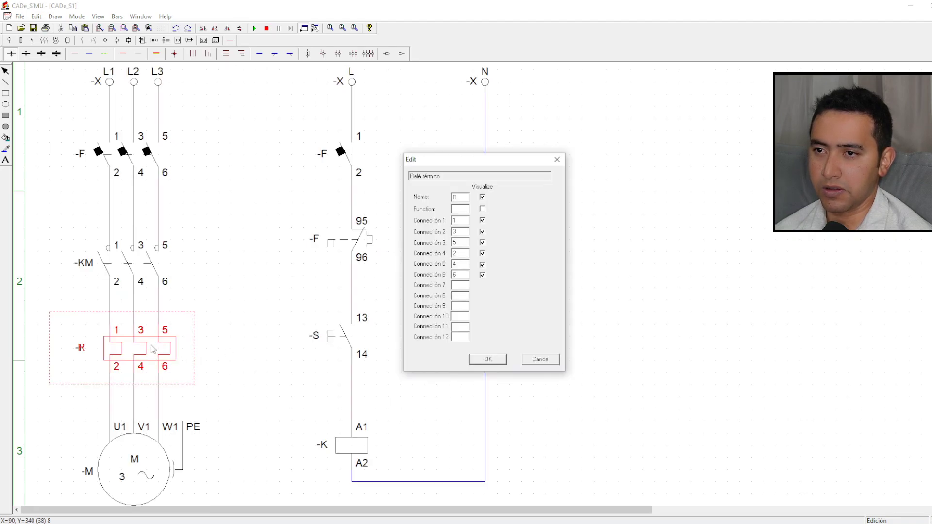
double_click(466, 198)
type("F")
left_click(483, 358)
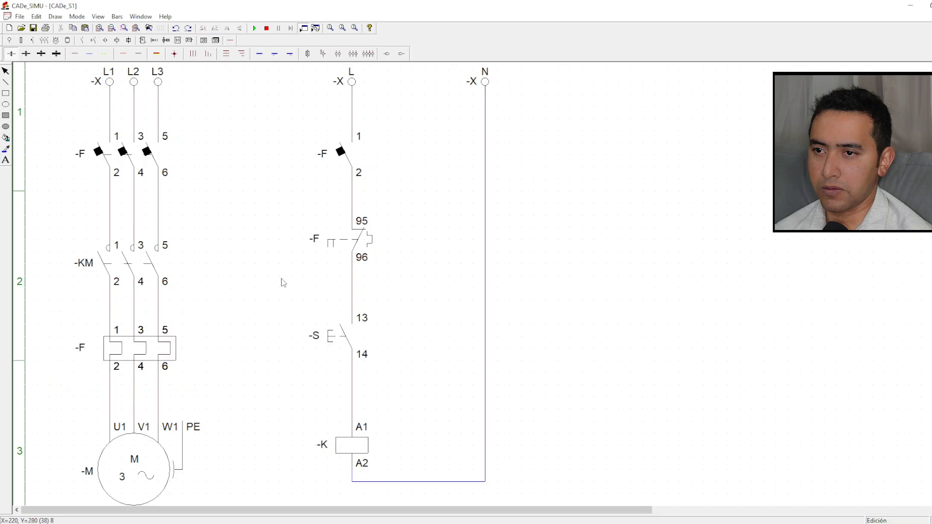
Rename the thermal relay between contactor -KM and motor -M as RT
left_click(112, 350)
mouse_move(144, 356)
left_mouse_down()
mouse_move(236, 322)
mouse_move(233, 311)
mouse_move(233, 333)
mouse_move(142, 350)
left_mouse_up()
left_click(259, 296)
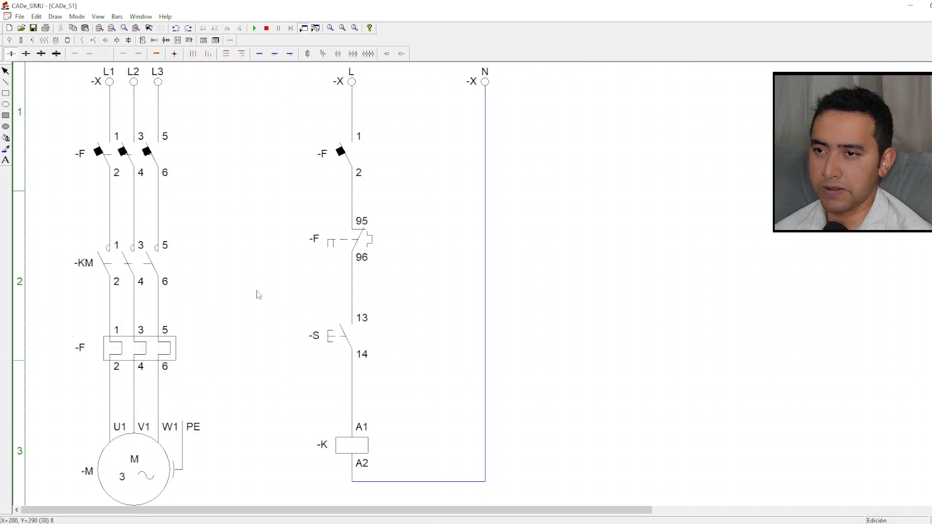
left_click(152, 360)
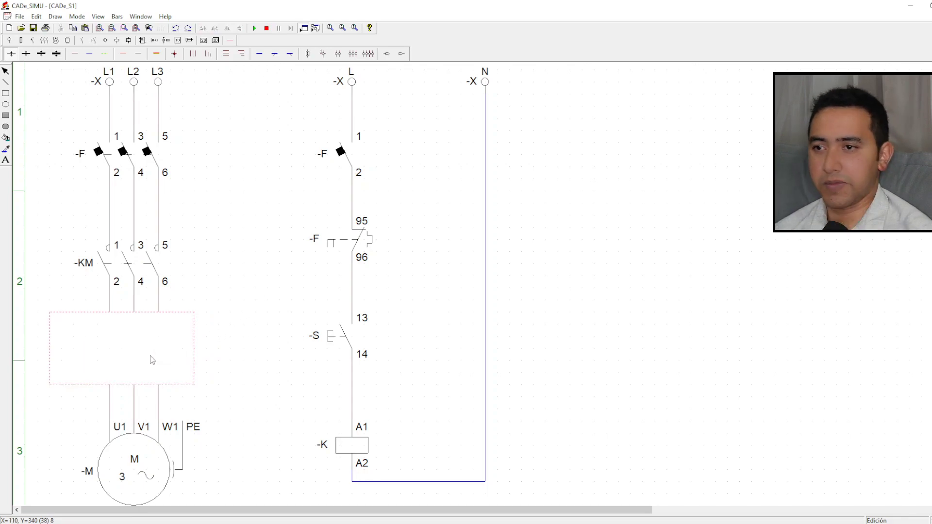
left_click_drag(152, 359, 141, 357)
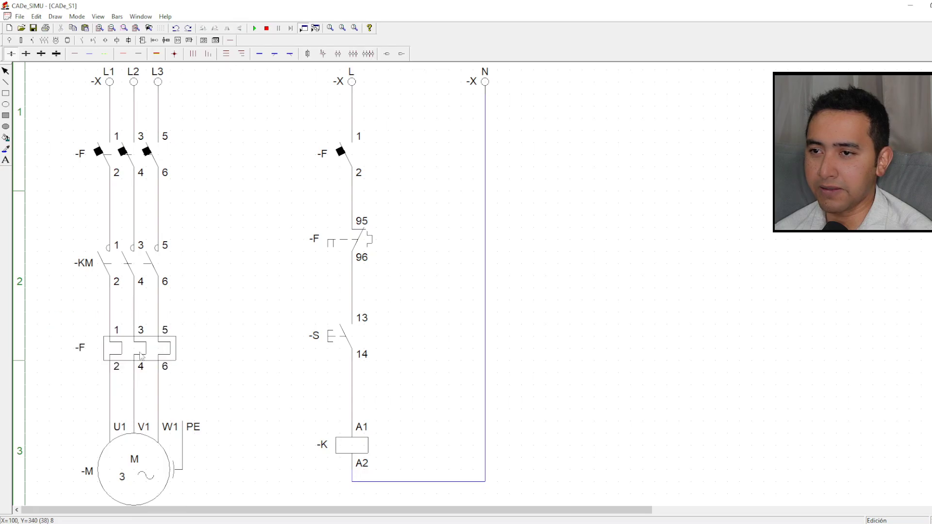
double_click(141, 357)
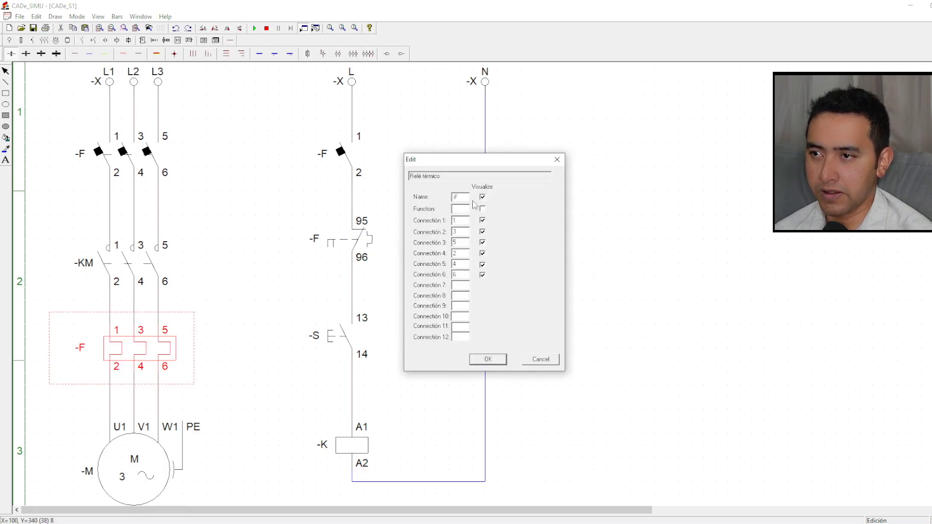
type("RT")
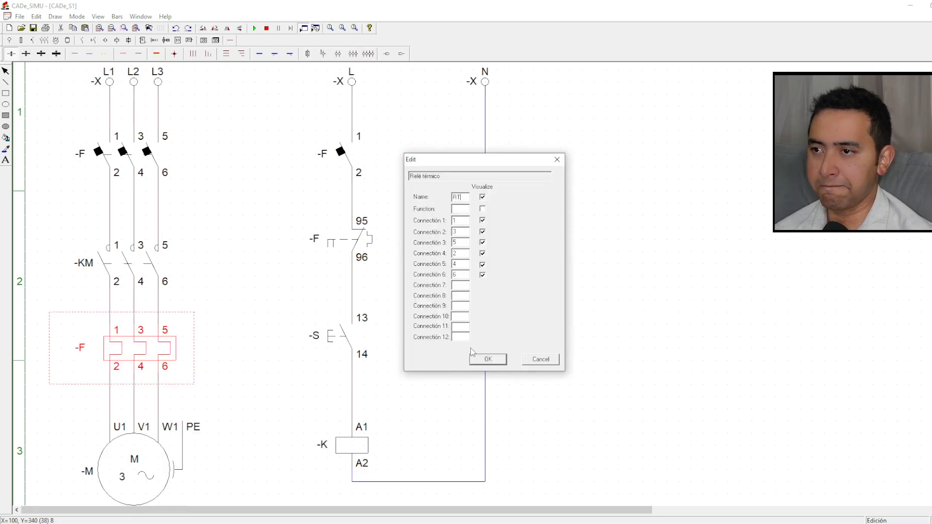
left_click(487, 359)
left_click(280, 264)
Rename the thermal relay contact 95-96 in the control branch as RT
double_click(339, 248)
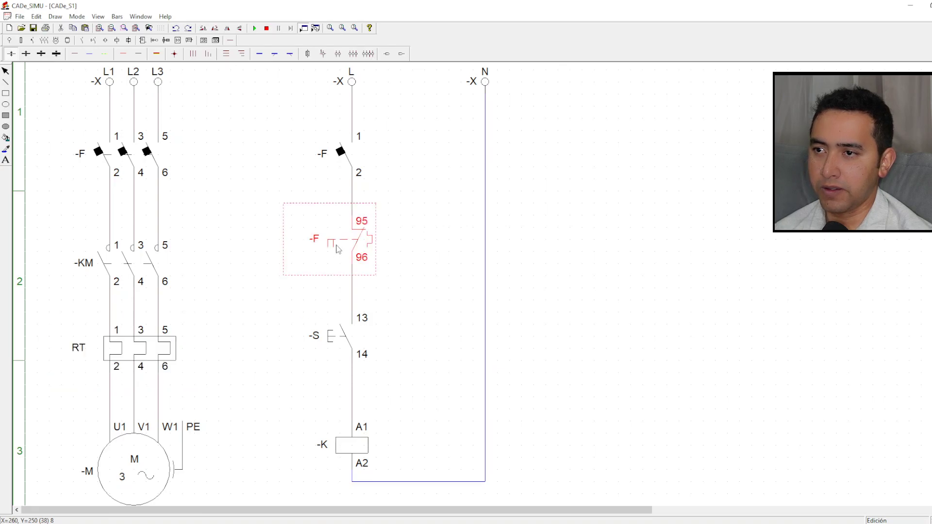
left_click_drag(466, 196, 437, 203)
type("RT")
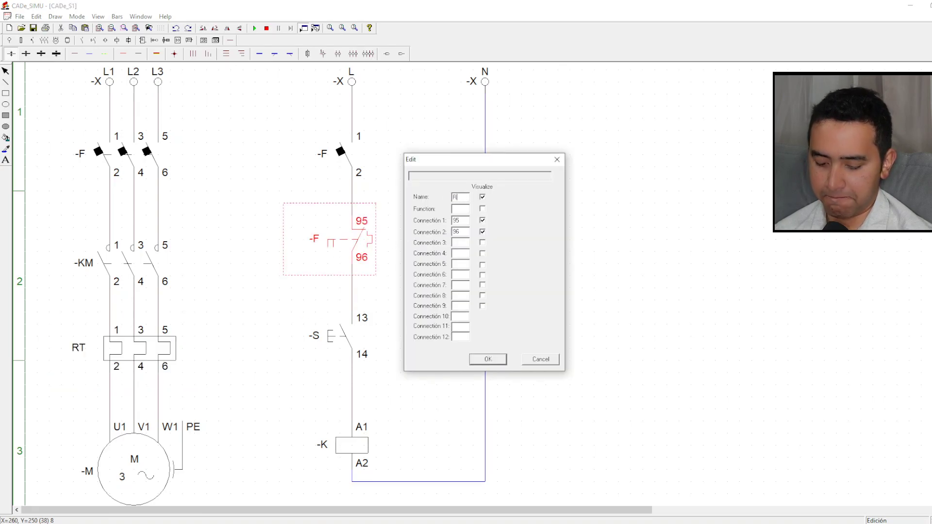
left_click(488, 360)
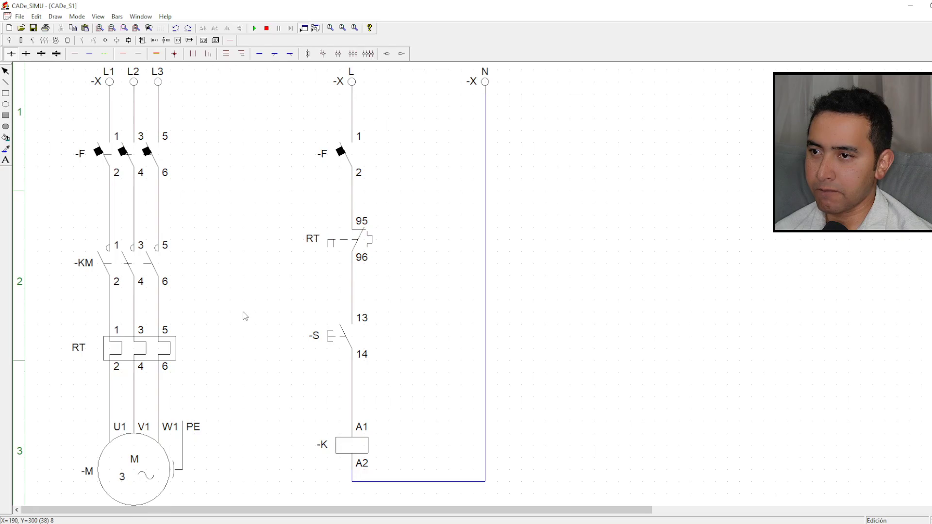
Start the simulation and close the three-pole breaker -F in the power circuit
scroll(240, 310, "up", 1)
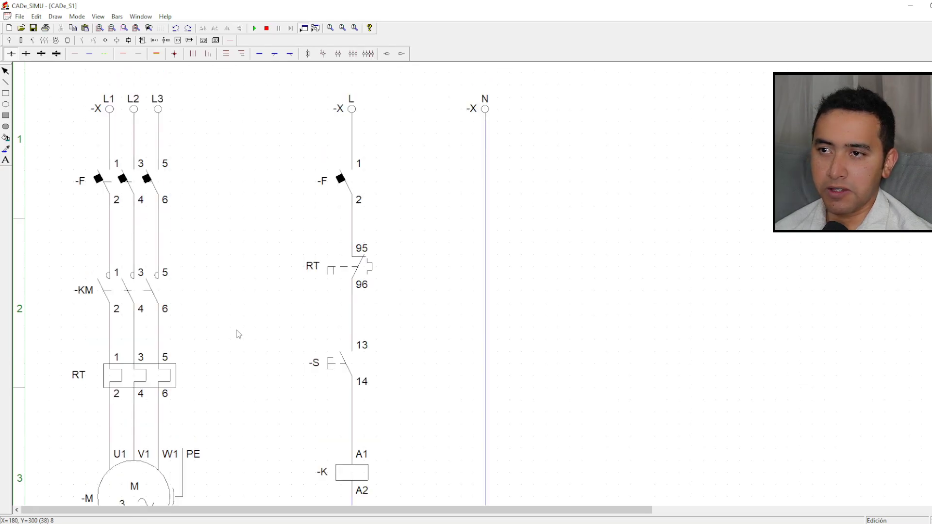
left_click(255, 28)
scroll(244, 222, "down", 2)
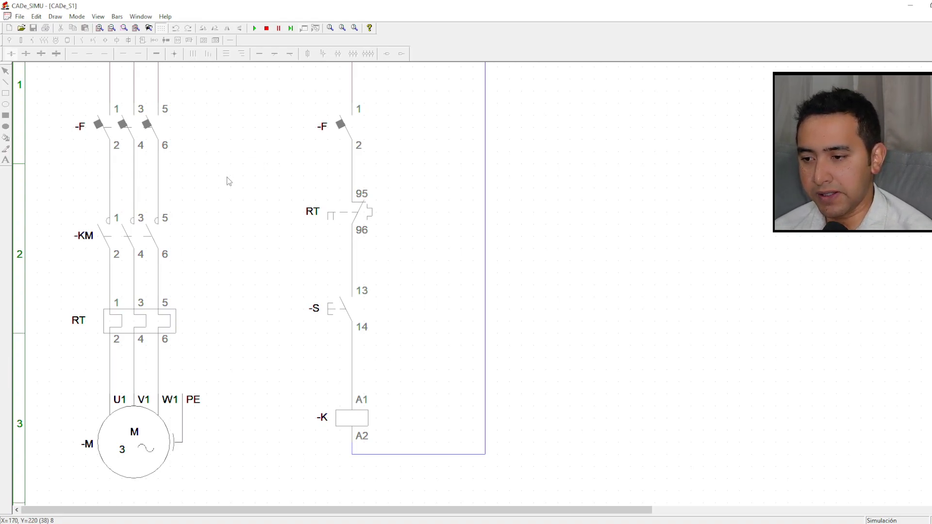
scroll(221, 187, "up", 2)
left_click(118, 187)
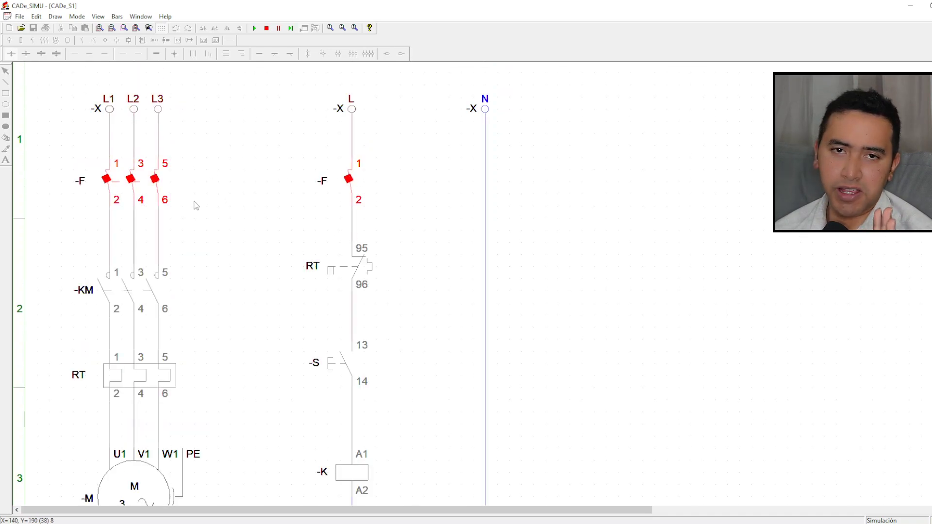
scroll(215, 201, "down", 2)
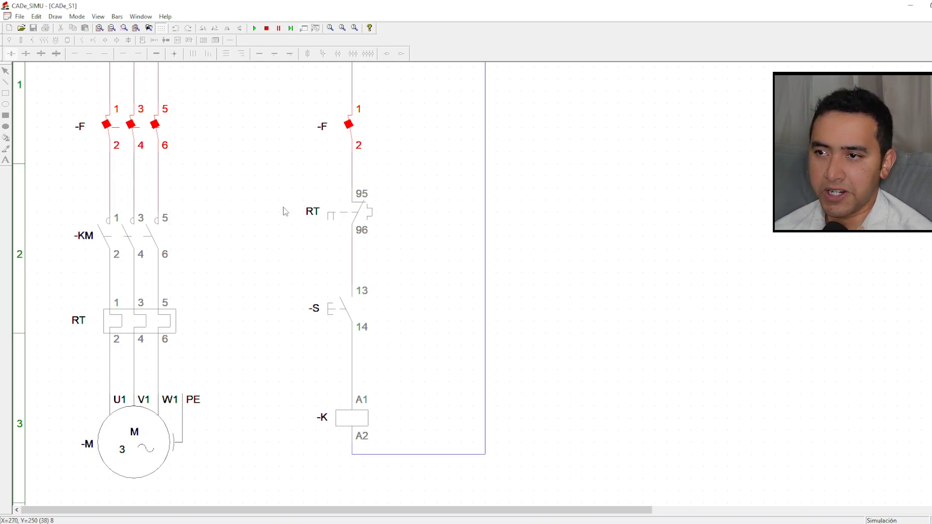
scroll(253, 274, "up", 1)
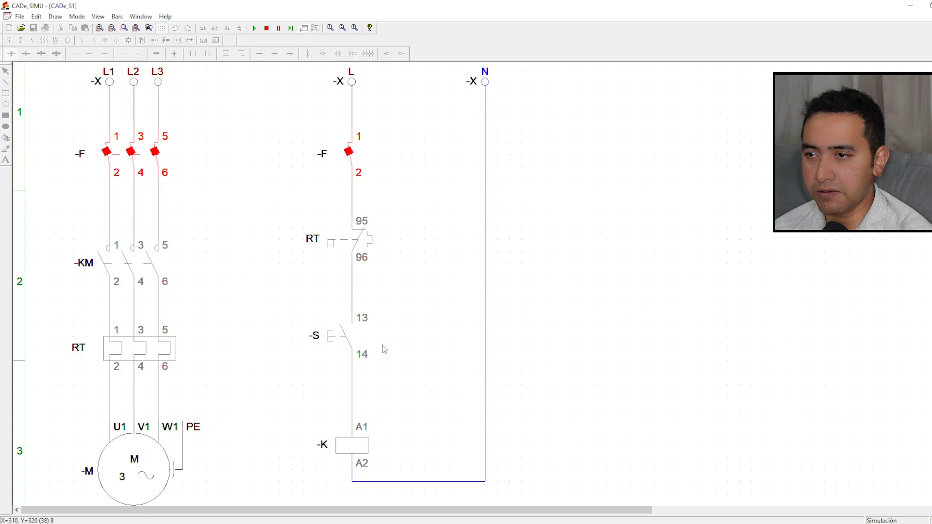
Test pushbutton -S in the control branch, and trip and reset thermal relay RT in the power circuit
left_click(341, 338)
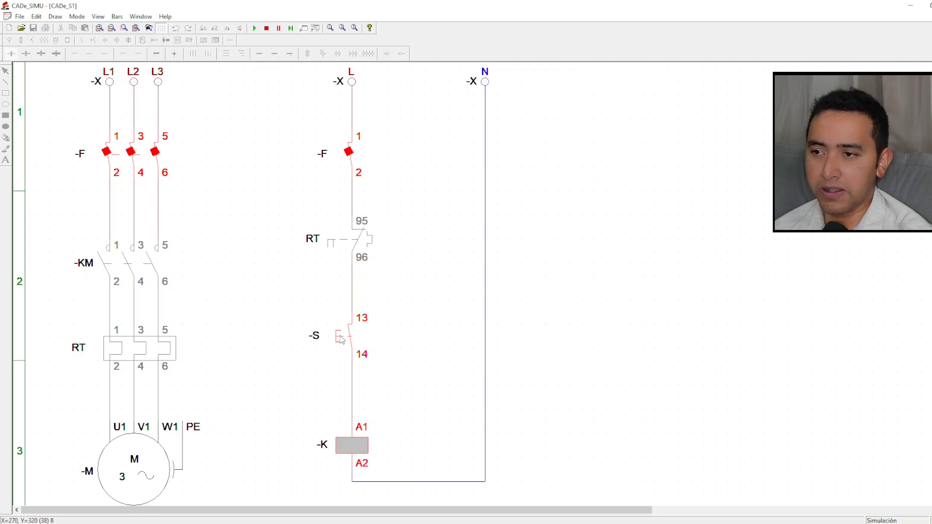
left_click(341, 338)
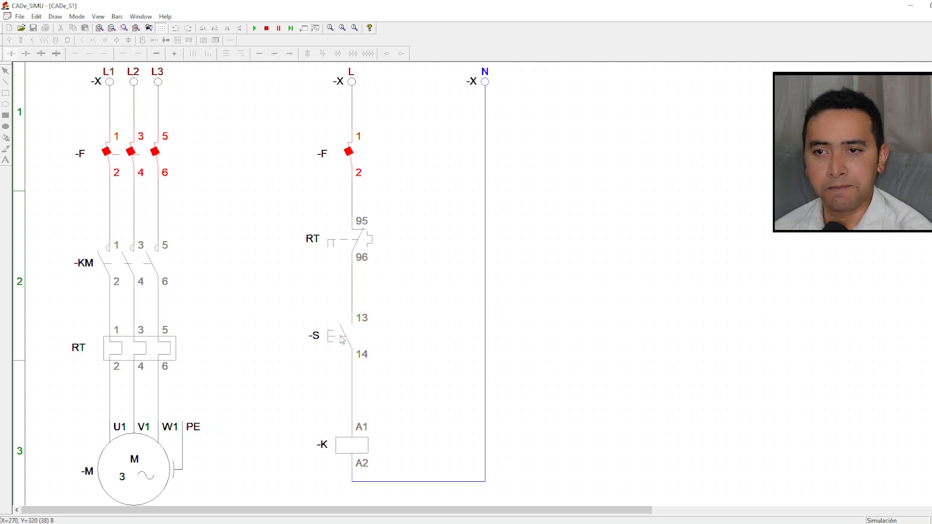
left_click(342, 339)
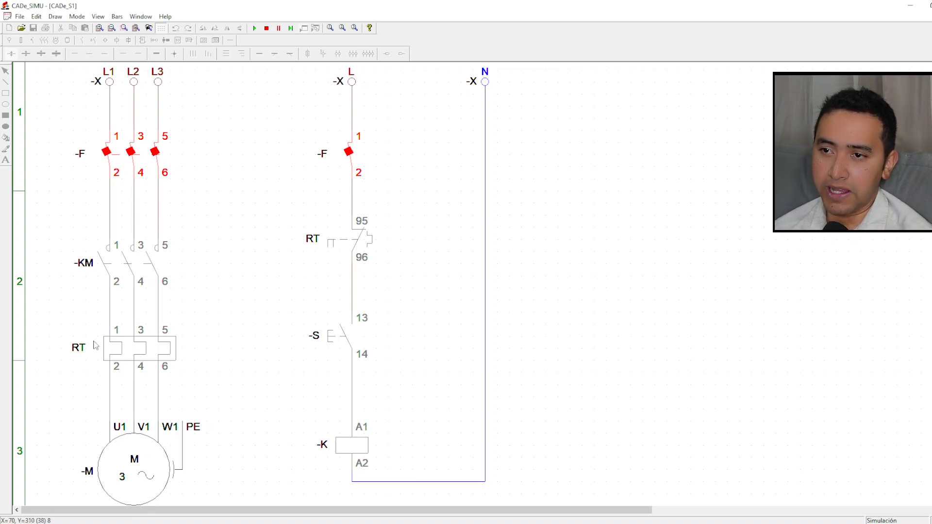
left_click(135, 355)
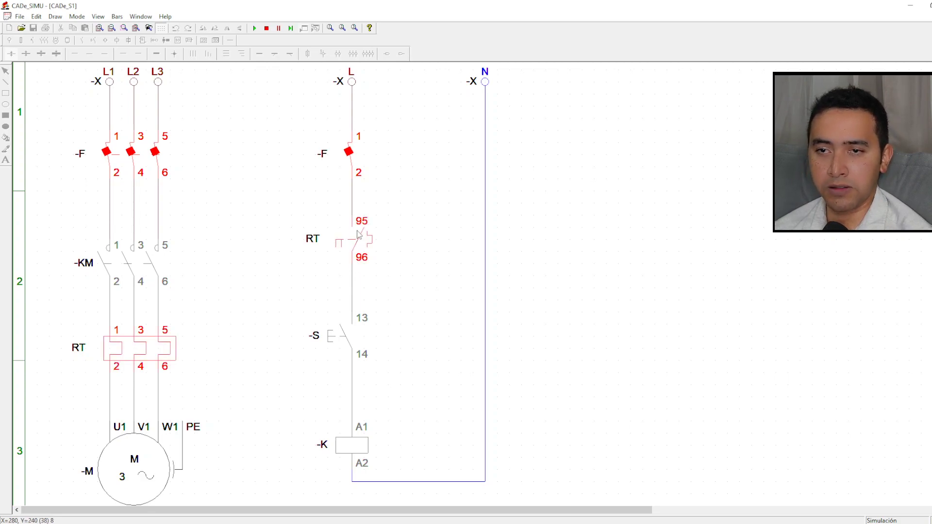
left_click(135, 358)
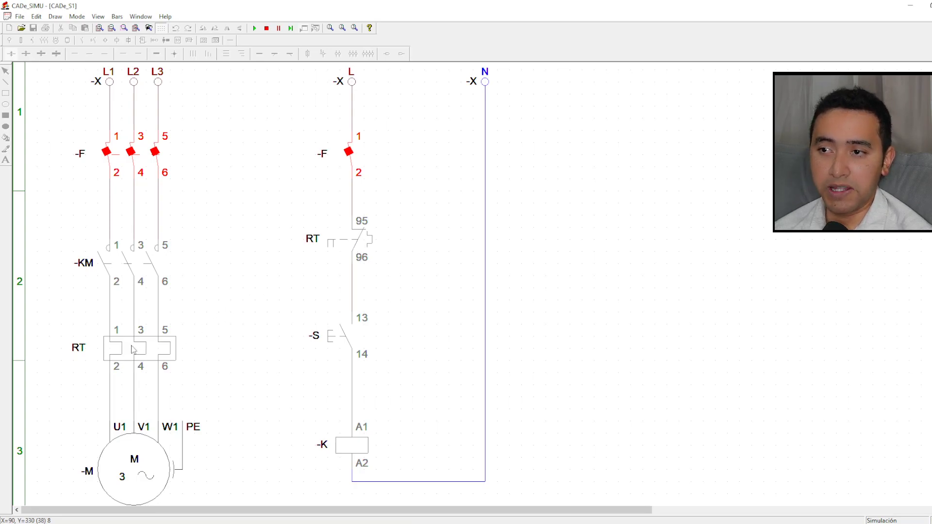
Stop the simulation and rename the control circuit's coil as -KM to match the power contactor
left_click(266, 28)
double_click(351, 447)
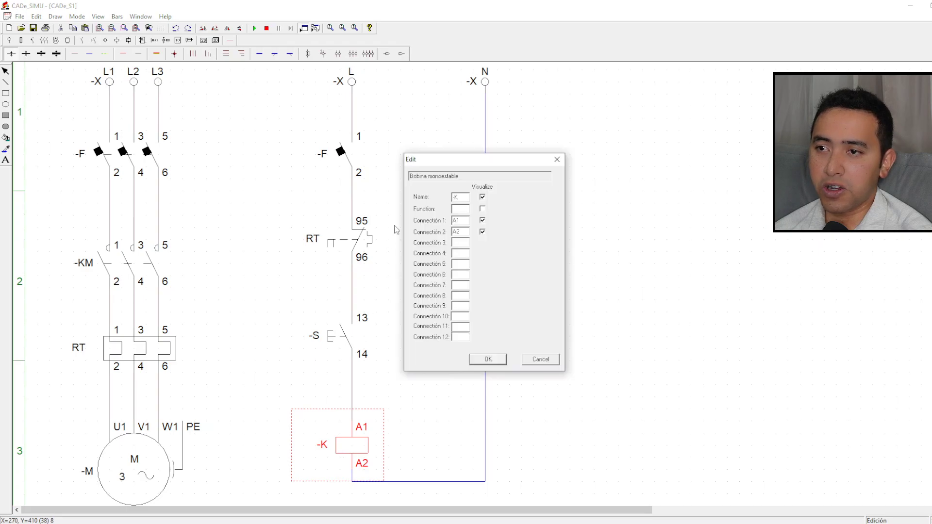
type("M")
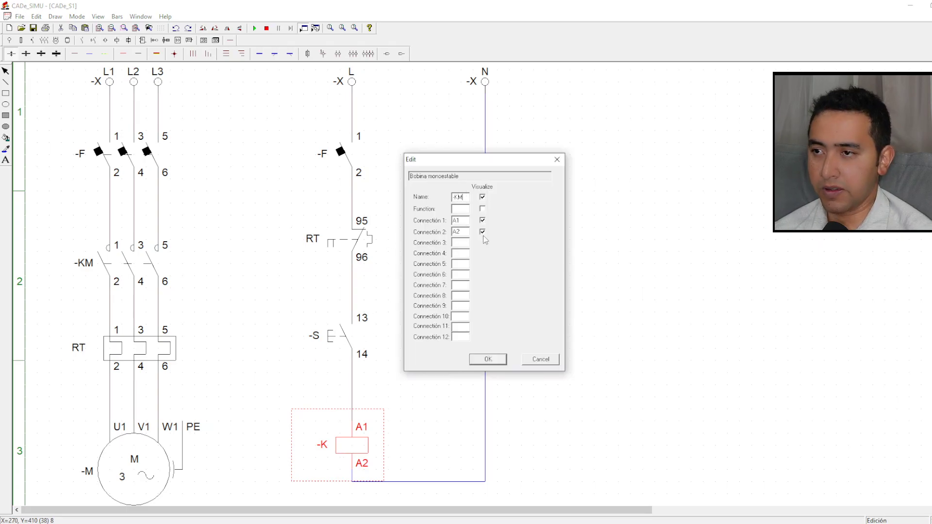
left_click(483, 358)
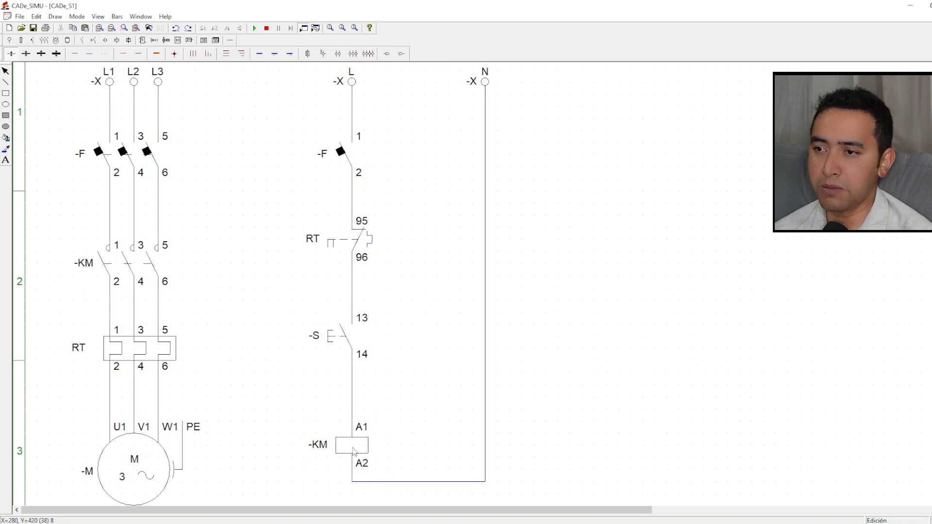
left_click(313, 450)
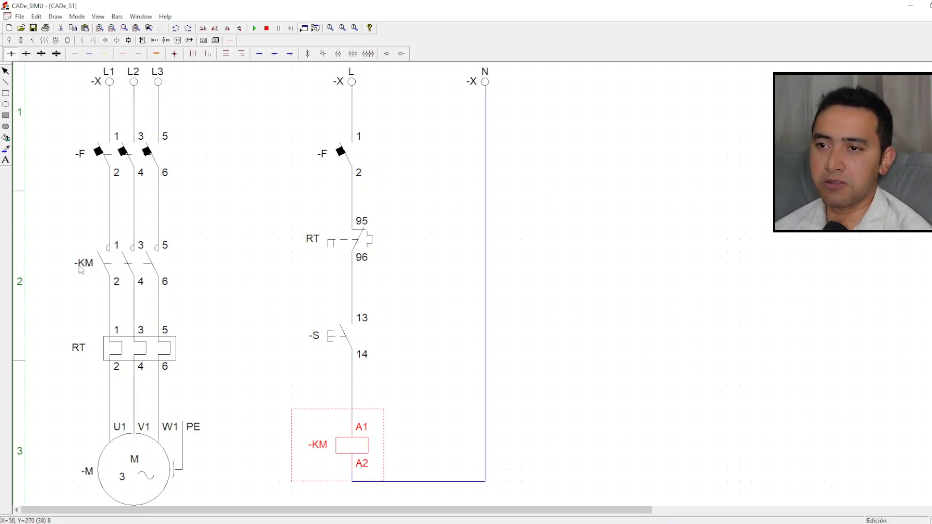
left_click(189, 286)
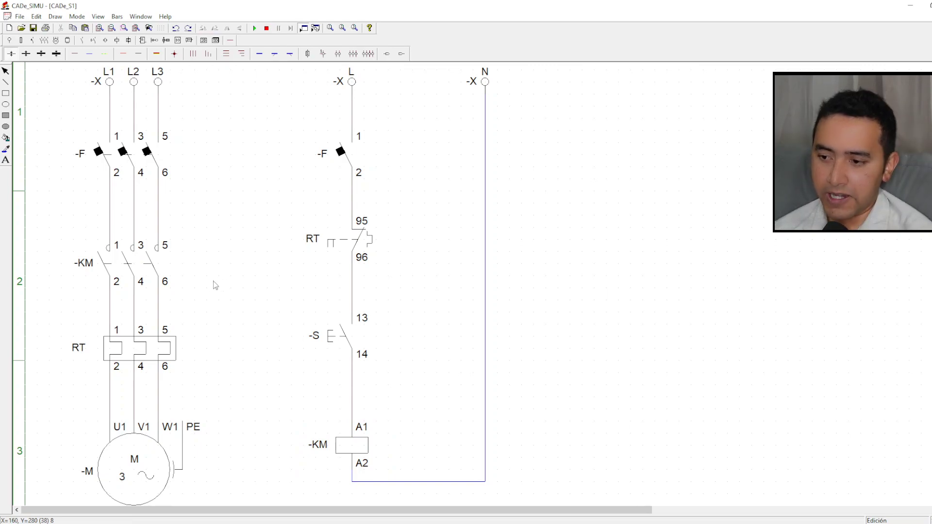
Restart the simulation with breaker -F closed and actuate pushbutton -S to test contactor -KM
left_click(255, 28)
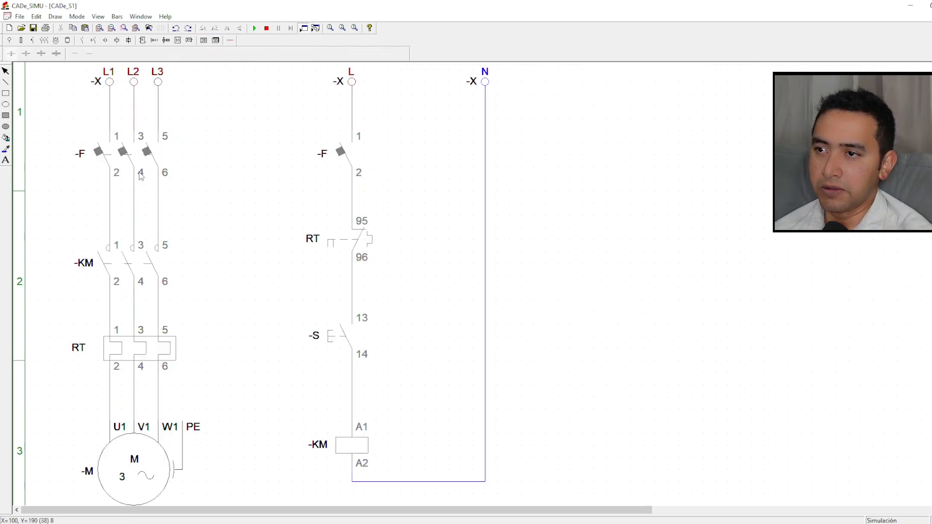
left_click(349, 341)
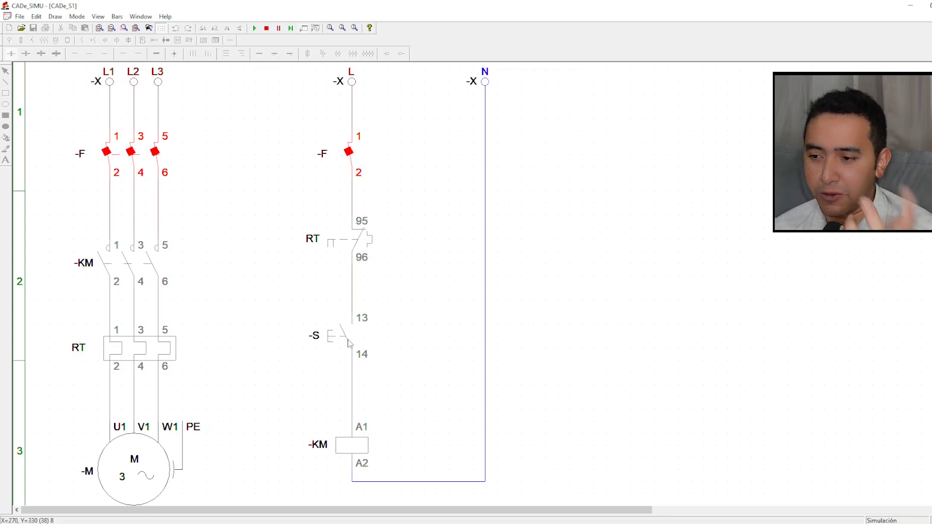
left_click(349, 342)
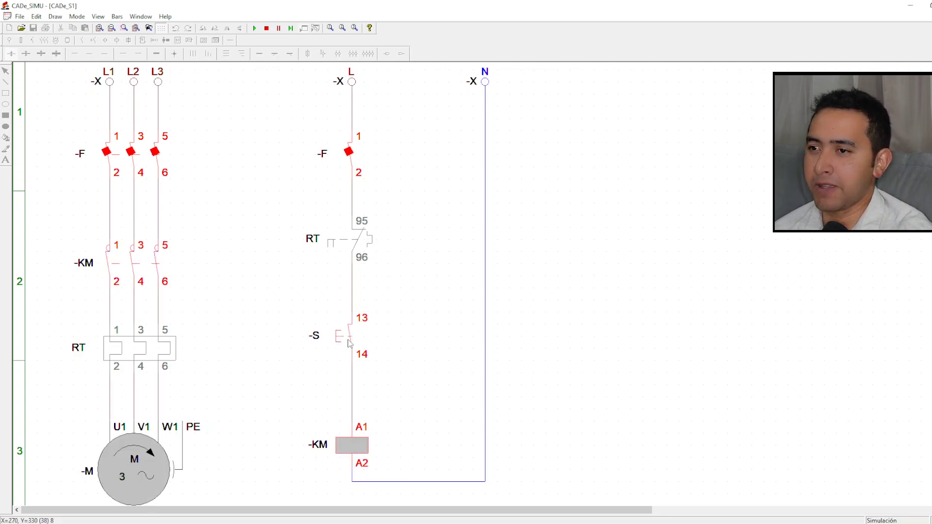
left_click(349, 342)
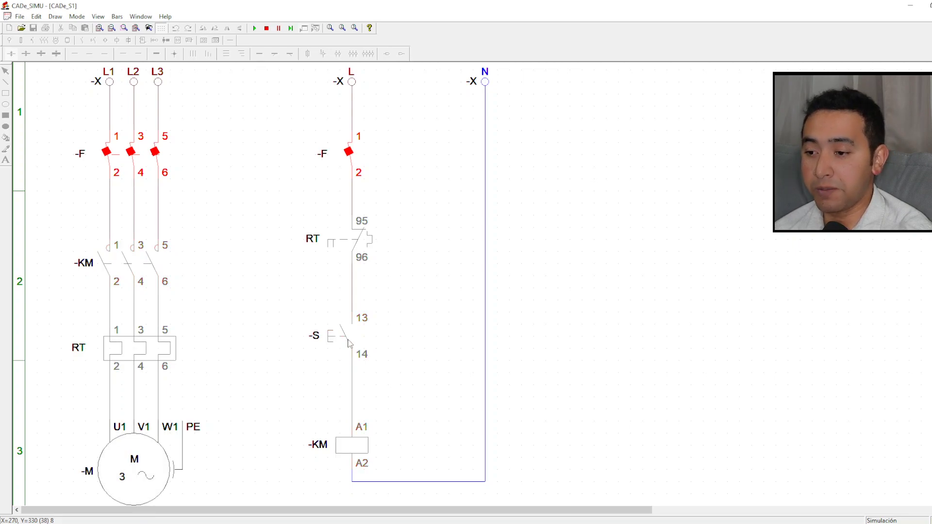
Actuate and release pushbutton -S repeatedly to check the momentary control of coil -KM and motor -M
left_click(349, 341)
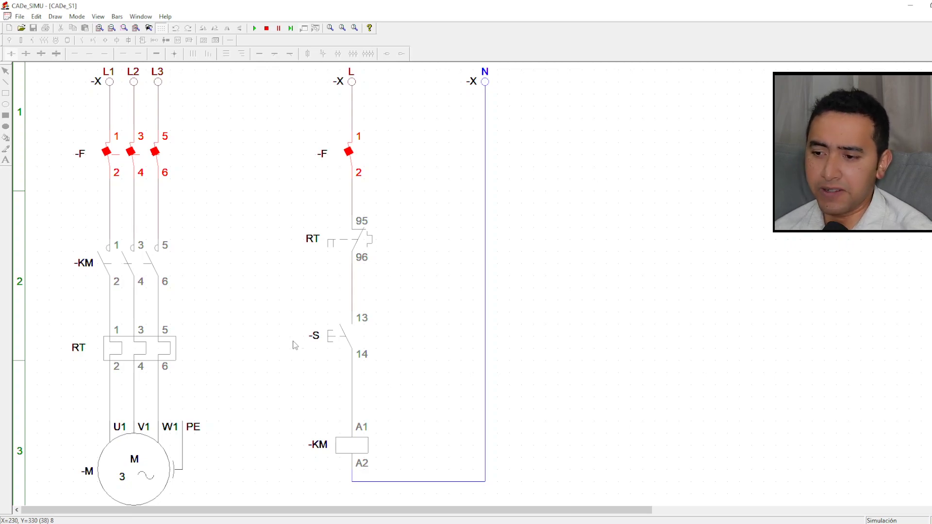
left_click(327, 343)
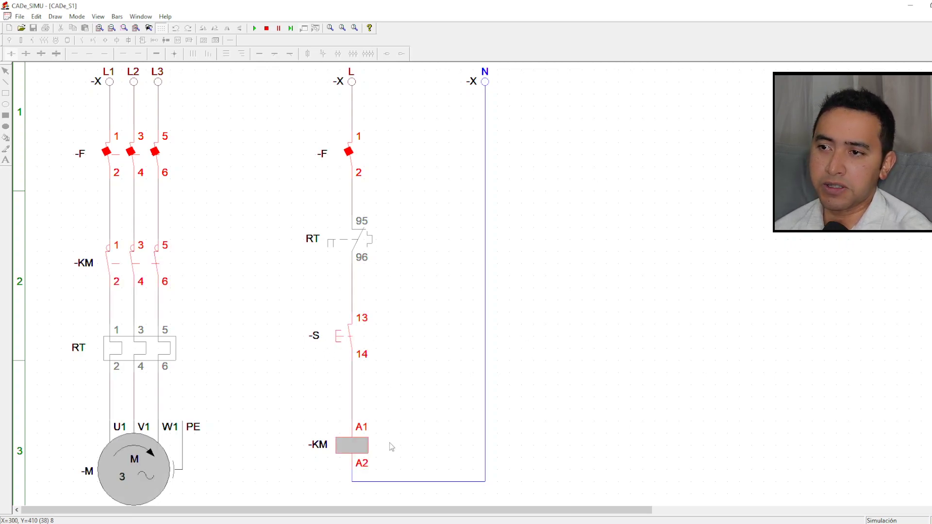
left_click(343, 348)
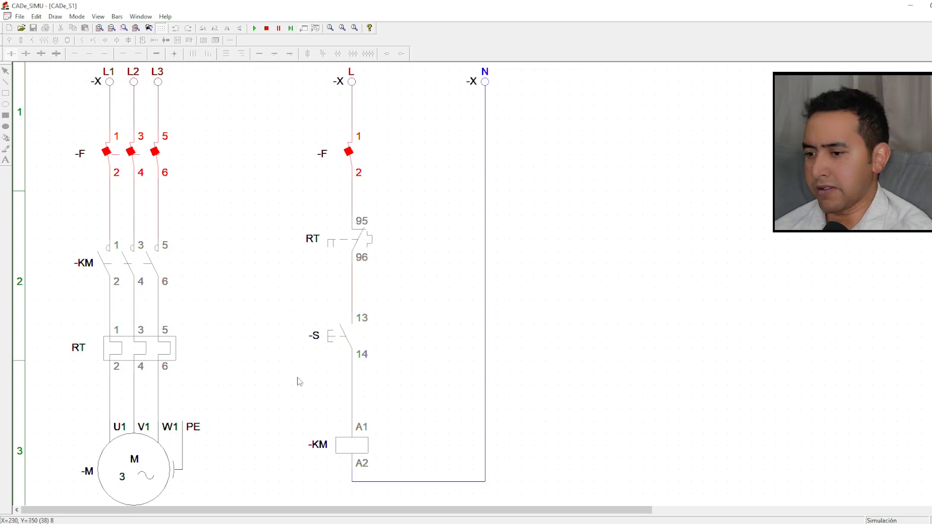
left_click(337, 345)
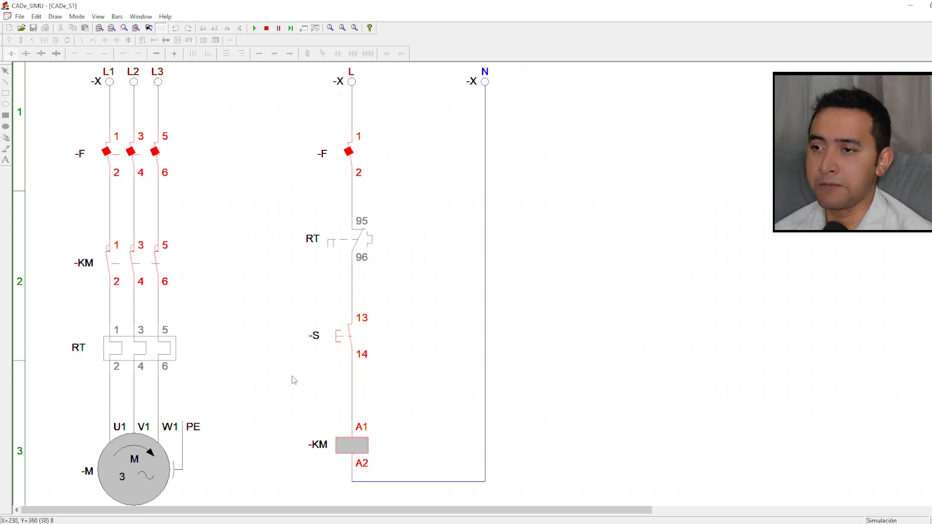
left_click(338, 348)
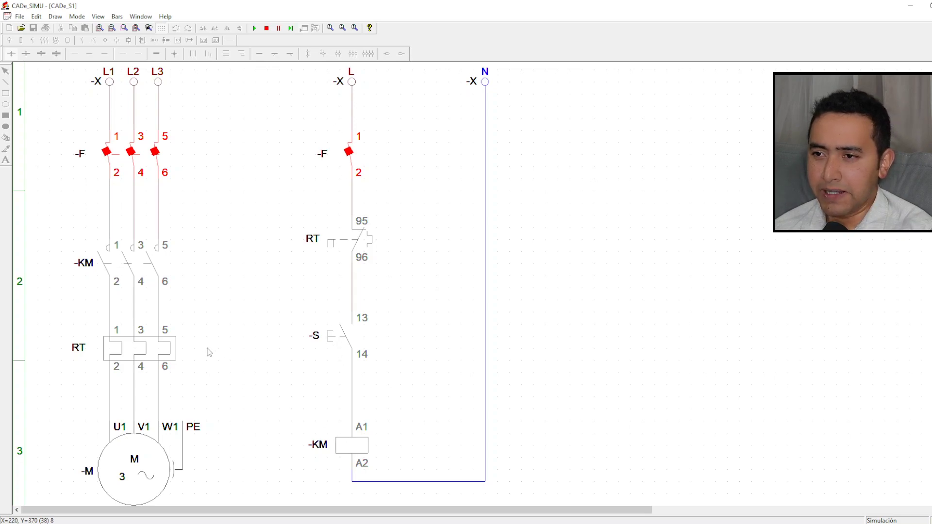
left_click(330, 341)
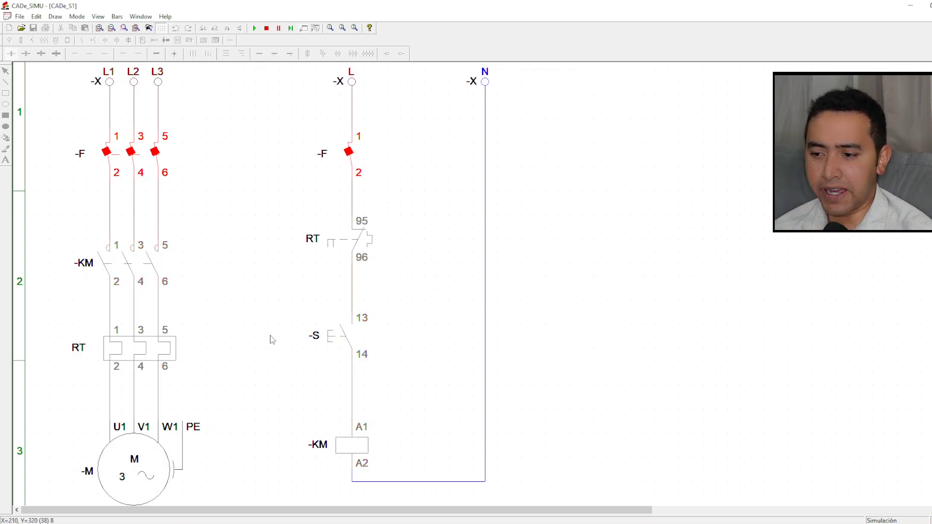
left_click(335, 339)
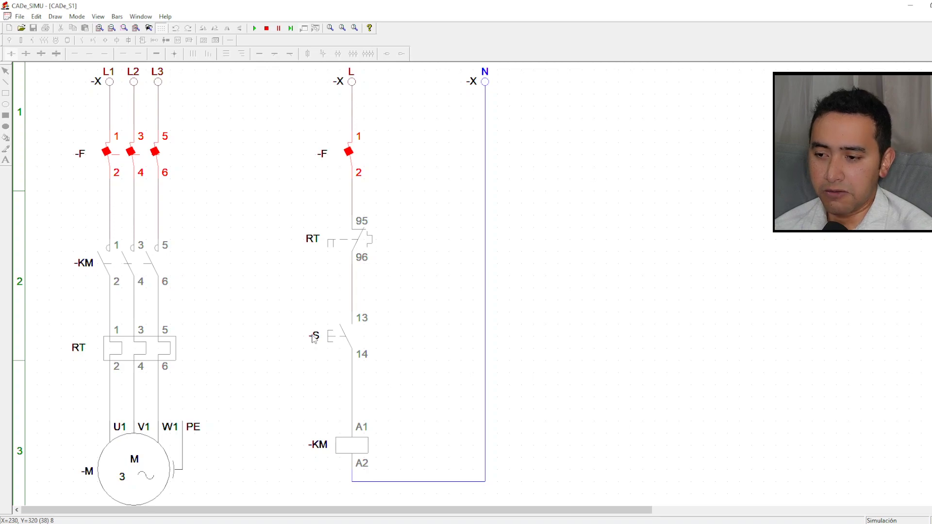
left_click(340, 341)
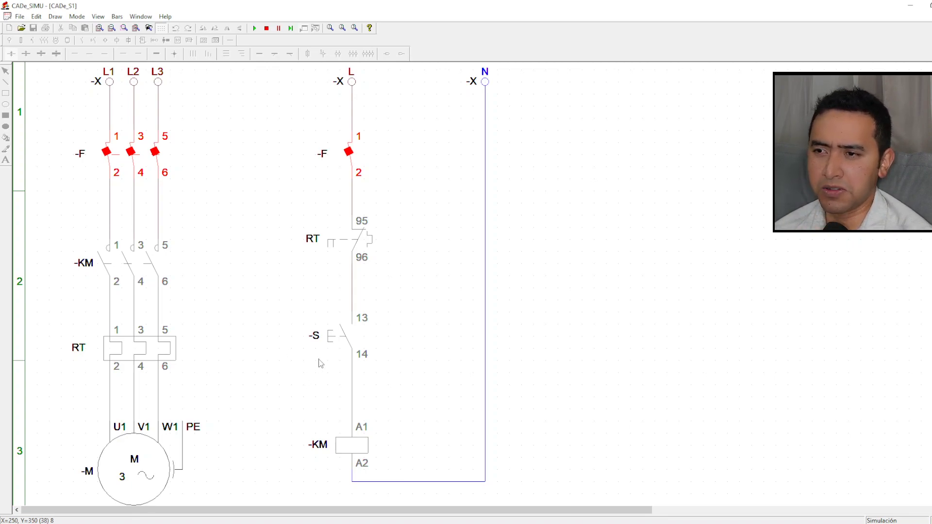
left_click(334, 343)
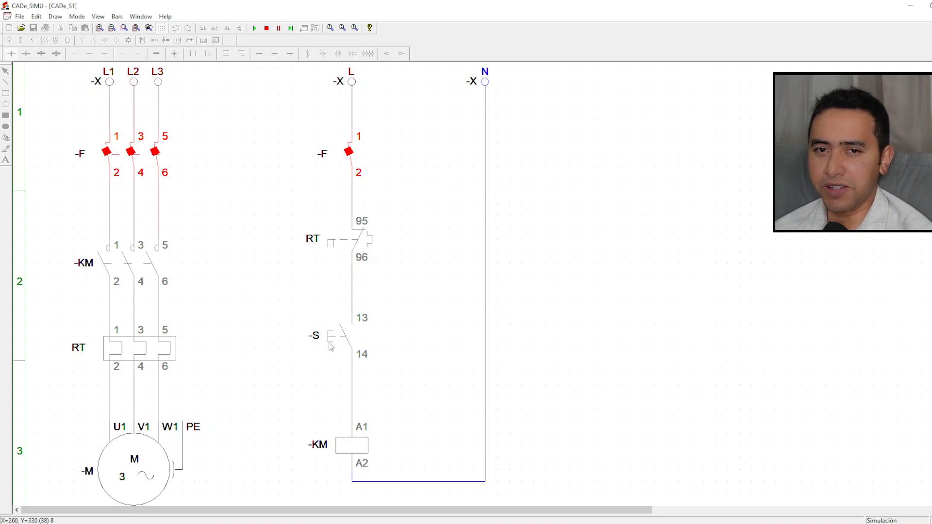
left_click(330, 346)
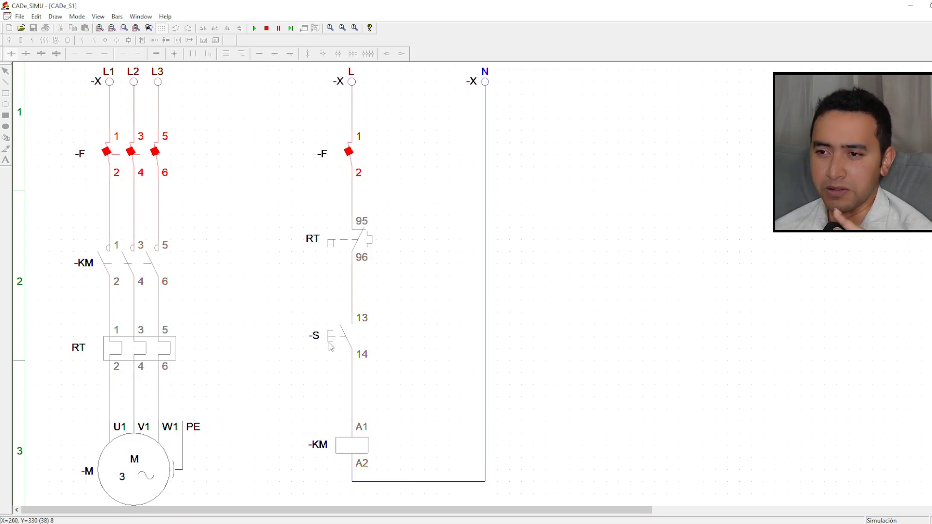
left_click(330, 346)
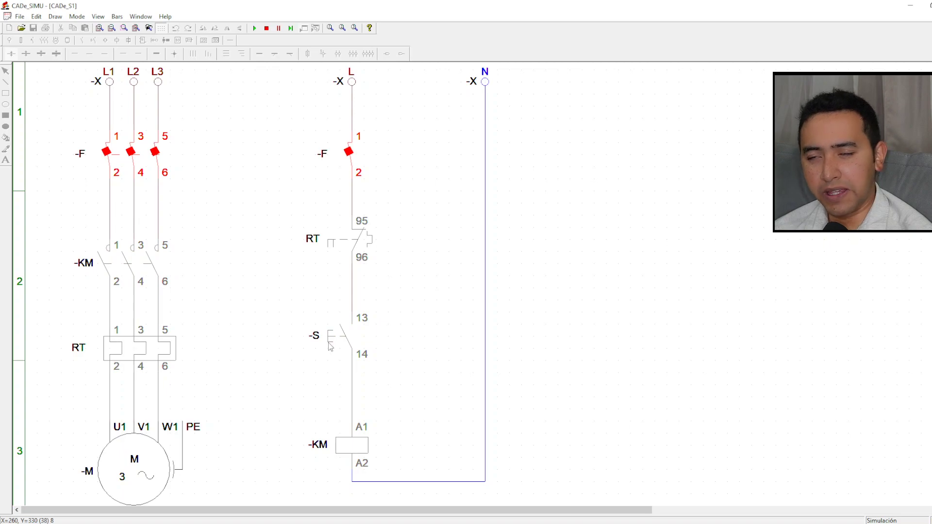
left_click(330, 346)
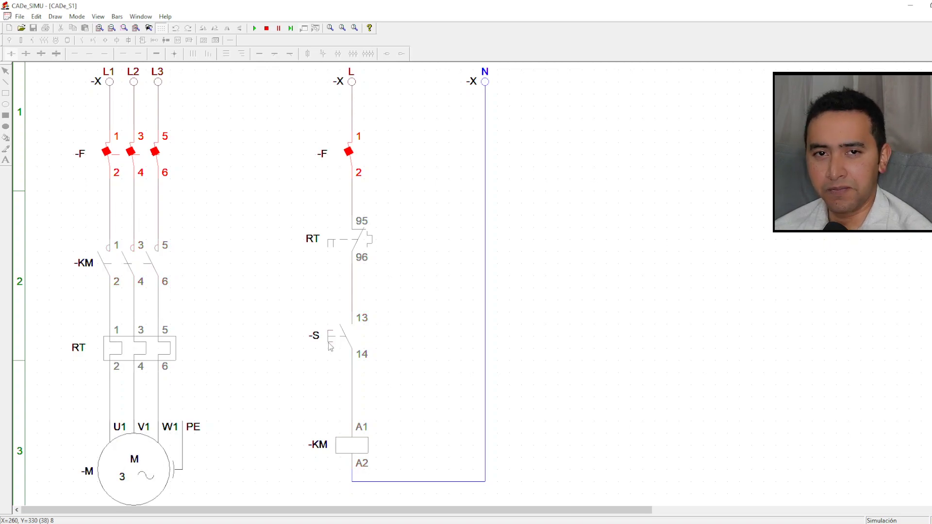
left_click(330, 346)
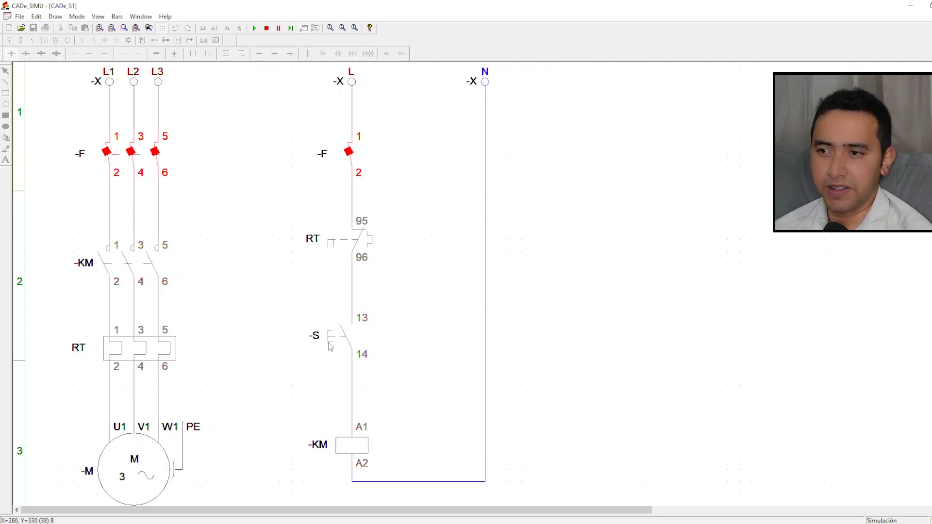
left_click(330, 346)
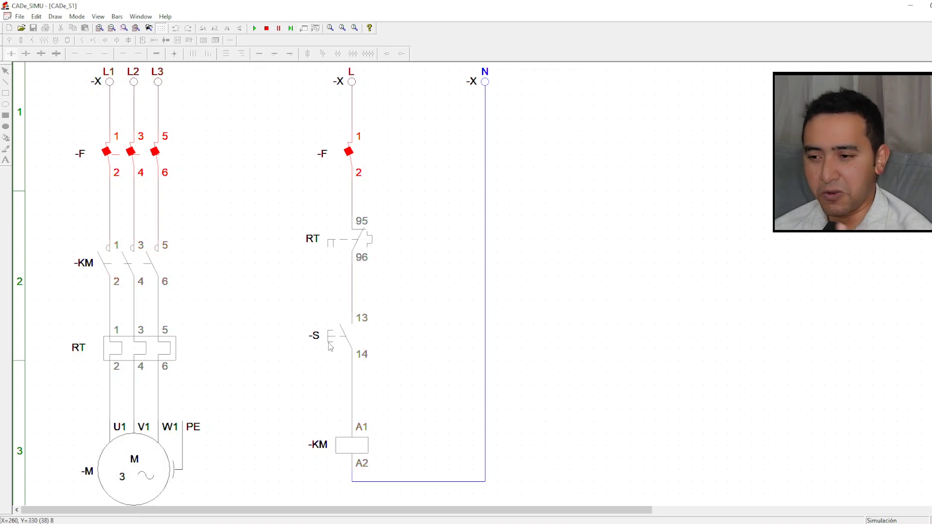
left_click(330, 347)
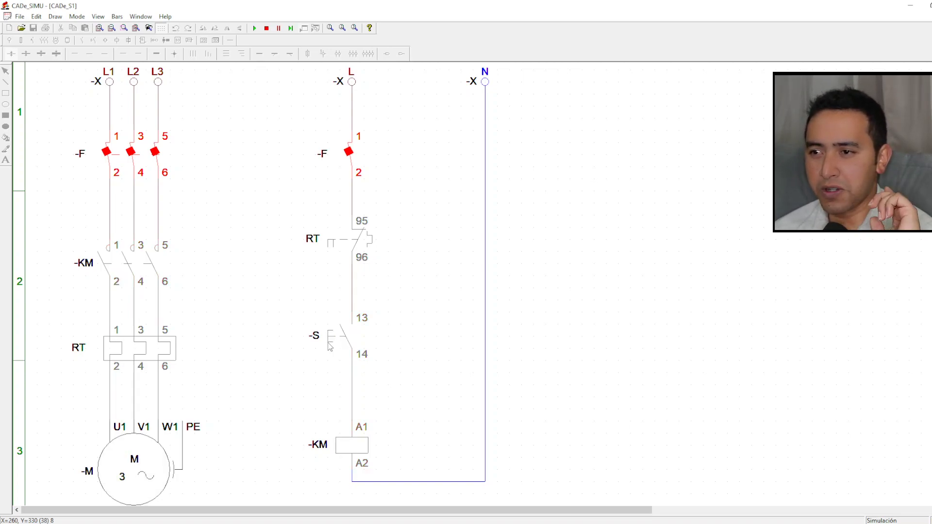
left_click(331, 346)
left_click(330, 346)
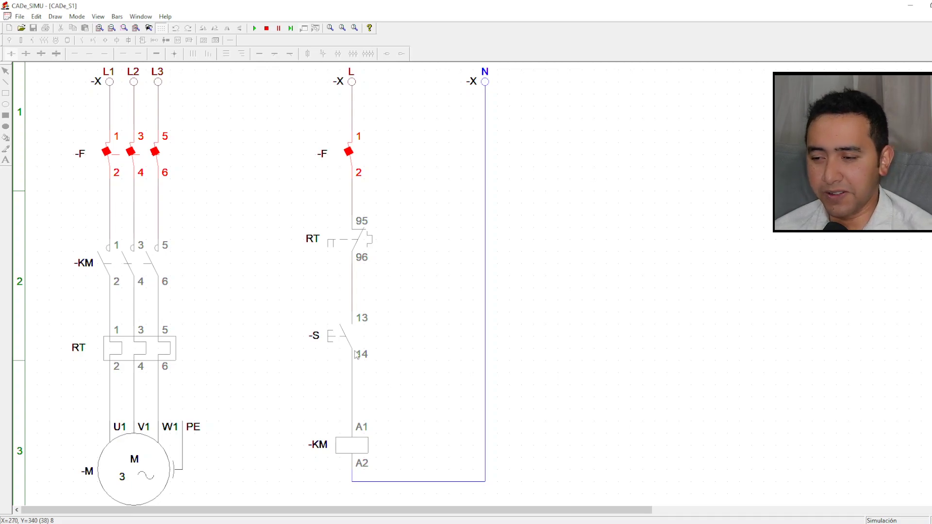
Operate pushbutton -S several more times to switch contactor -KM on and off, and stop the simulation
left_click(341, 343)
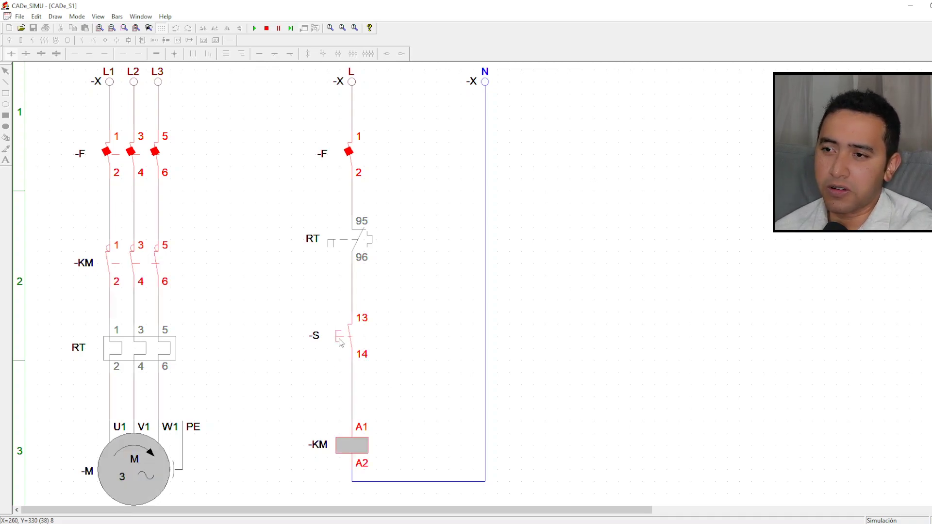
left_click(340, 343)
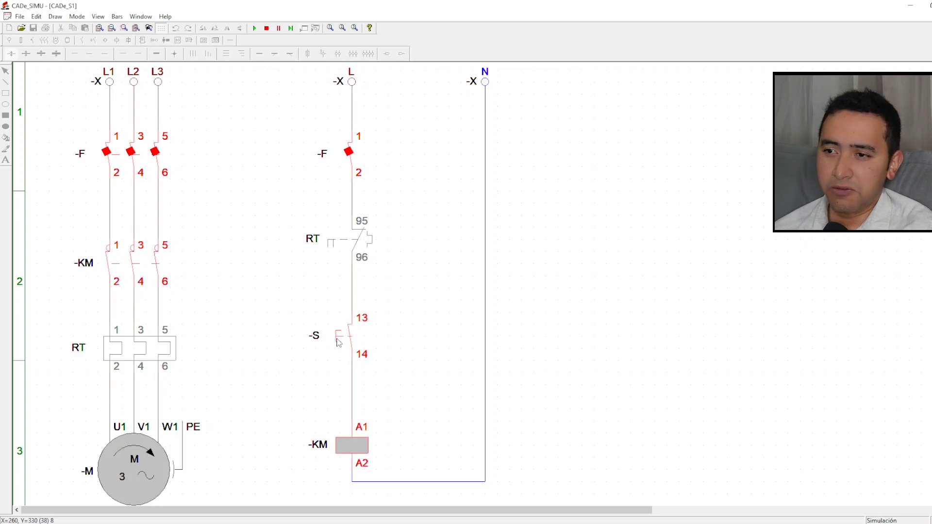
left_click(338, 343)
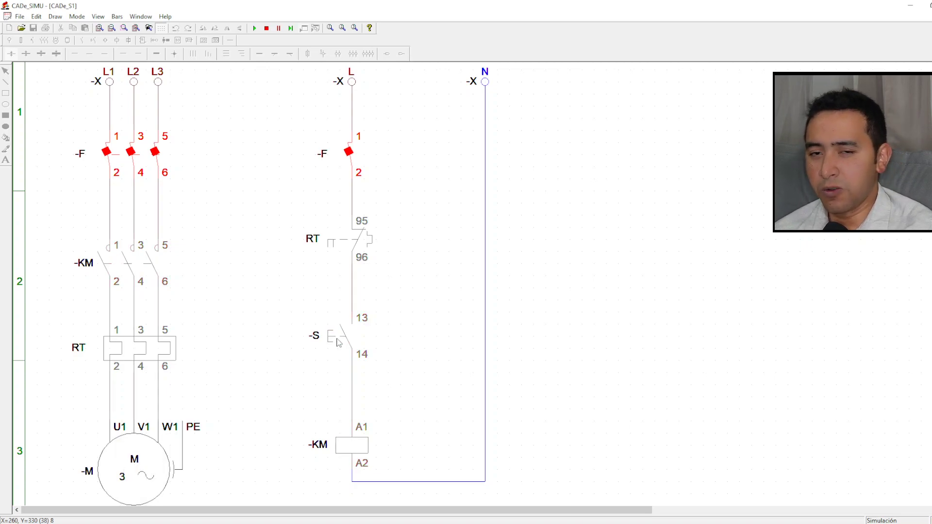
left_click(339, 343)
left_click(339, 343)
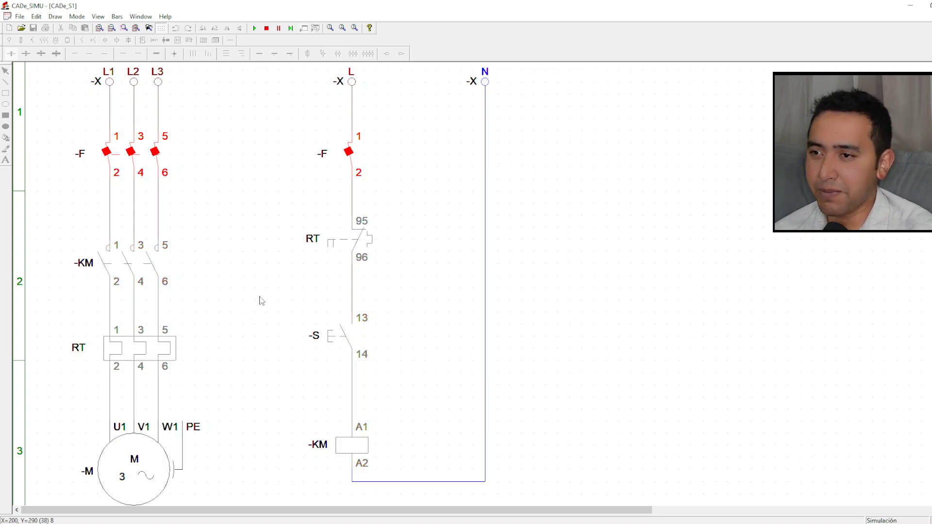
left_click(266, 28)
Remove the vertical and horizontal neutral wires and relocate terminal N between the power circuit and terminal L
left_click(489, 299)
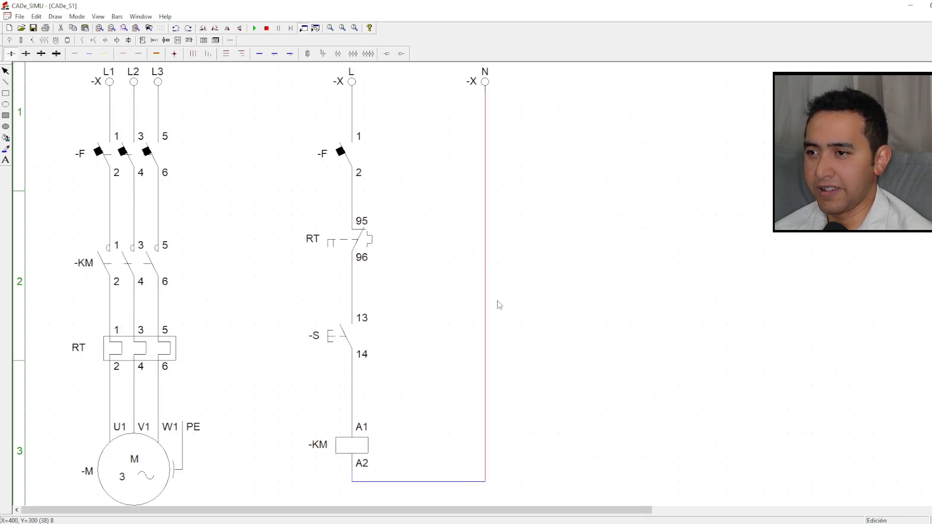
key("Delete")
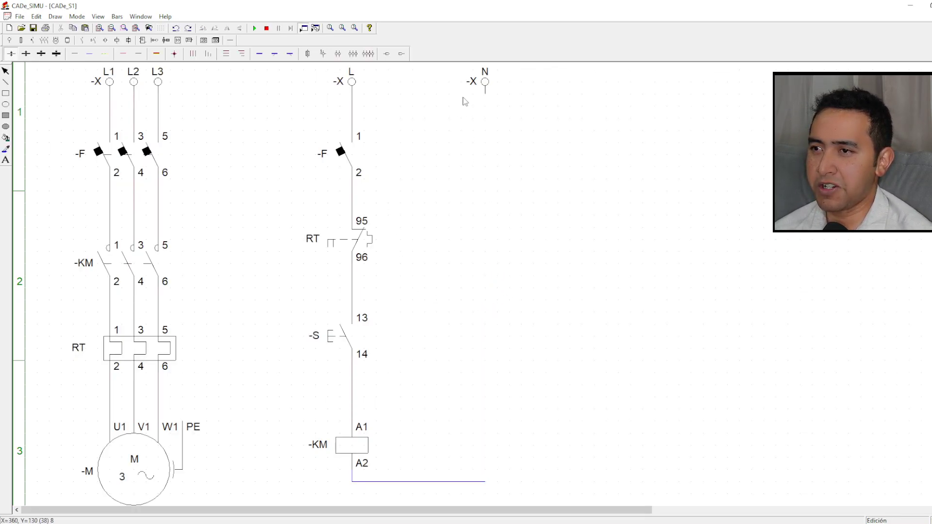
left_click_drag(463, 98, 289, 97)
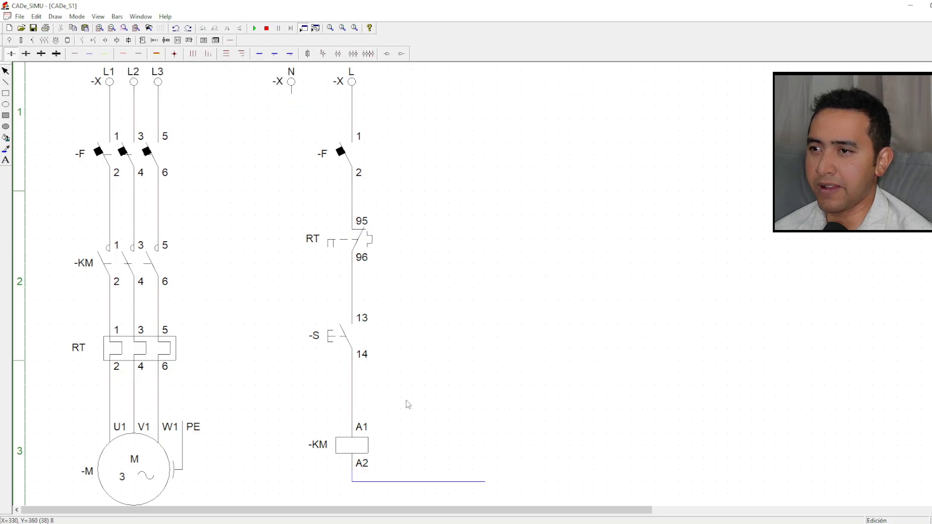
left_click(422, 482)
key("Delete")
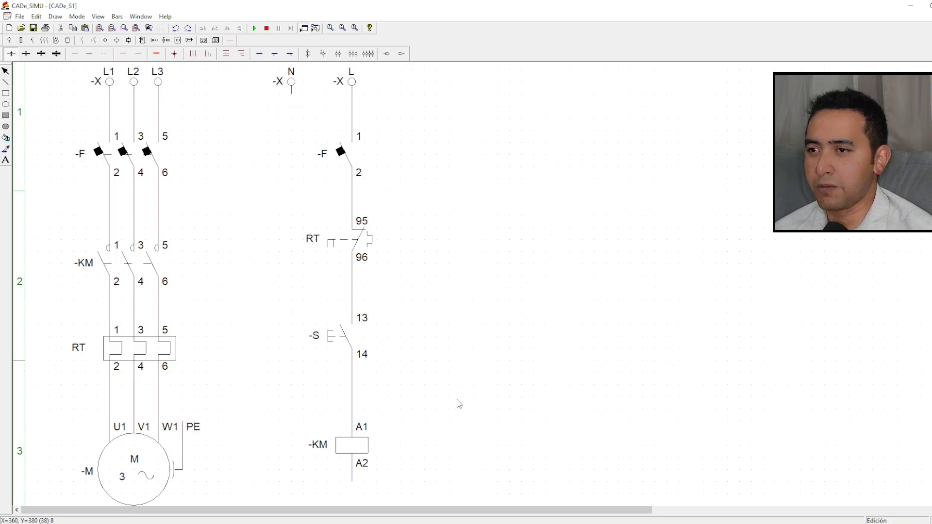
Move breaker -F and relay contact RT up toward terminal L, removing the wires from terminal L down to pushbutton -S
scroll(402, 391, "down", 1)
scroll(380, 389, "up", 2)
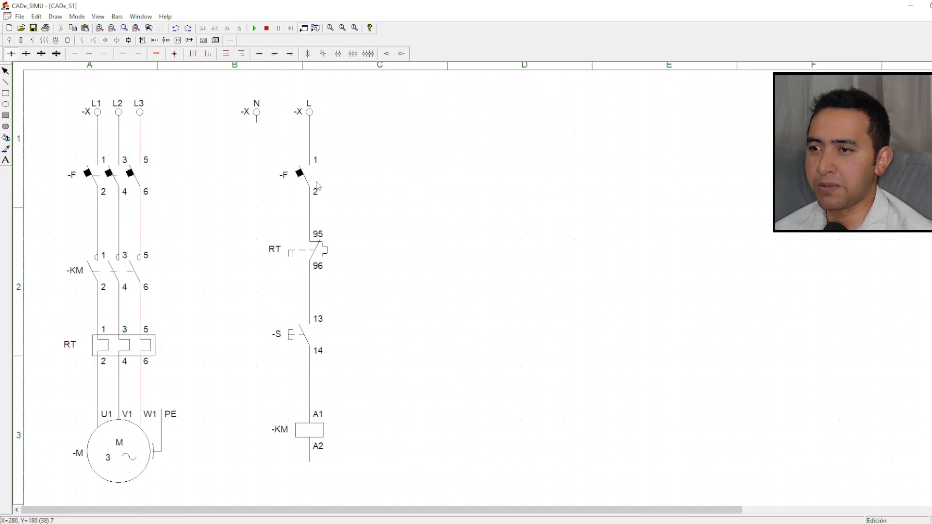
left_click(318, 148)
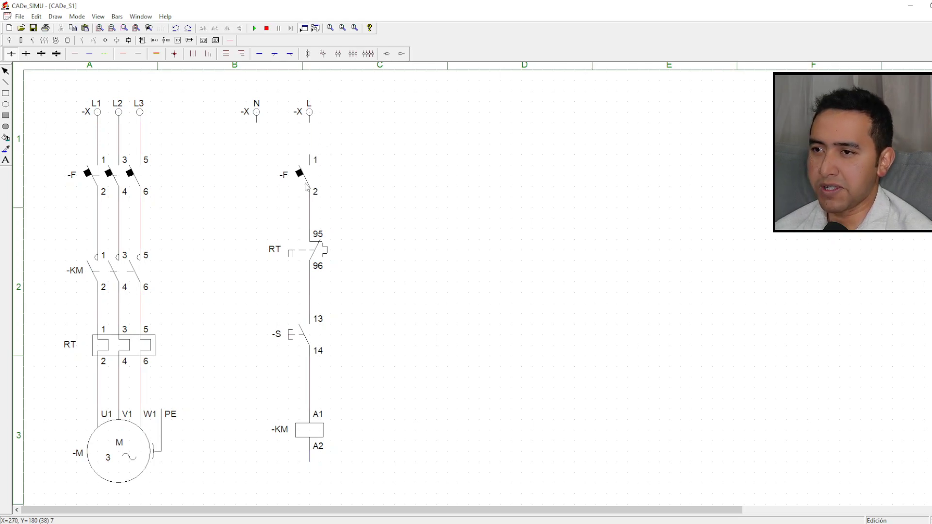
left_click_drag(305, 176, 308, 153)
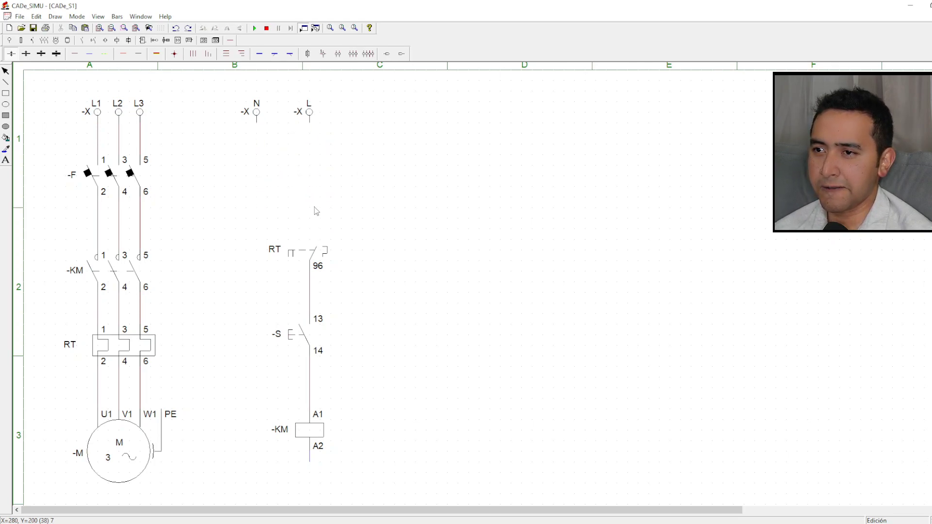
left_click_drag(322, 255, 321, 222)
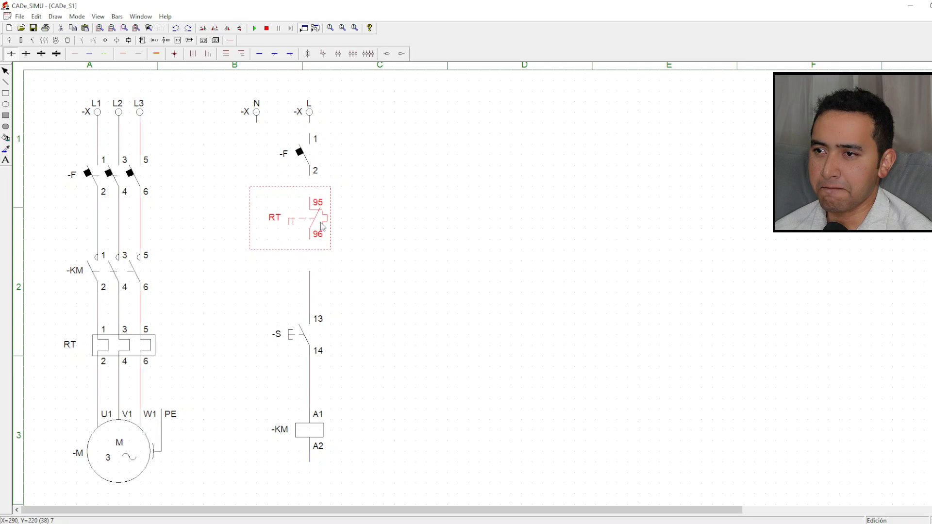
left_click(332, 304)
left_click(311, 283)
key("Delete")
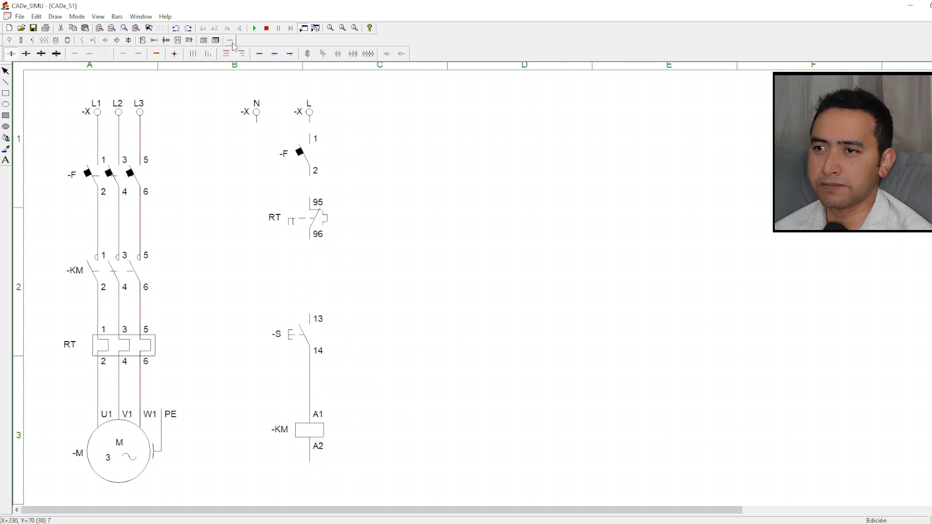
Rewire the control branch from -F through RT to -S, and connect A2 of coil -KM to the relocated terminal N
left_click(75, 54)
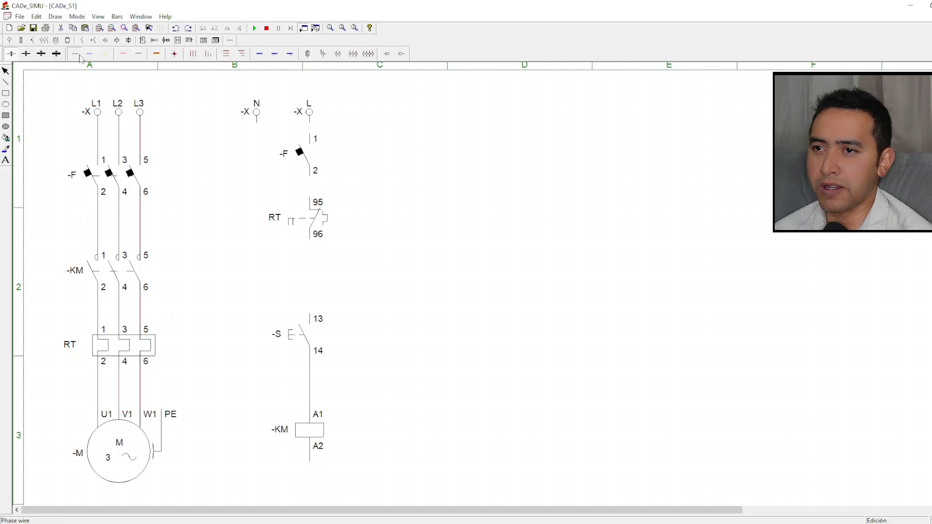
left_click_drag(310, 177, 311, 196)
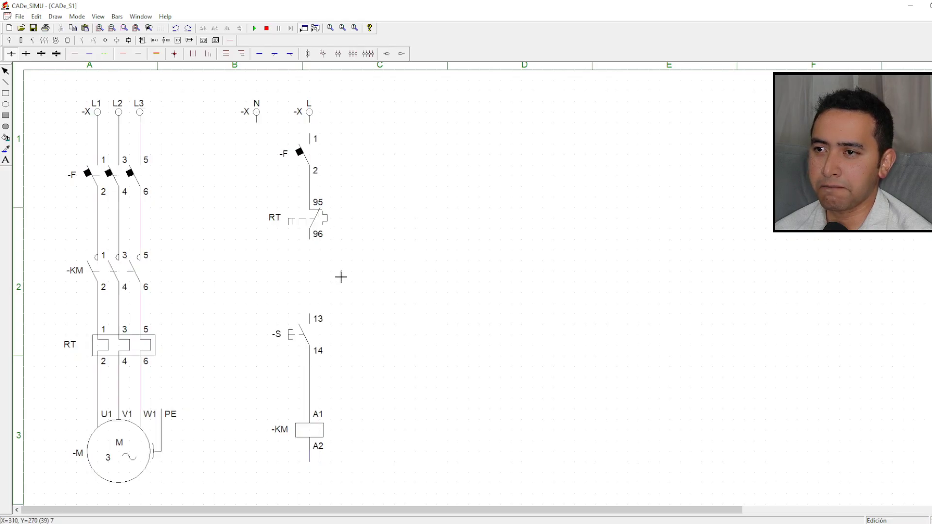
left_click_drag(319, 247, 323, 315)
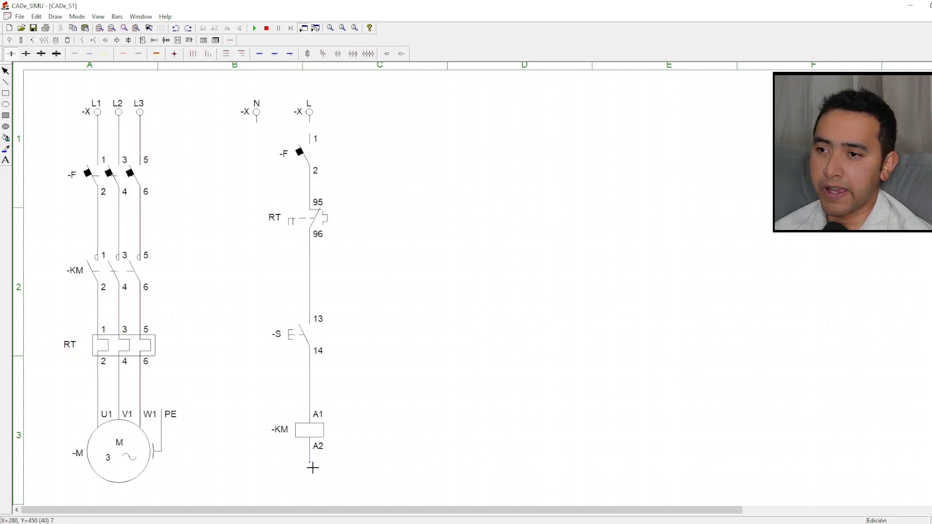
left_click_drag(312, 468, 265, 464)
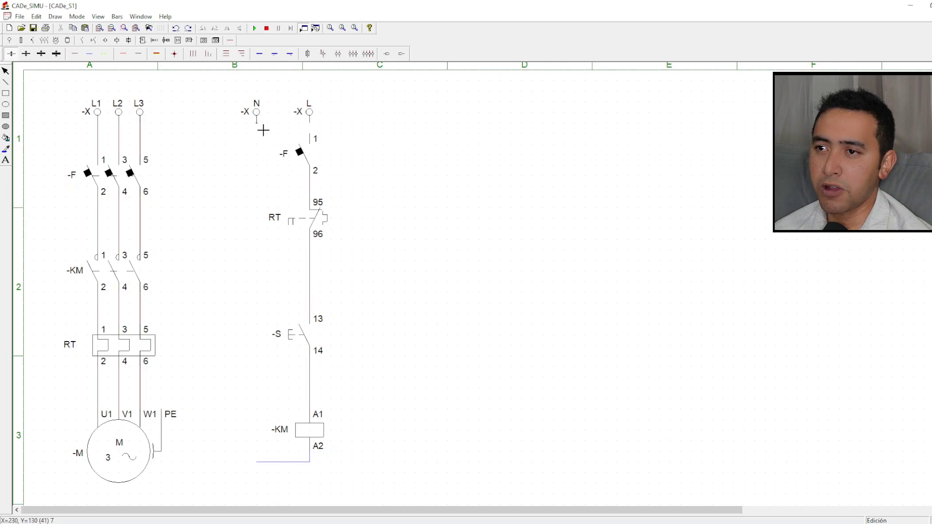
left_click_drag(263, 127, 275, 460)
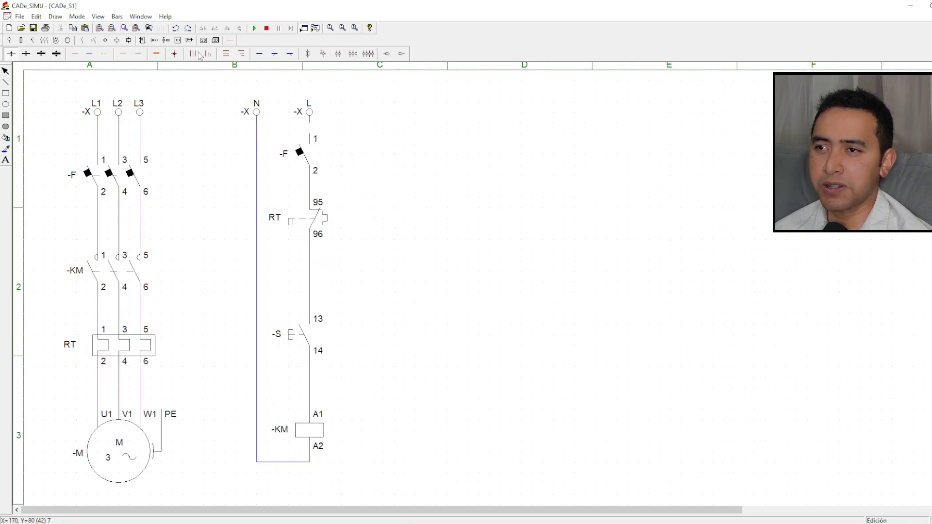
Simulate the rewired circuit with breaker -F closed, actuate pushbutton -S, and stop the simulation
left_click(254, 28)
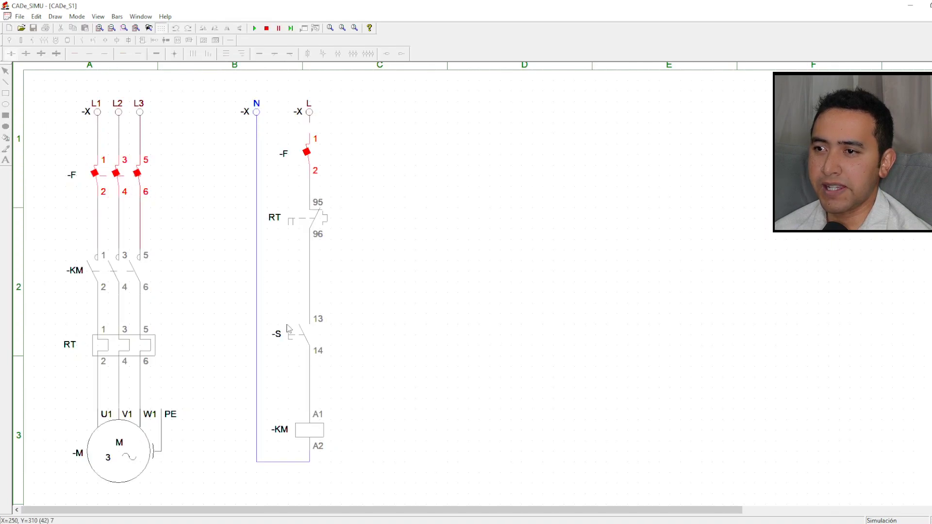
left_click(302, 336)
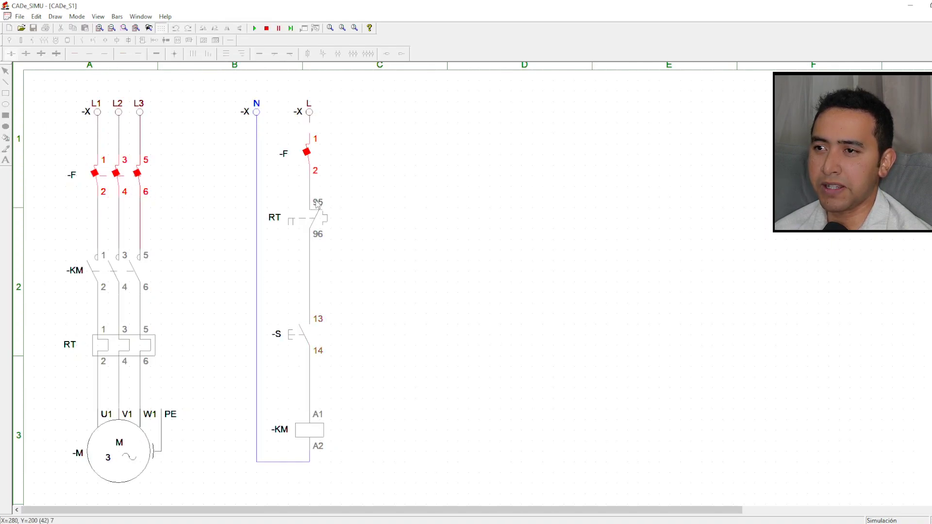
left_click(266, 28)
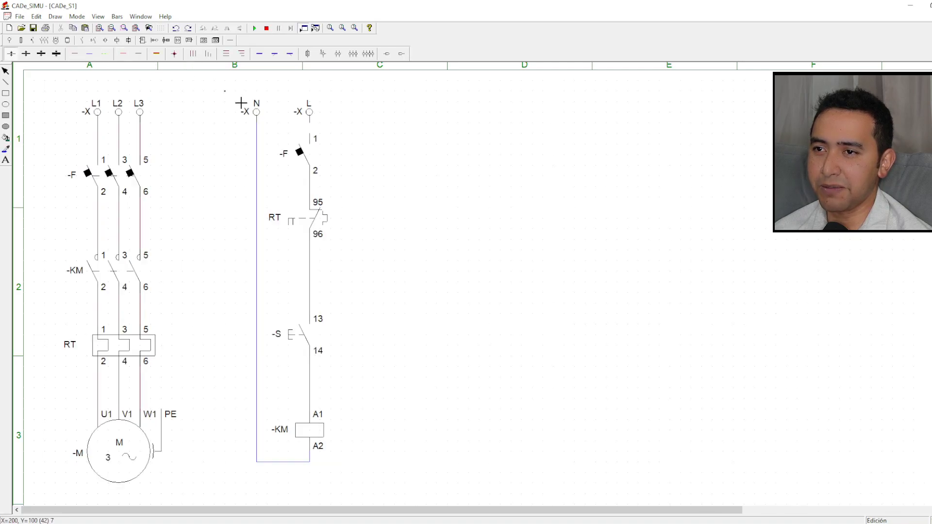
Wire terminal L to breaker -F and rerun the simulation, closing -F and actuating pushbutton -S to test motor -M
left_click(255, 28)
left_click(100, 180)
left_click(305, 333)
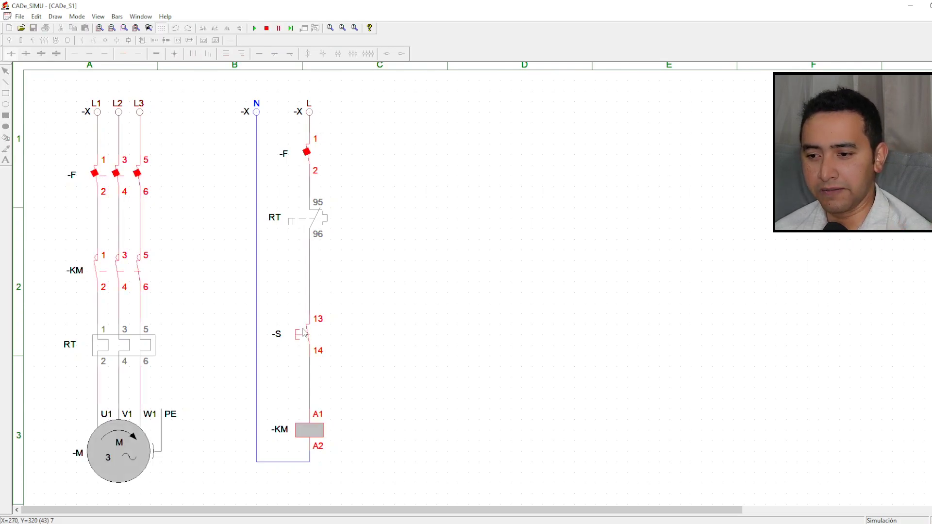
scroll(316, 317, "up", 1)
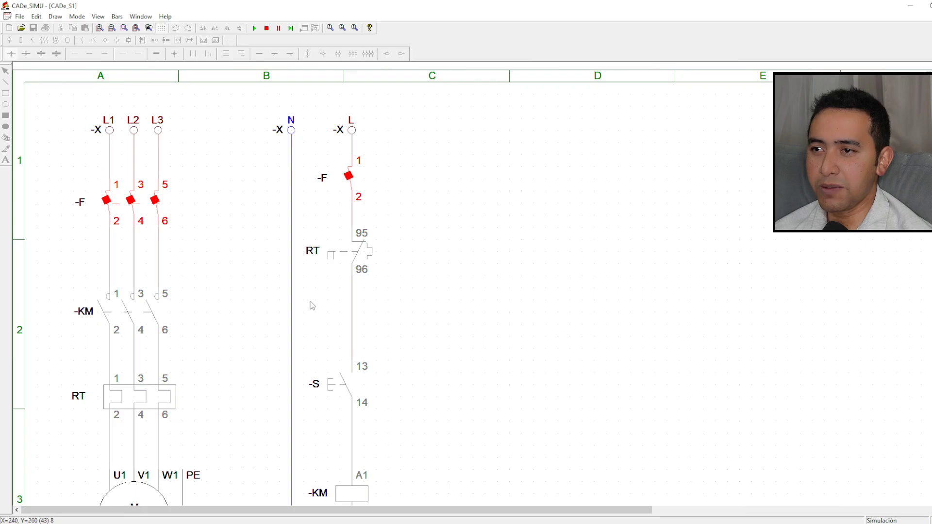
scroll(312, 304, "down", 1)
left_click(349, 334)
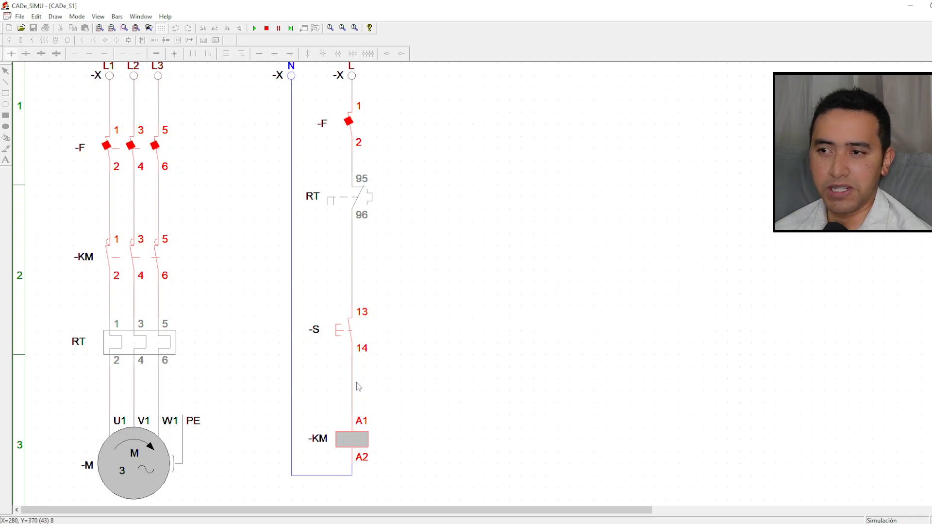
left_click(348, 333)
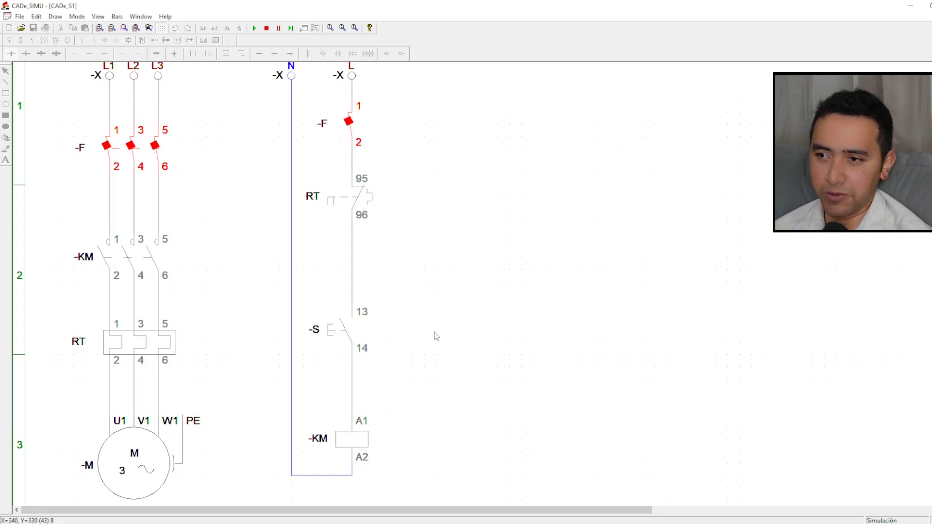
left_click(266, 28)
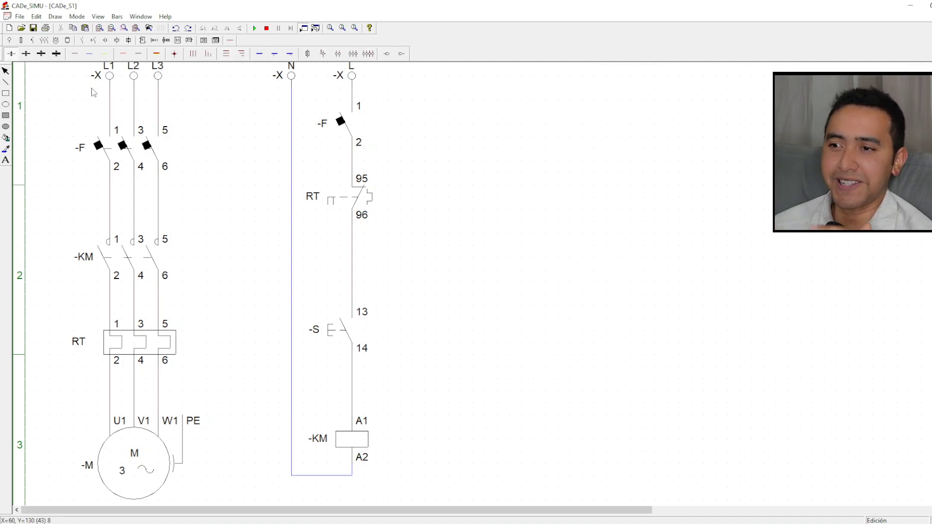
Place a normally open auxiliary contact with terminals 13 and 14 beside pushbutton -S
left_click(81, 42)
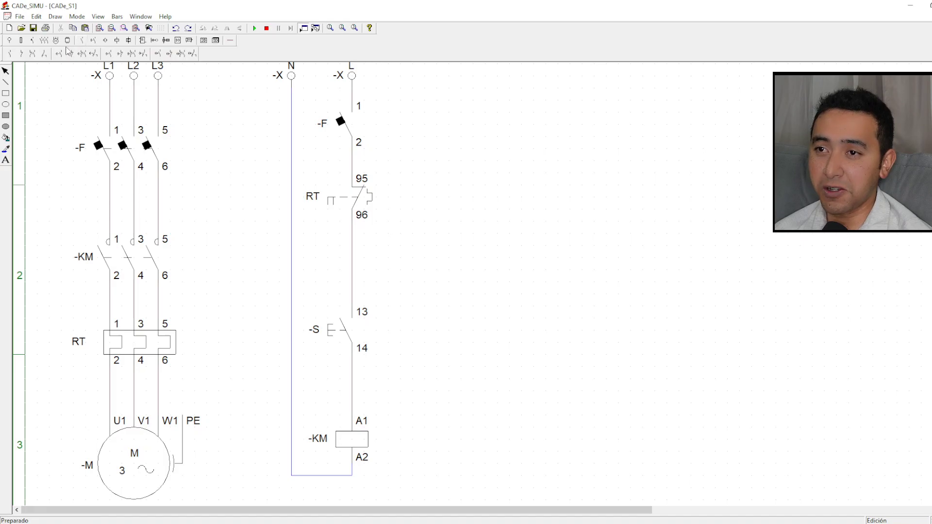
left_click(9, 54)
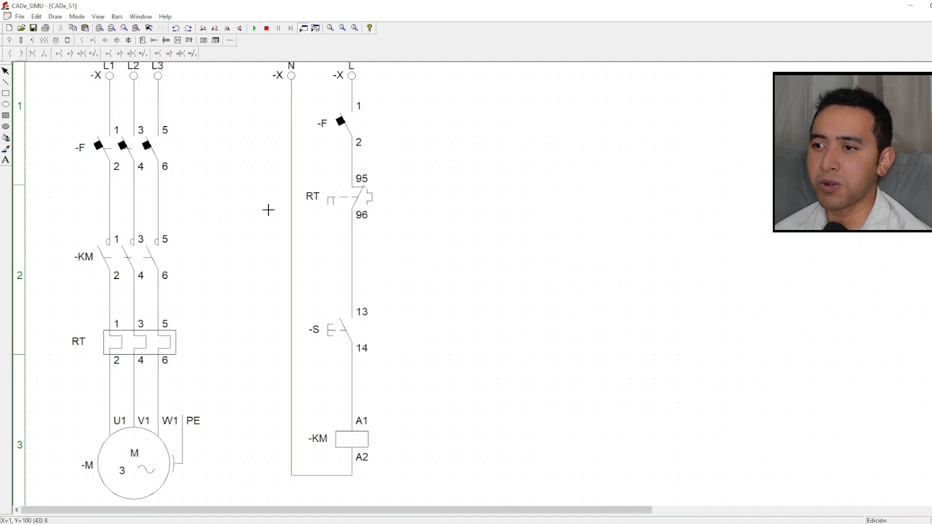
left_click(415, 309)
key("Escape")
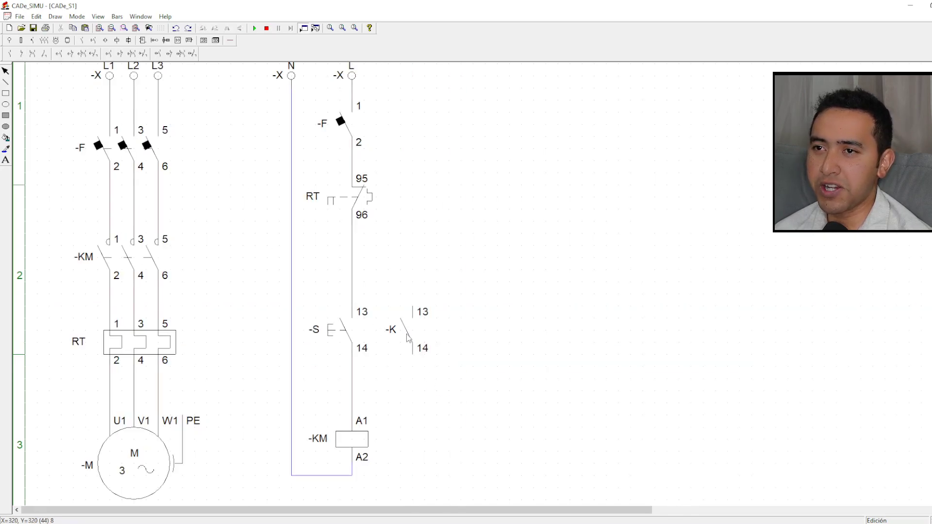
Examine the relationship between coil -KM, auxiliary contact -K and the power contacts of contactor -KM
left_click(343, 442)
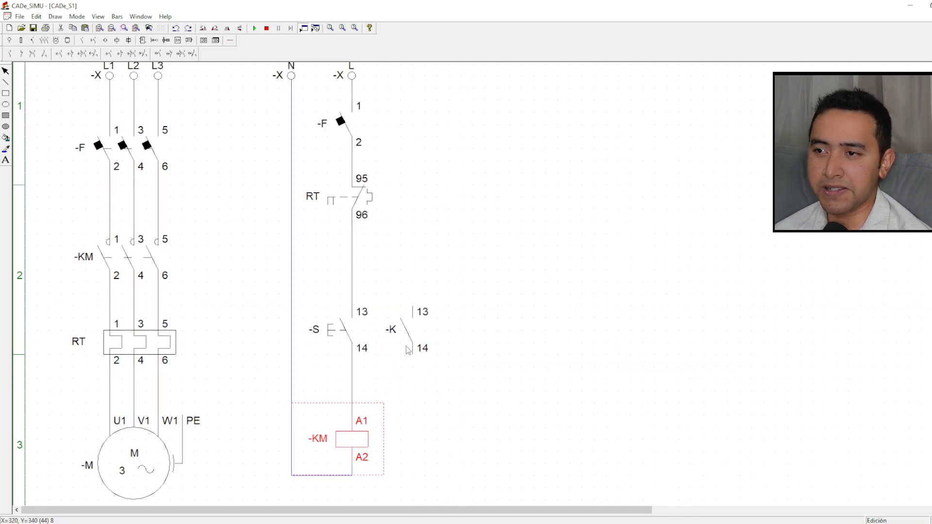
left_click(409, 348)
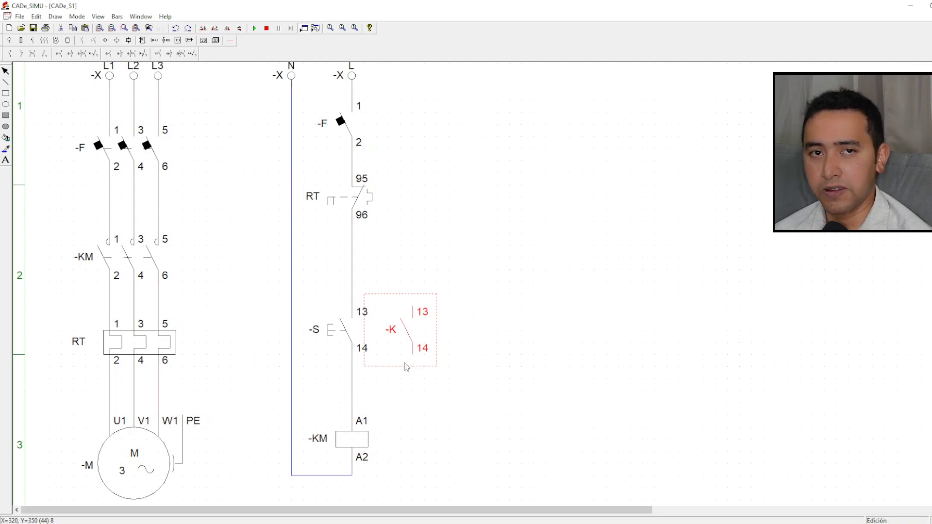
left_click(435, 410)
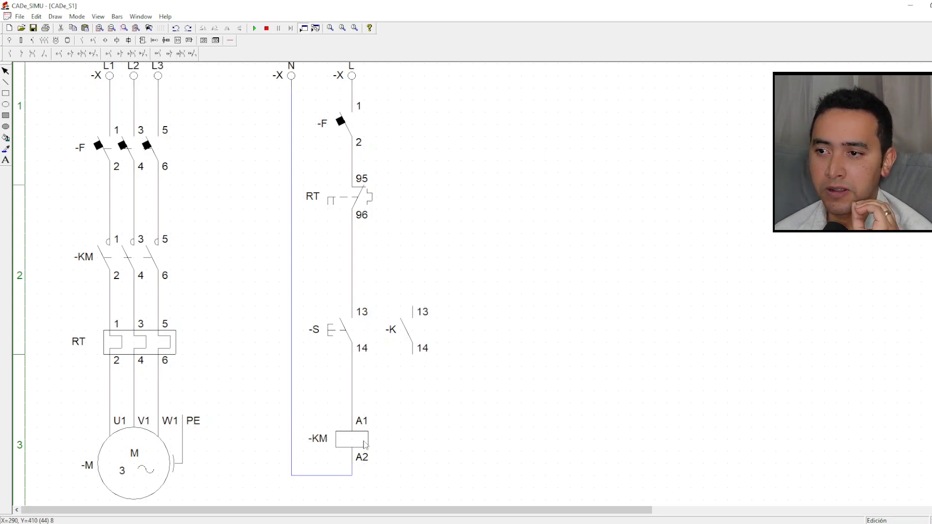
left_click(335, 447)
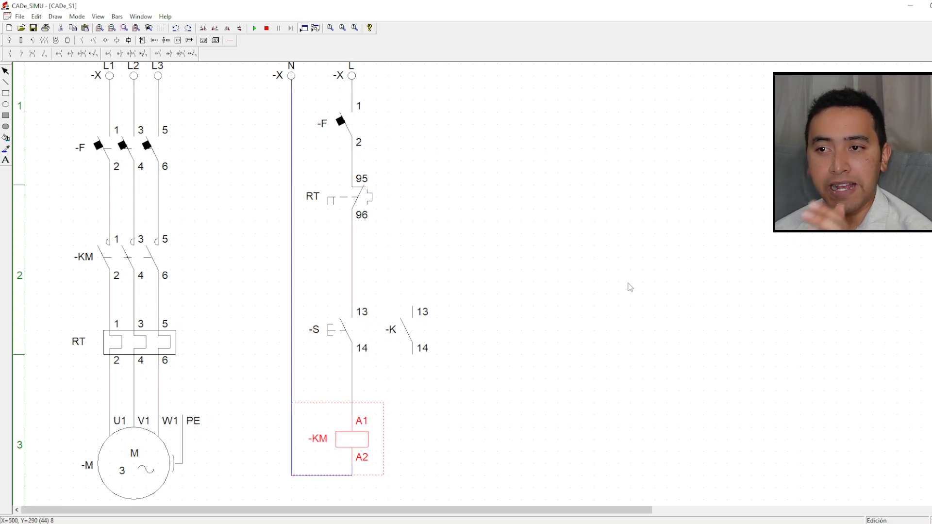
left_click(581, 316)
left_click(158, 299)
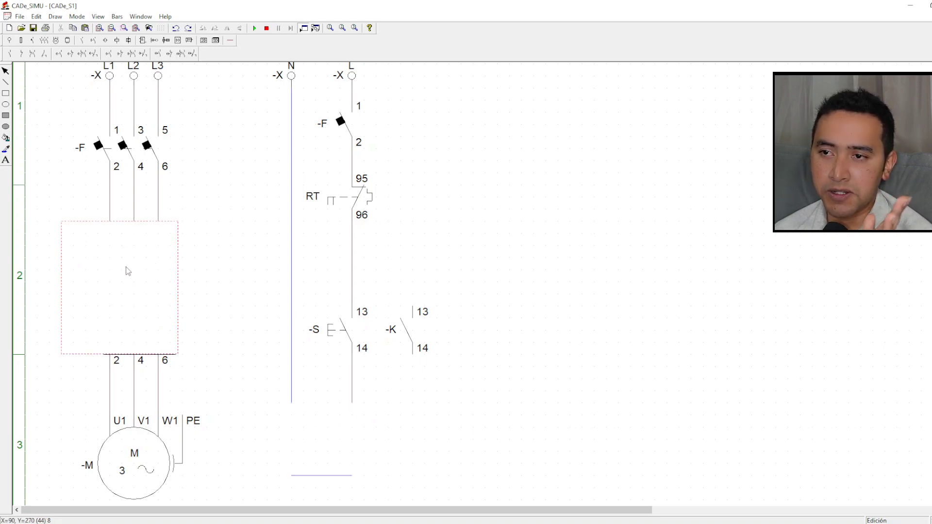
left_click(349, 446)
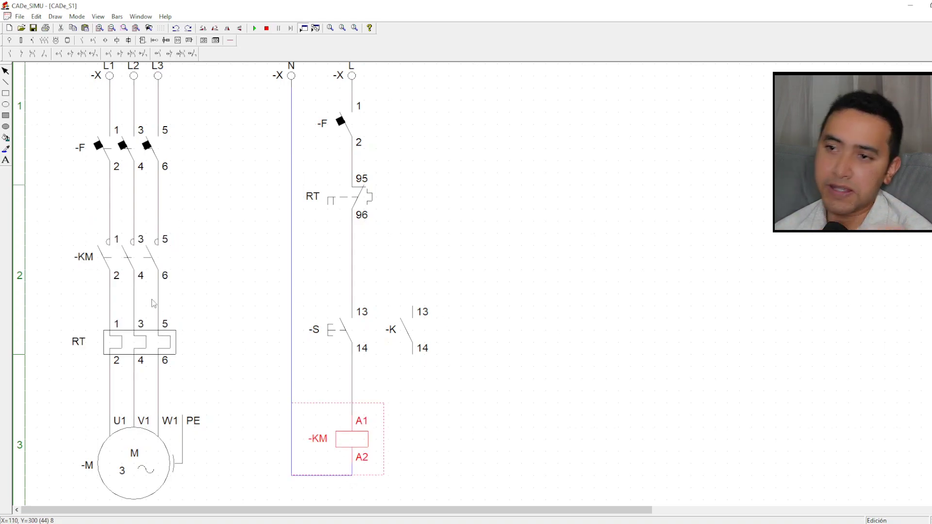
left_click(127, 266)
left_click(351, 449)
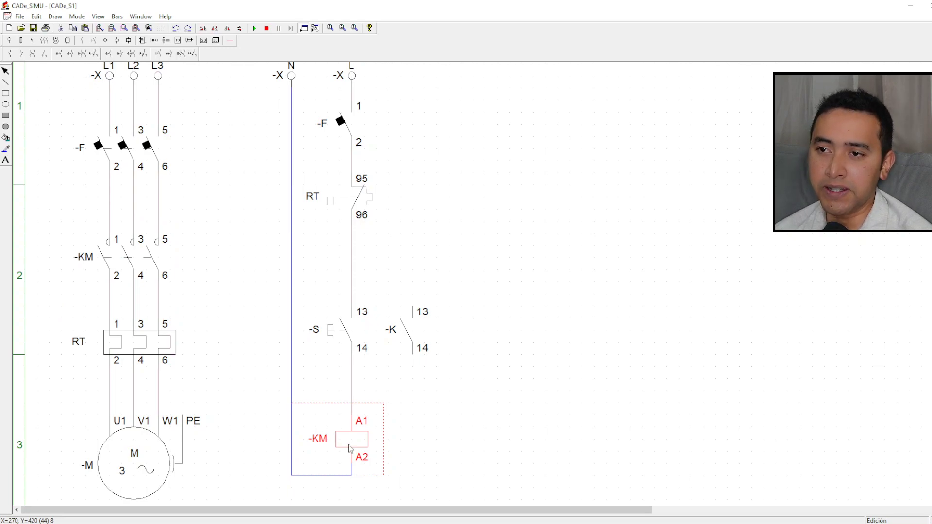
left_click(484, 430)
left_click(348, 450)
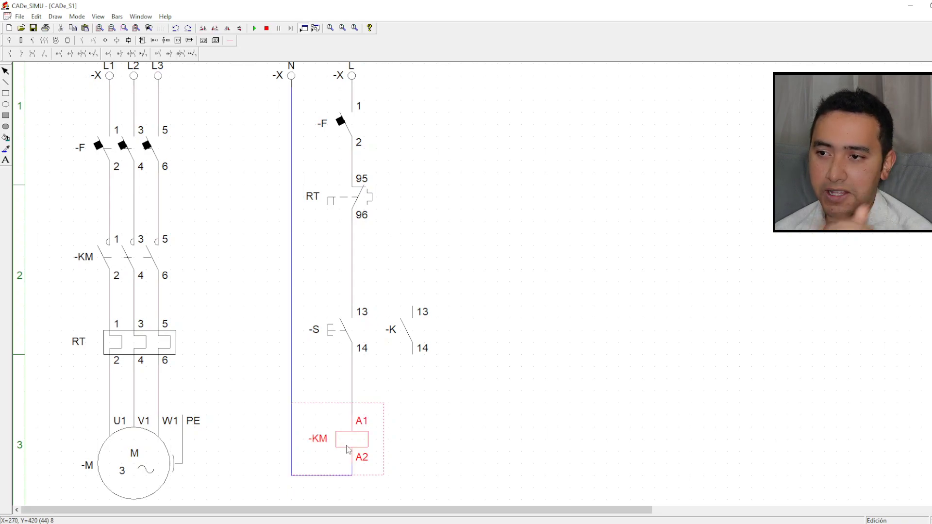
left_click(108, 265)
left_click(460, 407)
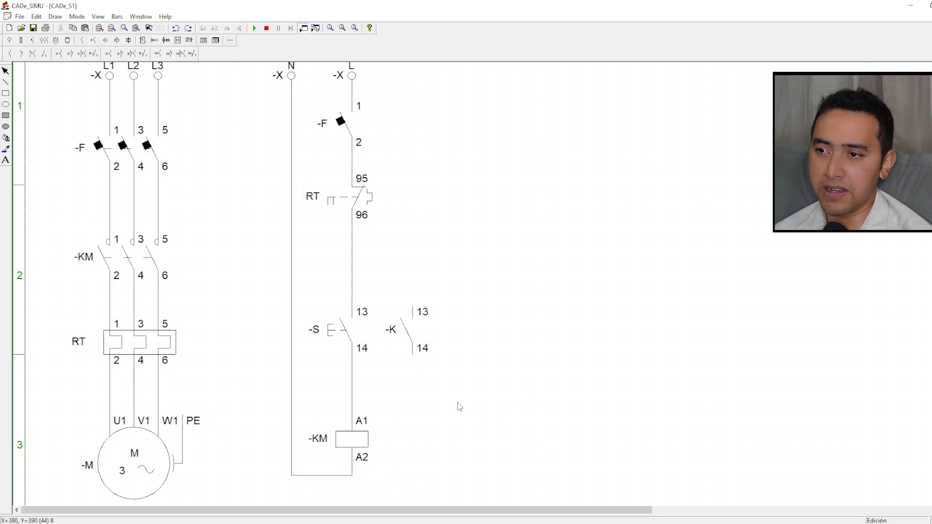
Rename the normally open auxiliary contact beside pushbutton -S to -KM, matching the contactor's coil and power contacts
double_click(411, 338)
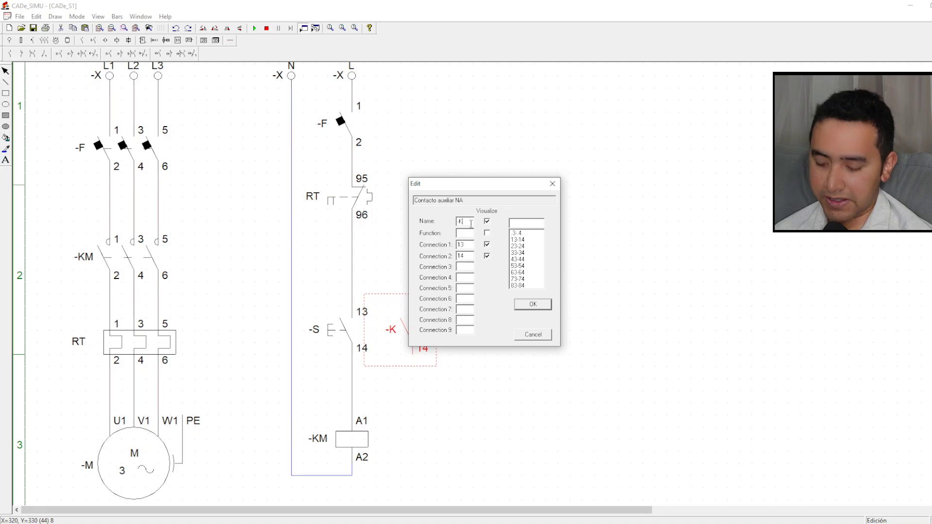
left_click(533, 305)
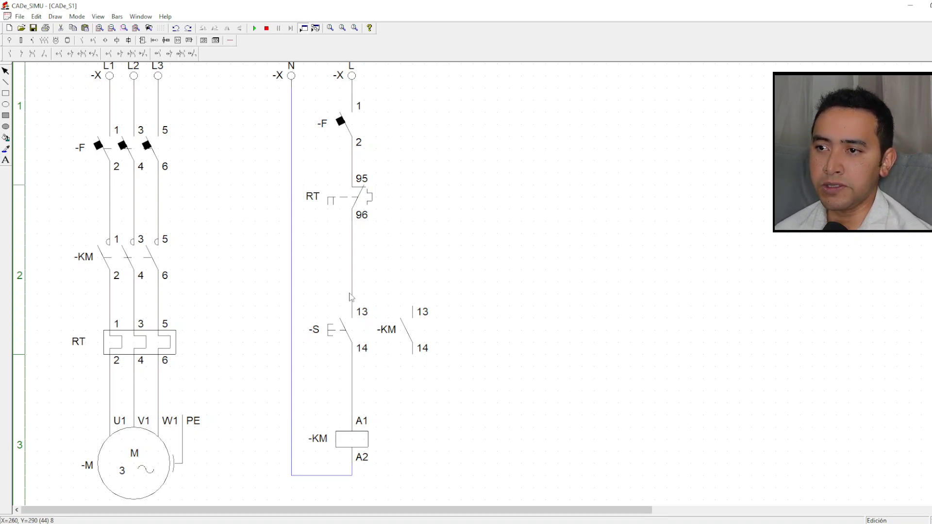
left_click(420, 328)
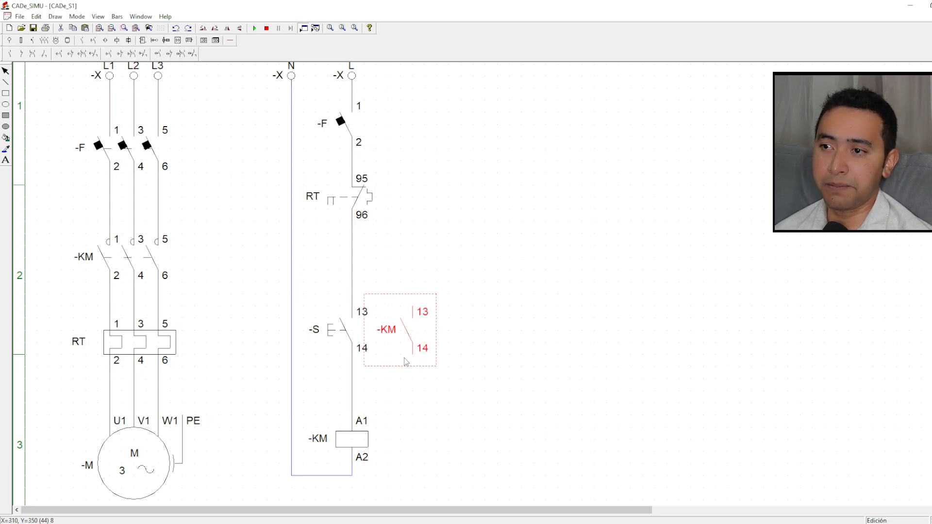
left_click(145, 275)
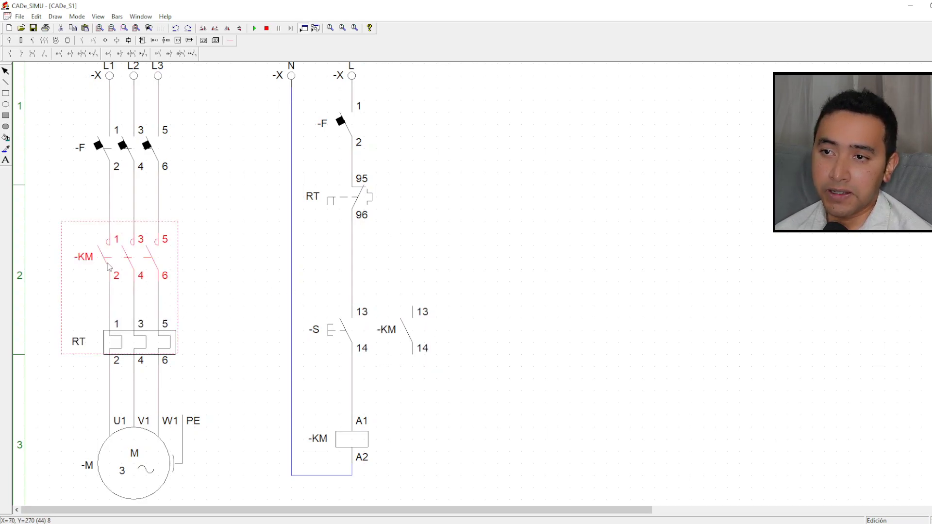
left_click(196, 261)
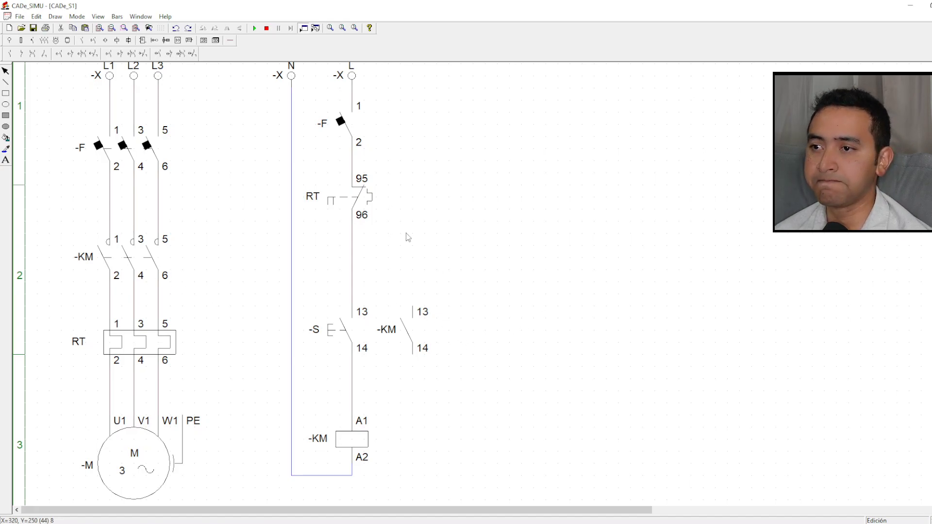
Wire auxiliary contact -KM in parallel with pushbutton -S, joining the control line above terminal 13 and below terminal 14
left_click(230, 40)
left_click(75, 54)
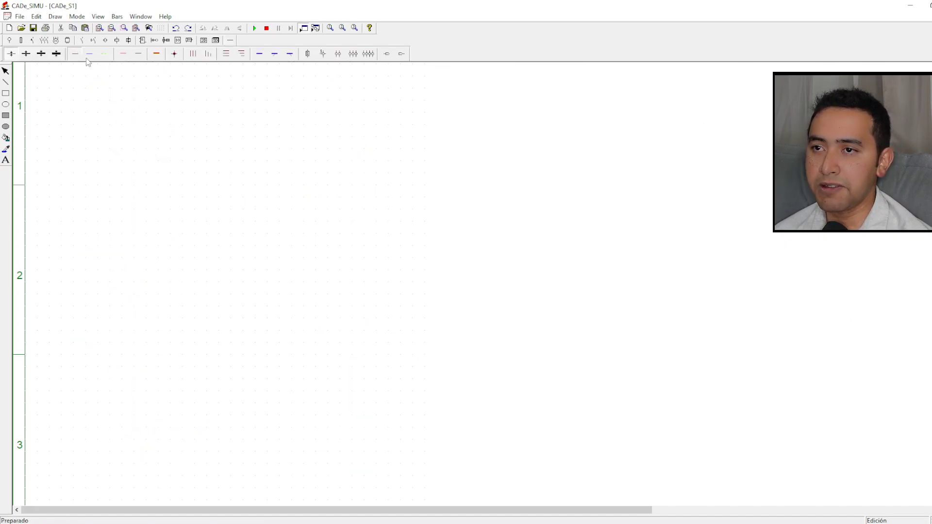
left_click(352, 282)
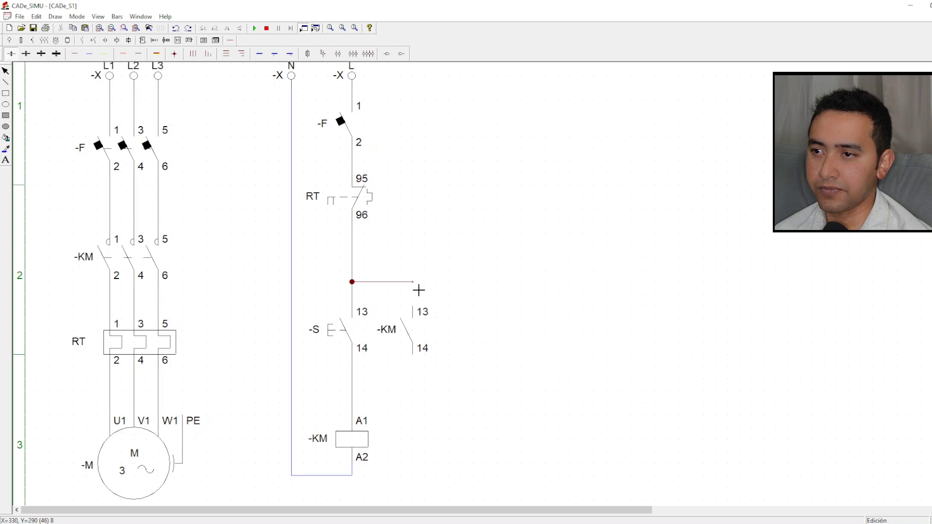
left_click(426, 306)
mouse_move(418, 362)
left_mouse_down()
mouse_move(416, 391)
mouse_move(360, 386)
left_mouse_up()
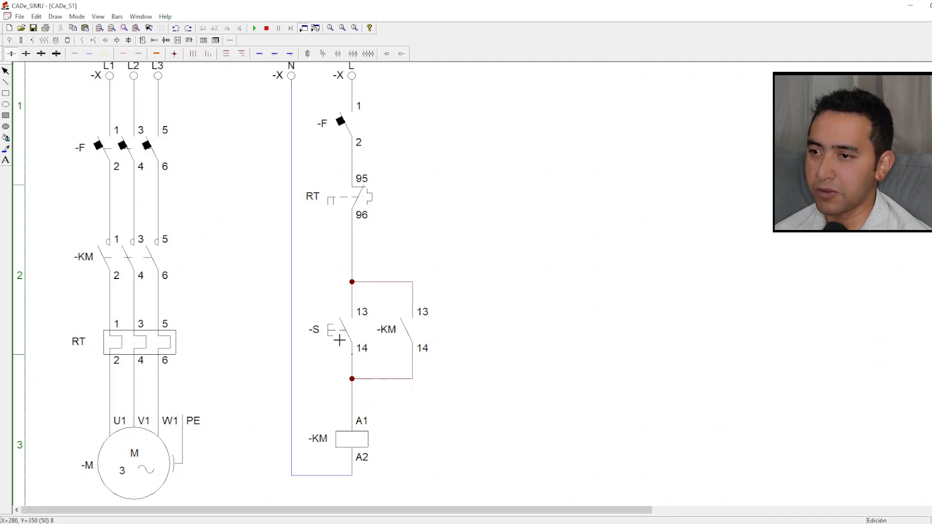
Simulate the circuit with both -F breakers closed, and actuate and release pushbutton -S to test the self-holding contact
scroll(431, 274, "up", 1)
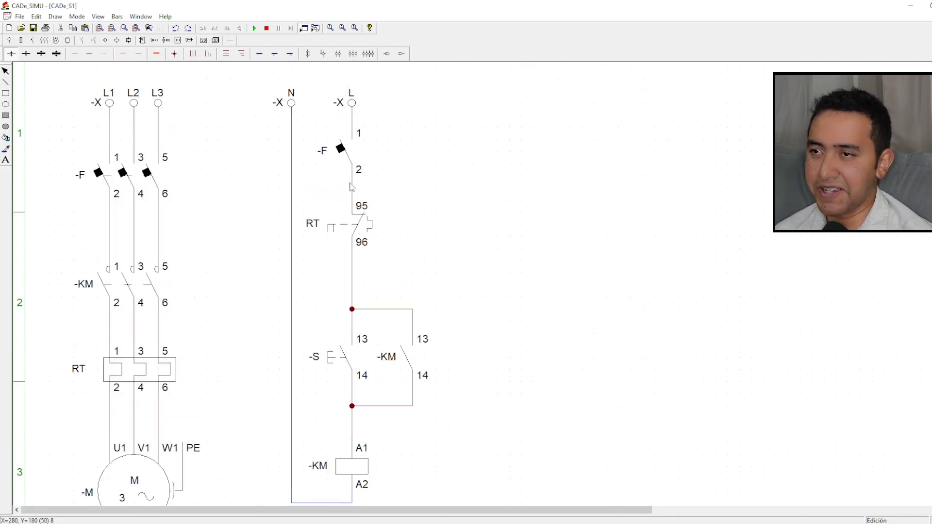
left_click(255, 29)
scroll(189, 238, "down", 1)
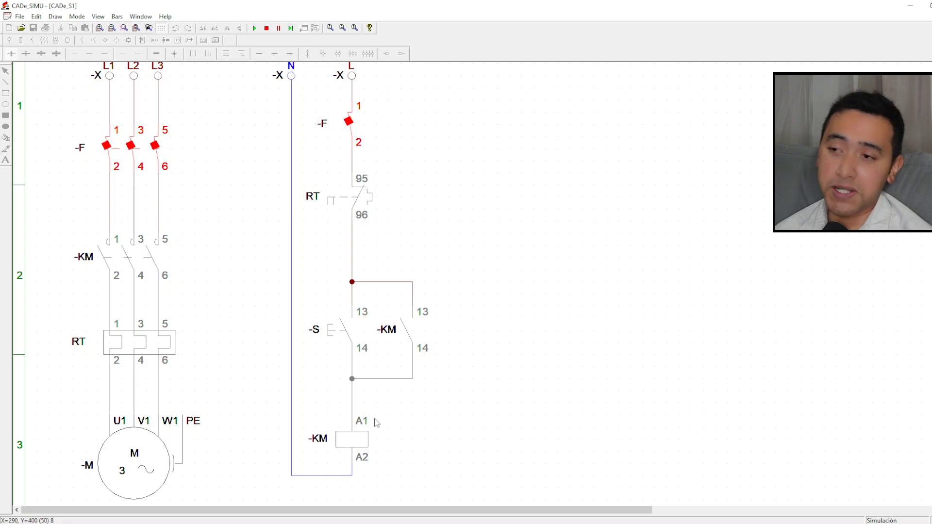
left_click(338, 337)
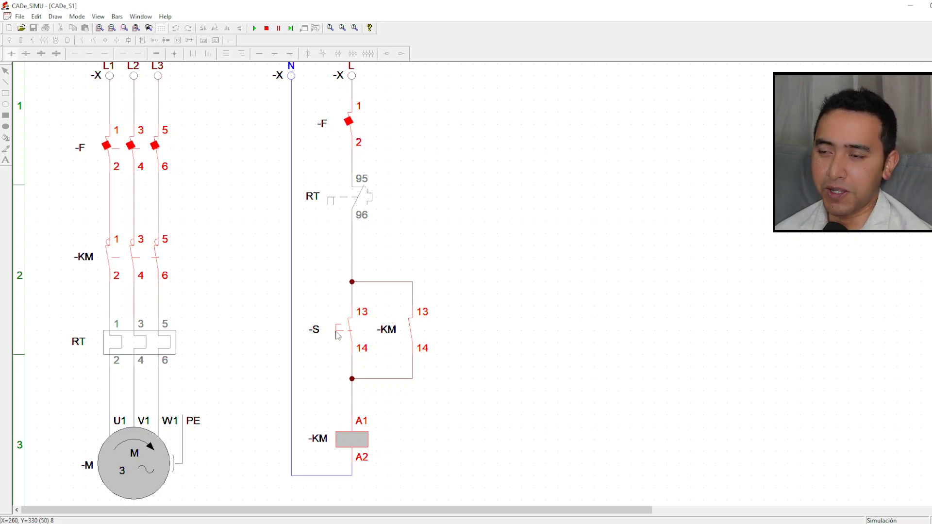
left_click(339, 335)
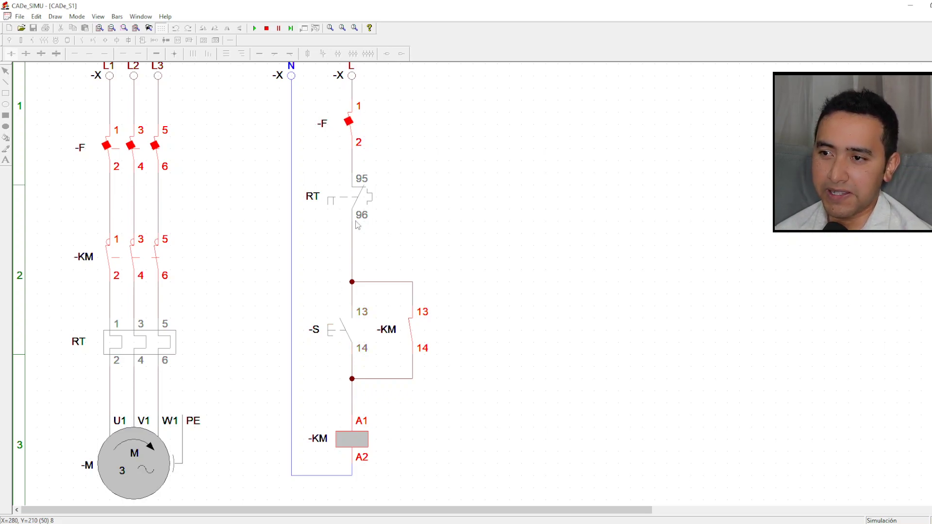
Examine the current path through auxiliary contact -KM, coil -KM and motor -M, and stop the simulation
scroll(502, 348, "up", 3)
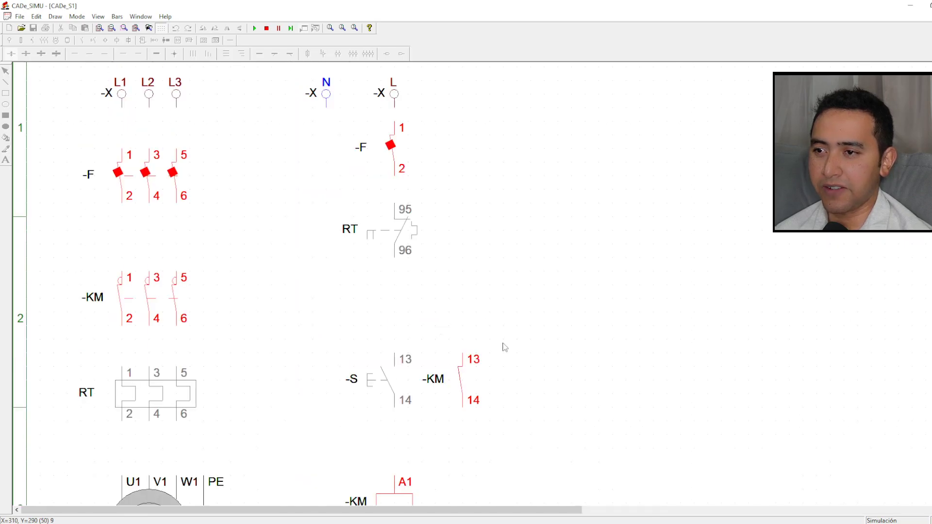
scroll(538, 360, "up", 1)
scroll(660, 359, "down", 4)
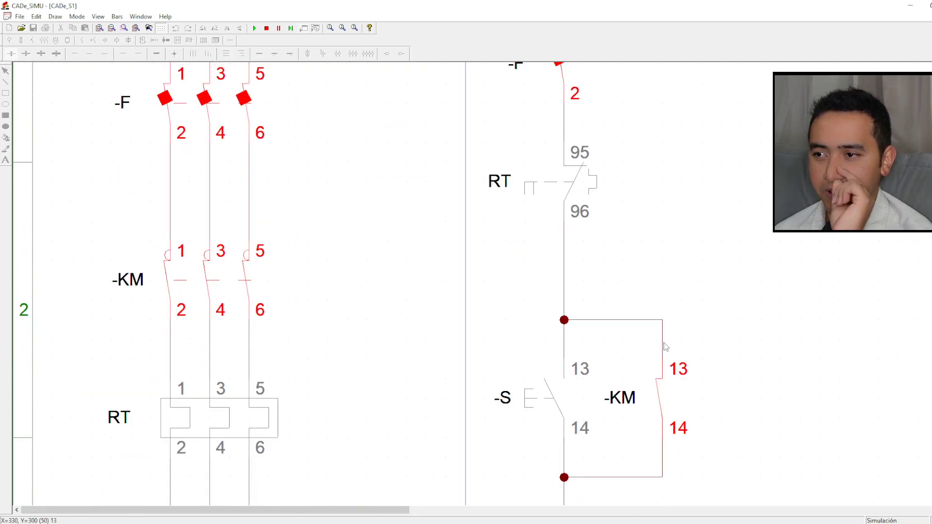
scroll(669, 335, "down", 1)
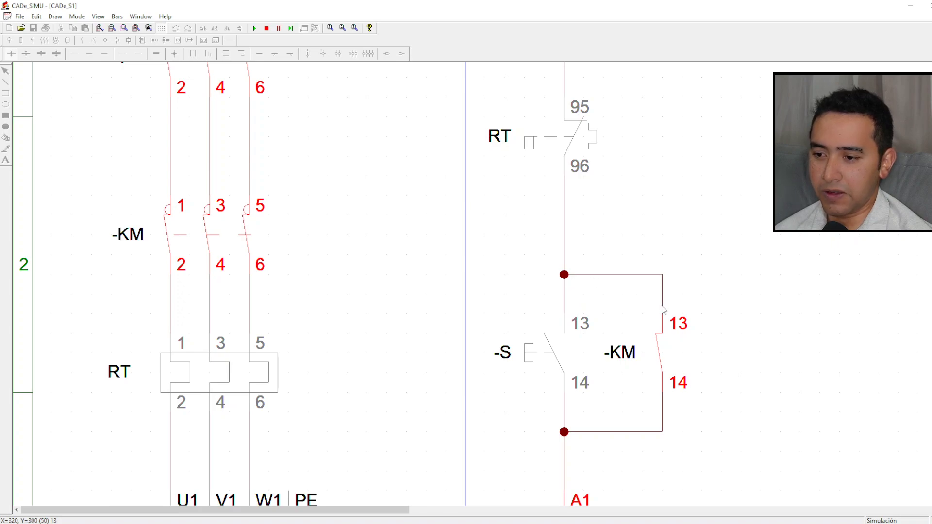
scroll(581, 429, "down", 1)
scroll(678, 408, "up", 1)
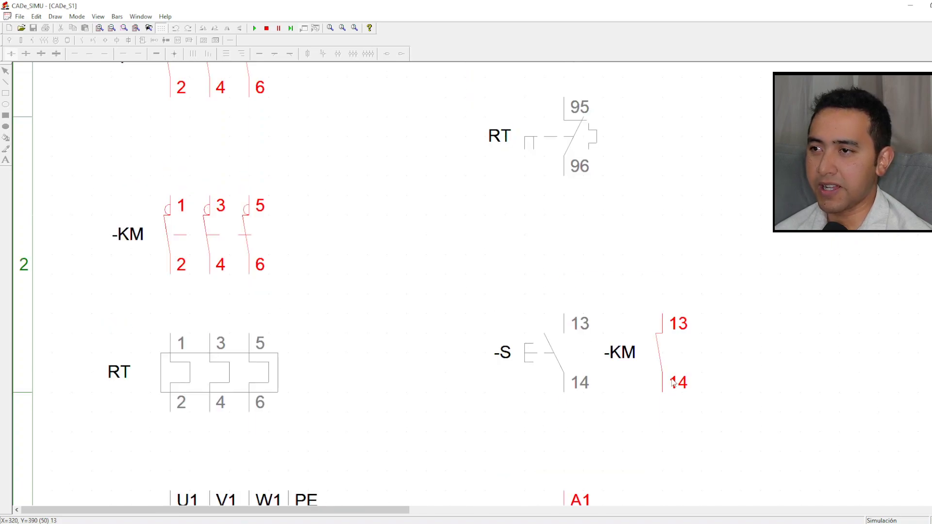
scroll(564, 352, "down", 1)
scroll(394, 330, "down", 1)
scroll(335, 345, "up", 2)
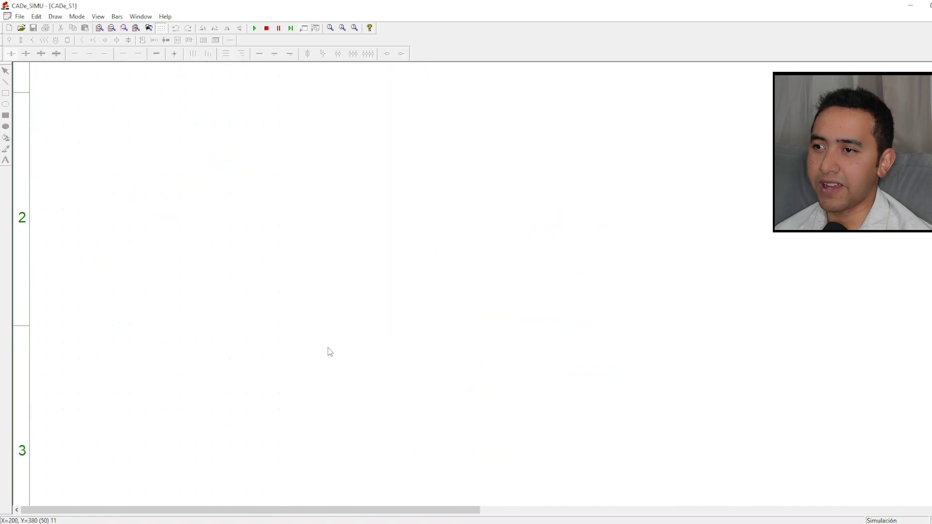
scroll(311, 323, "down", 1)
scroll(267, 330, "up", 1)
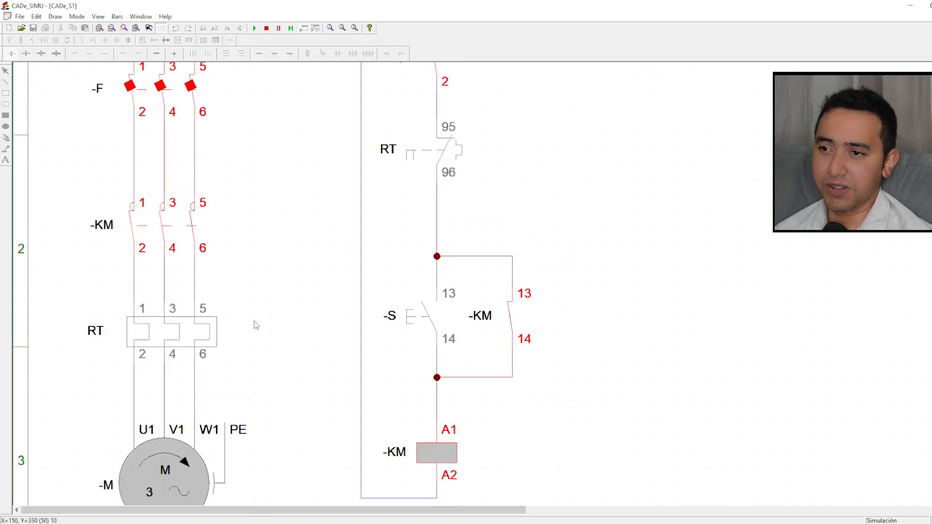
scroll(214, 327, "up", 1)
scroll(214, 328, "down", 1)
scroll(147, 359, "up", 1)
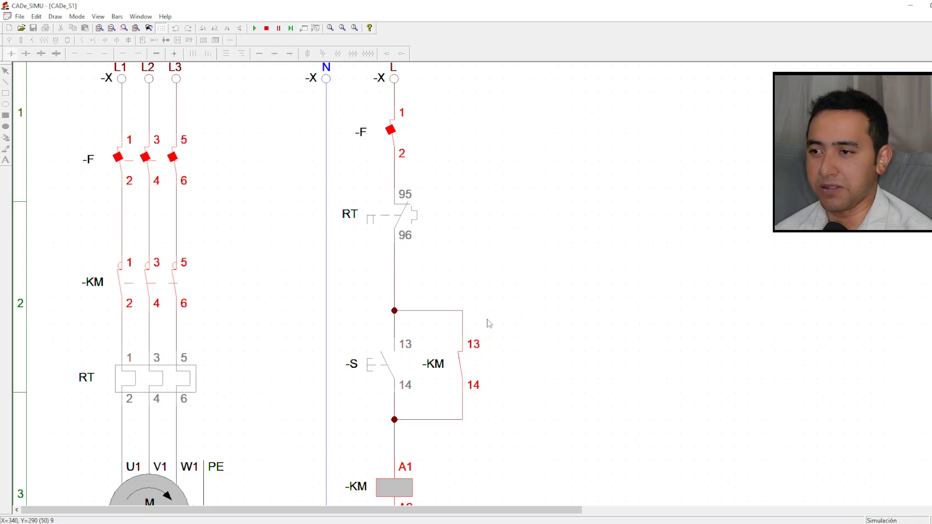
scroll(479, 322, "down", 1)
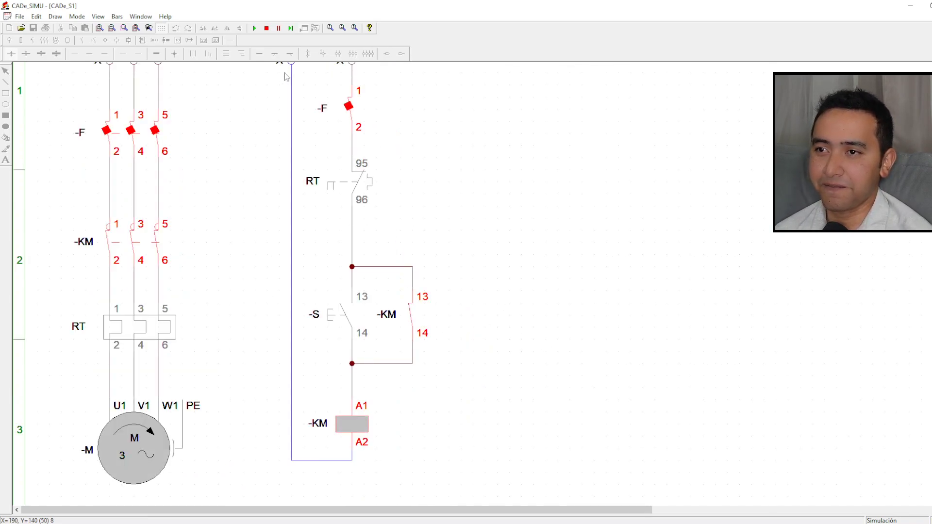
left_click(267, 28)
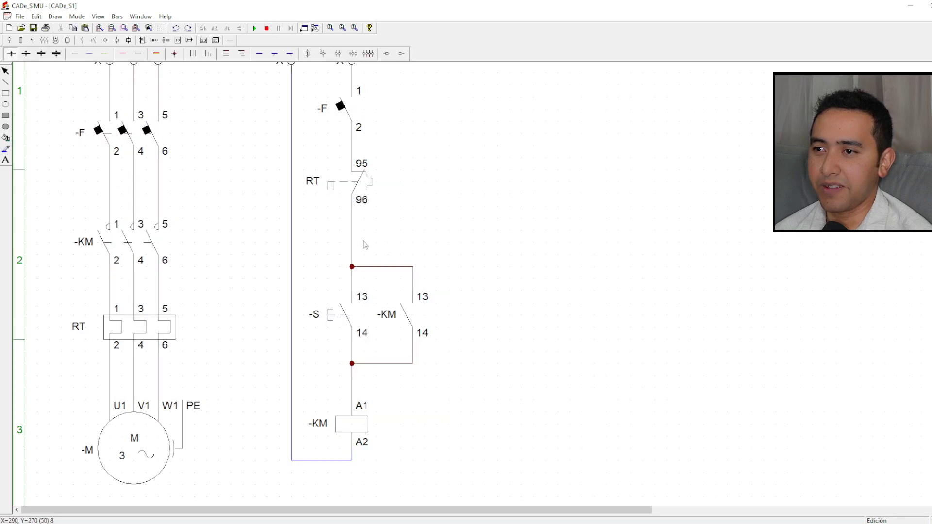
Rerun the simulation, close the -F breakers, actuate pushbutton -S, trip thermal relay RT, and stop the simulation
left_click(254, 28)
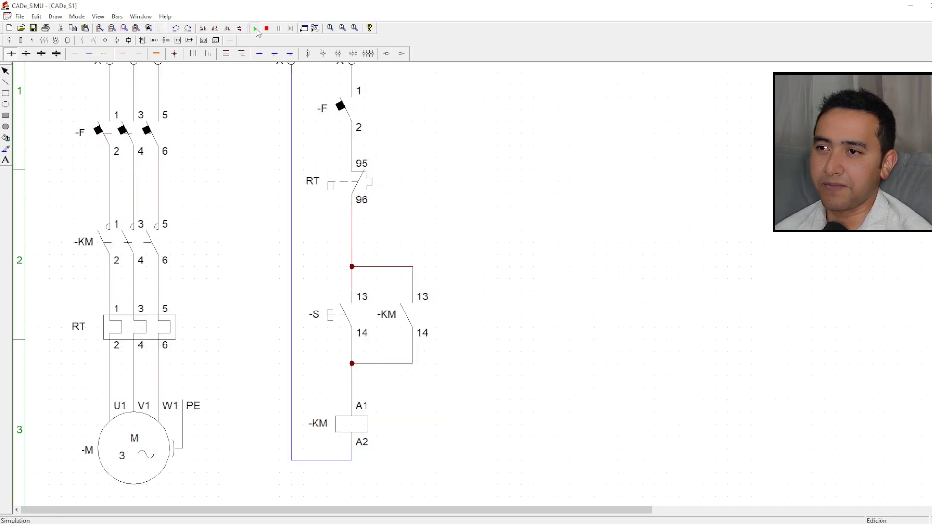
left_click(122, 140)
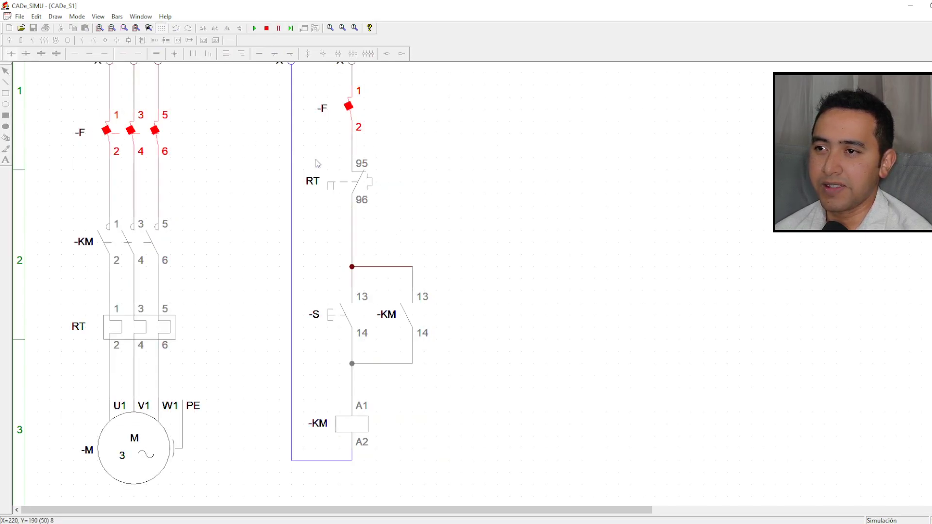
left_click(343, 320)
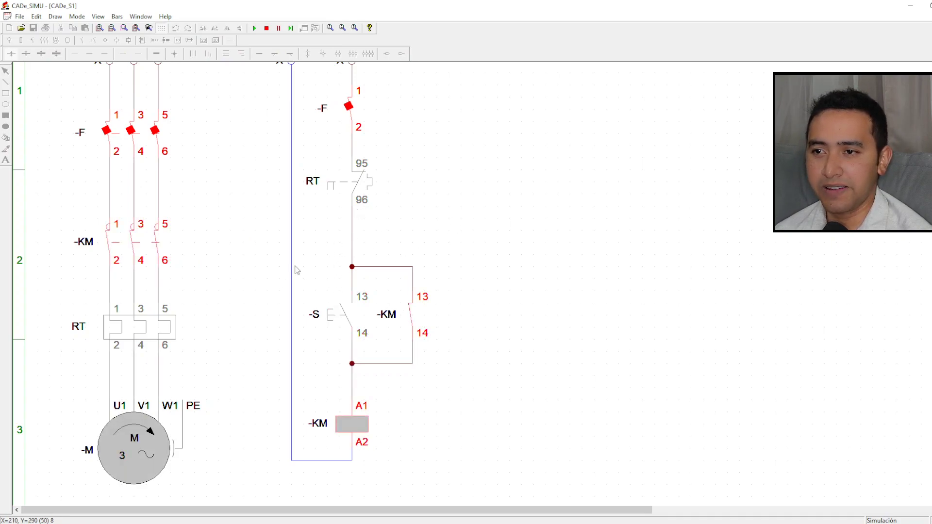
left_click(131, 335)
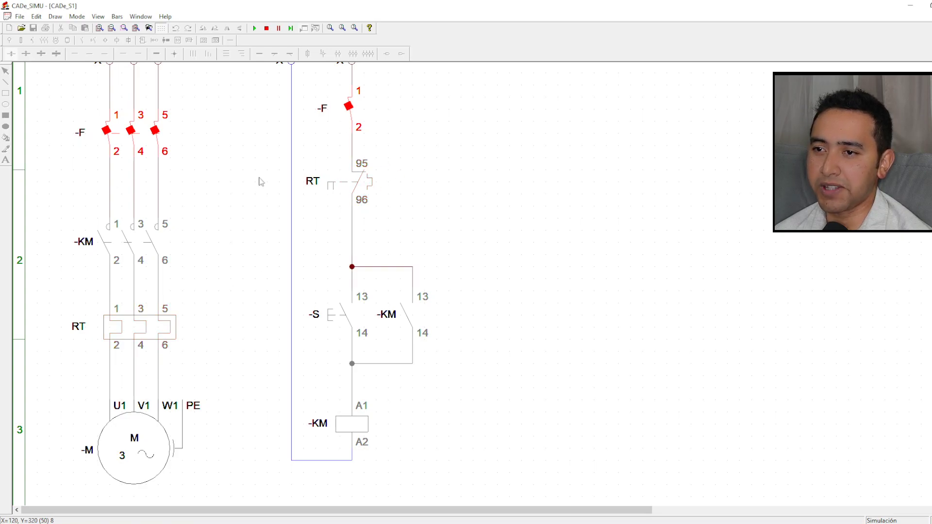
left_click(266, 28)
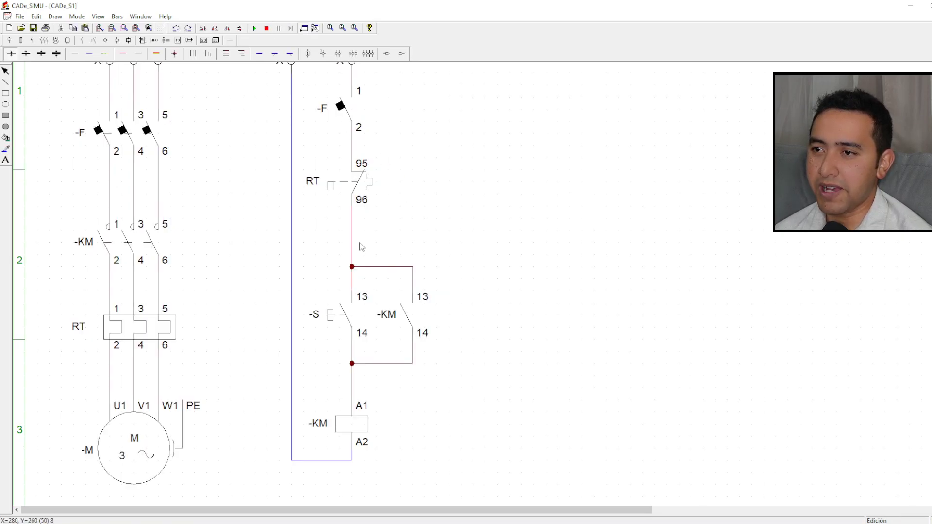
Replace the wiring between thermal relay RT and pushbutton -S with a normally closed pushbutton with terminals 11 and 12
key("Delete")
key("Delete")
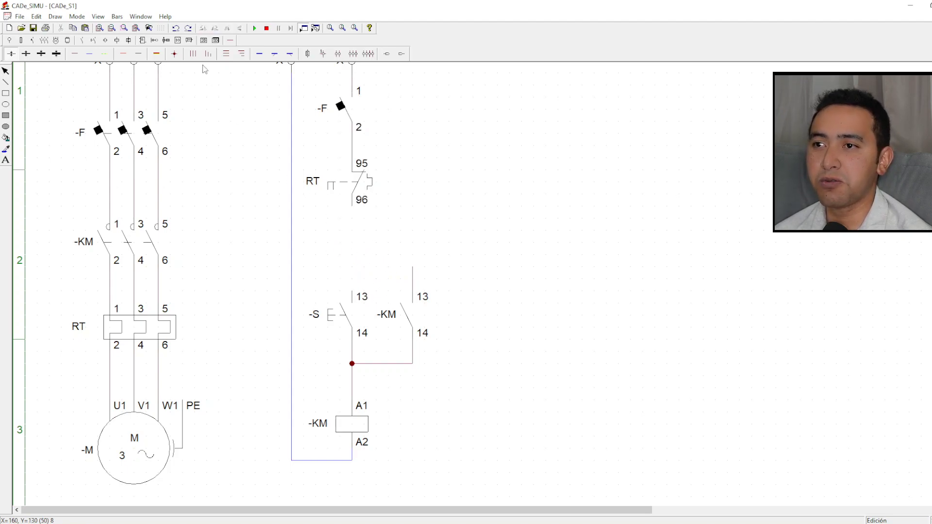
left_click(93, 41)
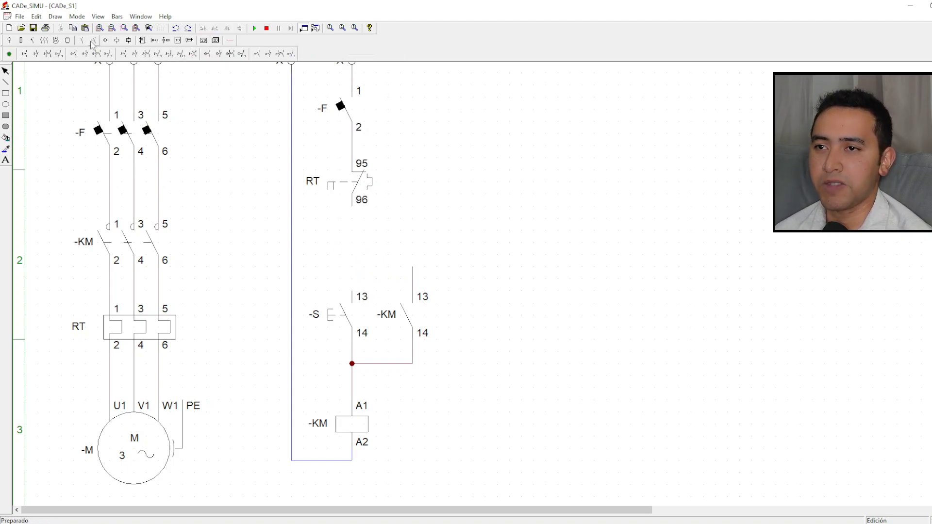
left_click(35, 53)
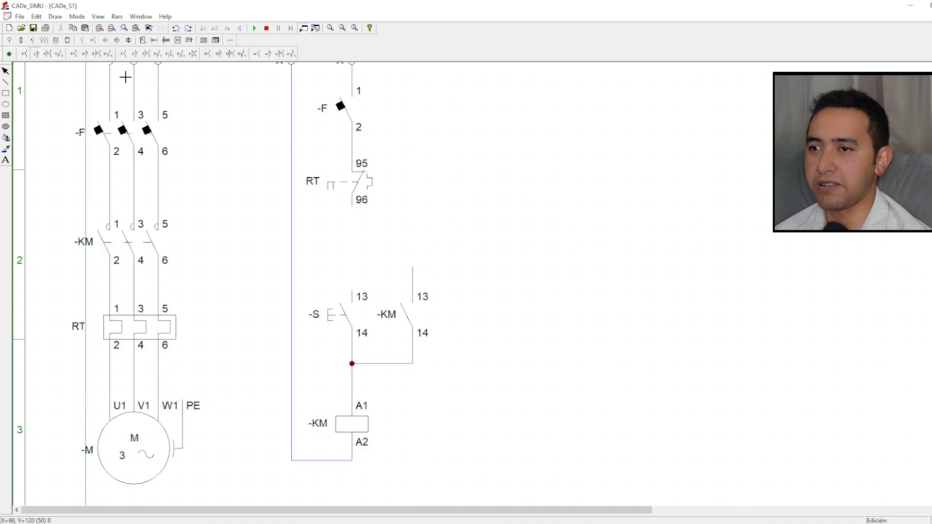
left_click(357, 224)
key("Escape")
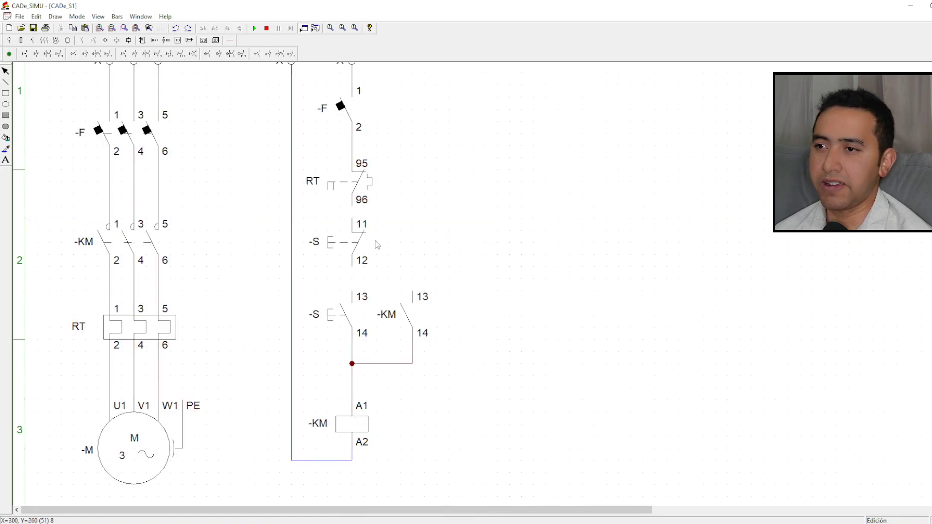
Renumber the terminals of the normally open pushbutton -S to 3 and 4
double_click(350, 315)
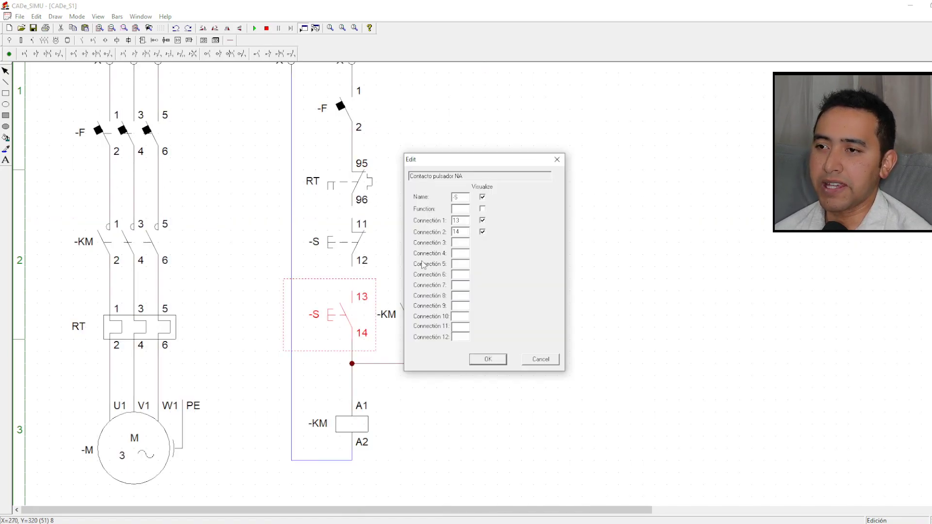
left_click(456, 232)
key("BackSpace")
left_click(488, 359)
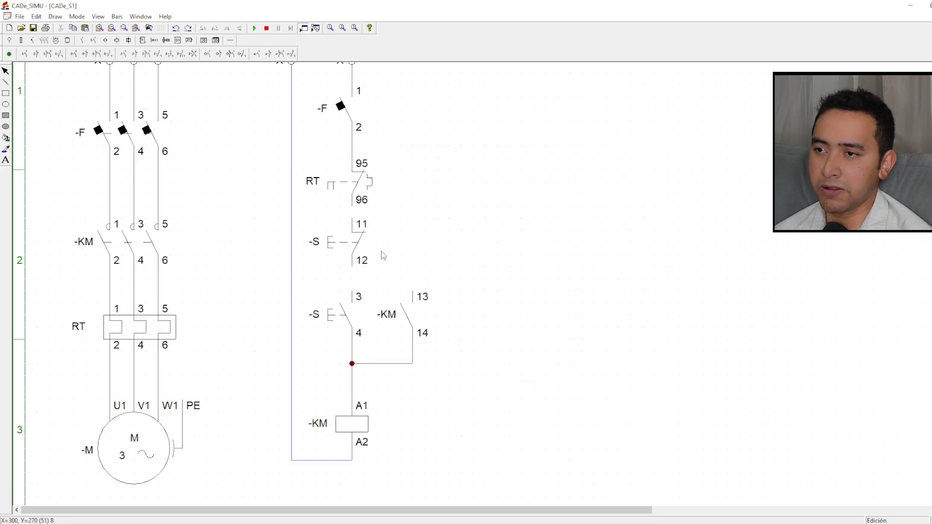
Renumber the terminals of the normally closed pushbutton -S to 1 and 2
double_click(370, 244)
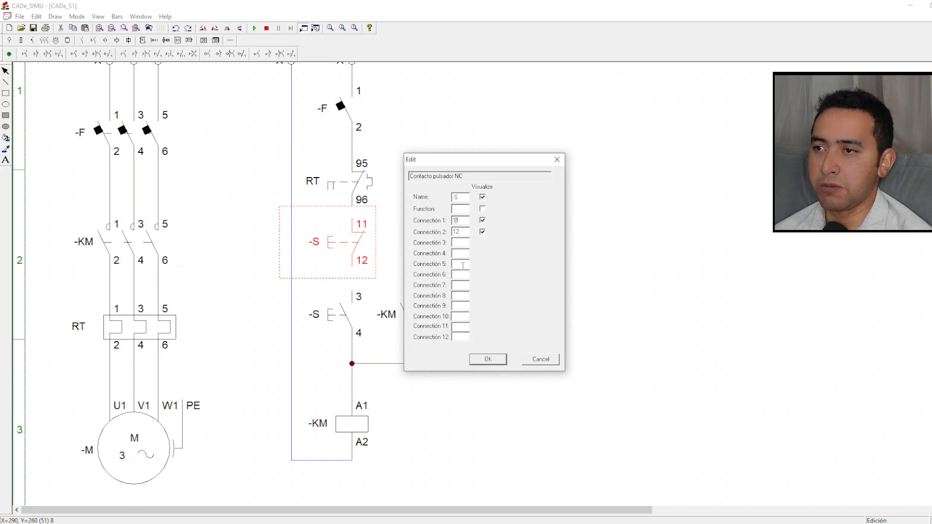
key("BackSpace")
key("BackSpace")
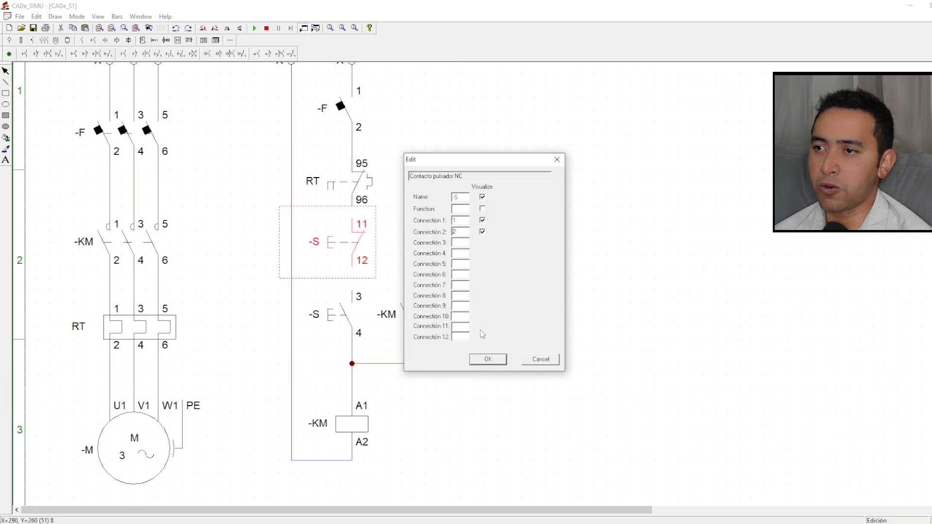
left_click(488, 360)
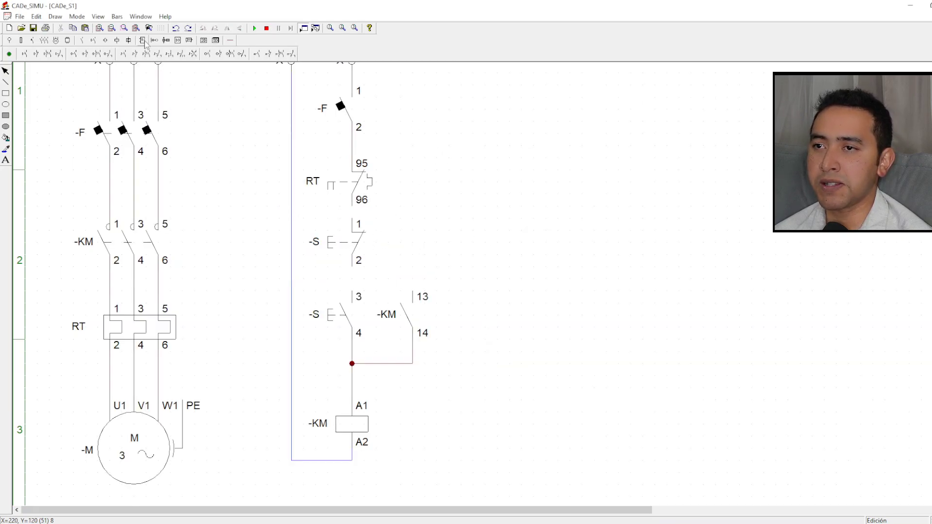
Wire the normally closed pushbutton between relay contact RT and the normally open pushbutton, and connect terminal 13 of contact -KM to the node between the pushbuttons
left_click(230, 41)
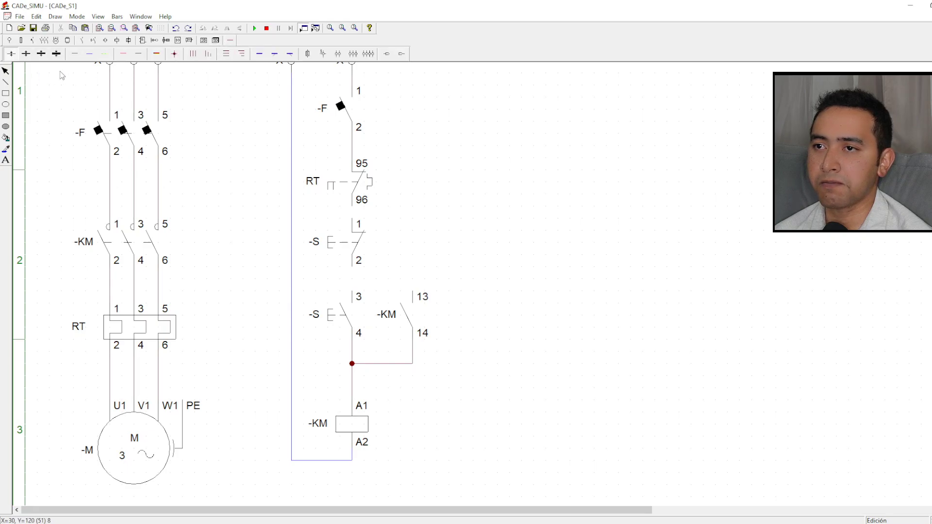
left_click(81, 57)
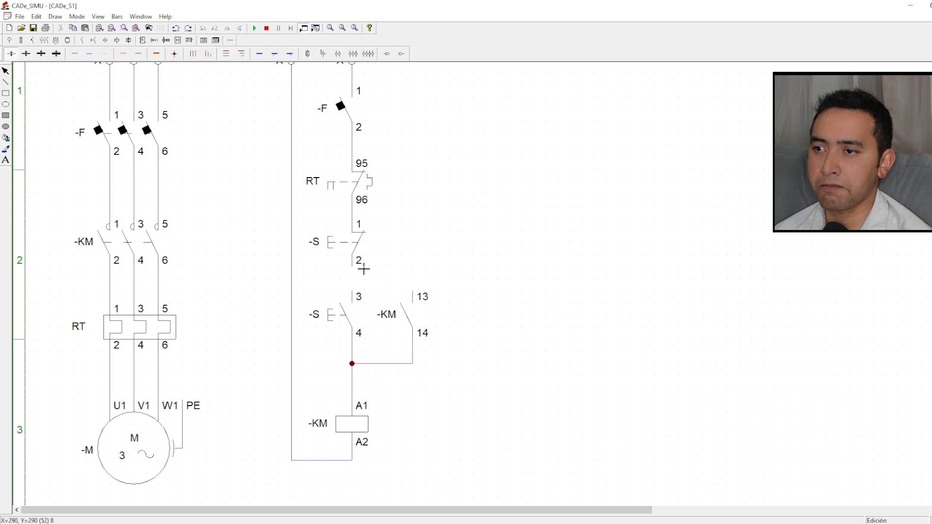
mouse_move(363, 270)
left_mouse_down()
mouse_move(364, 292)
mouse_move(416, 287)
mouse_move(421, 296)
left_mouse_up()
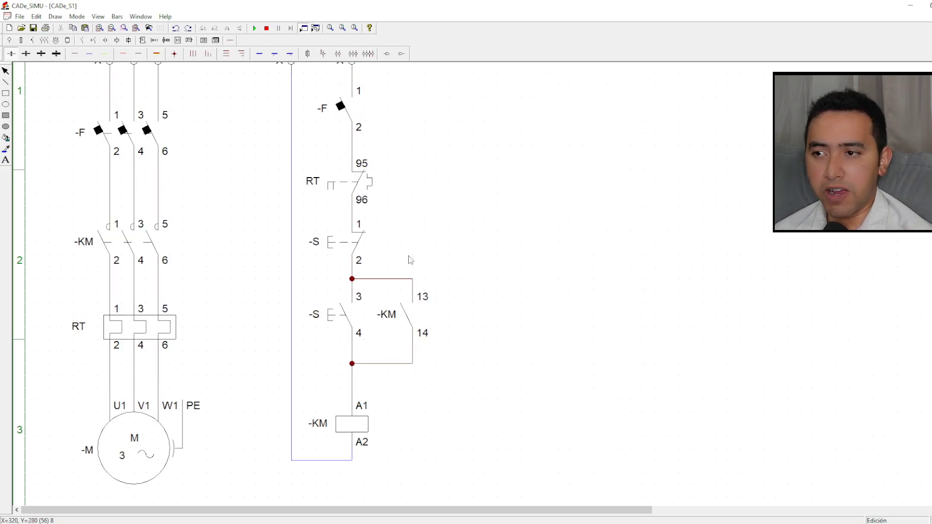
Simulate the circuit with the -F breakers closed, actuate the normally open pushbutton -S, and stop the simulation
left_click(255, 29)
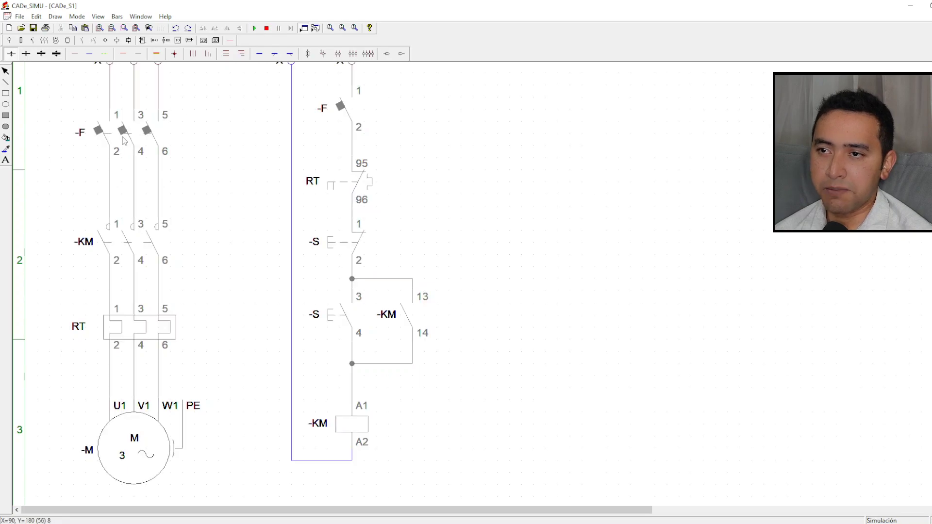
left_click(123, 139)
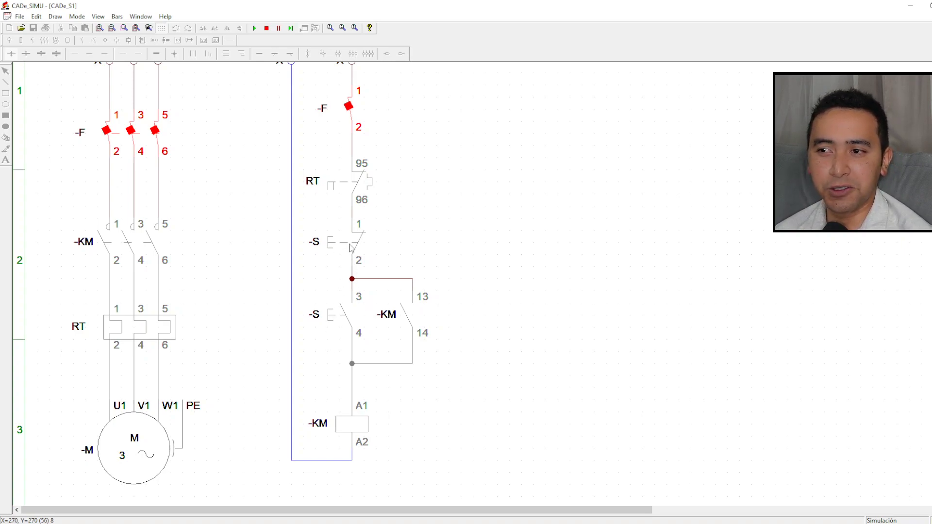
left_click(326, 319)
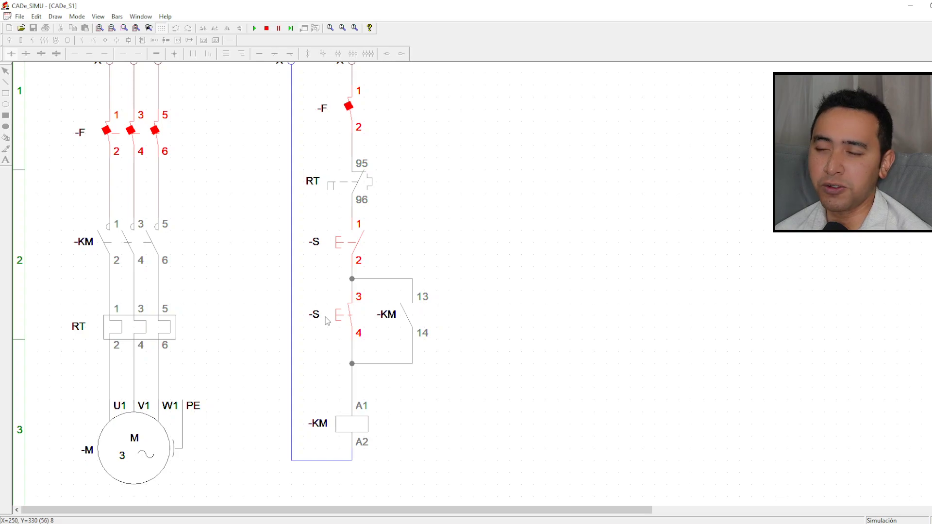
left_click(327, 321)
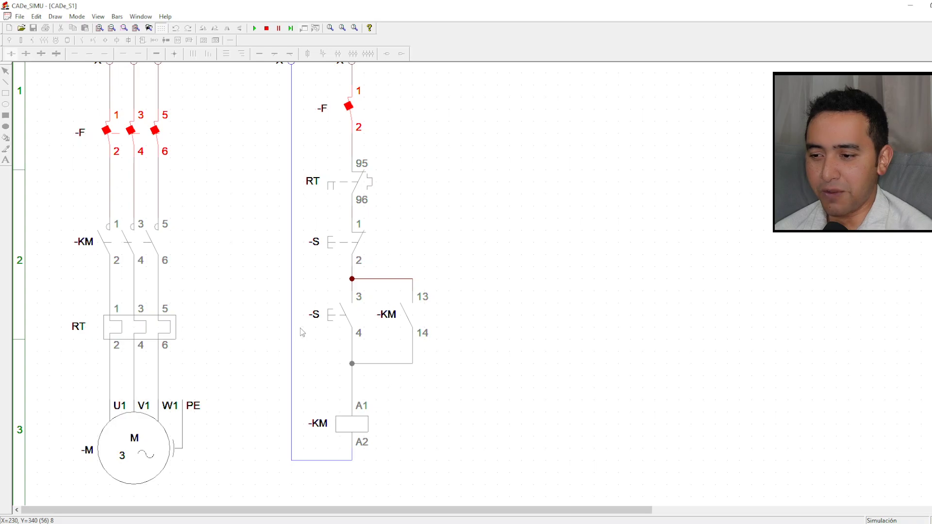
left_click(266, 28)
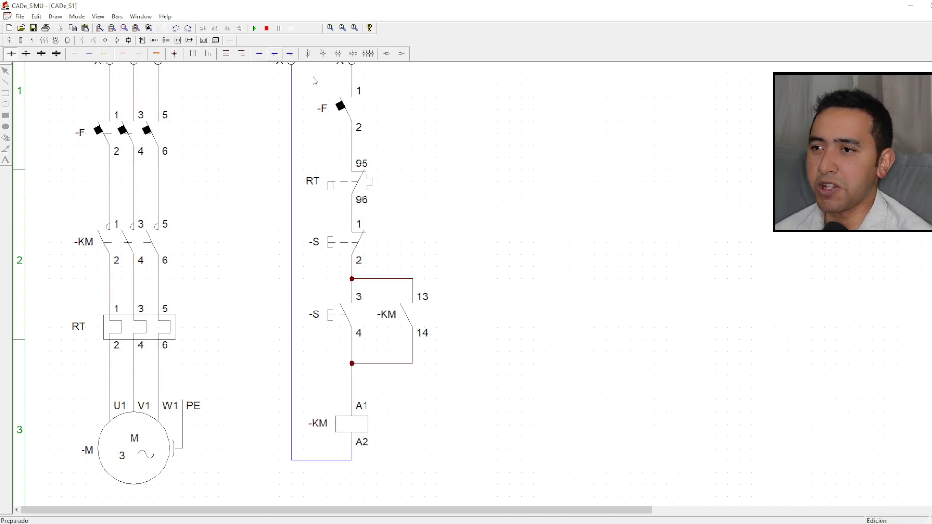
Rename the normally closed pushbutton with terminals 1 and 2 as S0
double_click(339, 247)
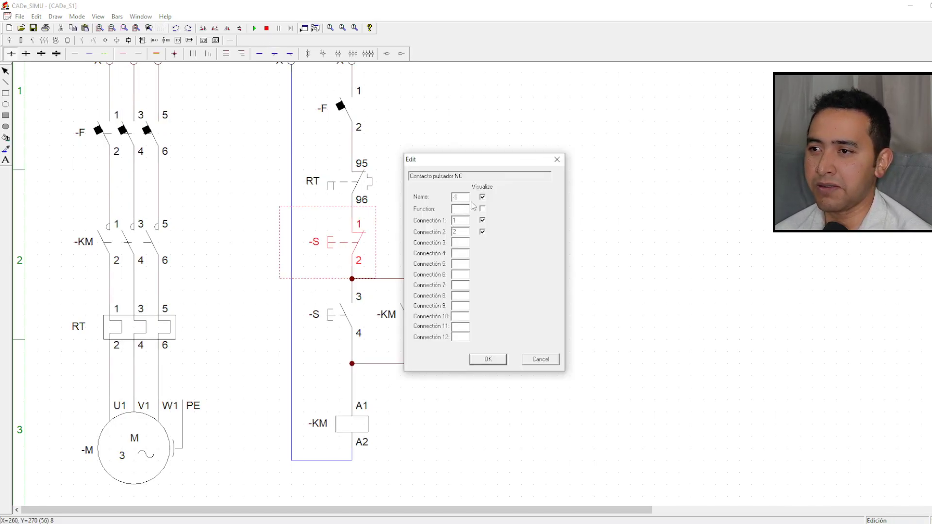
left_click_drag(468, 197, 418, 203)
type("S")
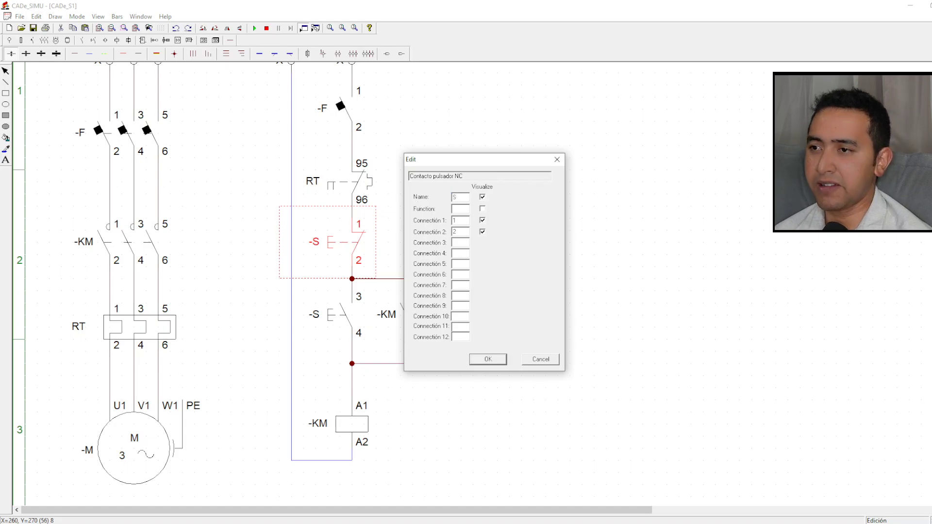
type("0")
left_click(496, 361)
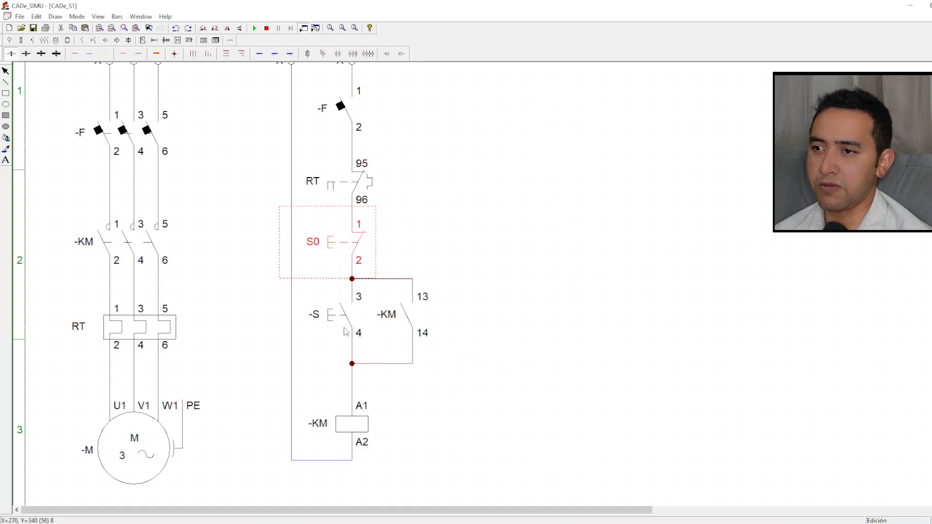
Rename the normally open pushbutton with terminals 3-4 as S1
left_click(342, 329)
double_click(343, 328)
left_click_drag(464, 198, 439, 212)
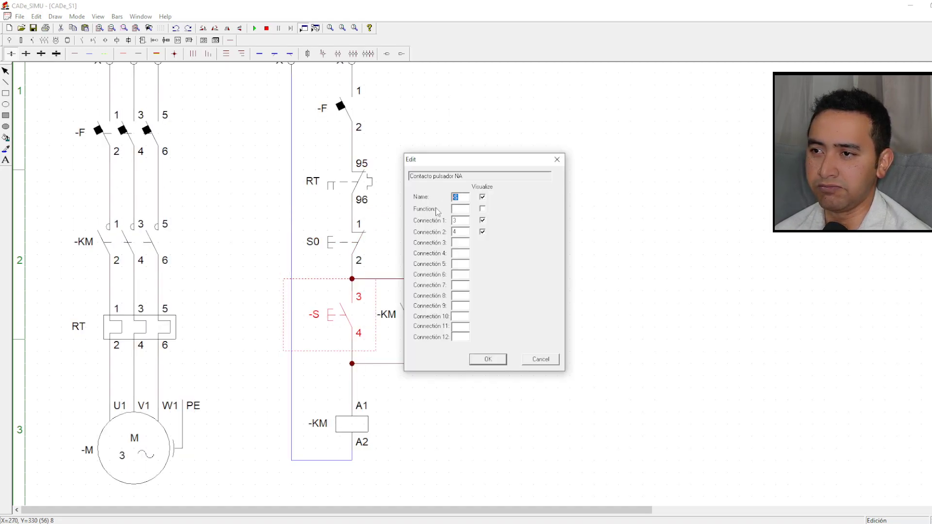
type("S1")
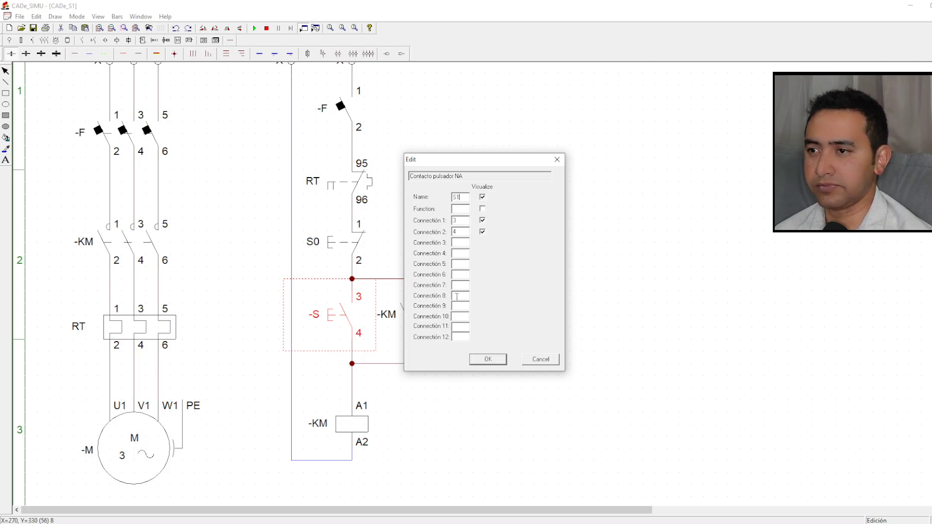
left_click(487, 361)
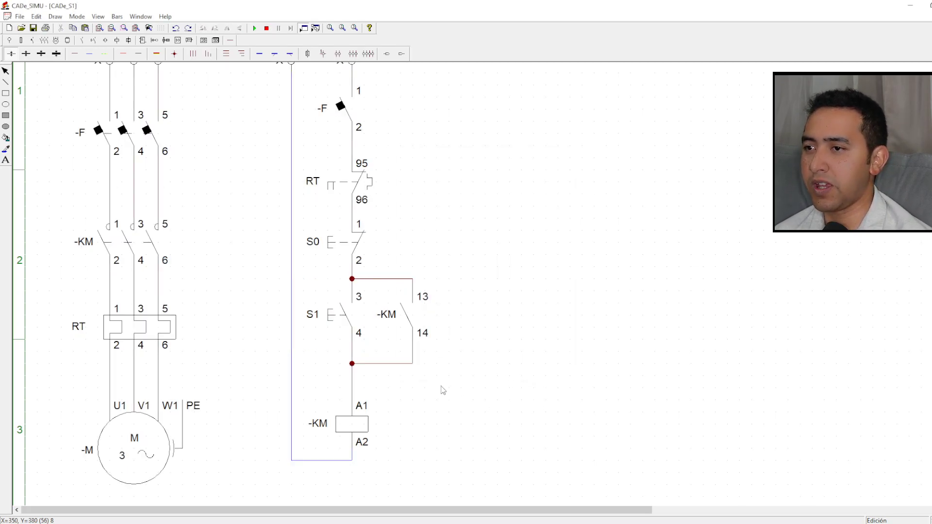
Simulate the circuit with breaker F closed, starting the motor with S1 and stopping it with S0
left_click(255, 29)
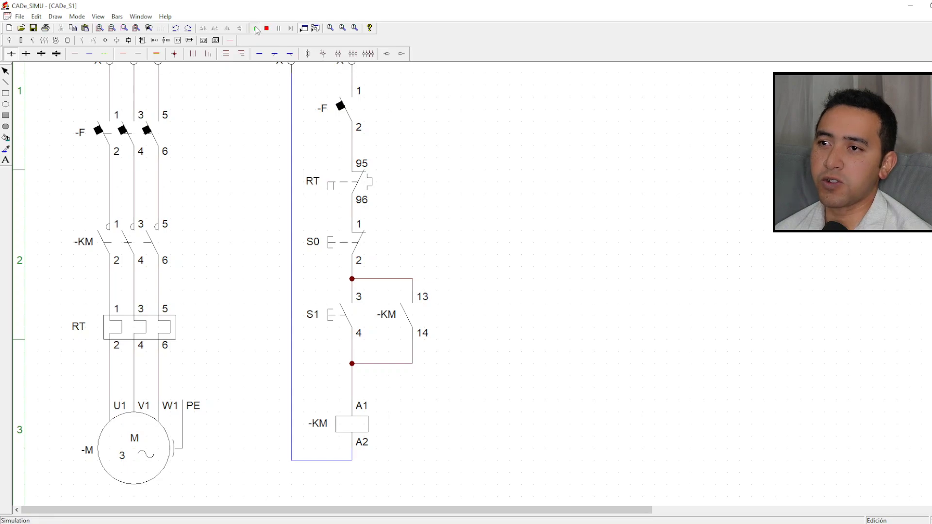
left_click(141, 144)
left_click(335, 316)
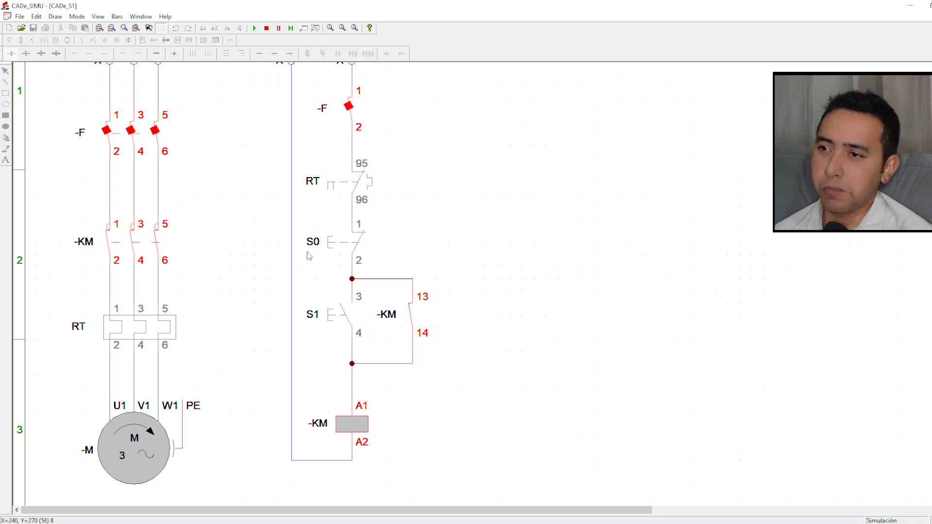
left_click(331, 245)
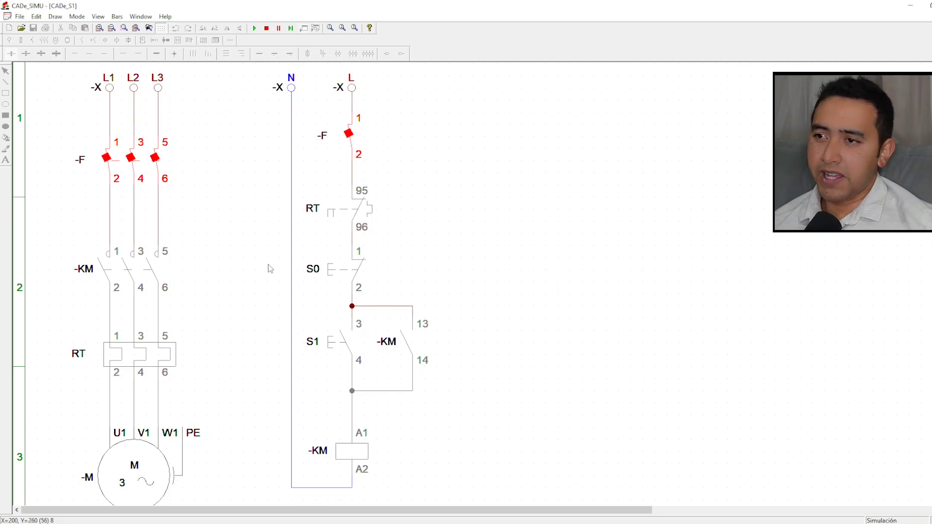
Restart the motor with S1 and trip thermal relay RT in the power circuit, ending the simulation
left_click(331, 343)
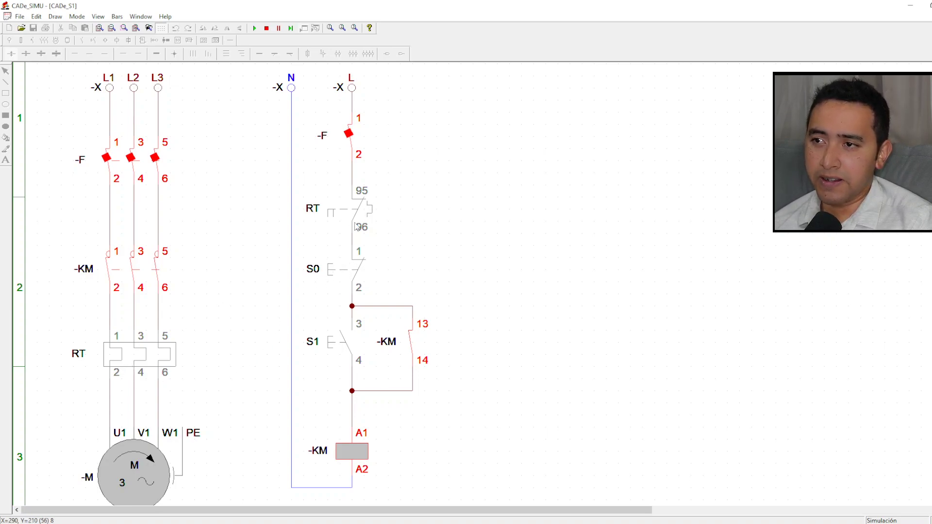
left_click(144, 360)
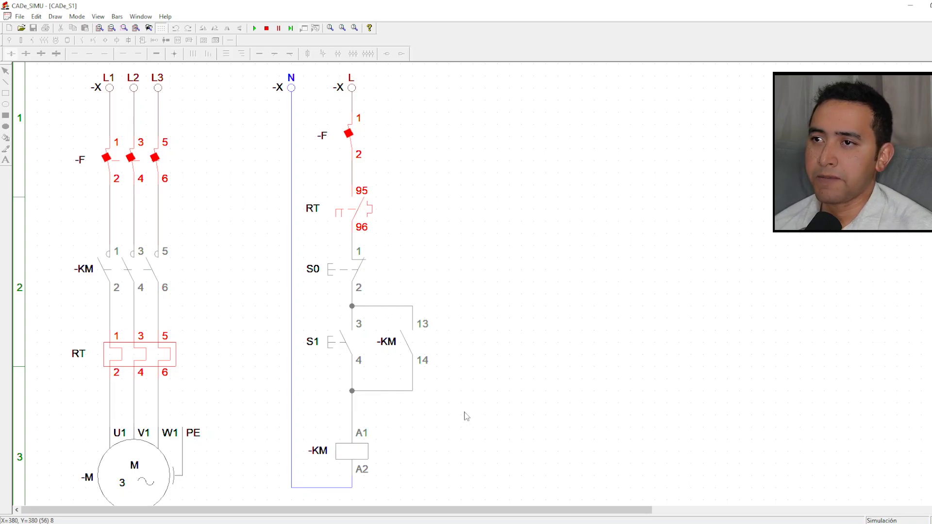
left_click(267, 28)
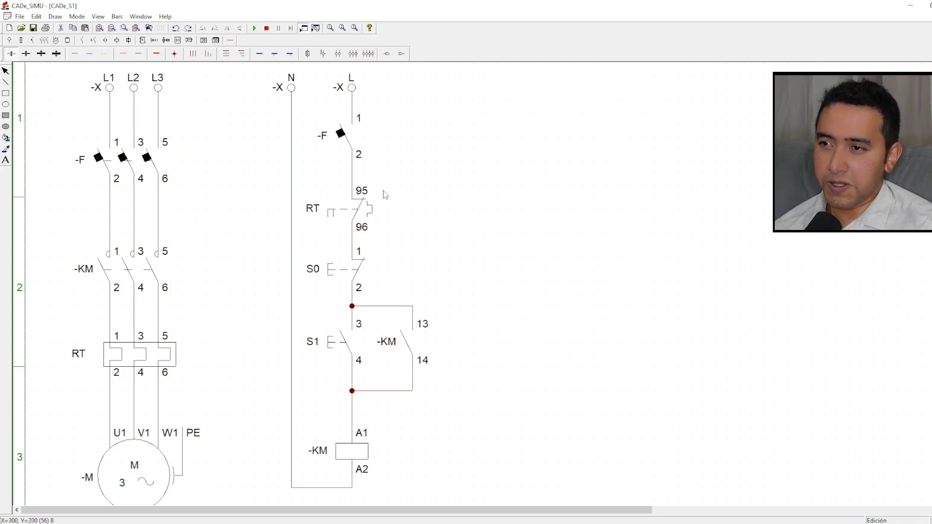
Run another simulation with breaker F closed and the motor started by S1, and end it
left_click(254, 29)
left_click(145, 160)
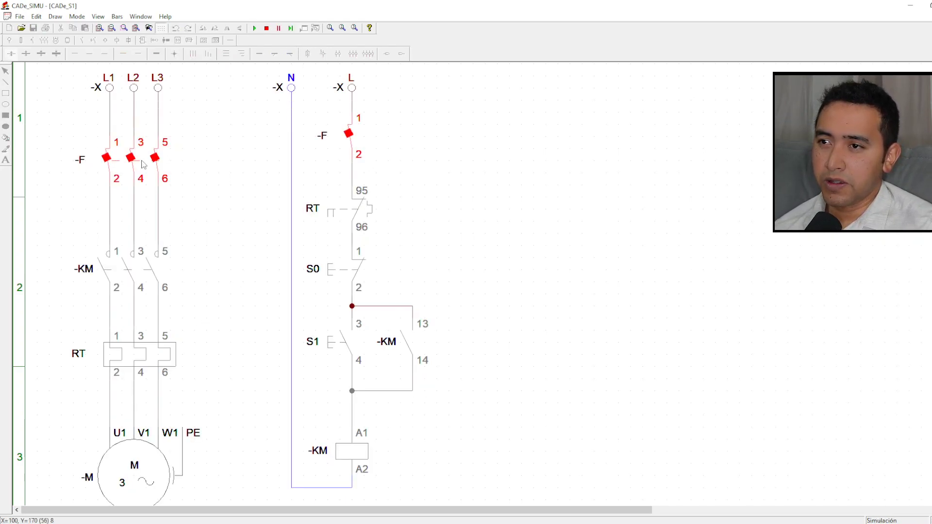
left_click(338, 340)
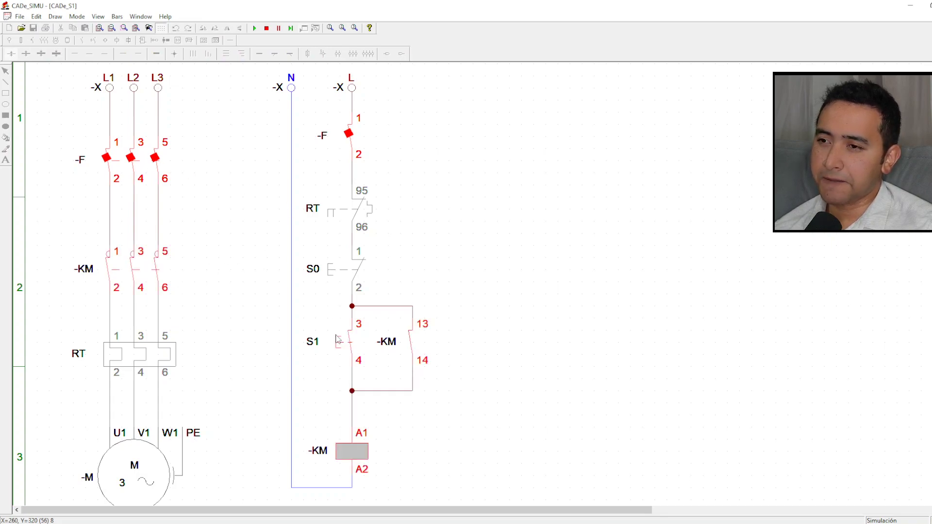
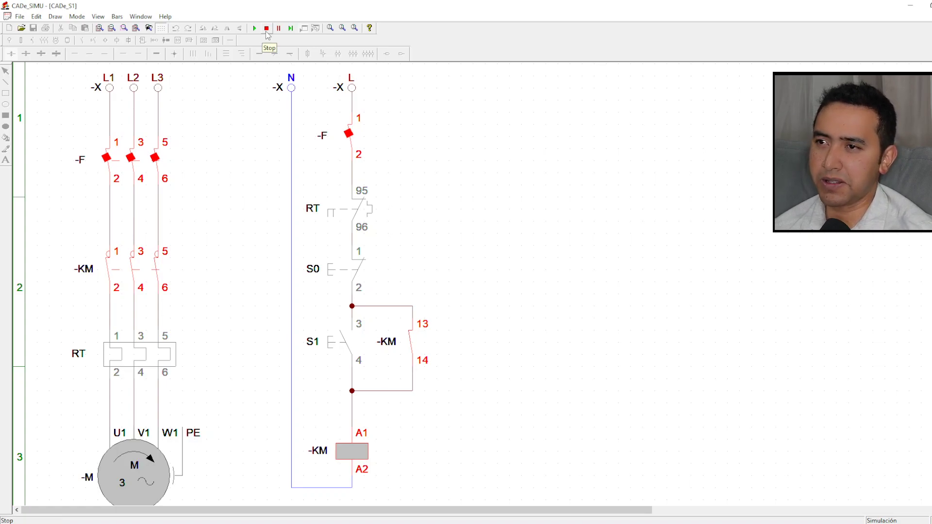
left_click(267, 29)
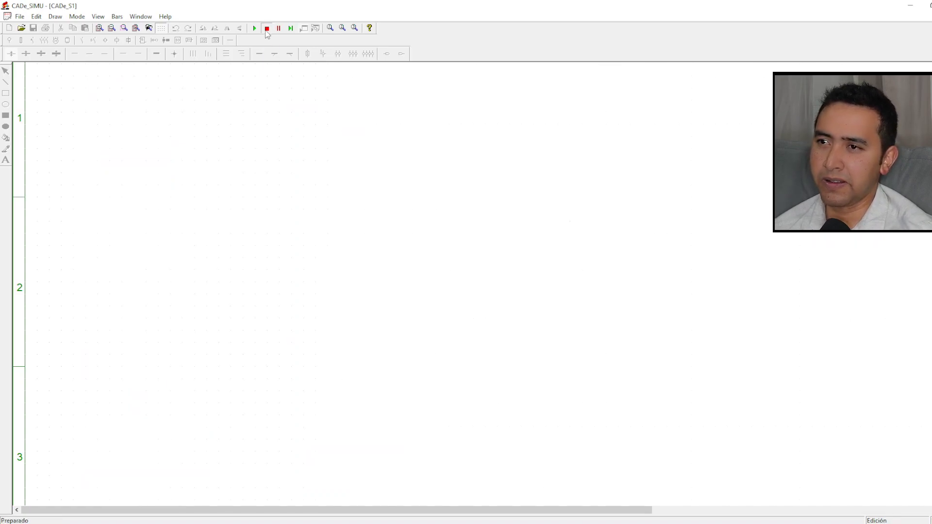
Place a normally open auxiliary contact beside the KM 13-14 holding contact in the control circuit
left_click(81, 42)
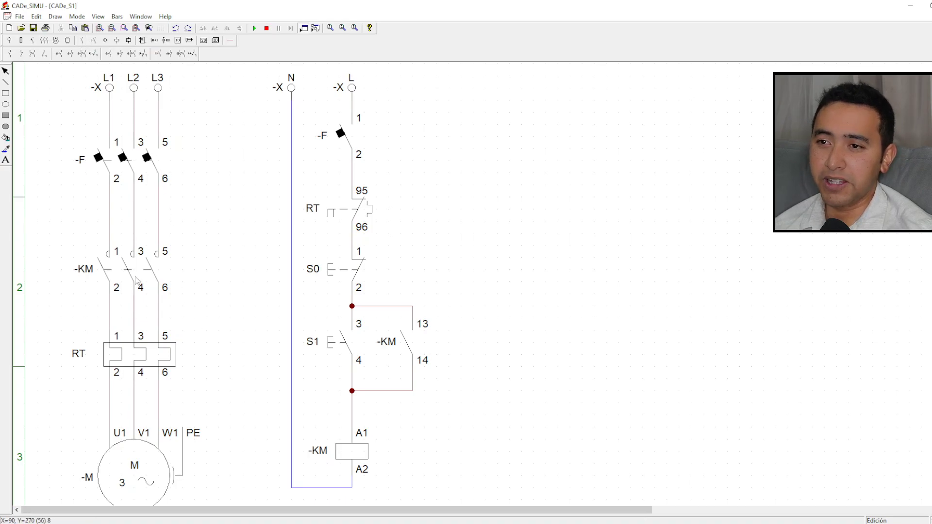
left_click(10, 53)
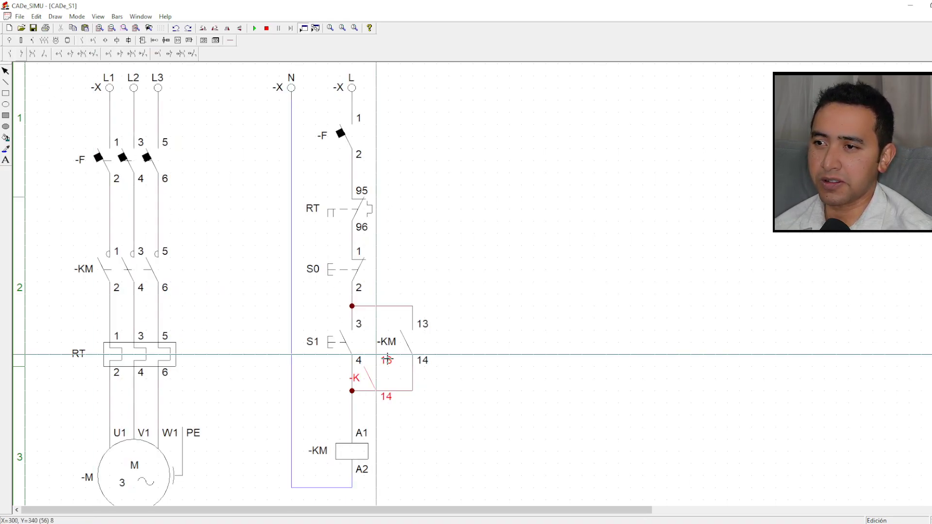
left_click(466, 328)
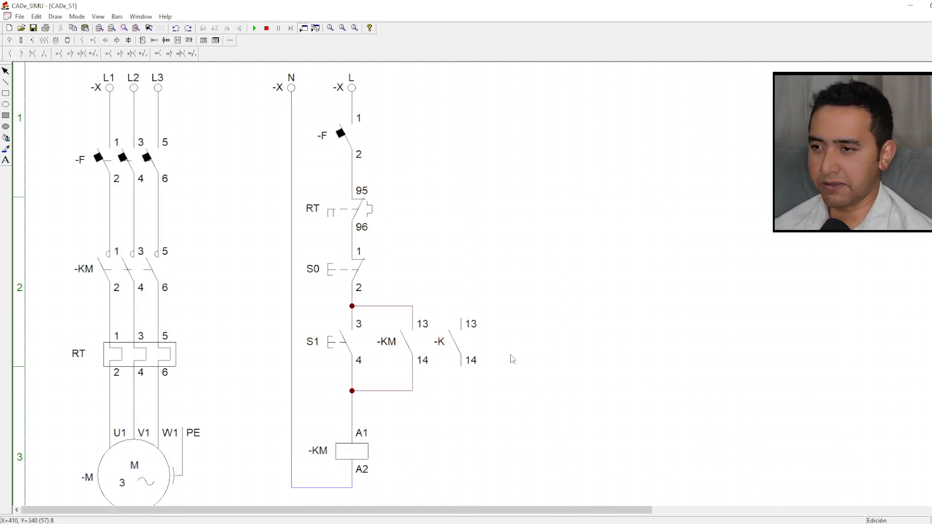
Shift the new auxiliary contact slightly away from the KM 13-14 contact and return it to its place
left_click(458, 346)
left_click_drag(459, 346, 461, 339)
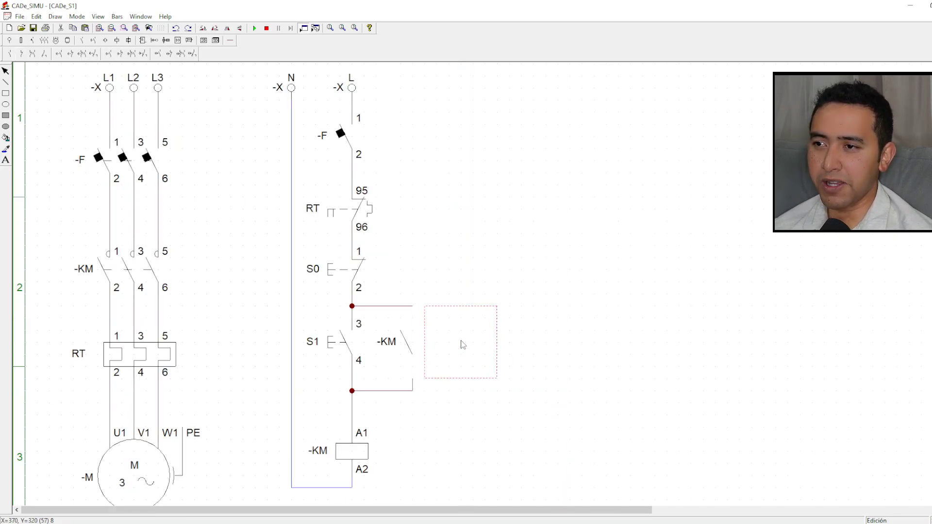
left_click(462, 408)
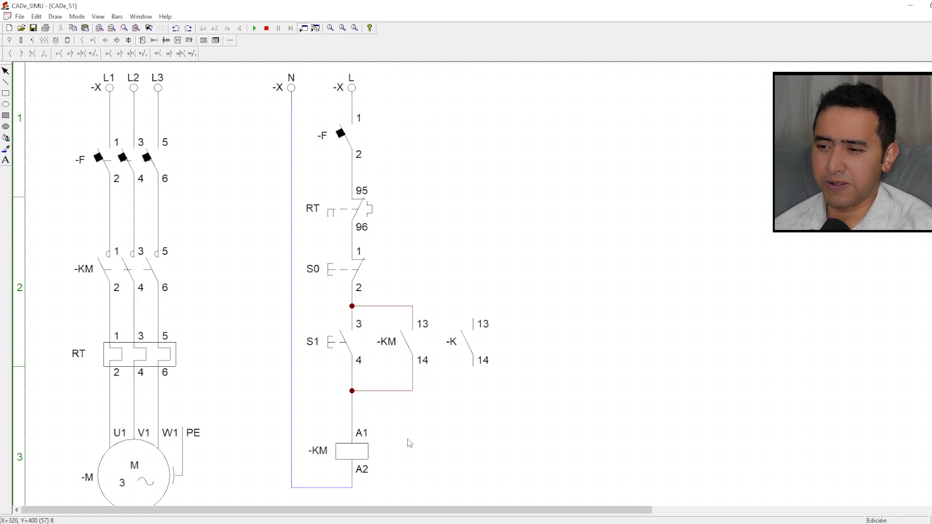
left_click(468, 349)
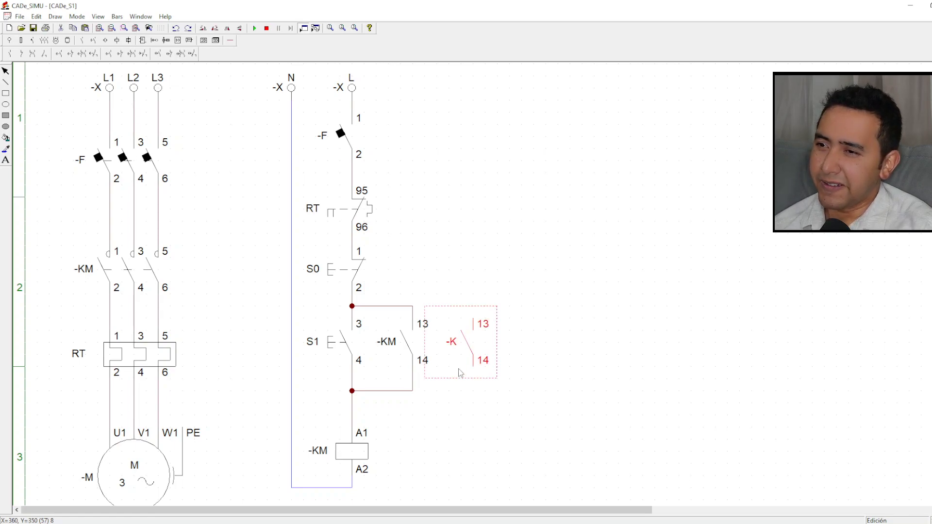
left_click(449, 405)
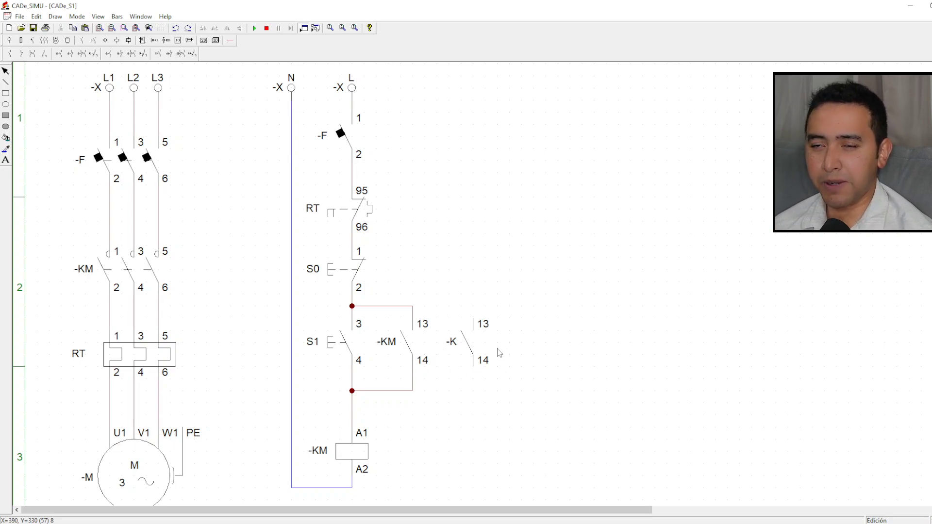
left_click_drag(486, 350, 474, 352)
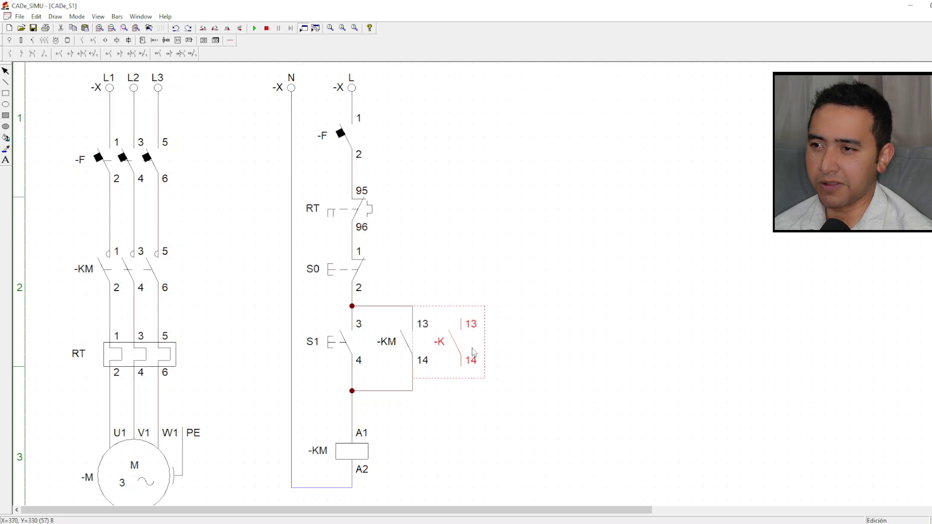
left_click(460, 403)
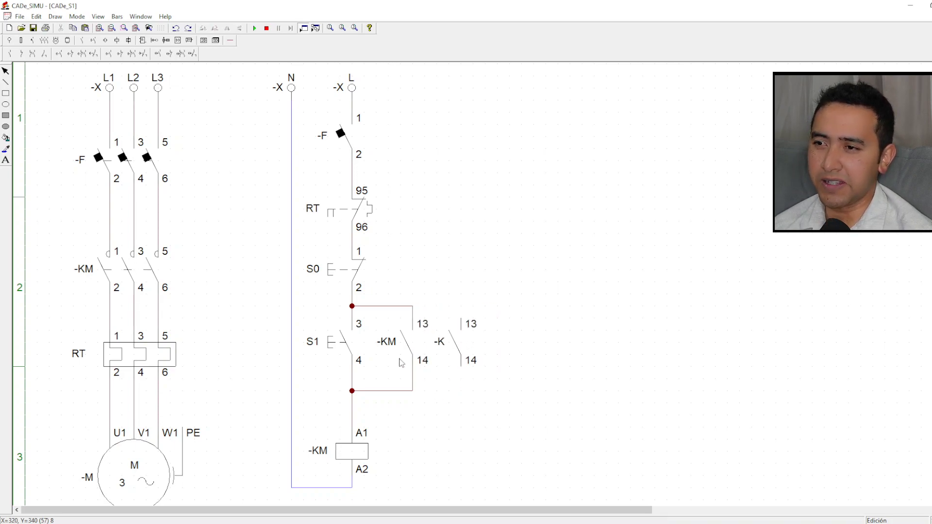
left_click(361, 452)
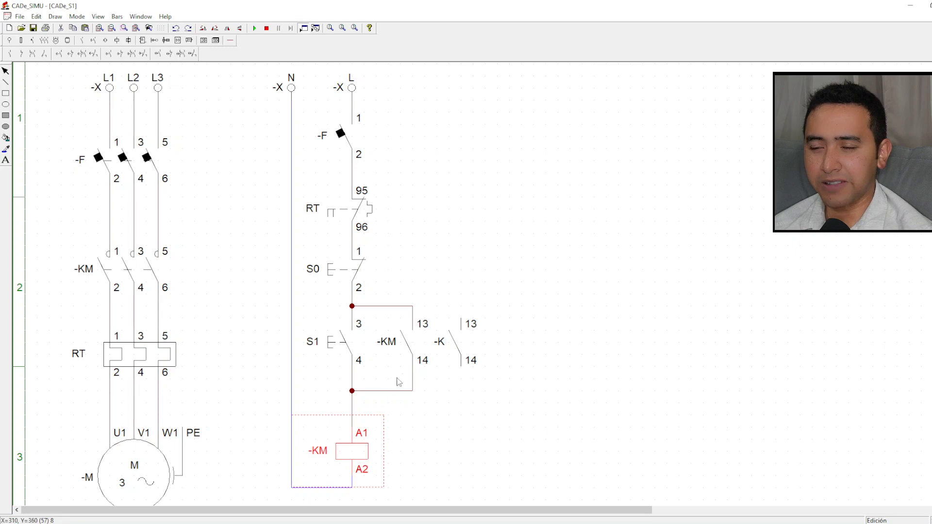
left_click(470, 379)
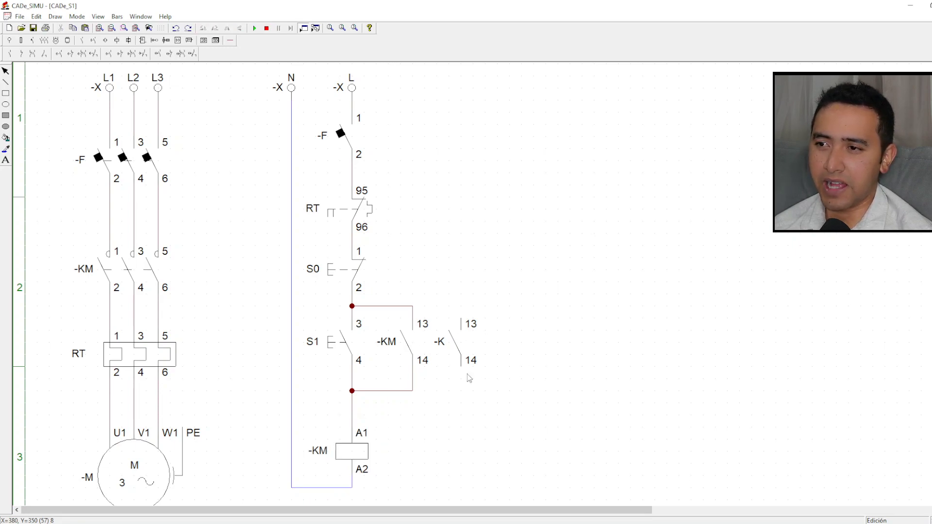
left_click(412, 344)
left_click(515, 389)
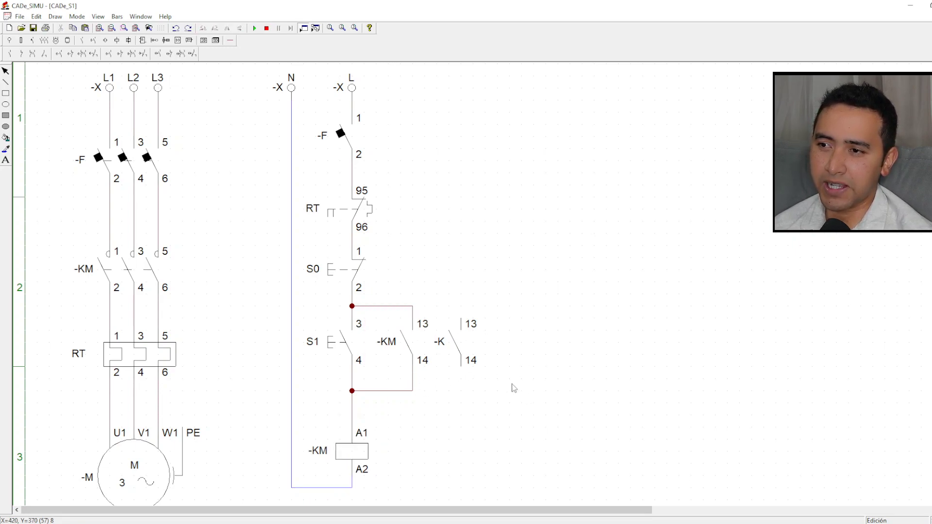
Rename the new auxiliary contact as -KM and assign it terminals 23-24
double_click(461, 340)
left_click(469, 223)
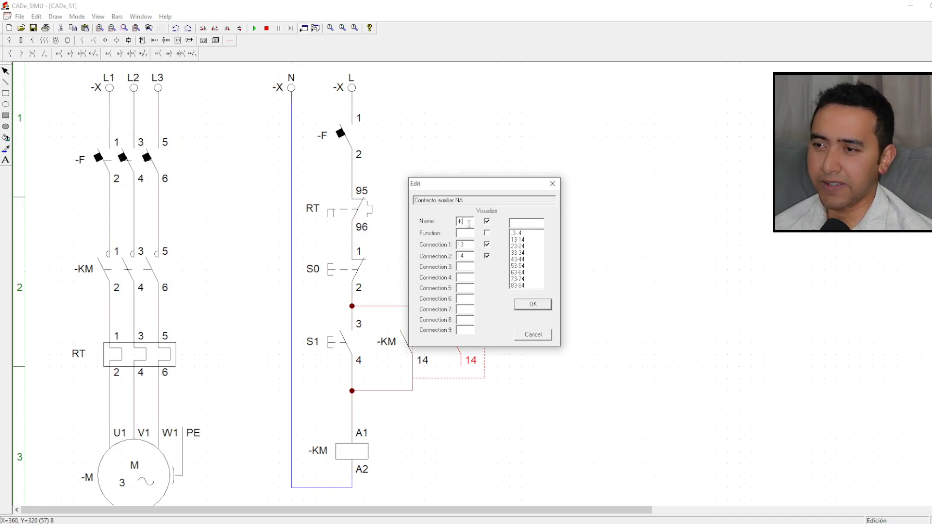
left_click(518, 247)
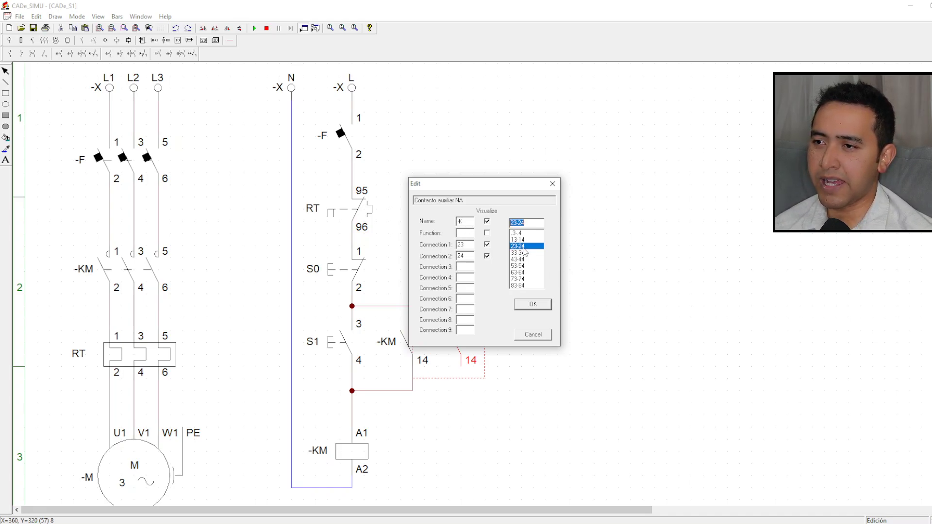
left_click(531, 306)
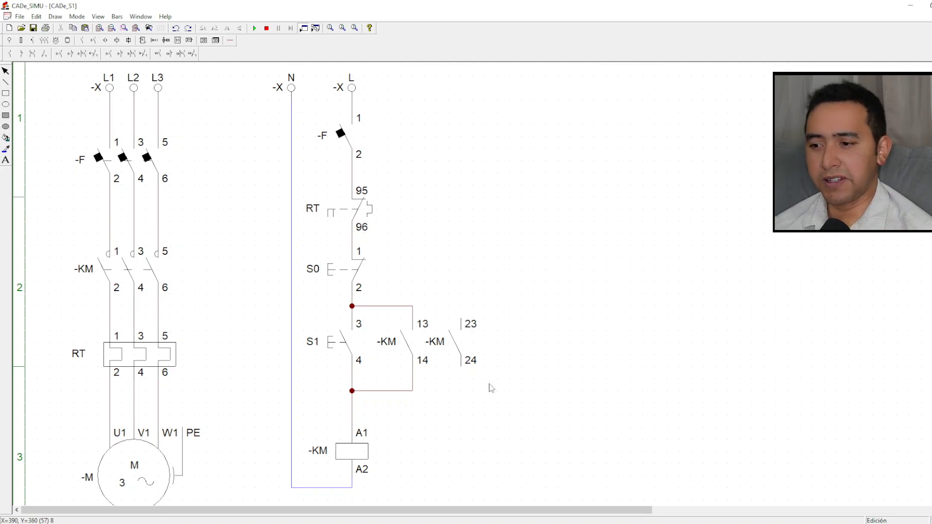
Wire terminal 23 of the new KM contact to the branch above contact 13-14 and add a junction node there
left_click(230, 40)
left_click(75, 54)
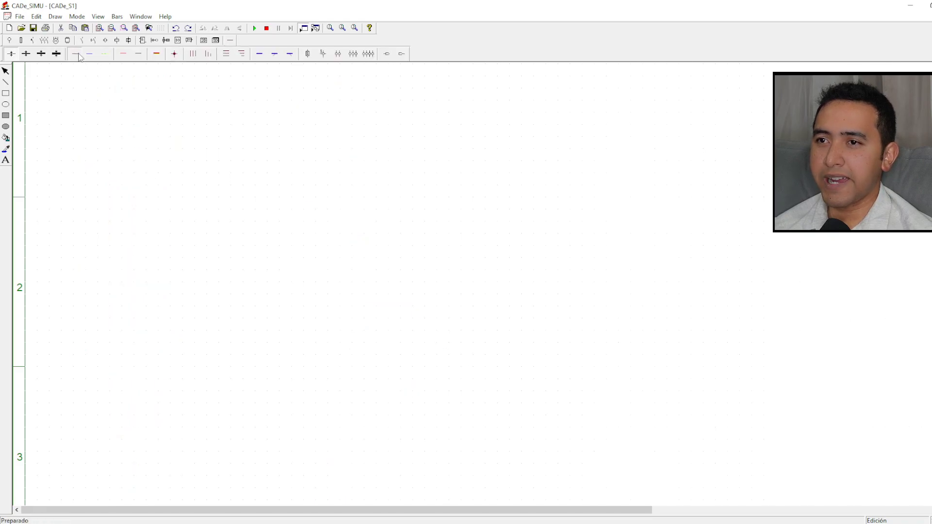
mouse_move(423, 313)
left_mouse_down()
mouse_move(461, 308)
mouse_move(468, 321)
left_mouse_up()
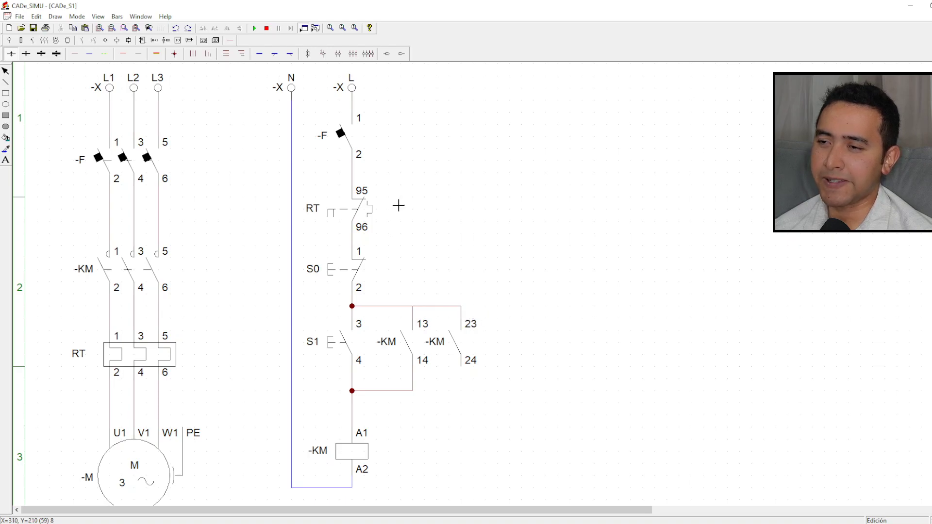
left_click(174, 54)
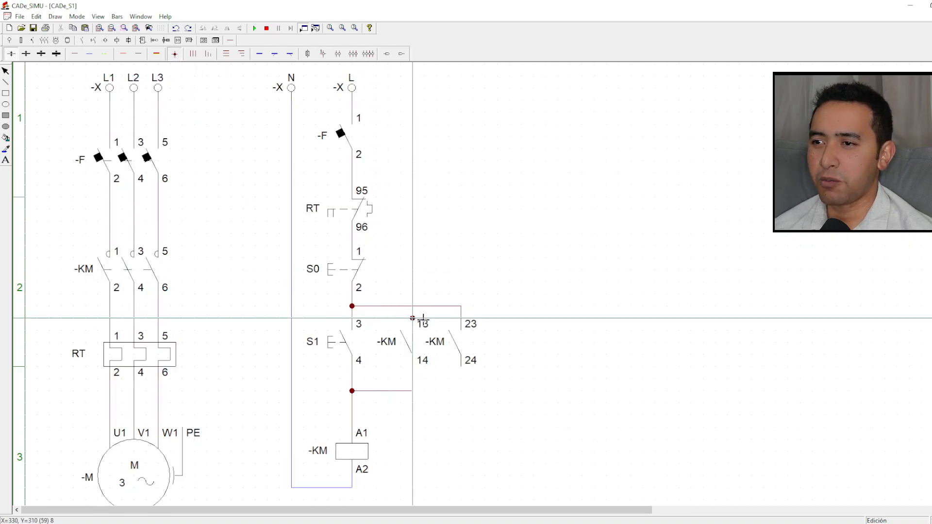
left_click(413, 306)
right_click(491, 277)
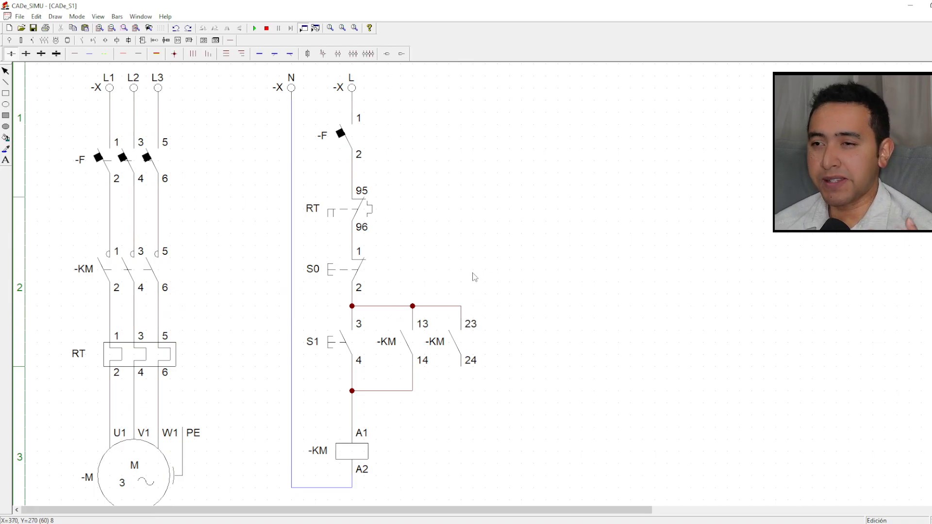
Simulate the modified circuit with breaker F closed to check the supply to the KM contacts, and end the simulation
left_click(255, 28)
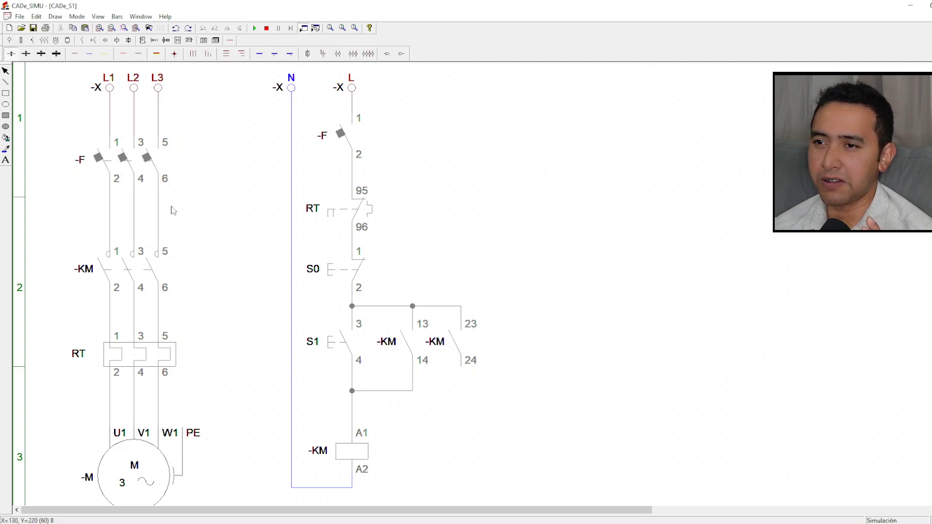
left_click(148, 159)
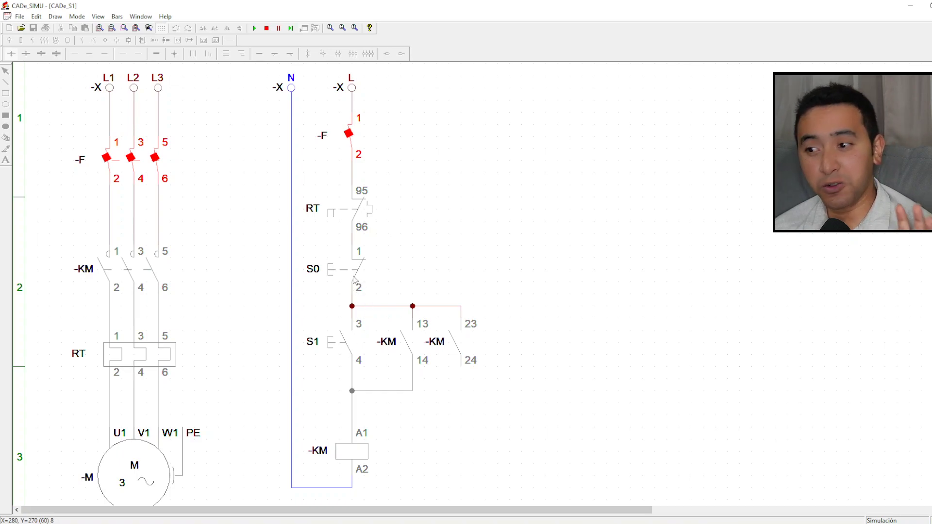
left_click(267, 28)
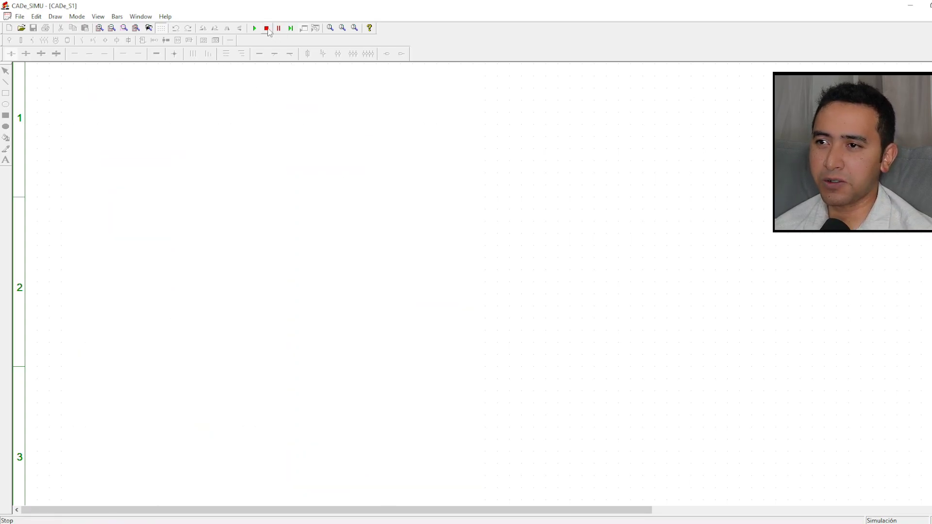
Place an indicator lamp -H with terminals X1-X2 below the KM 23-24 contact, level with the KM coil
left_click(117, 40)
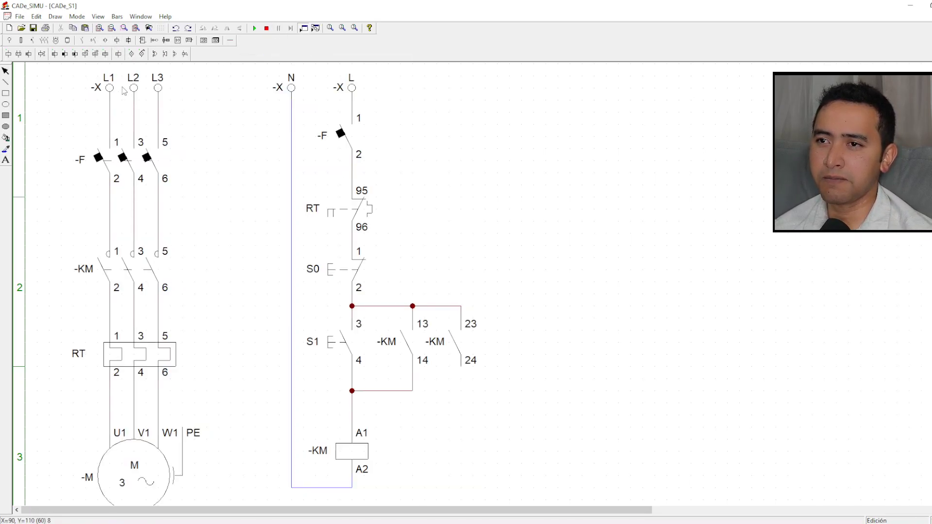
left_click(131, 55)
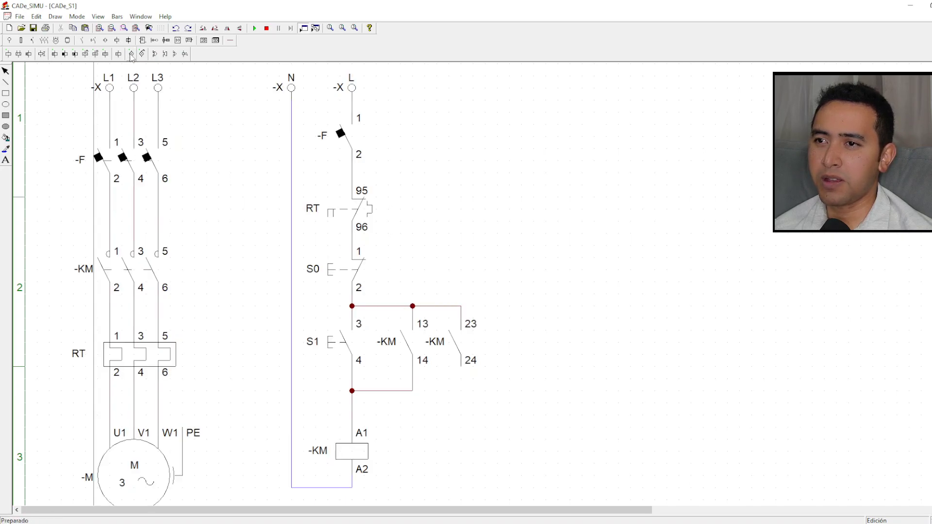
left_click(473, 425)
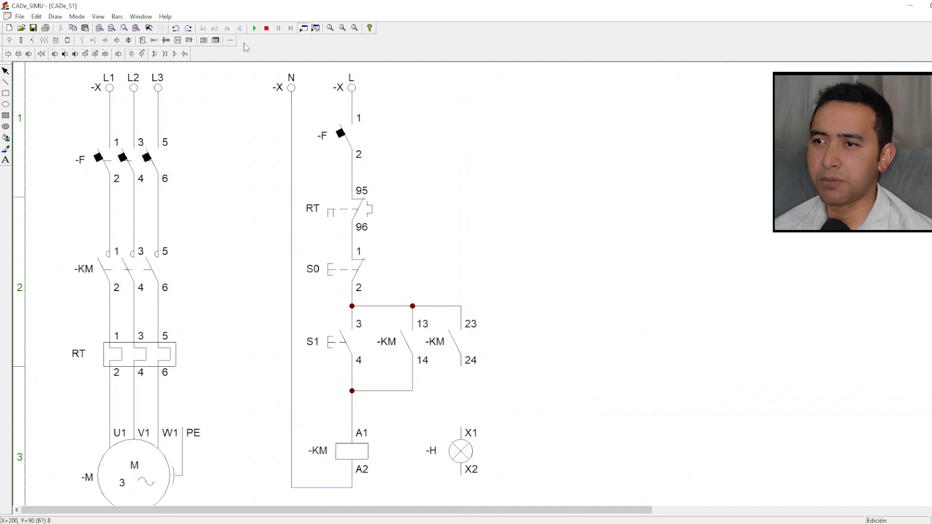
Wire terminal 24 of the KM contact to lamp terminal X1, and lamp terminal X2 to the neutral line under the KM coil
left_click(230, 41)
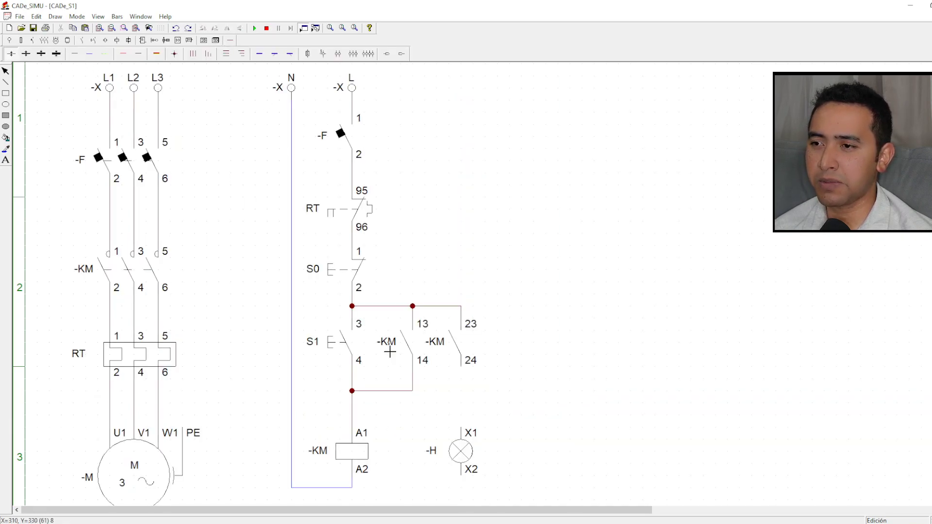
left_click_drag(471, 374, 475, 426)
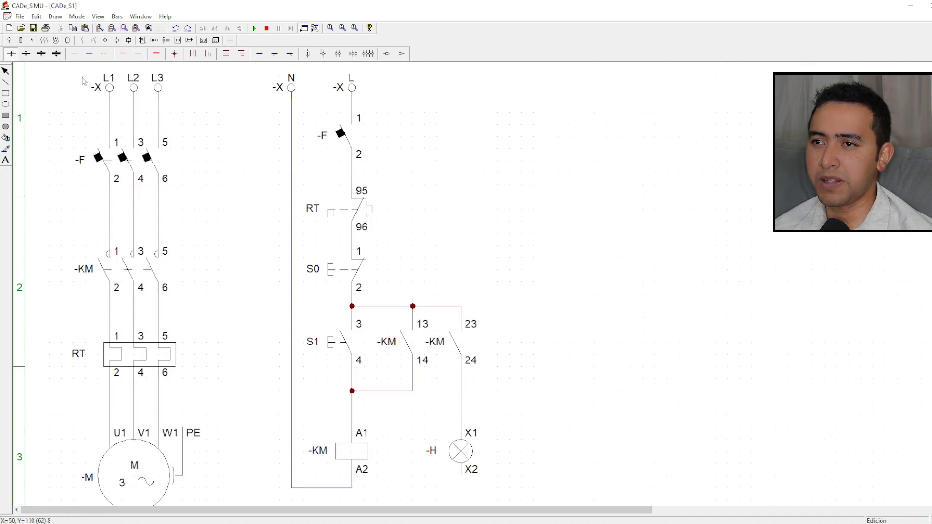
left_click(77, 54)
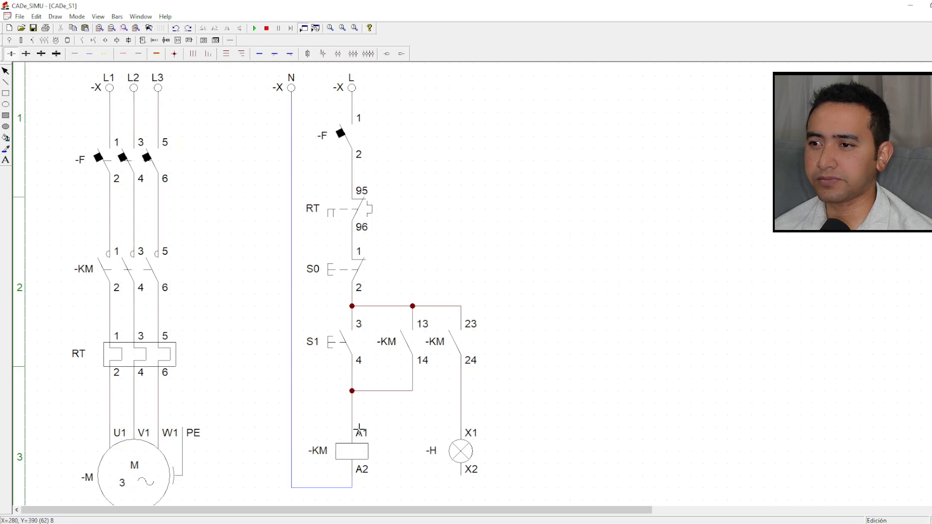
left_click_drag(360, 492, 461, 488)
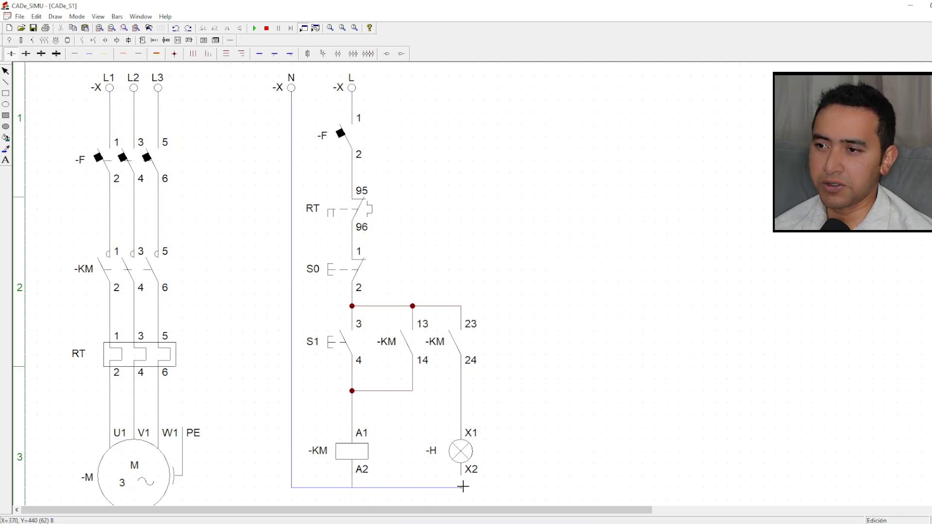
right_click(516, 408)
left_click(339, 280)
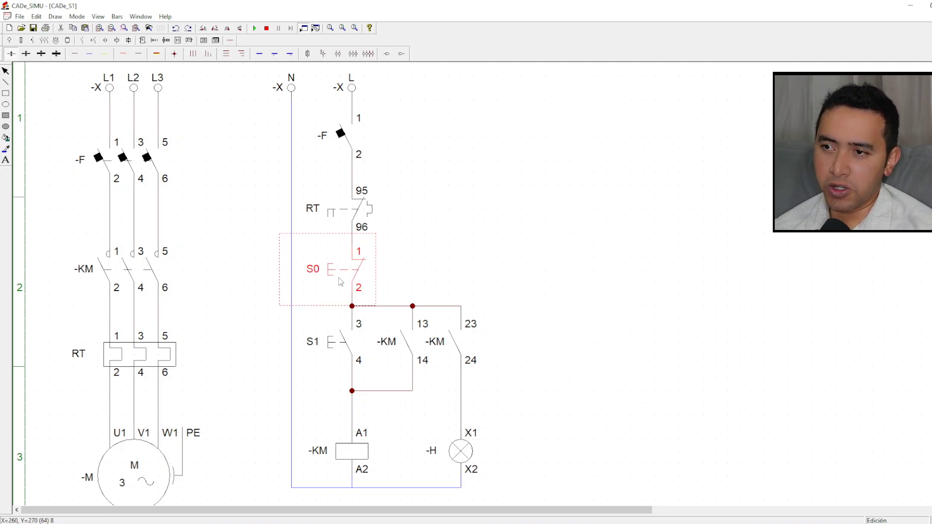
left_click(354, 348)
left_click(472, 459)
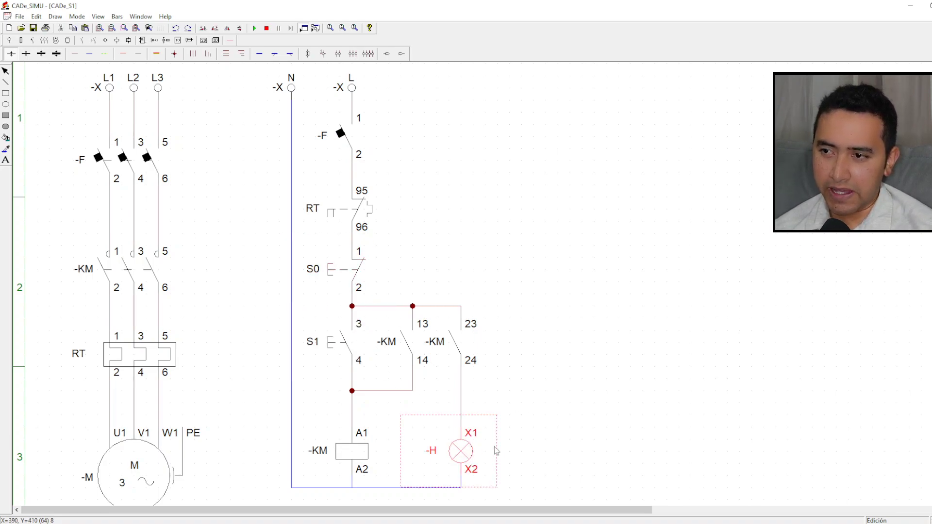
left_click(603, 407)
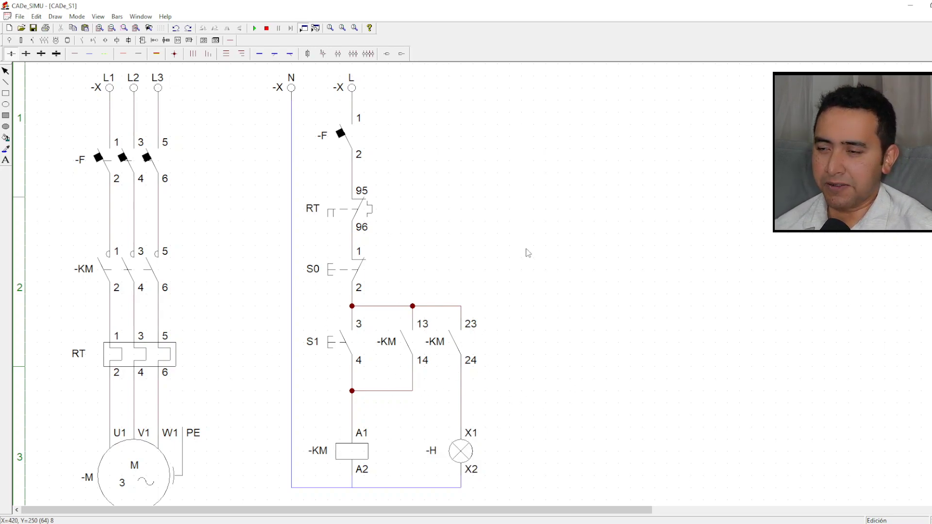
Simulate the circuit with both breakers F closed, actuate S1 to check the motor and lamp -H, and end the simulation
left_click(255, 28)
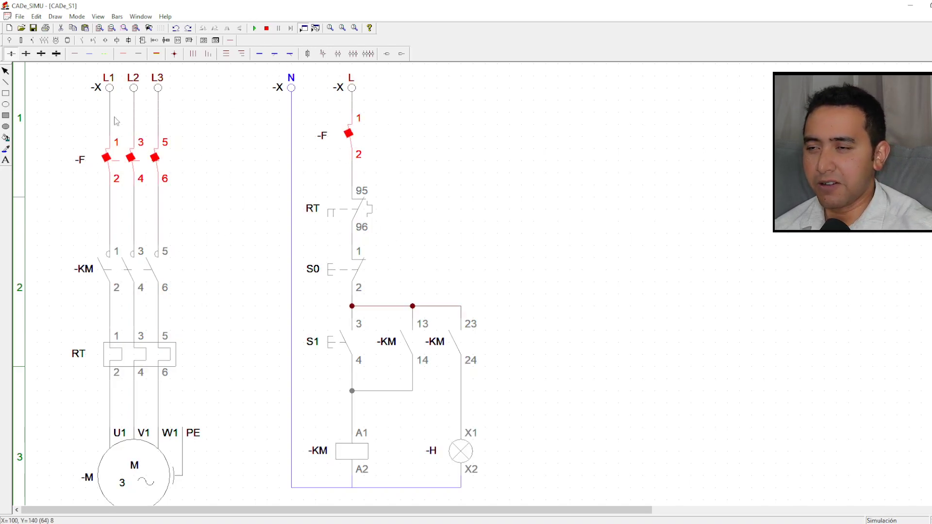
left_click(333, 344)
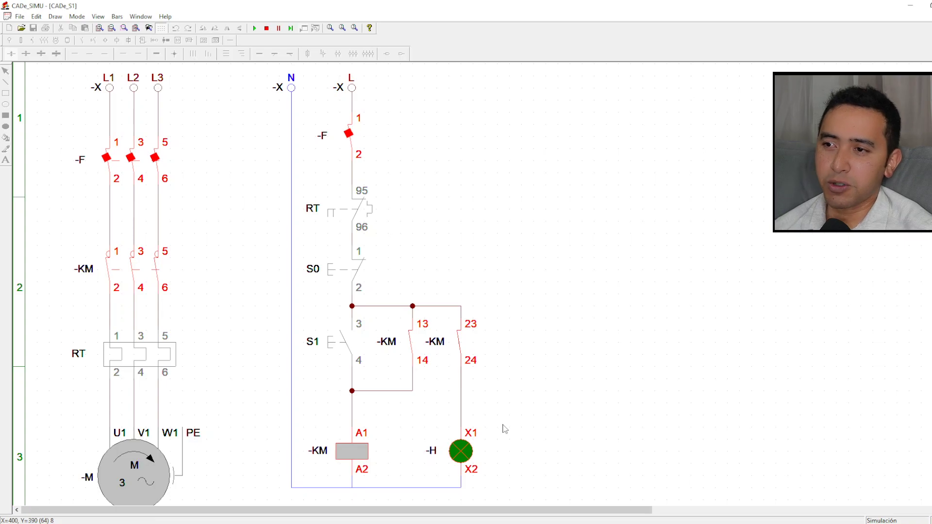
left_click(267, 29)
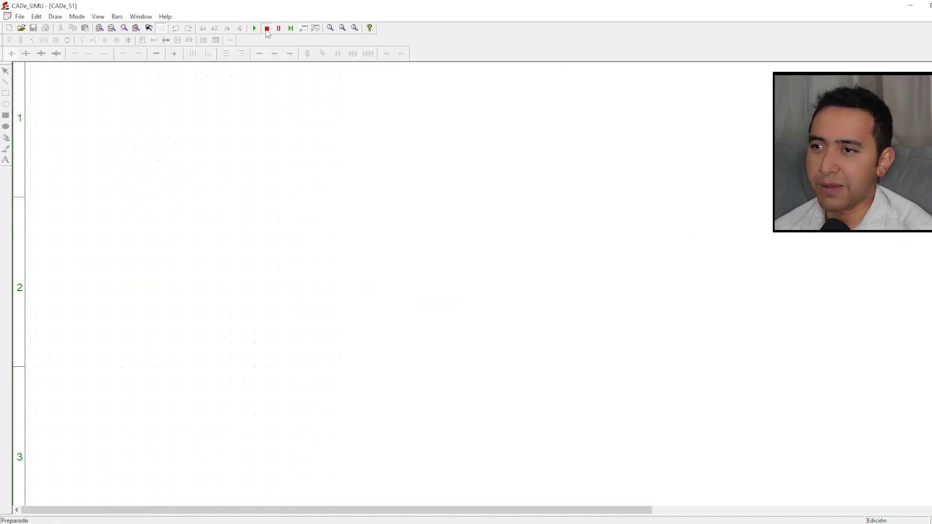
left_click(83, 41)
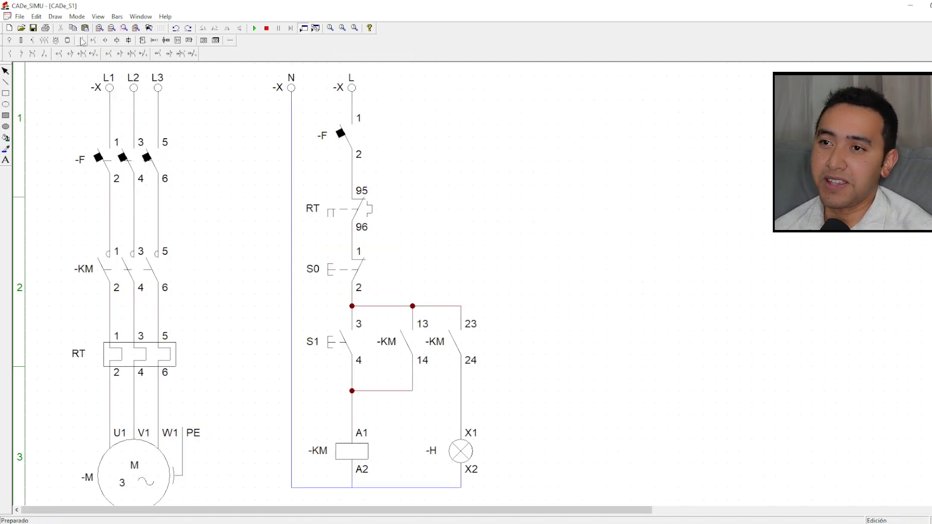
left_click(22, 54)
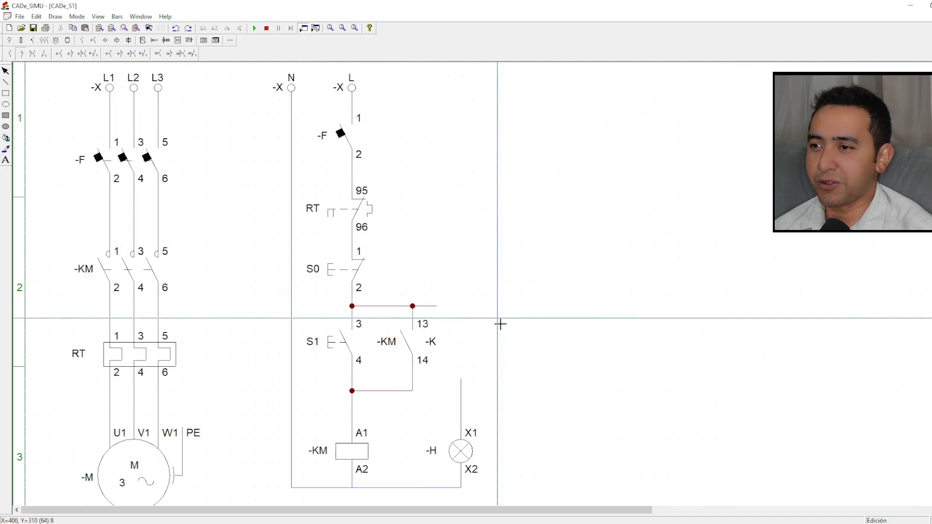
left_click(537, 325)
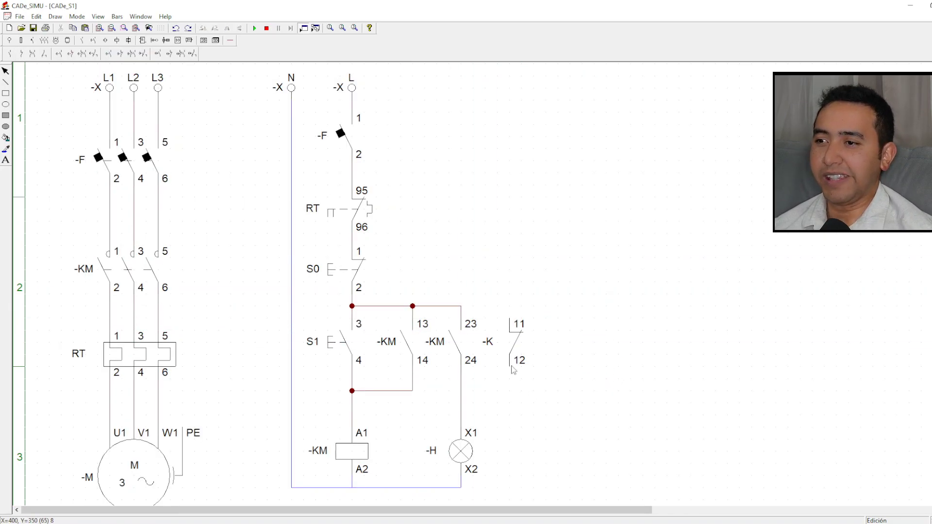
left_click(512, 350)
key("Delete")
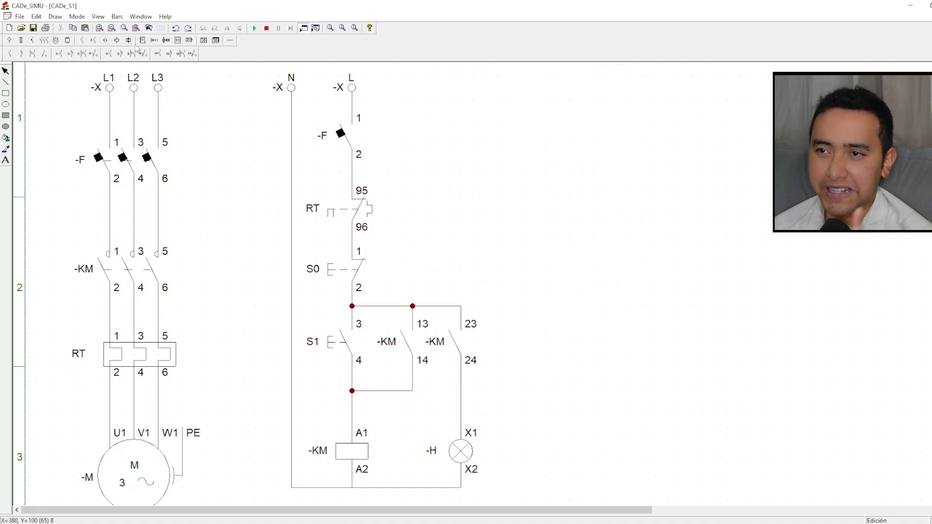
Place a normally closed auxiliary contact beside the KM 23-24 contact, name it -KM and assign it terminals 31-32
left_click(10, 54)
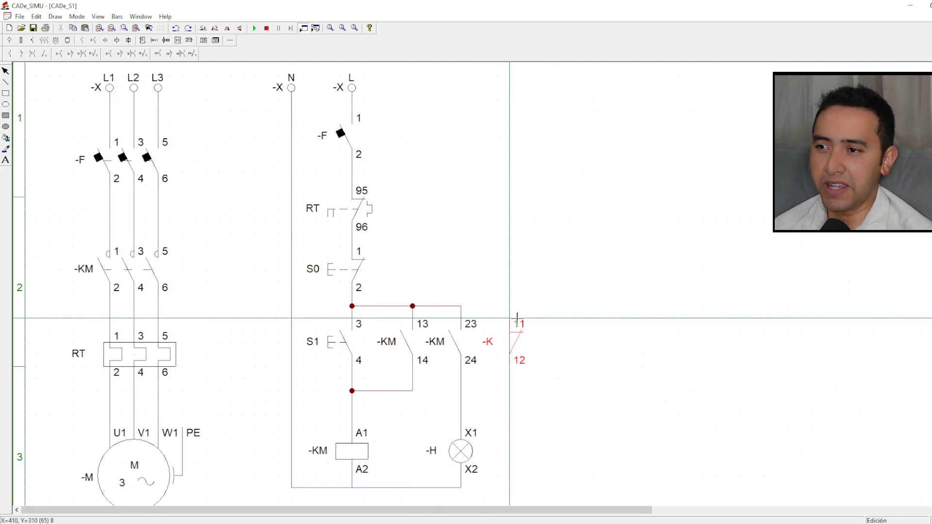
left_click(519, 321)
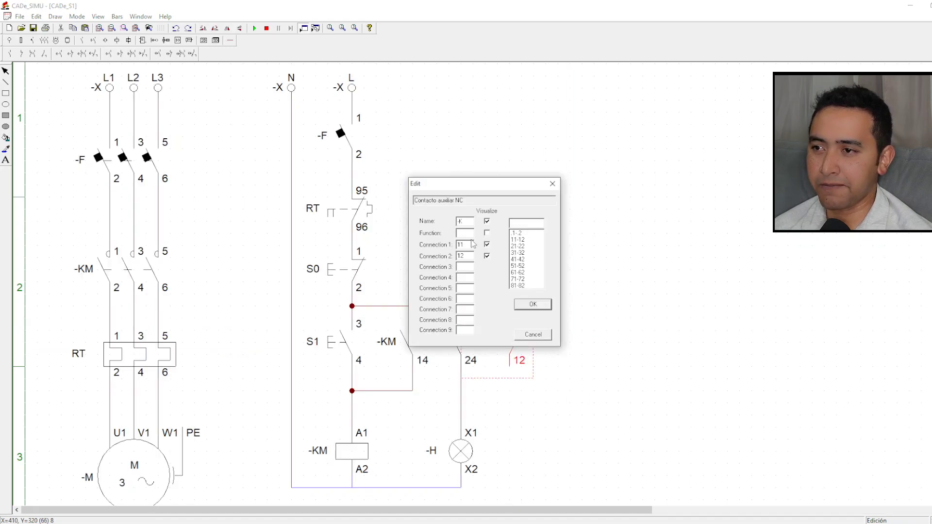
left_click(531, 240)
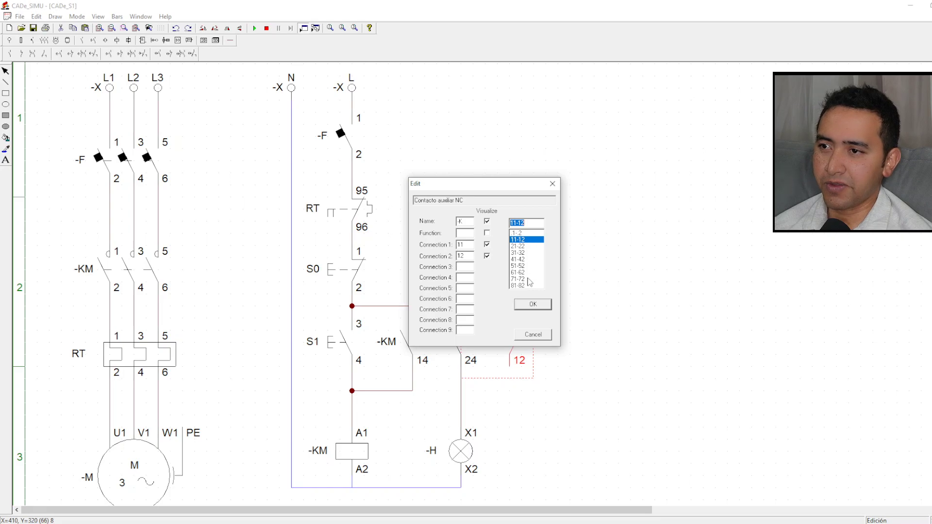
left_click(526, 253)
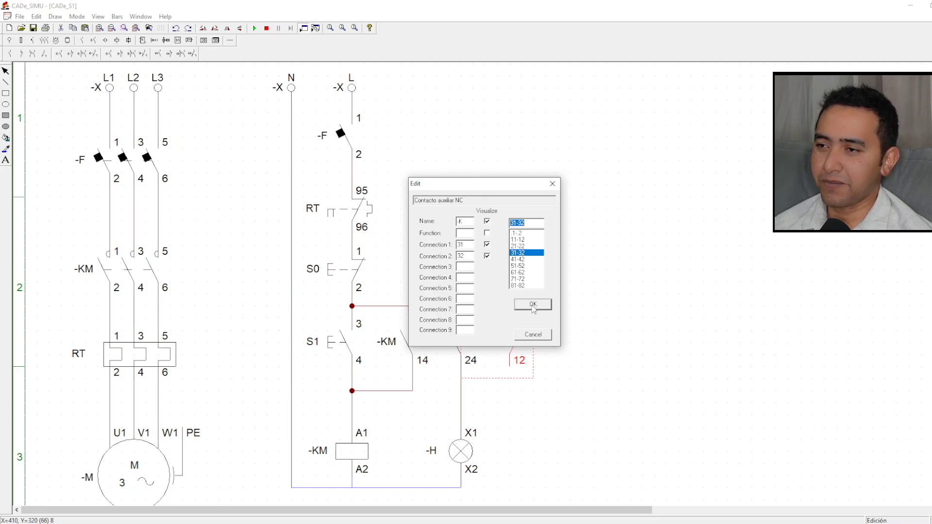
left_click(465, 222)
type("M")
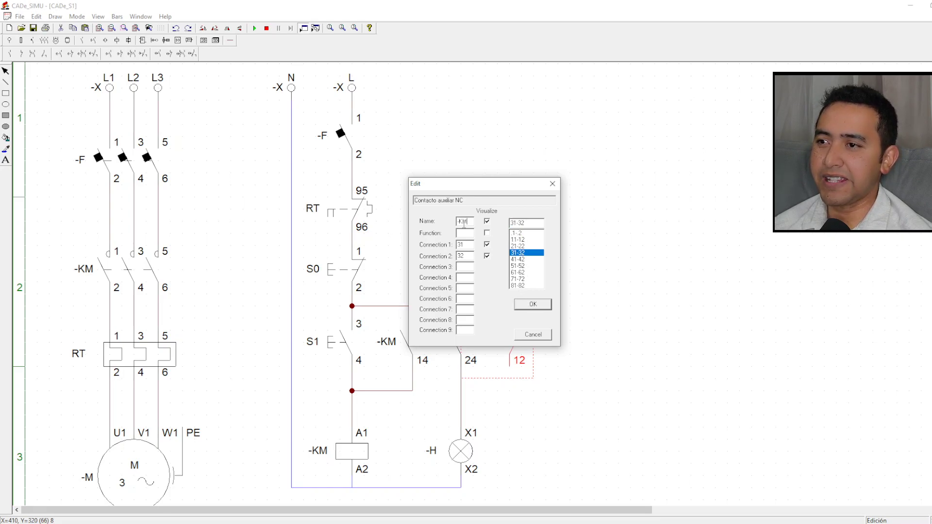
left_click(533, 305)
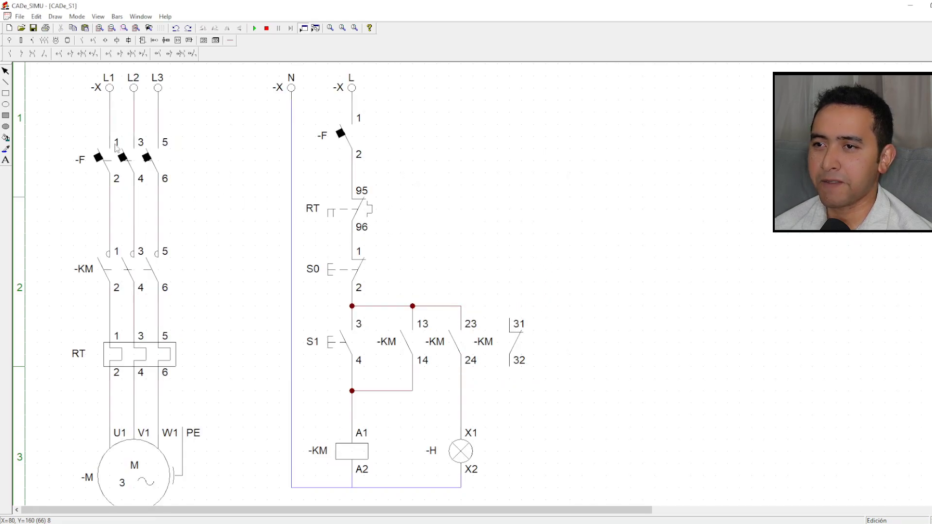
Wire terminal 31 of the normally closed KM contact to the branch above contact 23-24 and add a junction node there
left_click(230, 40)
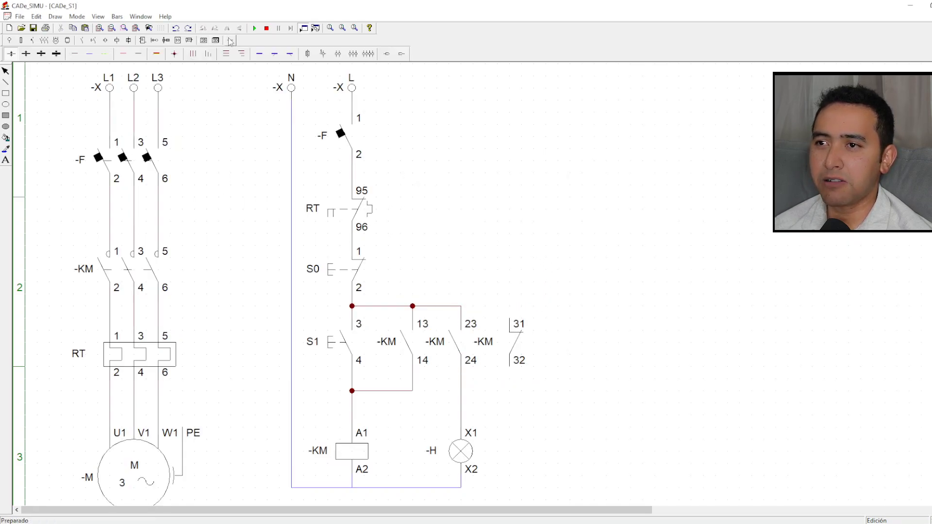
left_click(74, 54)
left_click_drag(467, 310, 510, 319)
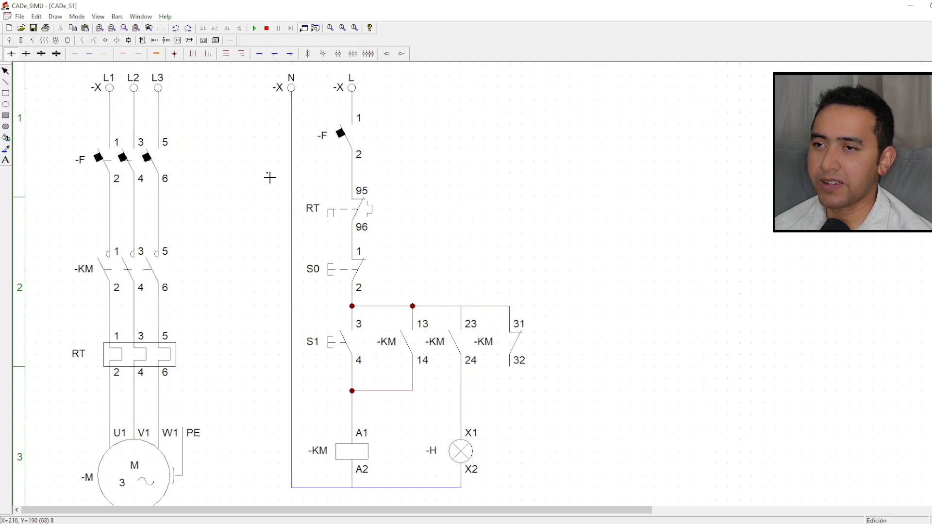
left_click(175, 53)
left_click(461, 306)
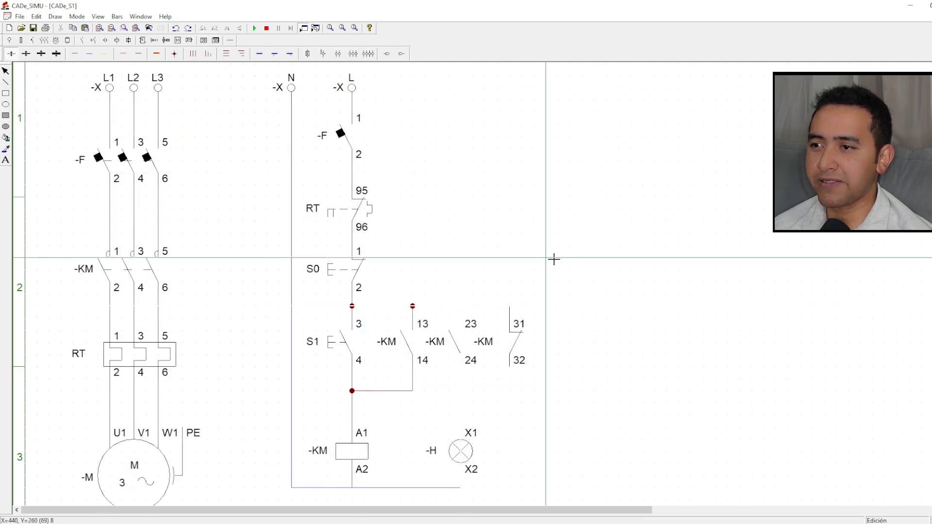
Place a second indicator lamp -H below the KM 31-32 contact and set its color to Red
left_click(116, 40)
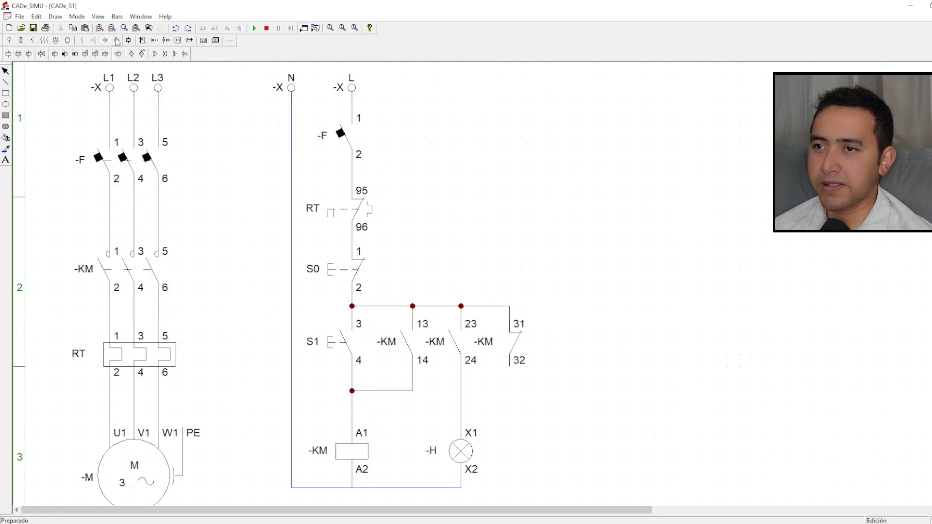
left_click(132, 55)
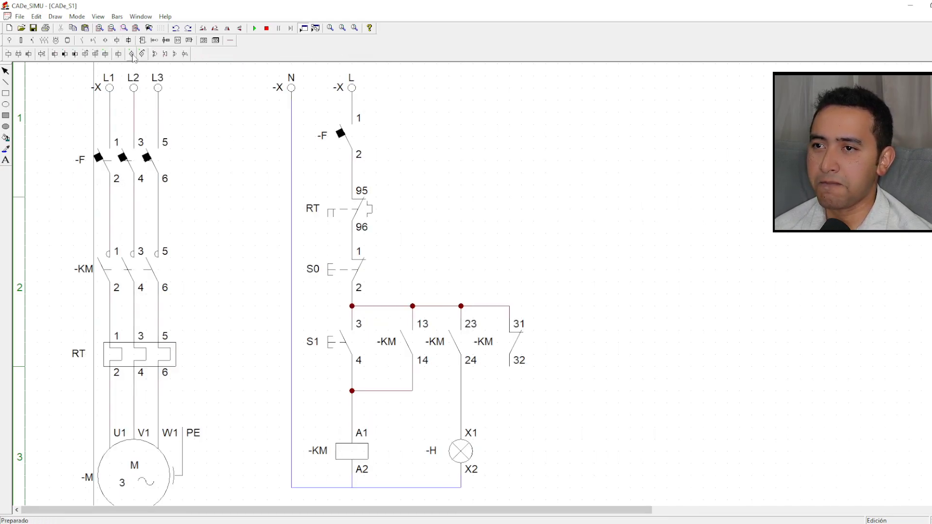
left_click(519, 437)
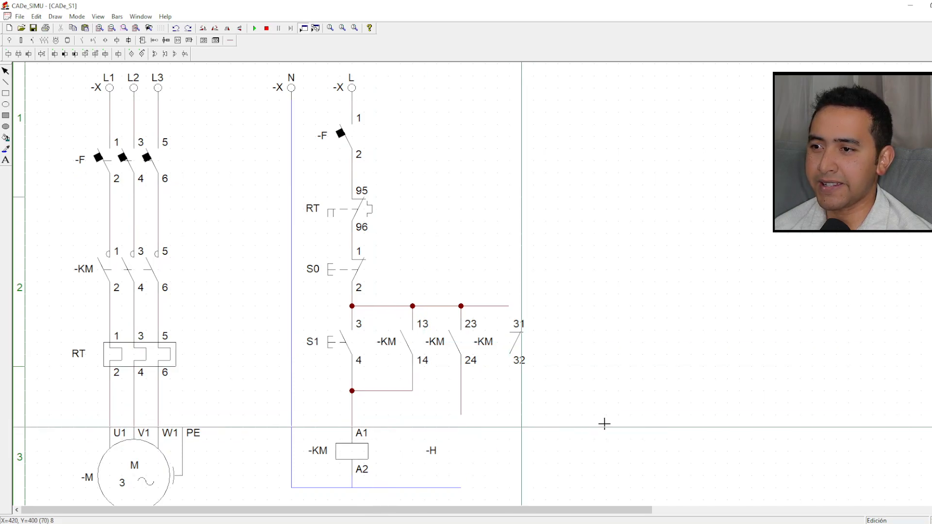
double_click(512, 459)
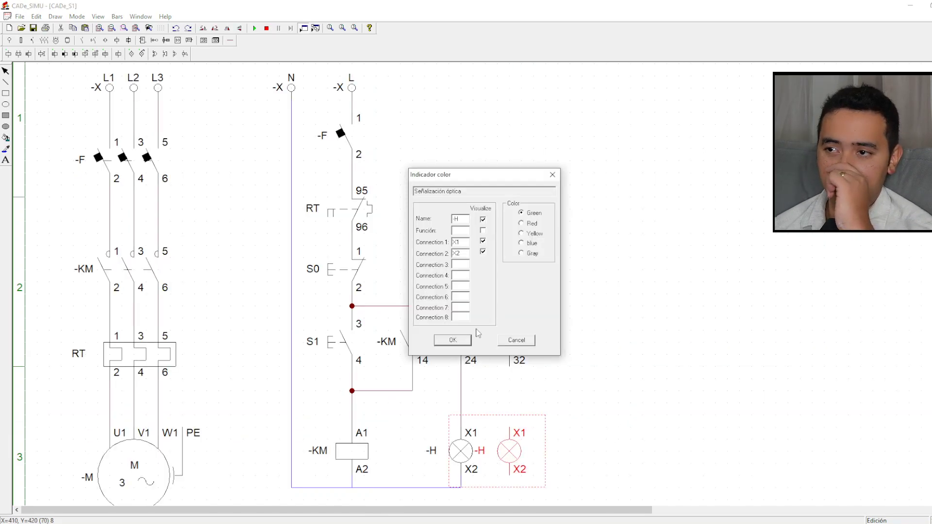
left_click(522, 224)
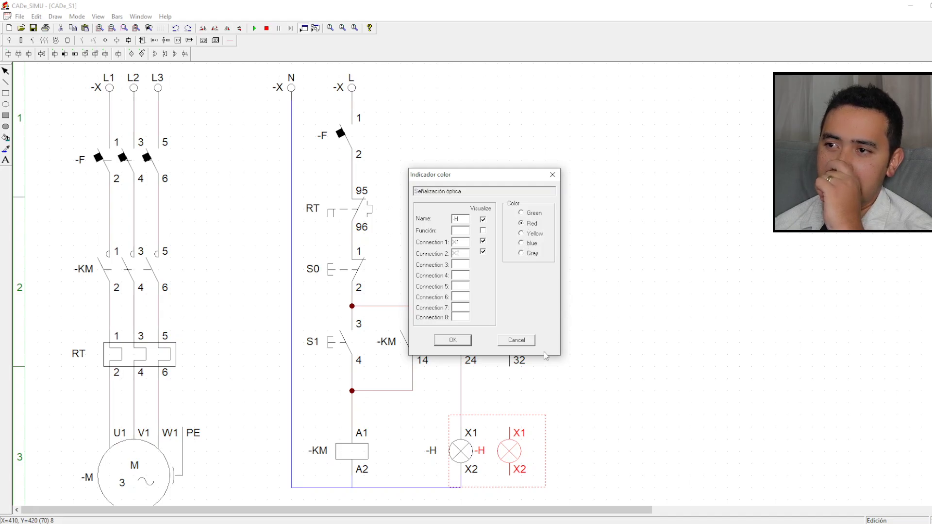
left_click(454, 342)
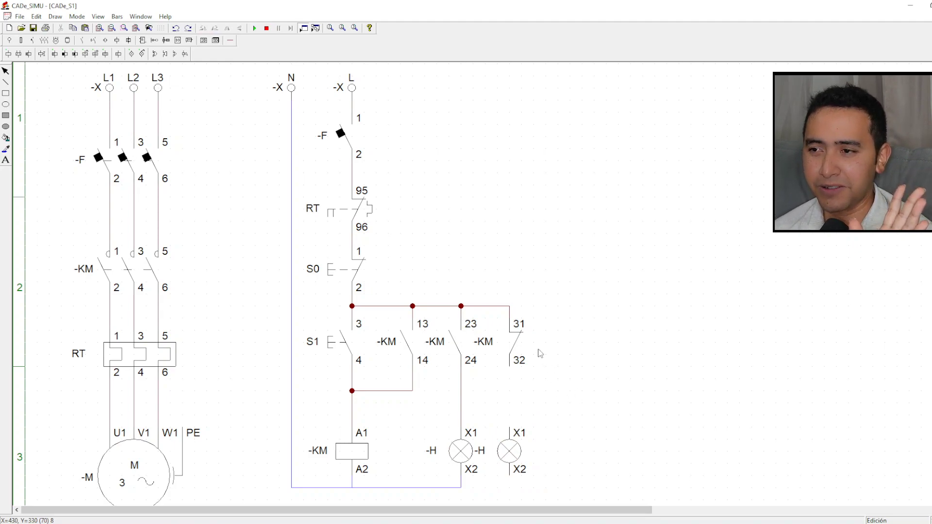
Wire terminal 32 of the normally closed KM contact to X1 of the second lamp -H, and connect its X2 to the neutral line
double_click(508, 342)
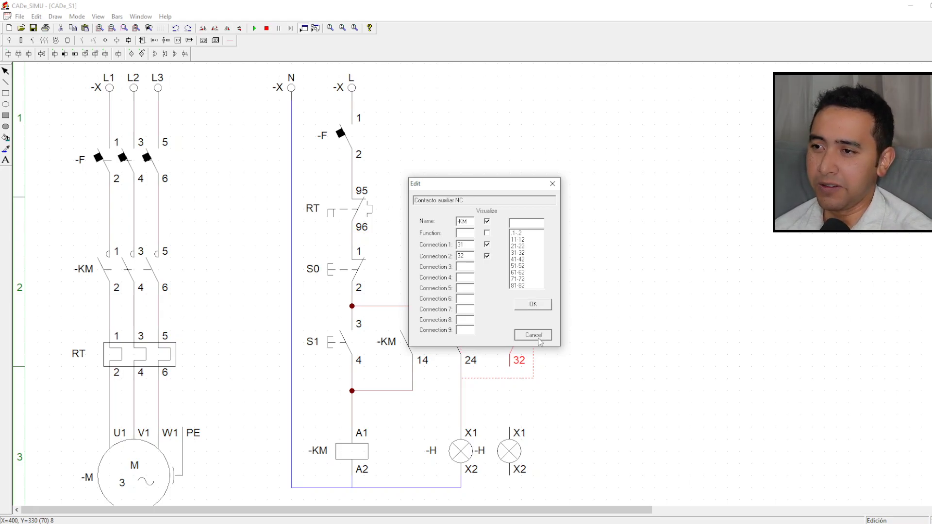
left_click(532, 304)
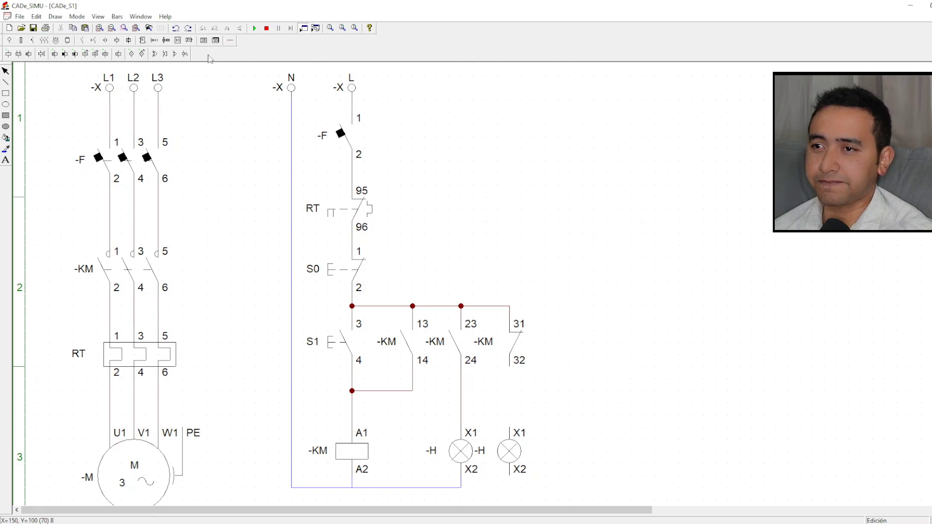
left_click(230, 41)
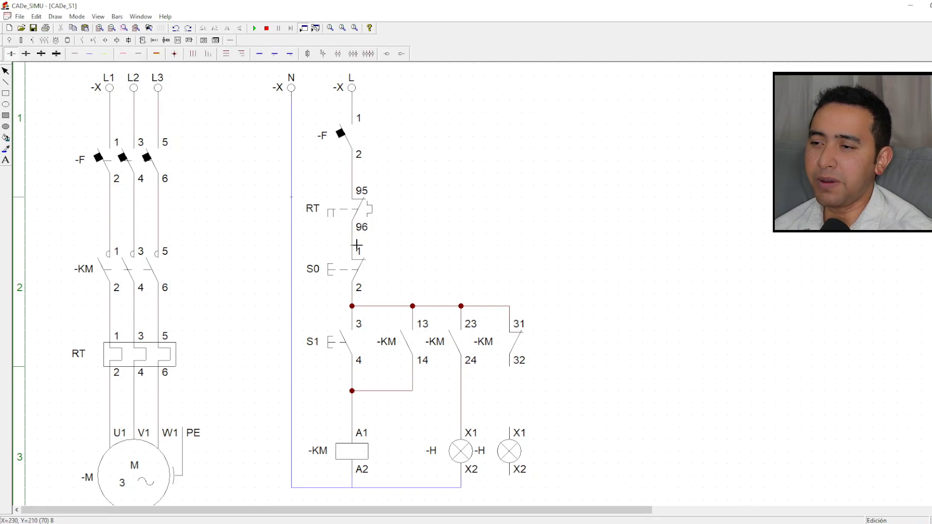
left_click_drag(509, 368, 523, 429)
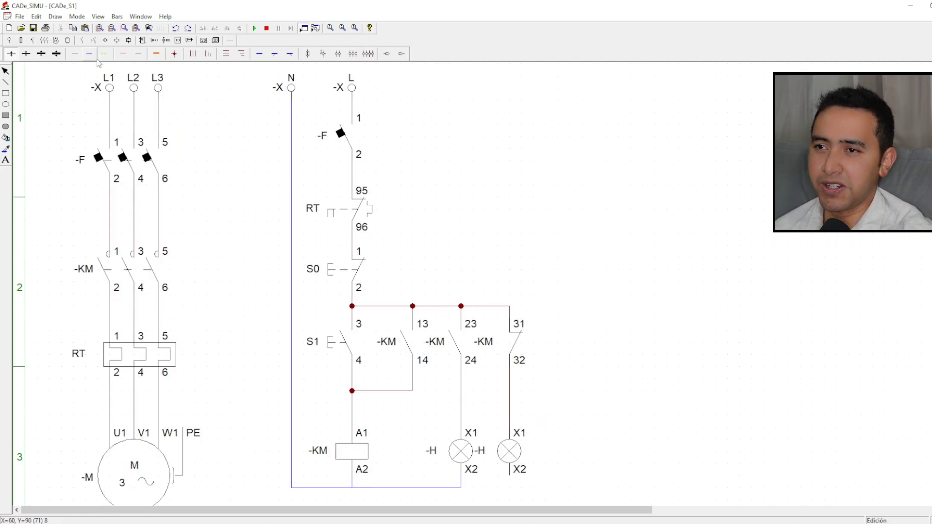
left_click_drag(470, 491, 522, 484)
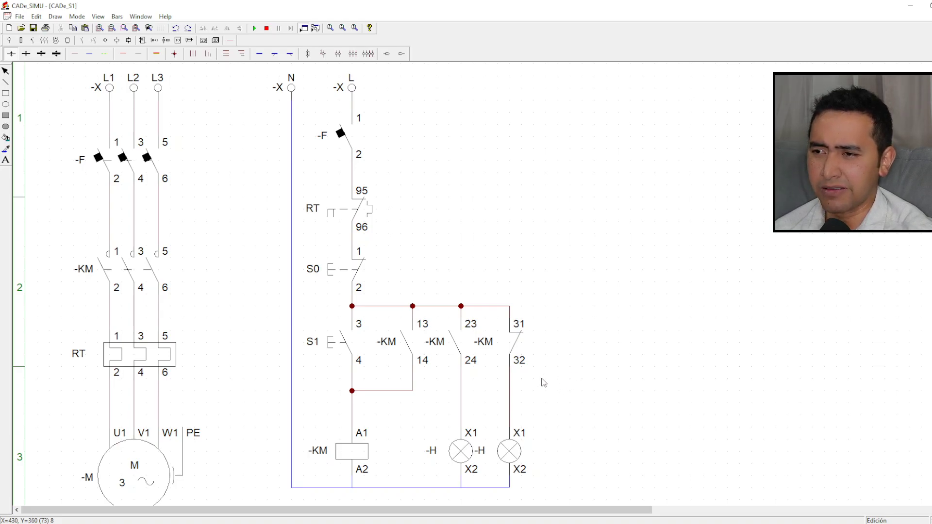
Simulate the circuit with both breakers F closed, actuate S1 and S0 to check the green and red lamps, and end the simulation
left_click(254, 29)
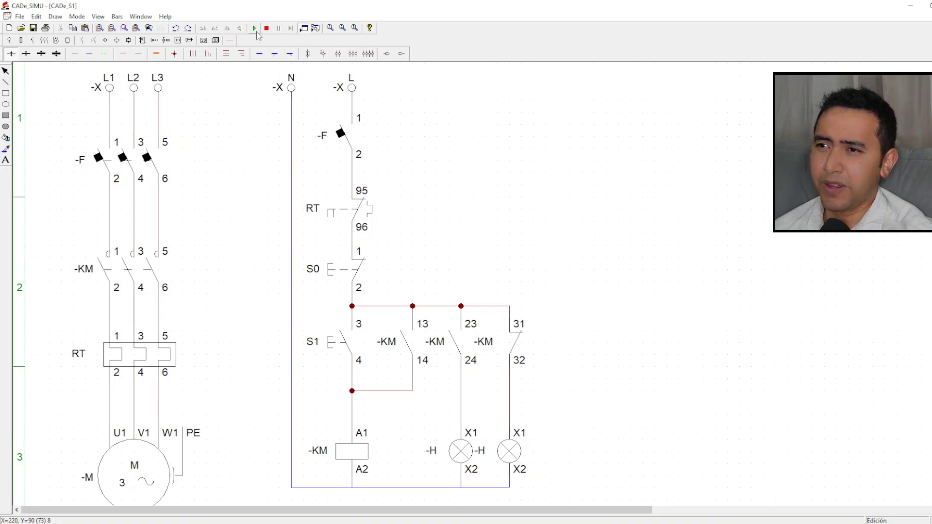
left_click(136, 170)
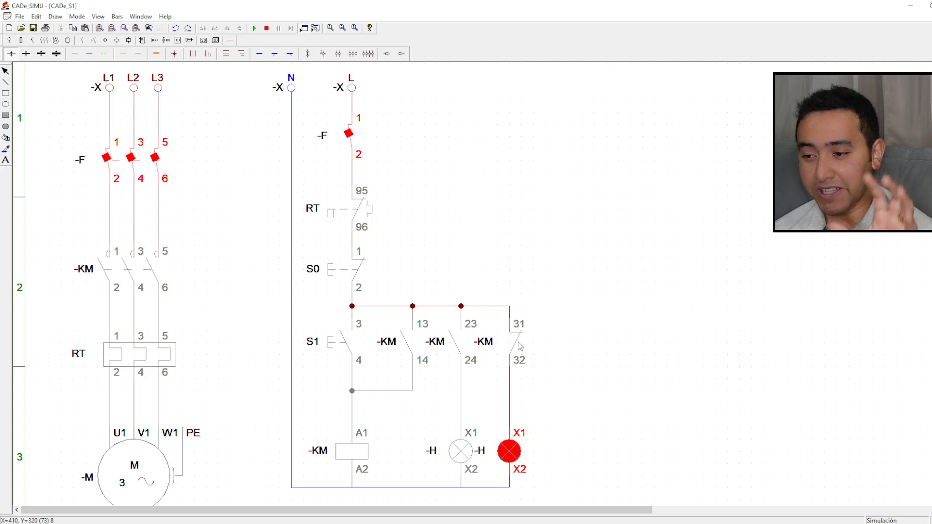
left_click(332, 343)
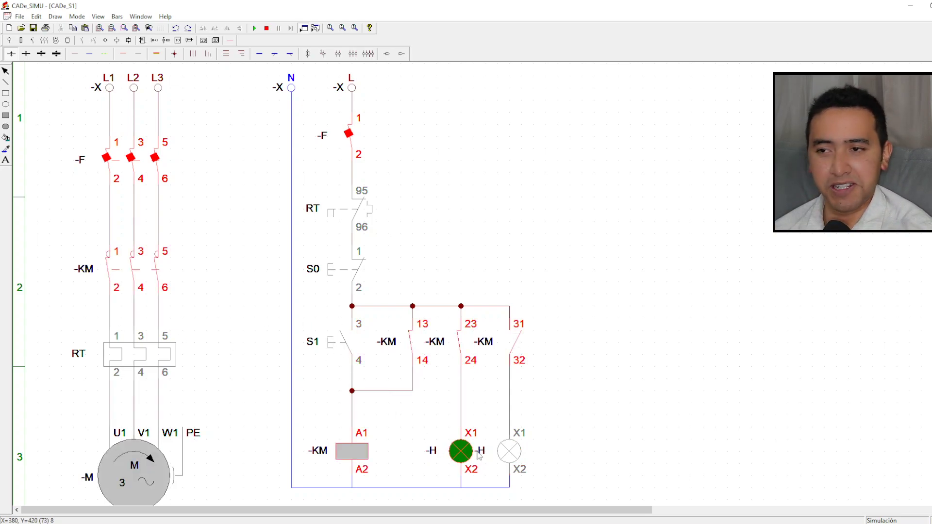
left_click(343, 281)
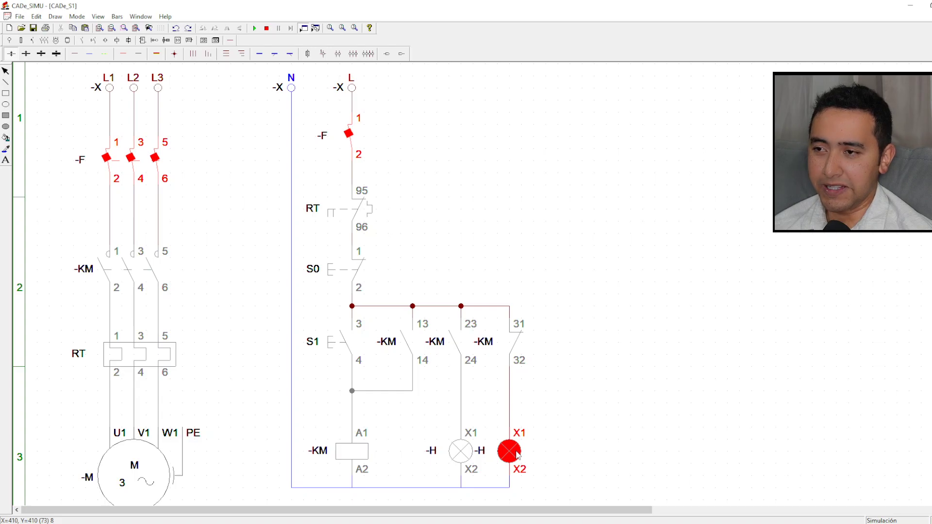
left_click(267, 29)
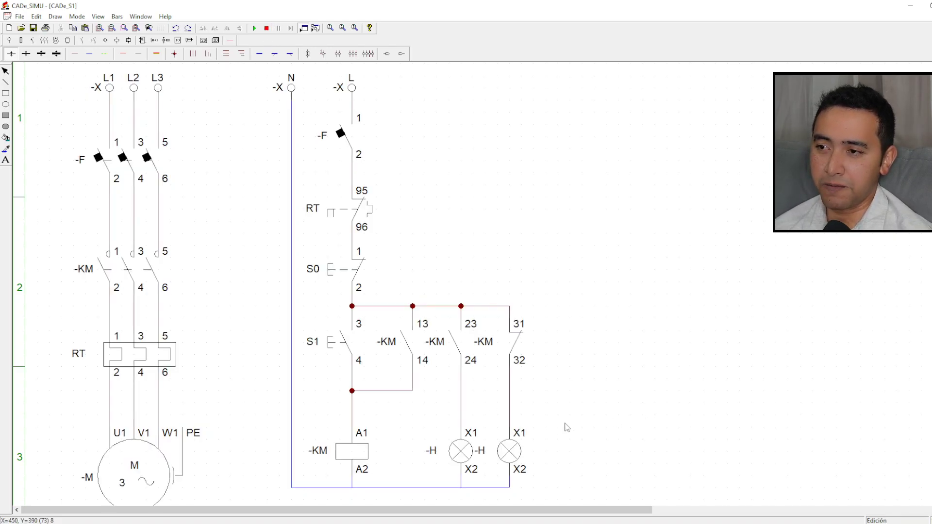
Delete the red lamp -H, the normally closed KM 31-32 contact and their vertical connecting wires
left_click(513, 463)
key("Delete")
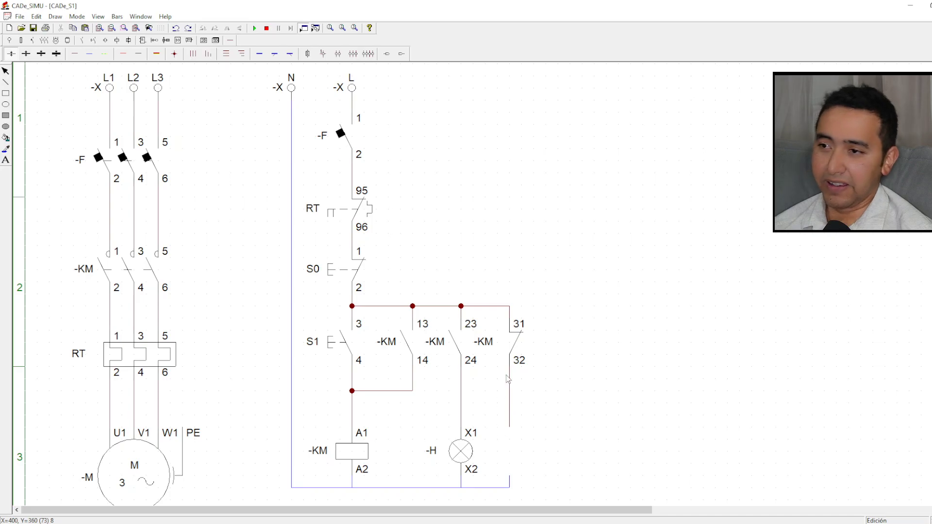
left_click(514, 350)
key("Delete")
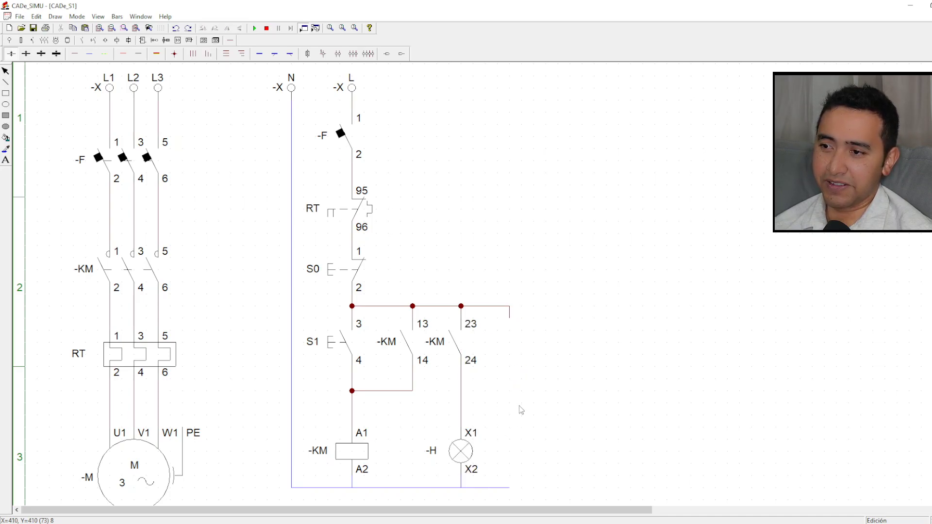
Simulate the circuit with only the green lamp, alternately starting with S1 and stopping with S0 several times, and end the simulation
left_click(255, 29)
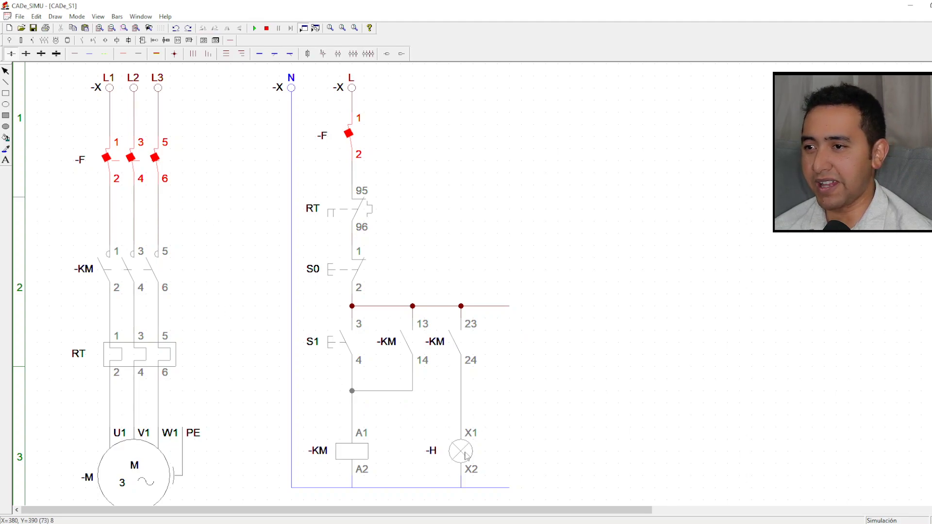
left_click(335, 349)
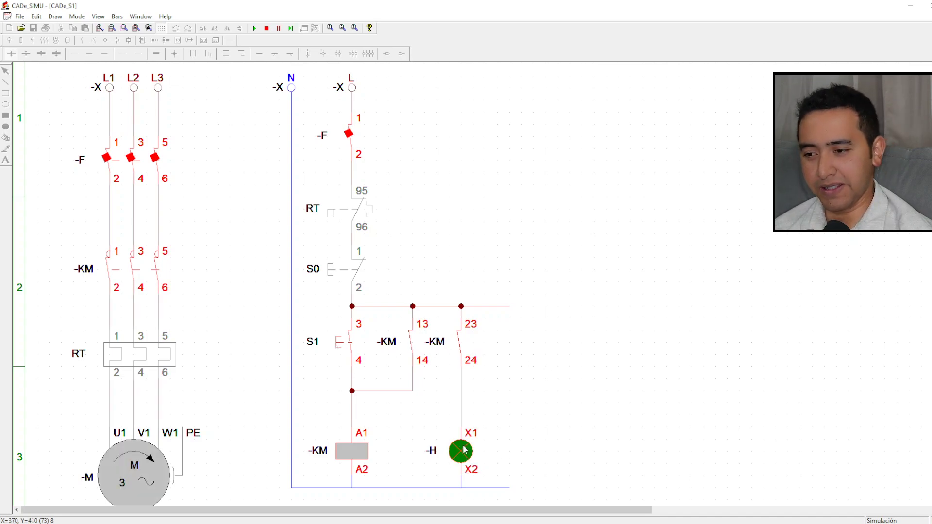
left_click(336, 273)
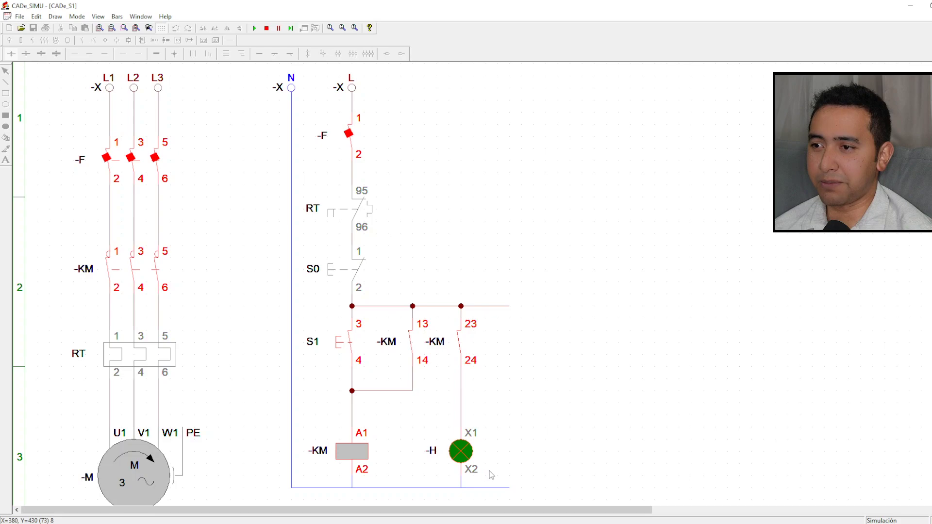
left_click(340, 272)
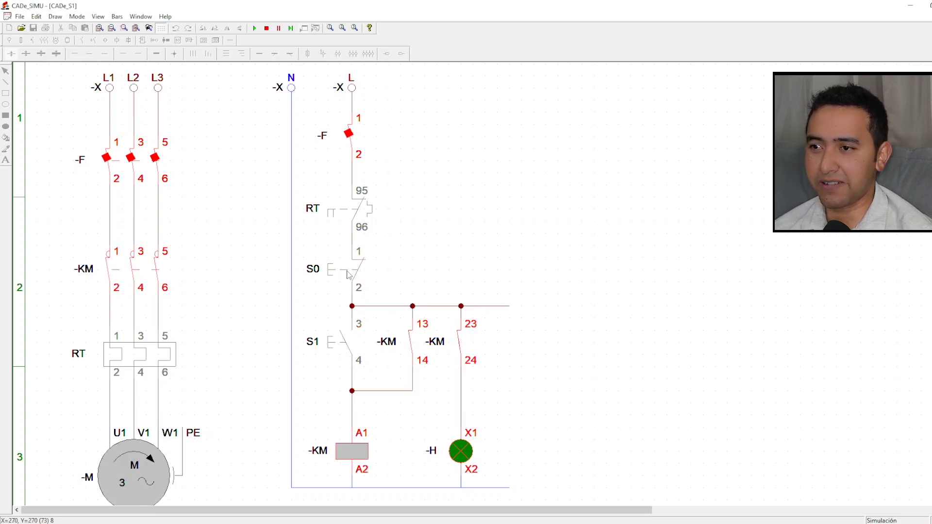
left_click(335, 270)
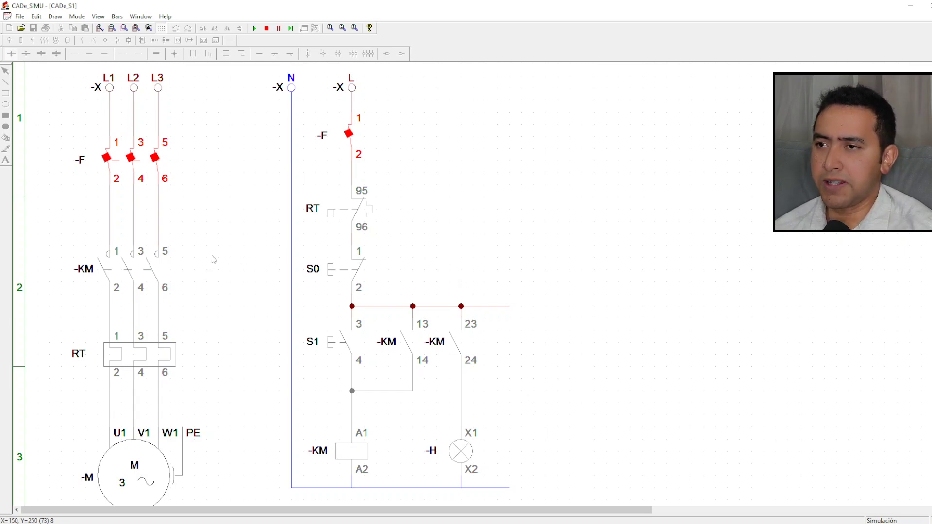
left_click(325, 344)
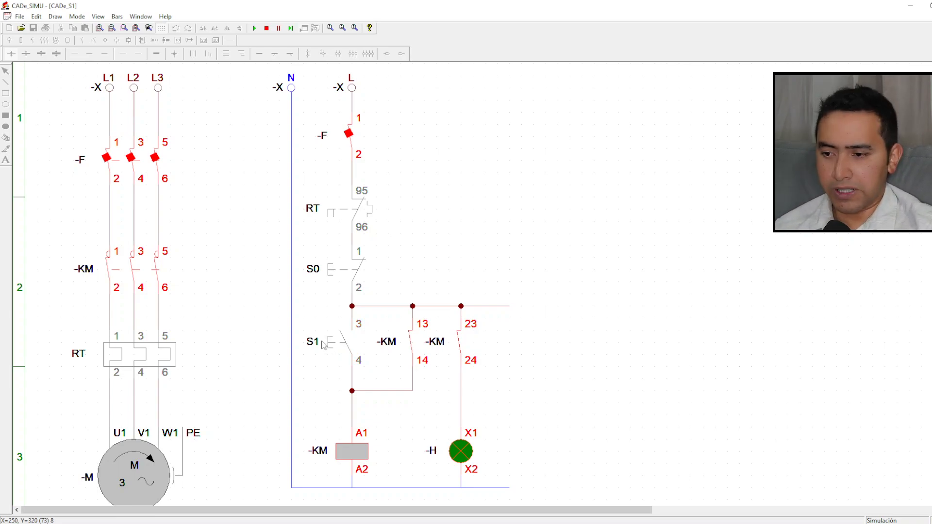
left_click(340, 270)
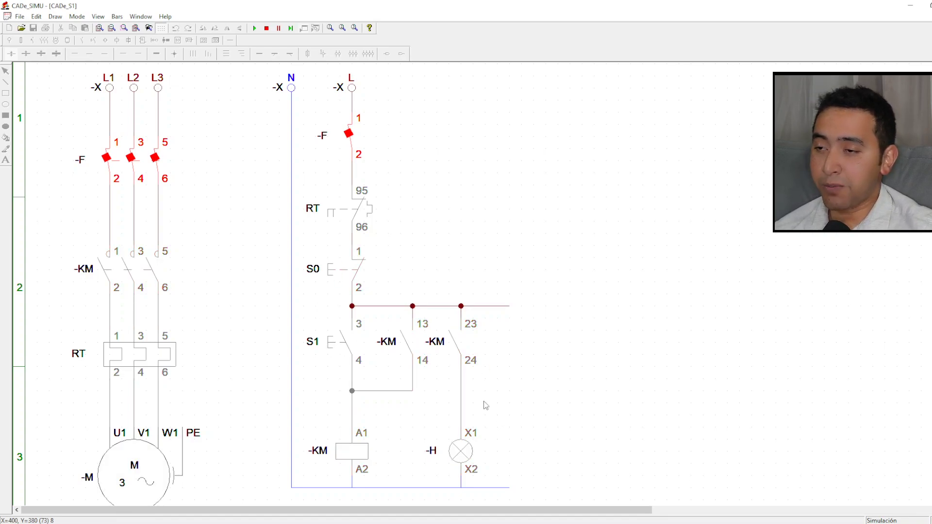
left_click(340, 344)
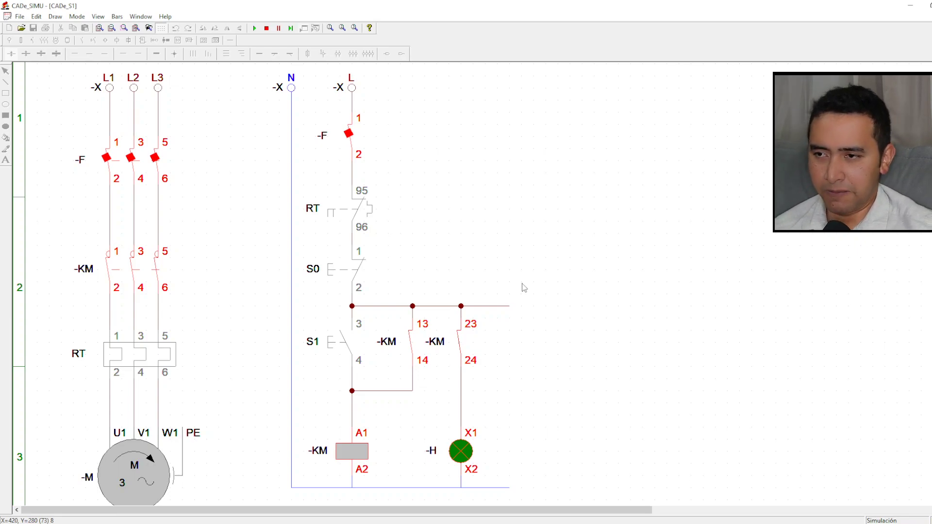
left_click(267, 28)
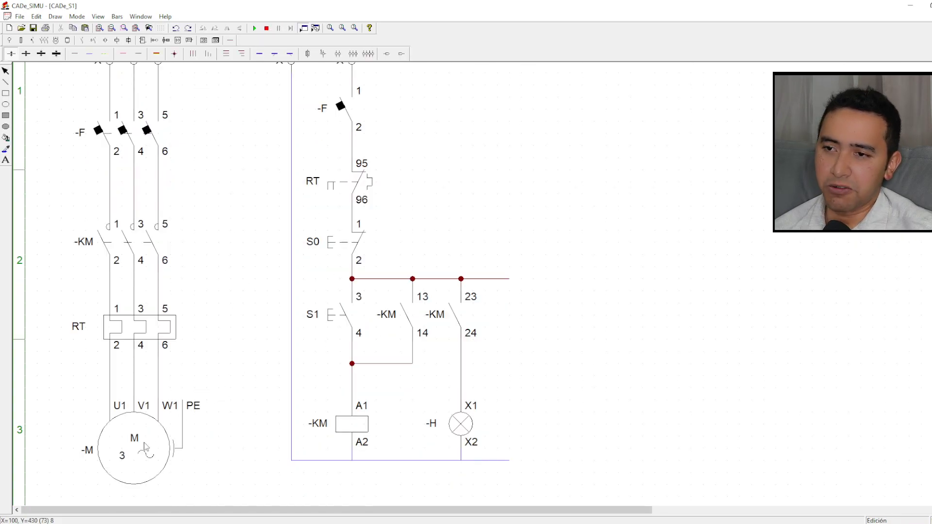
Move motor -M slightly down so that its U1, V1 and W1 terminals detach from the wires below RT
left_click(145, 447)
left_click_drag(146, 446, 146, 459)
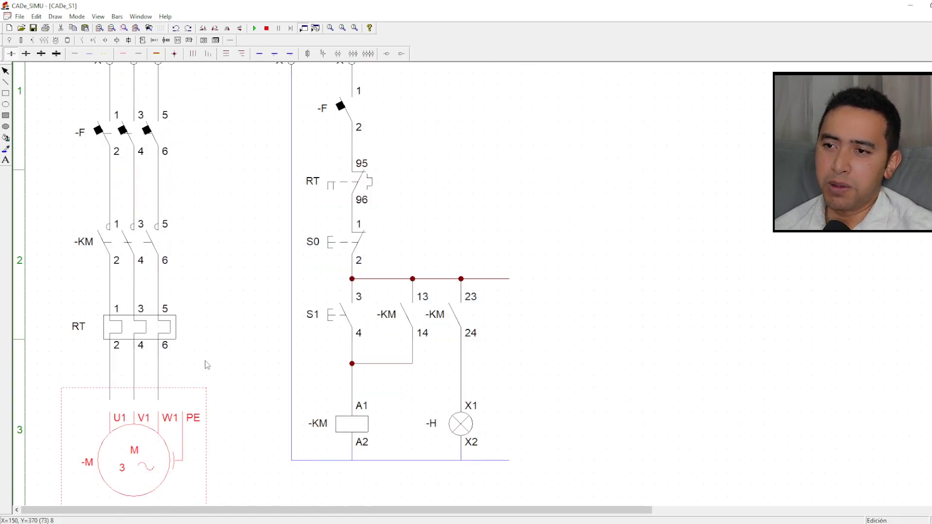
left_click(222, 309)
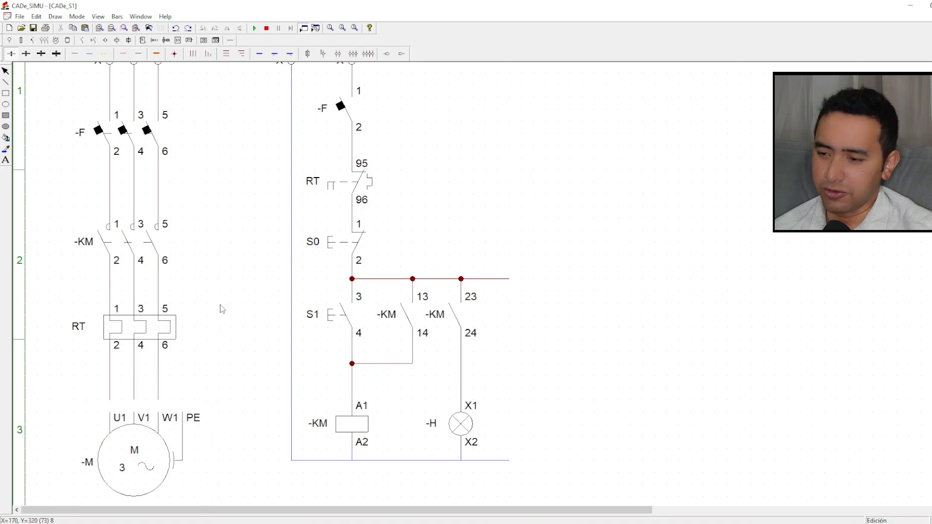
Simulate the circuit with the motor disconnected, close both breakers F, actuate S1 to check lamp -H, and end the simulation
left_click(255, 28)
scroll(235, 299, "up", 3)
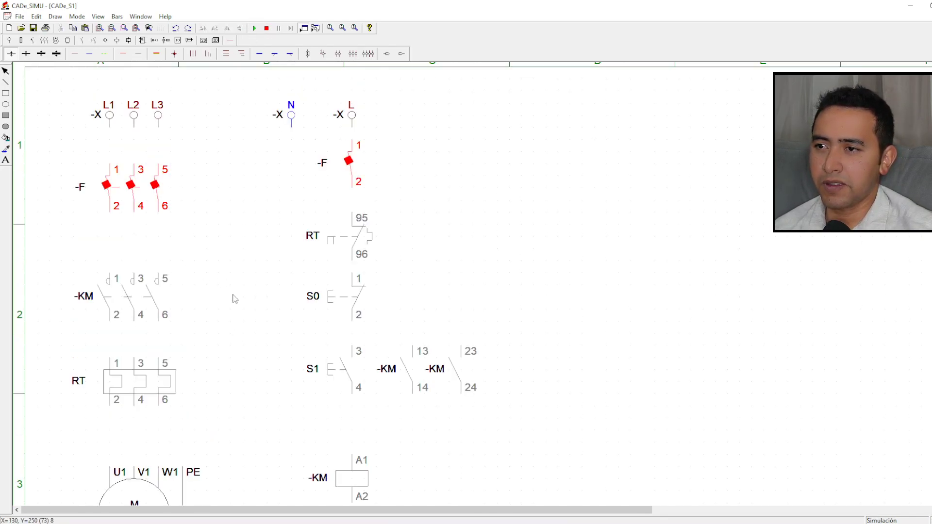
scroll(234, 299, "down", 2)
left_click(338, 343)
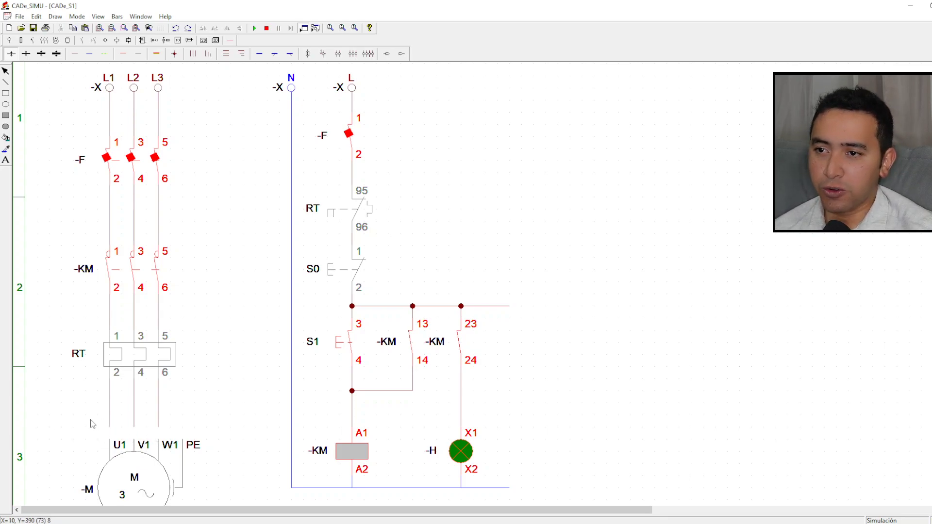
left_click(267, 29)
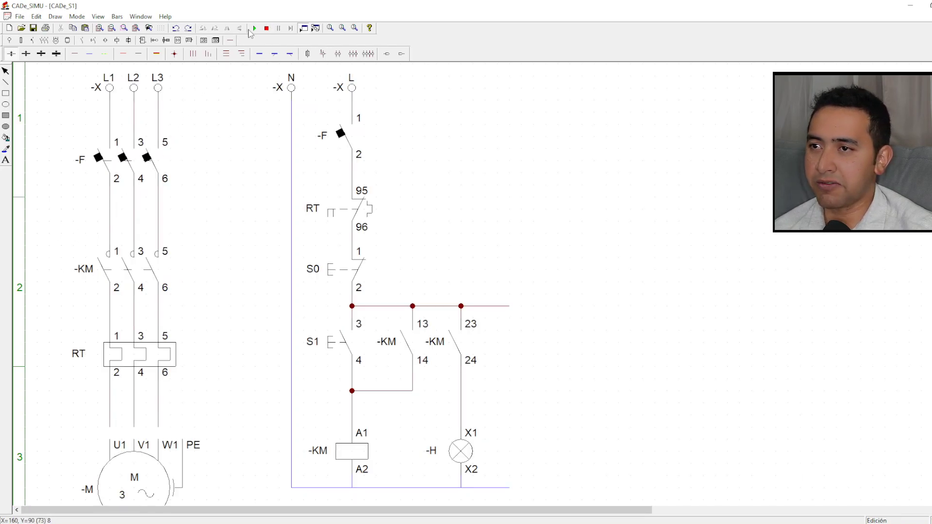
Repeat the simulation with motor -M still detached, latch KM through S1 to examine the lamp's indication, and end the simulation
mouse_move(137, 478)
left_mouse_down()
mouse_move(139, 467)
mouse_move(141, 479)
left_mouse_up()
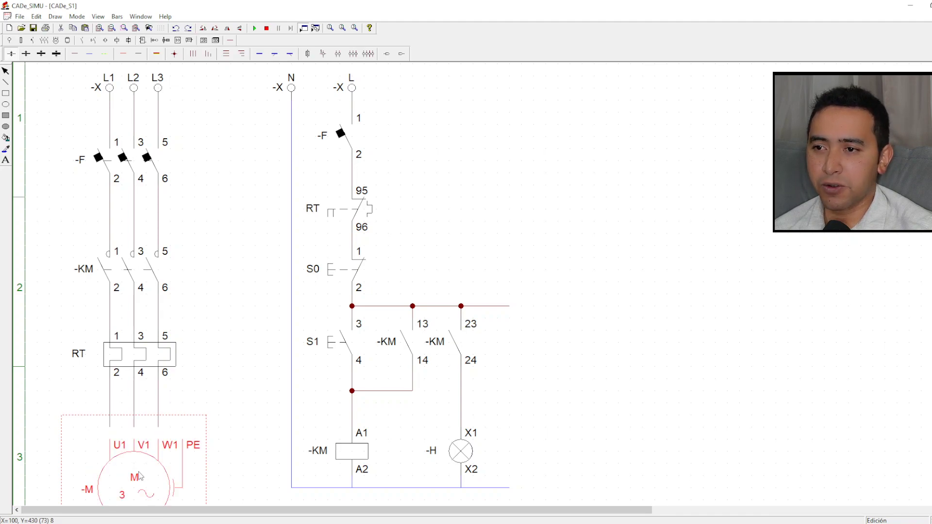
left_click(236, 377)
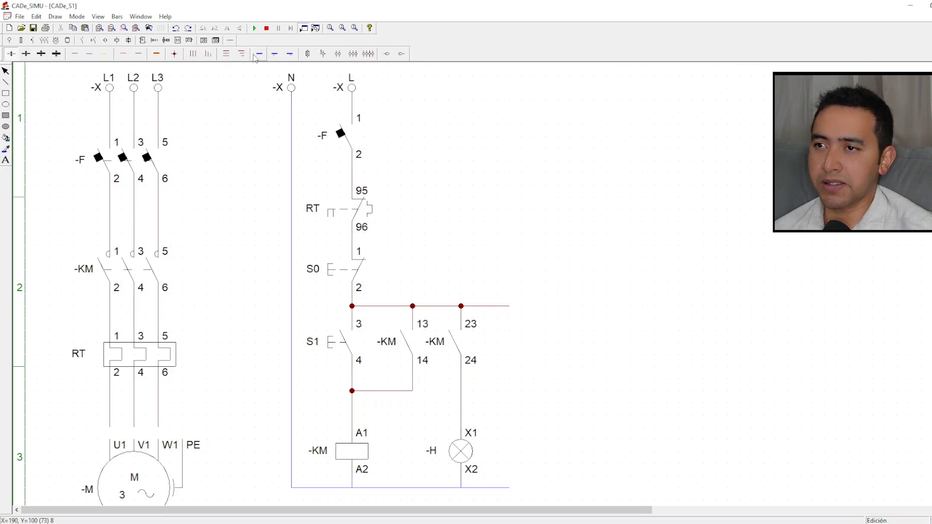
left_click(255, 28)
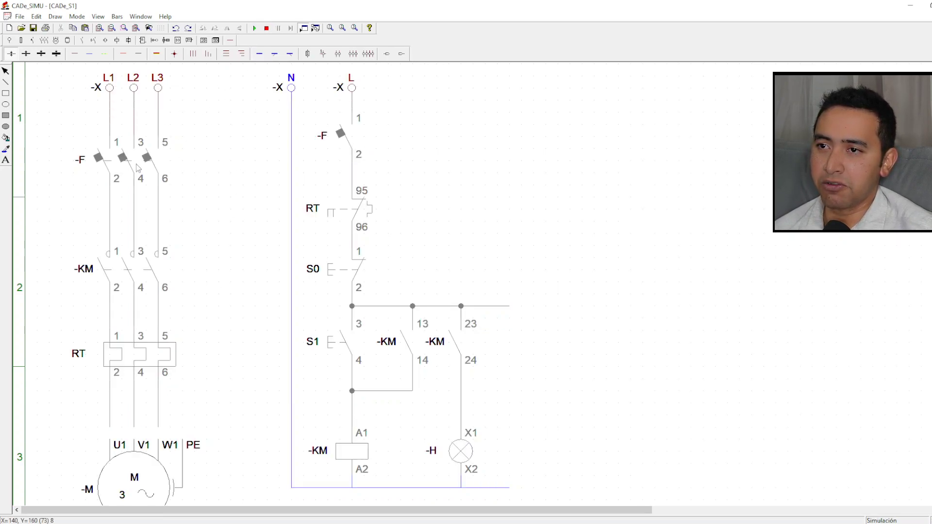
left_click(339, 356)
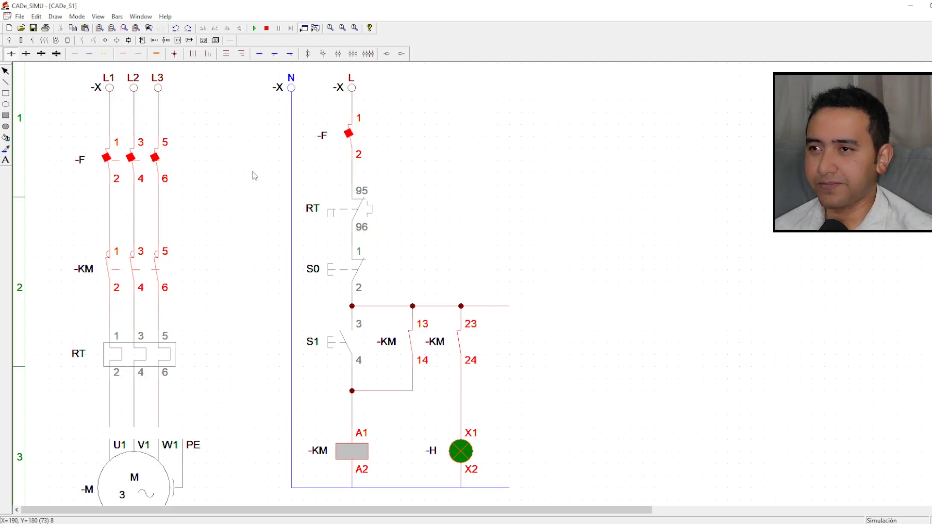
left_click(266, 27)
Move motor -M back onto the wires below RT, simulate starting with S1, and trip overload relay RT to check lamp -H
left_click_drag(146, 466, 146, 462)
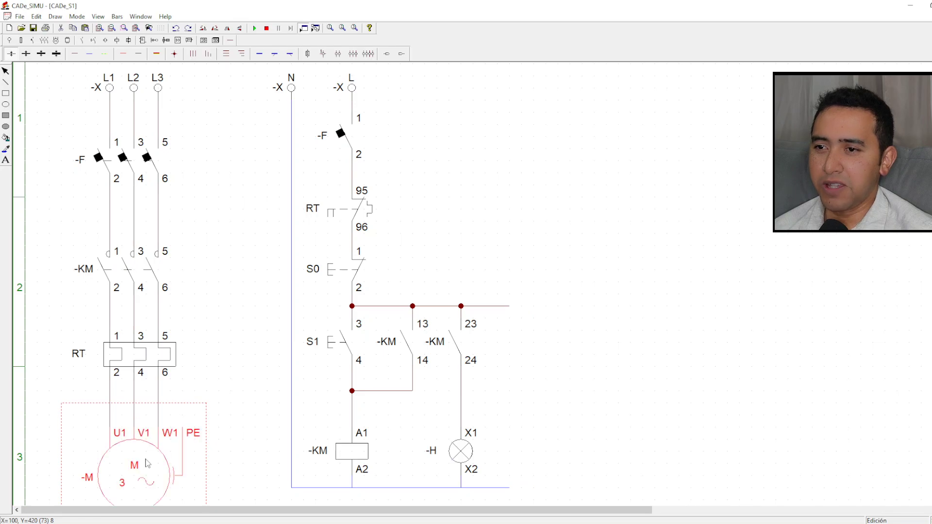
left_click(255, 28)
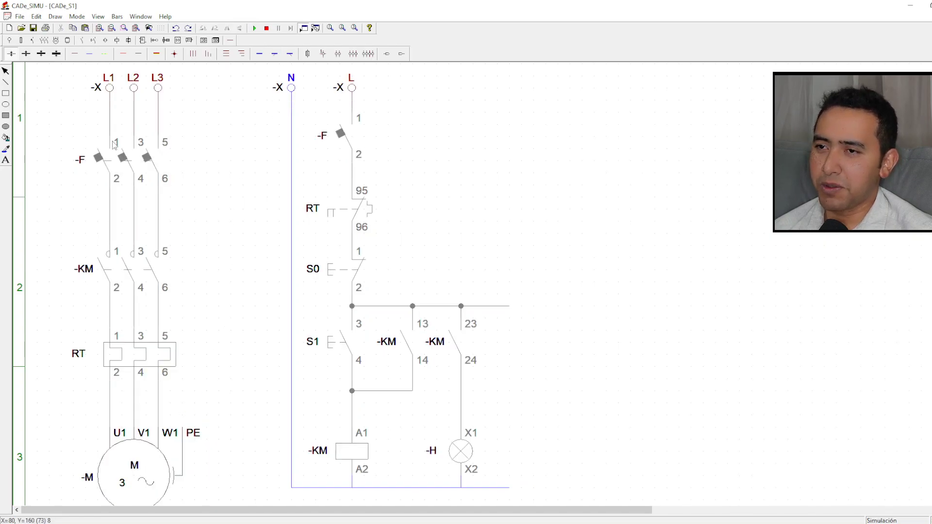
left_click(328, 344)
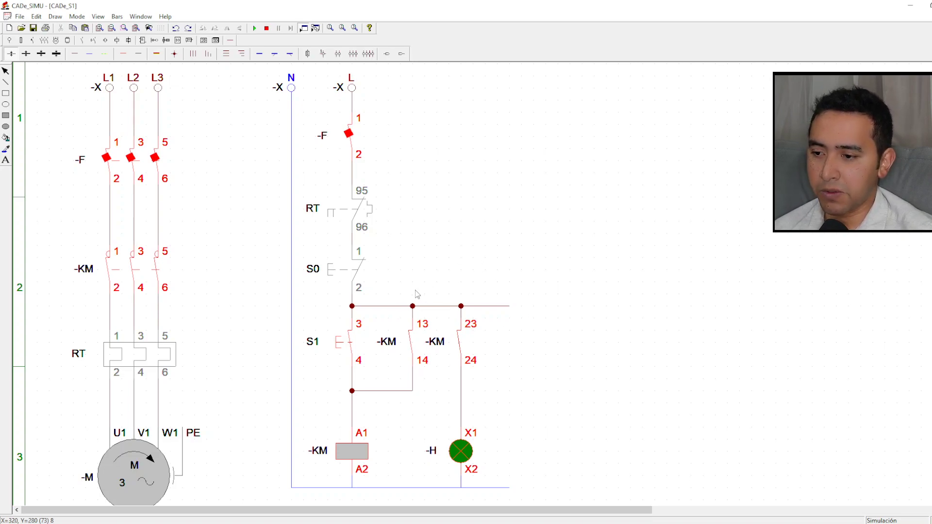
left_click(163, 366)
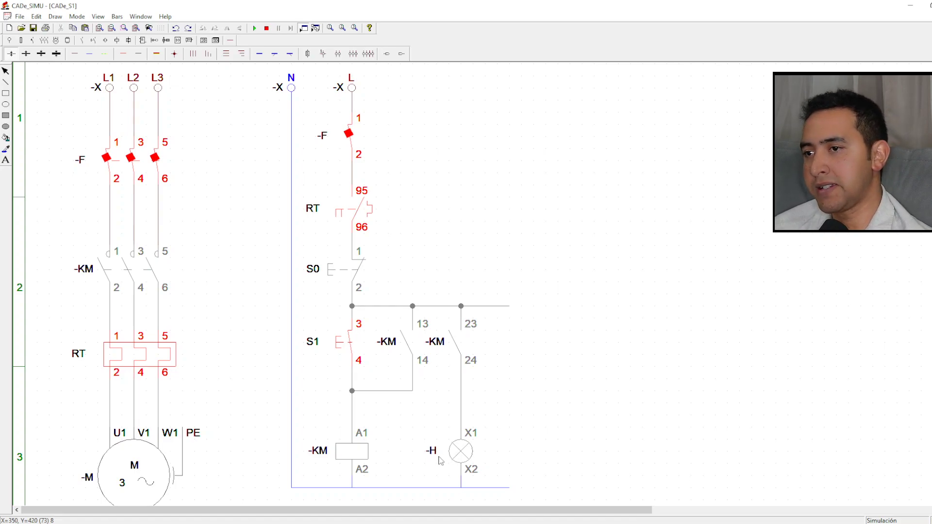
left_click(343, 349)
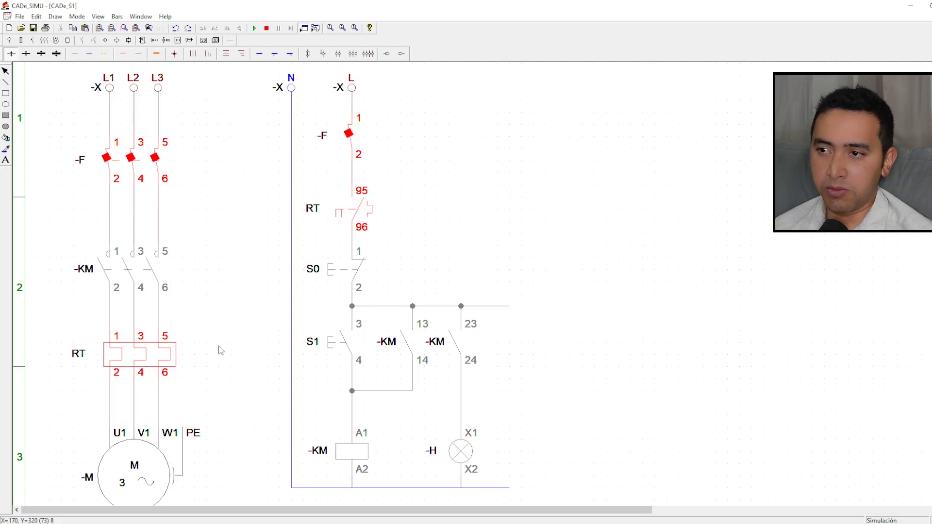
End the simulation and replace the RT 95-96 contact below control breaker F with a thermal relay contact pair including 97-98
left_click(266, 28)
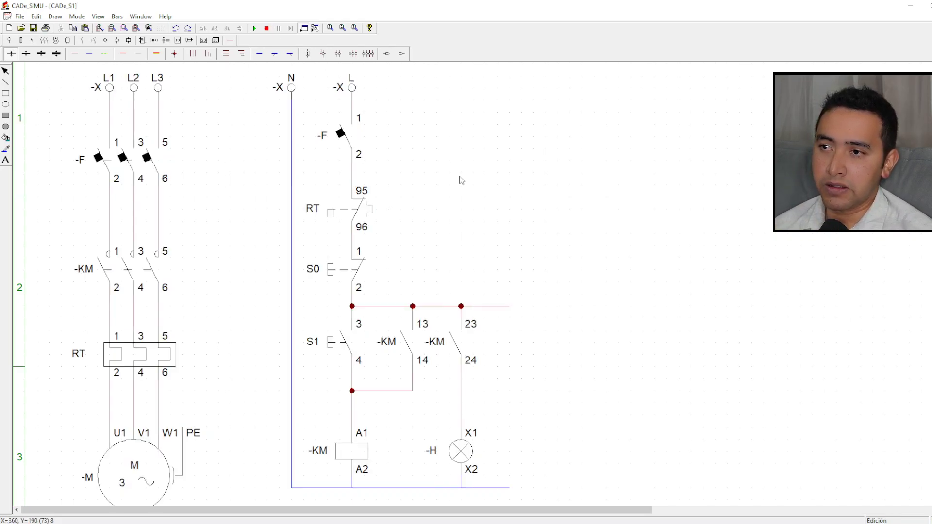
left_click(374, 217)
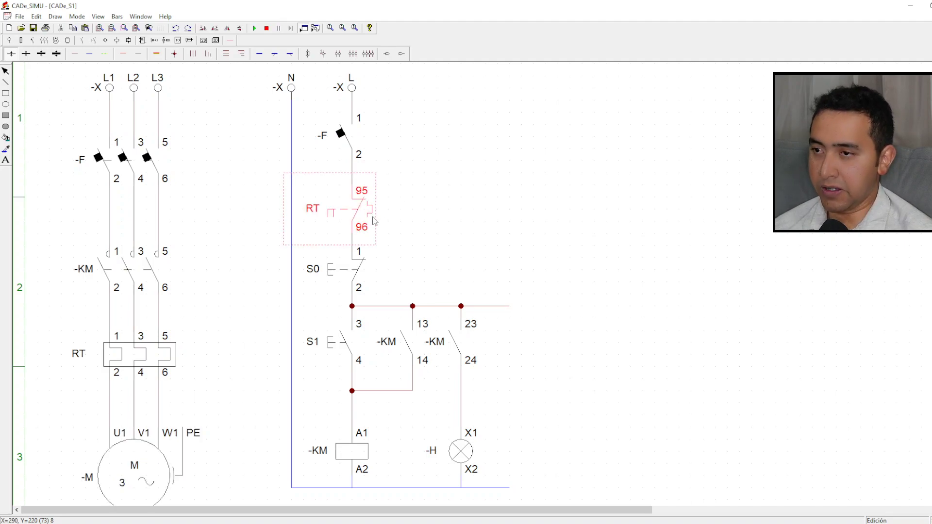
key("Delete")
left_click(92, 41)
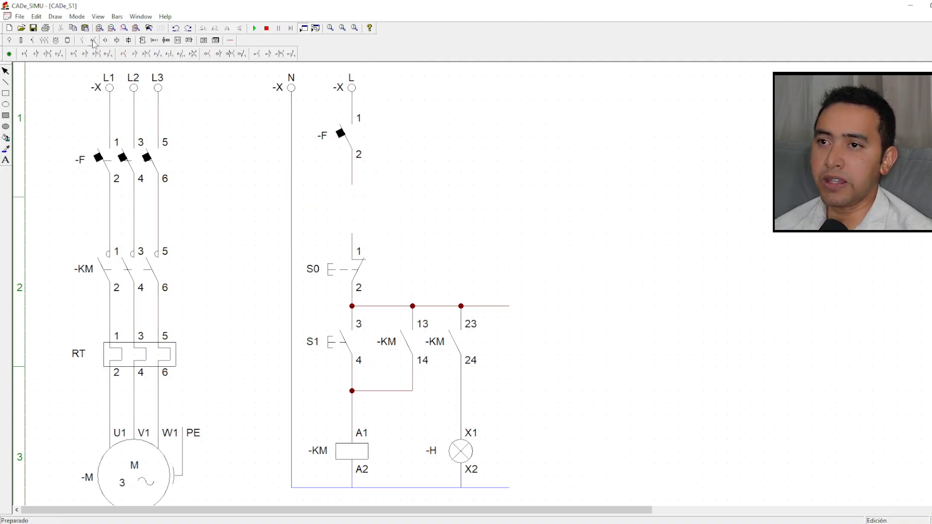
left_click(280, 54)
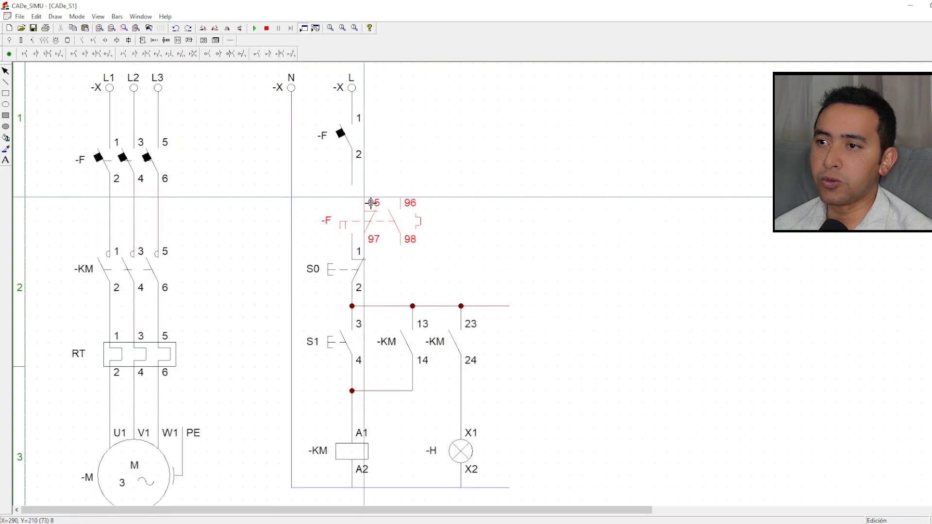
left_click(353, 185)
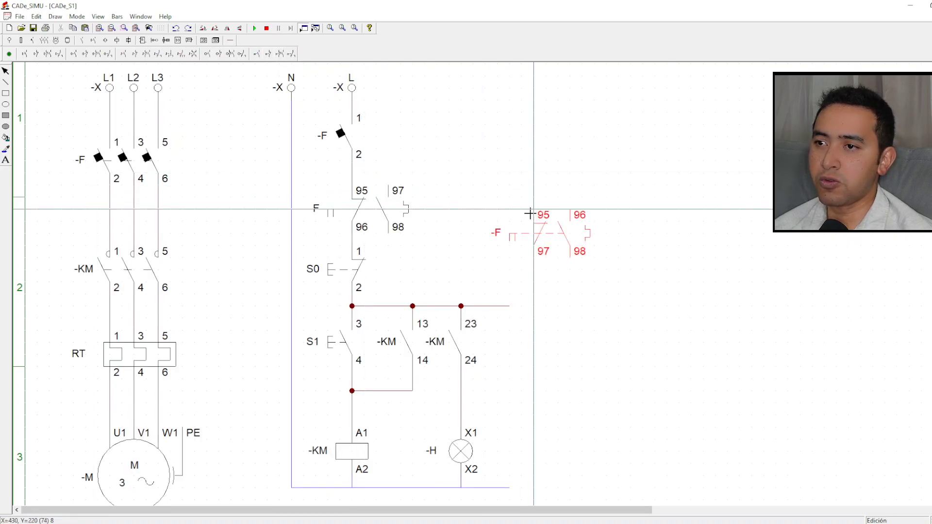
key("Escape")
Name the new thermal relay contact pair in the control circuit RT
double_click(350, 220)
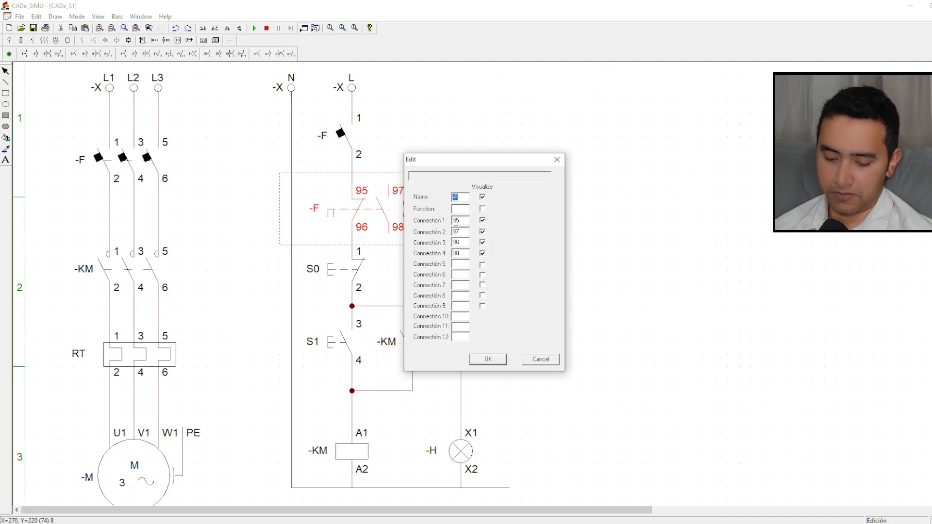
type("RT")
left_click(496, 360)
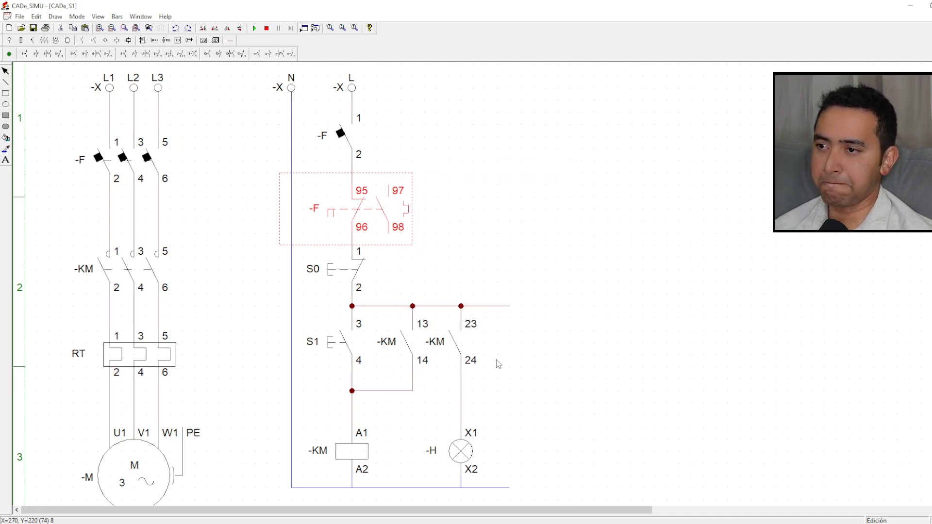
left_click(544, 242)
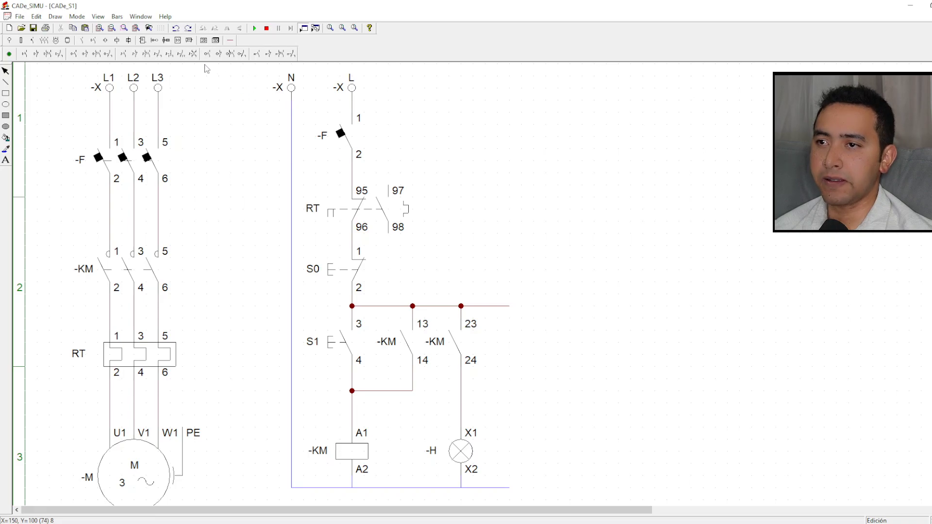
Wire RT terminal 97 to the control line between breaker F and terminal 95, using phase wire with a junction
left_click(230, 40)
left_click(75, 53)
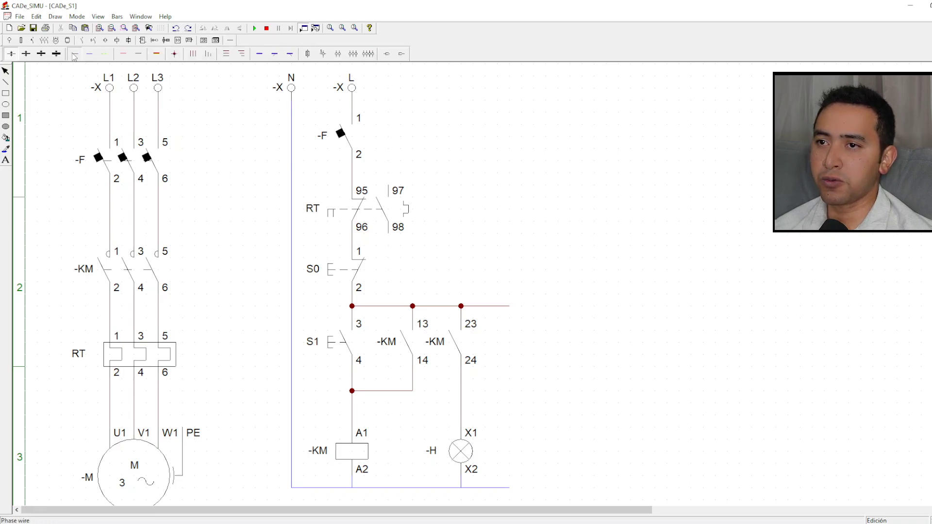
left_click_drag(362, 182, 394, 184)
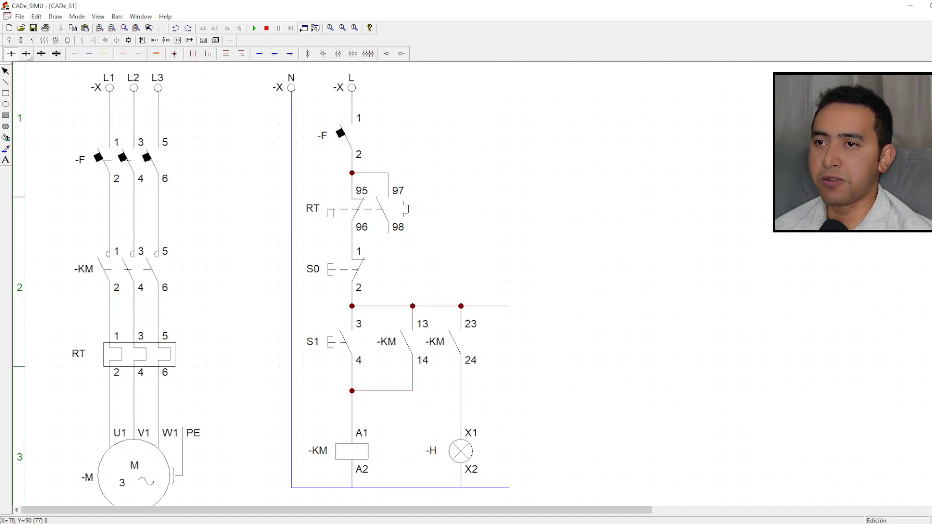
Place an intermittent pilot lamp beside the existing lamp -H, level with it and just above the neutral line
left_click(116, 41)
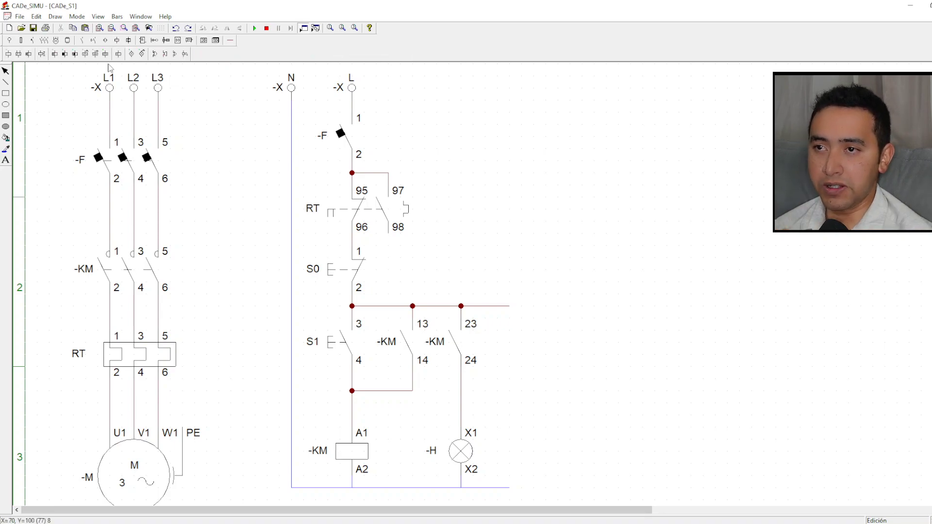
left_click(142, 54)
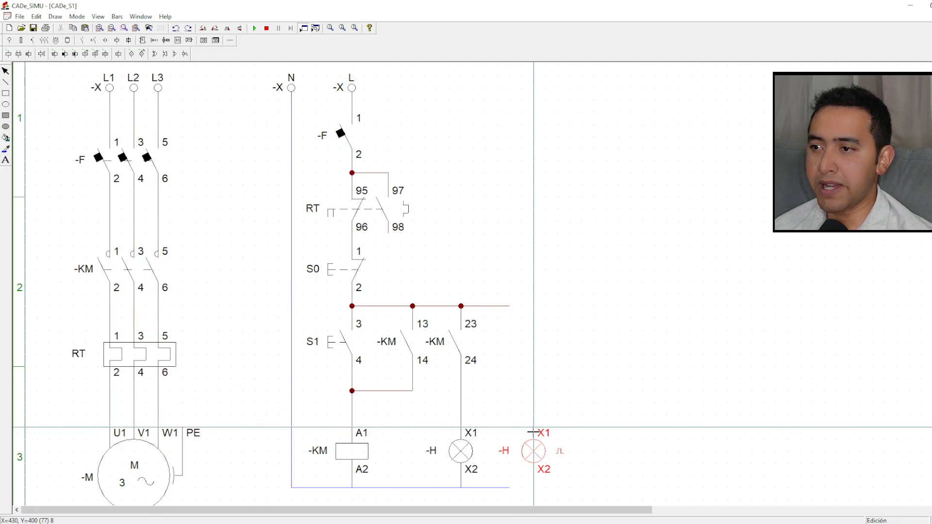
left_click(521, 431)
right_click(626, 403)
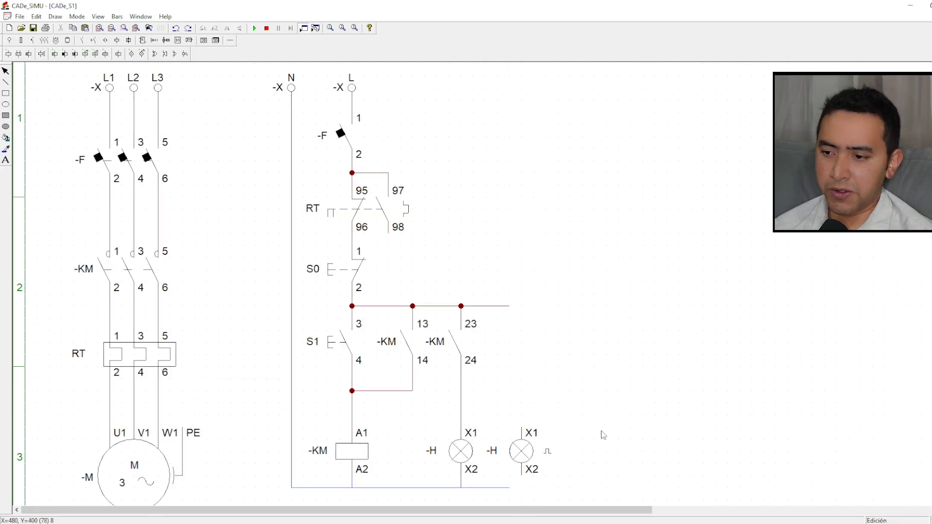
Set the intermittent pilot lamp's color to Red
double_click(531, 459)
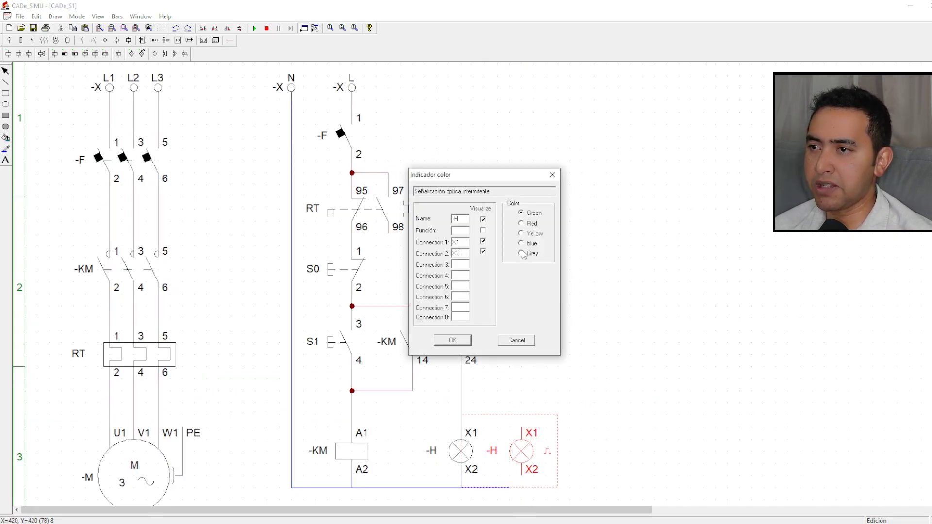
left_click(523, 225)
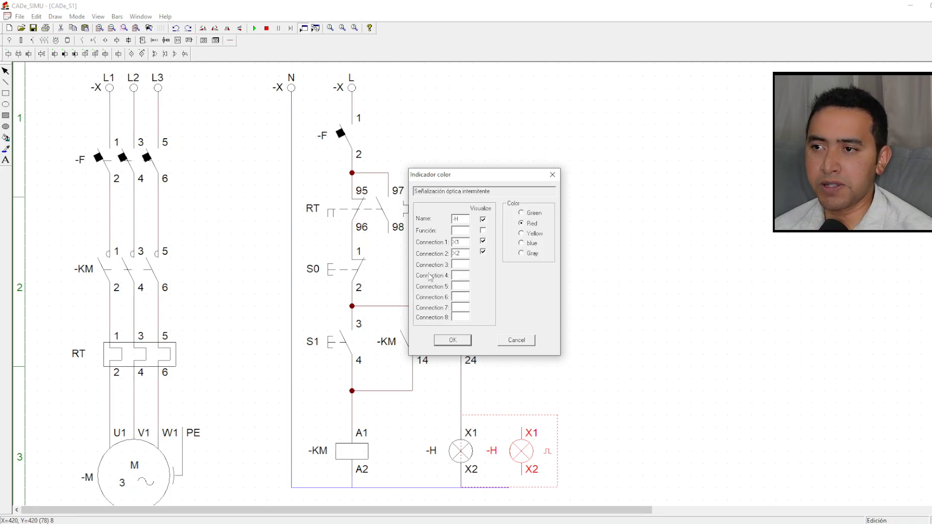
left_click(454, 341)
left_click(209, 108)
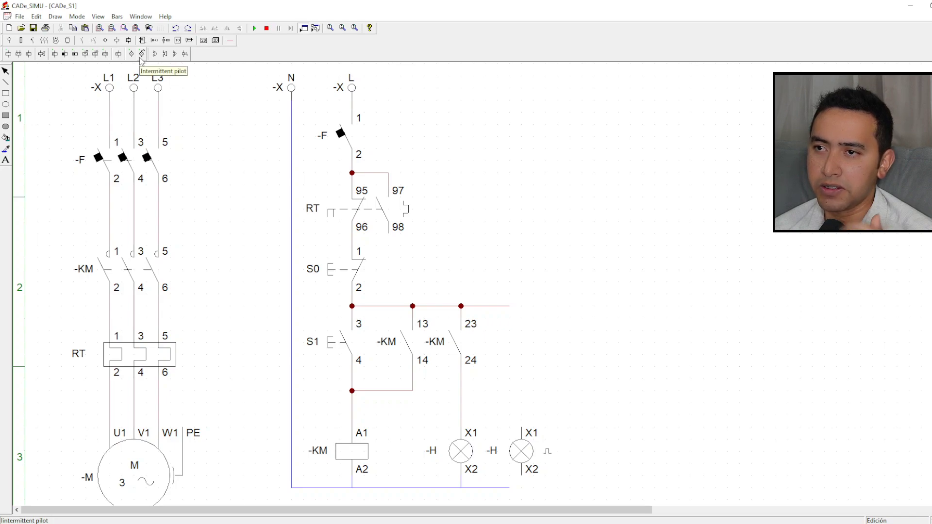
left_click(540, 452)
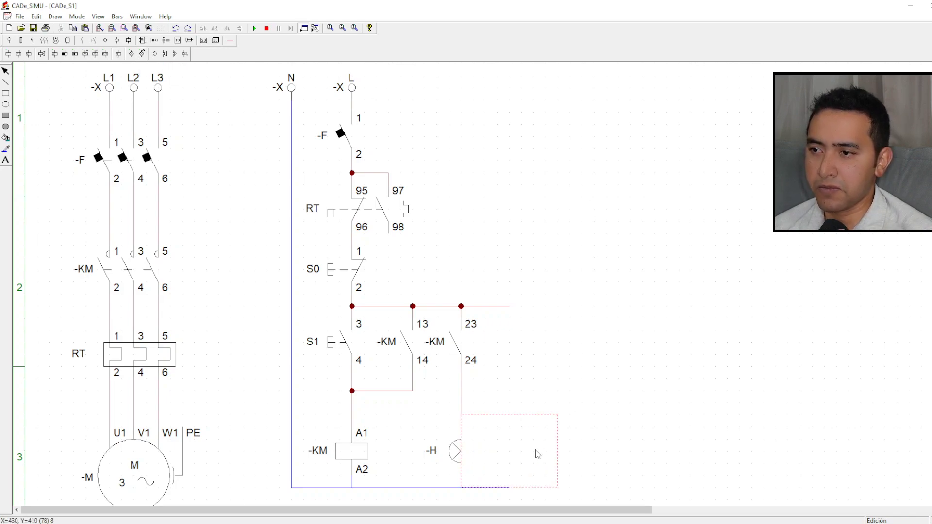
left_click(645, 459)
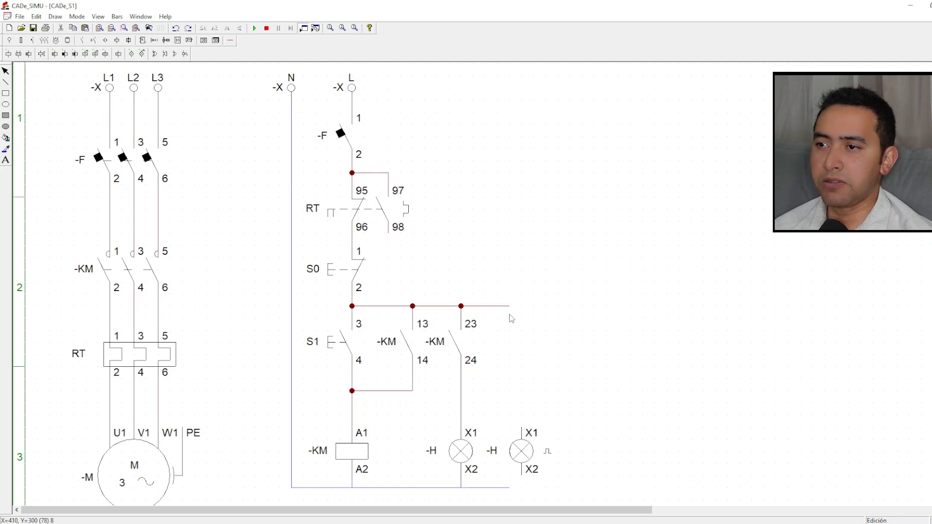
Delete the surplus wire beyond the KM terminal 23 junction and wire the intermittent lamp between RT terminal 98 and the neutral line
key("Delete")
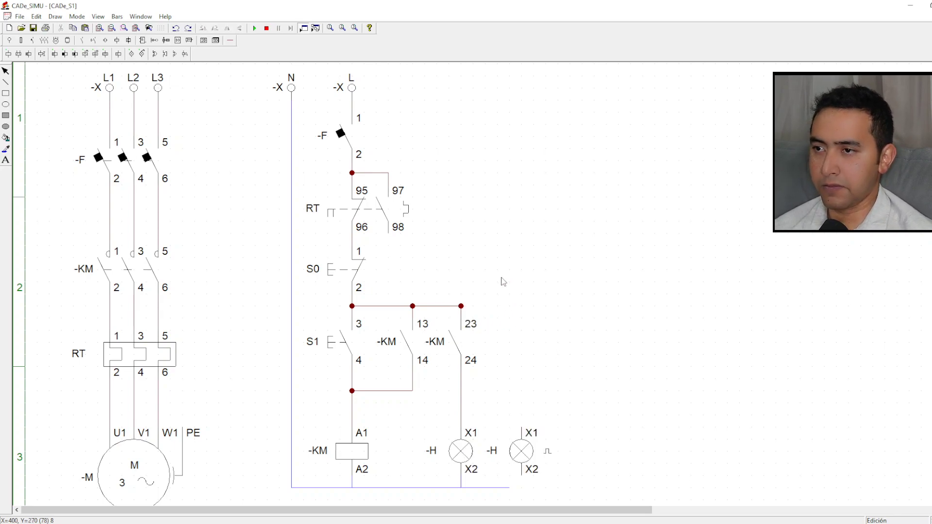
left_click(230, 41)
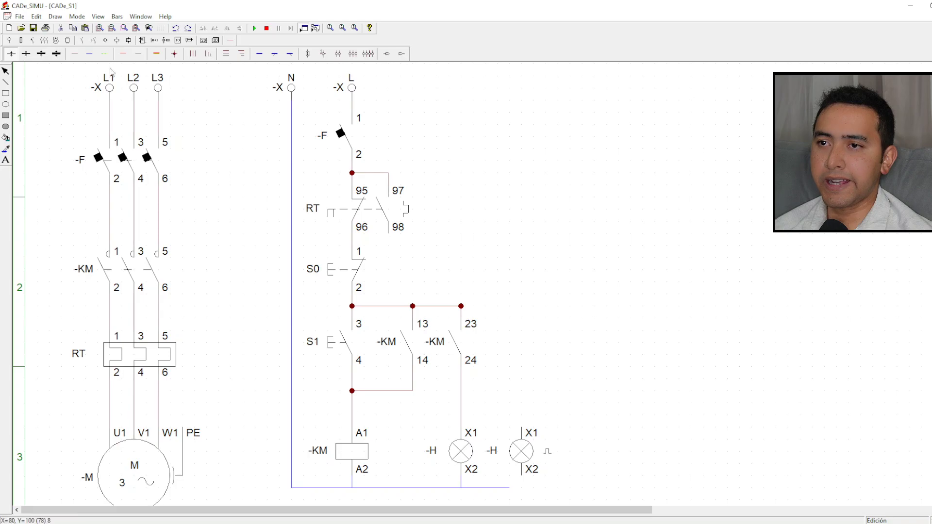
left_click(75, 55)
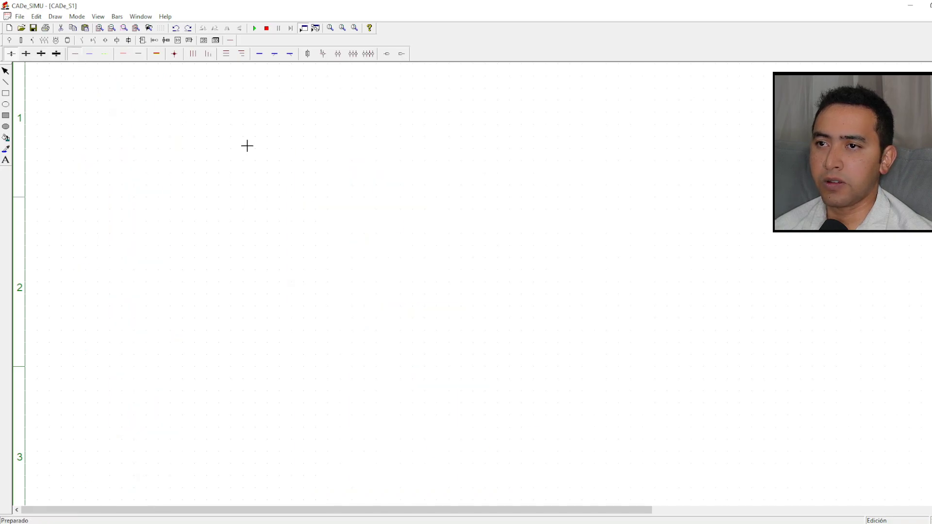
mouse_move(392, 242)
left_mouse_down()
mouse_move(396, 262)
mouse_move(531, 290)
left_mouse_up()
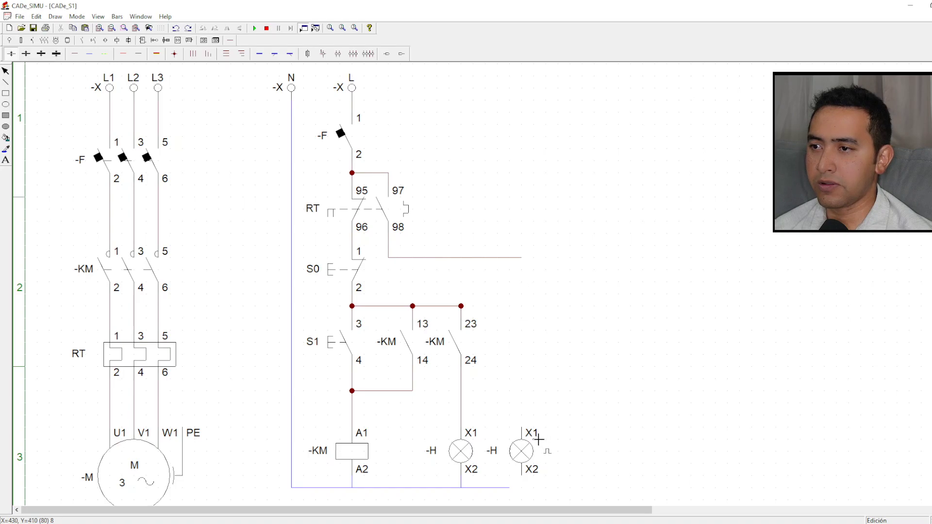
left_click_drag(527, 433, 525, 261)
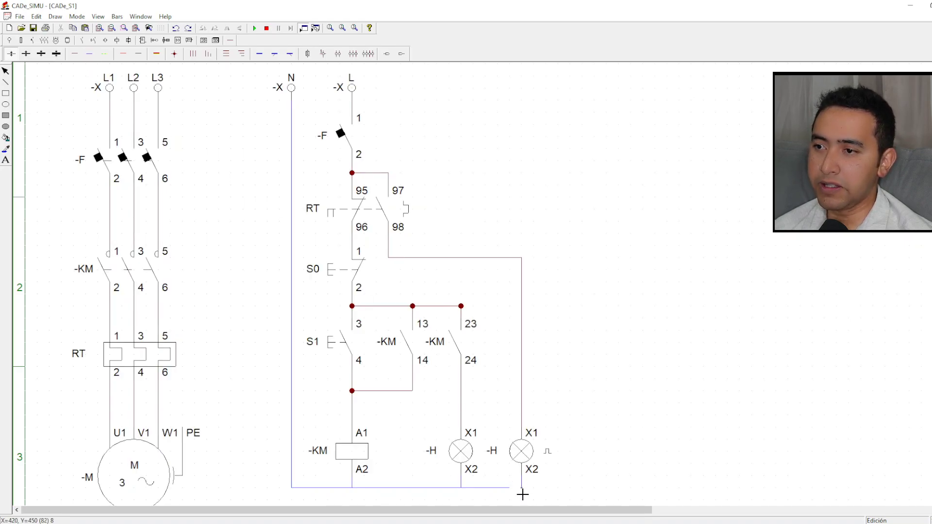
left_click_drag(523, 495, 512, 495)
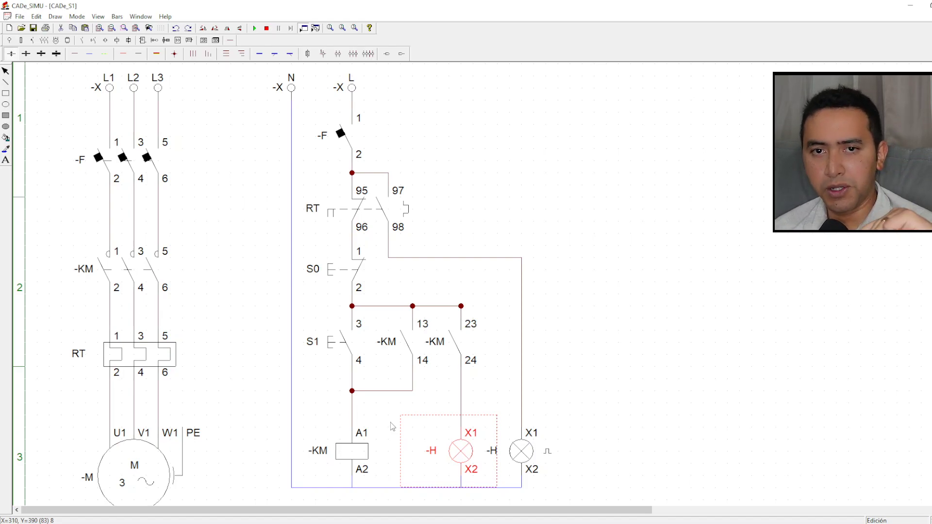
left_click(605, 374)
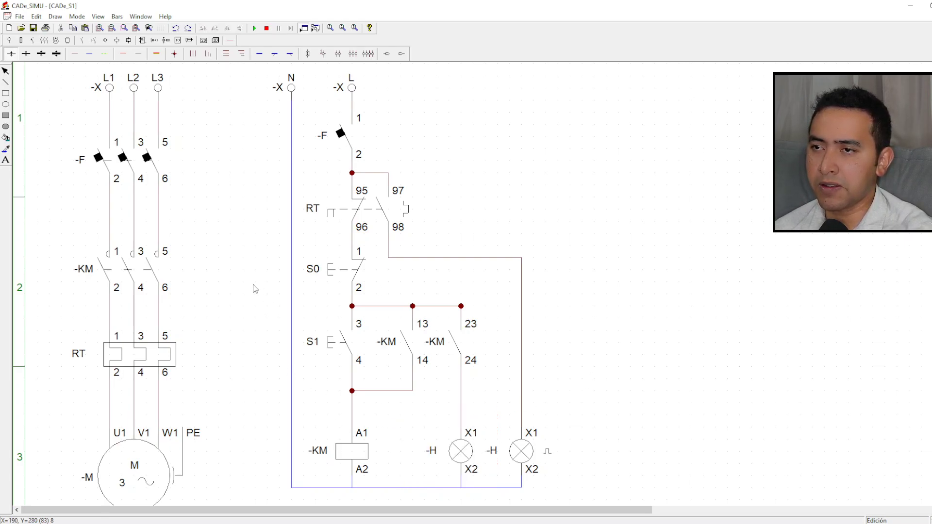
Simulate the circuit with both breakers F closed, start the motor with S1 to check the lamps, and stop it with S0
left_click(253, 28)
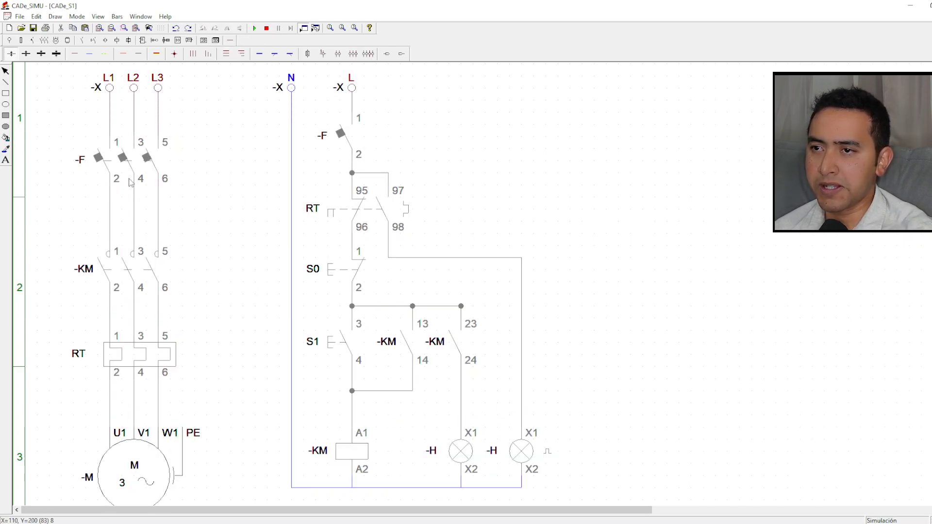
left_click(340, 343)
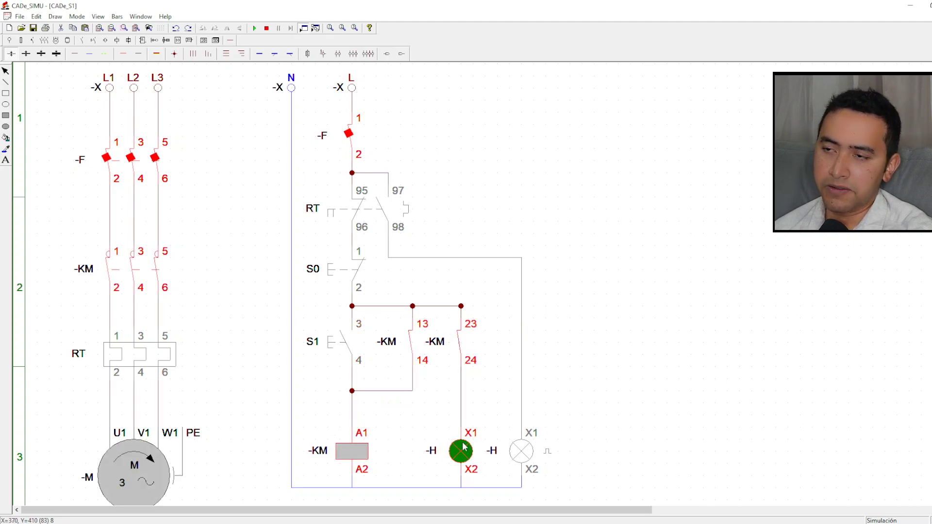
left_click(341, 277)
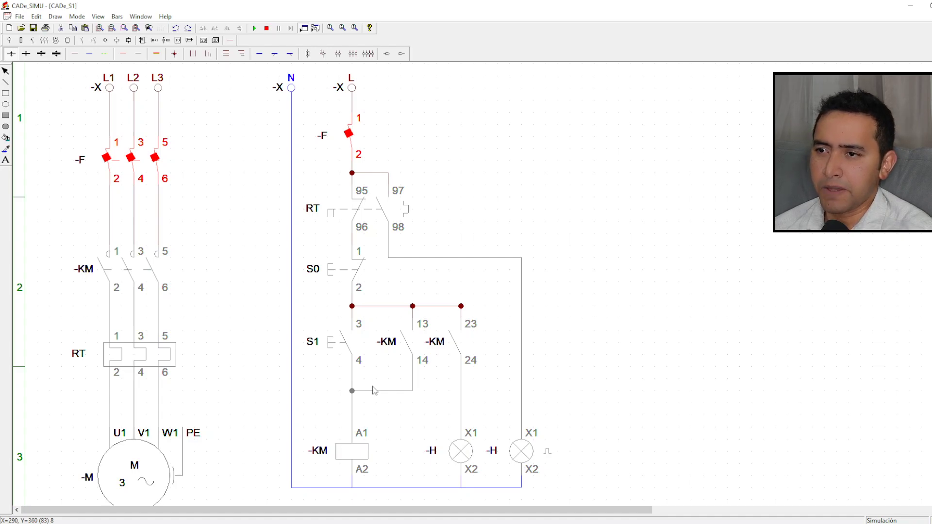
Restart the motor with S1, trip overload relay RT to check the intermittent fault lamp, and end the simulation
left_click(342, 352)
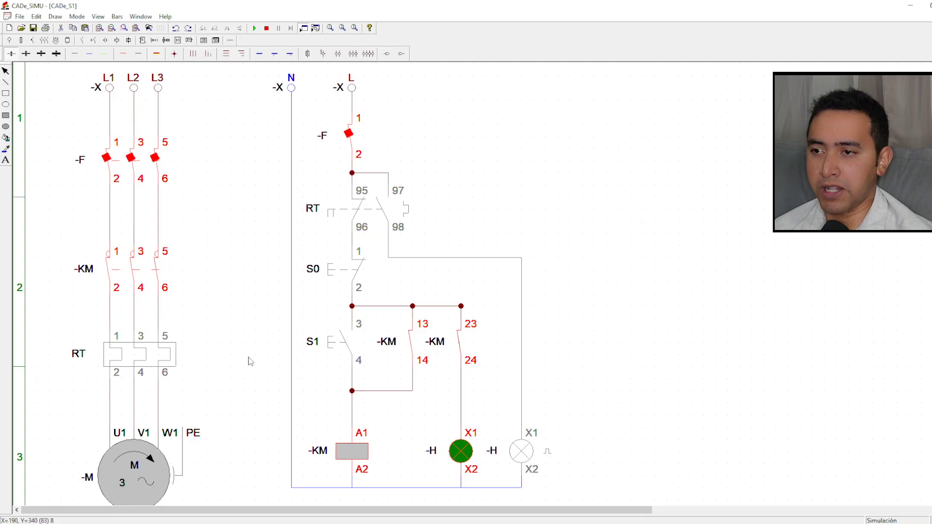
left_click(120, 353)
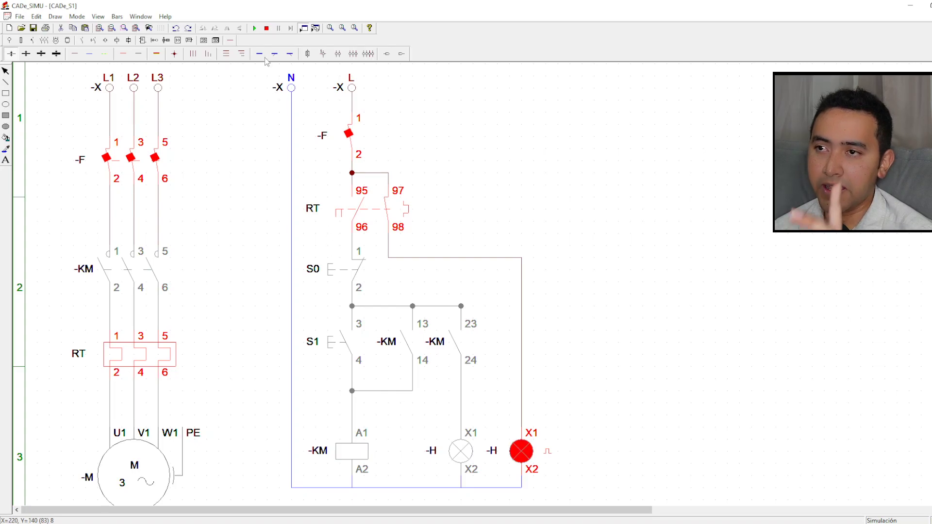
left_click(266, 29)
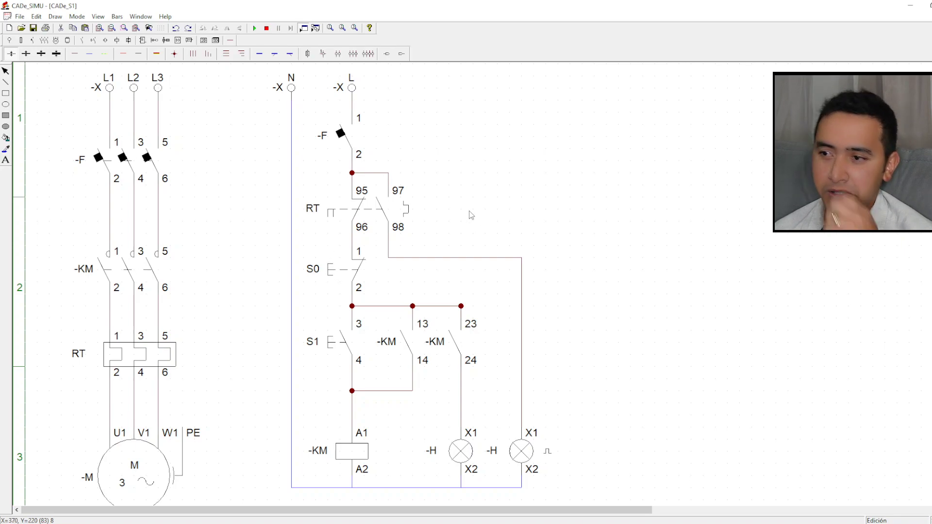
Move the control section from S0 through coil KM and both lamps down about 50 units, opening a gap below RT
scroll(584, 240, "down", 1)
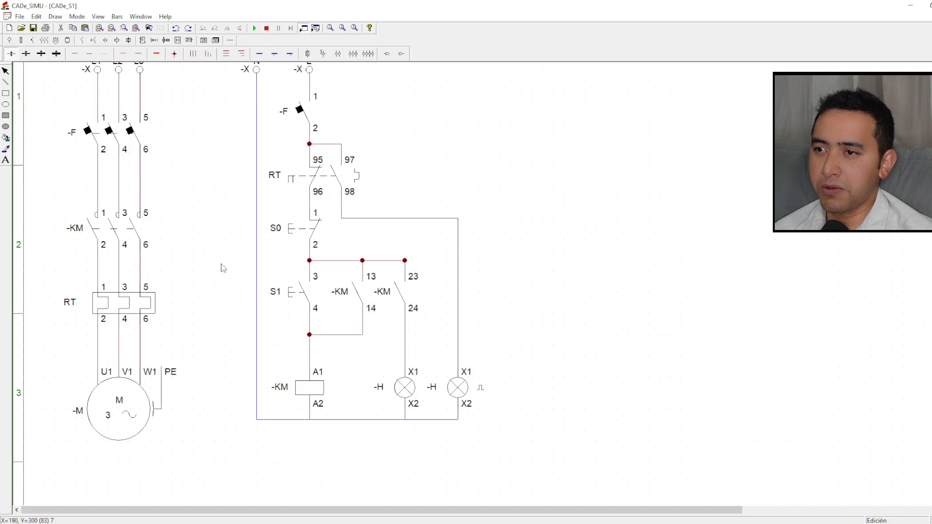
left_click_drag(203, 207, 508, 441)
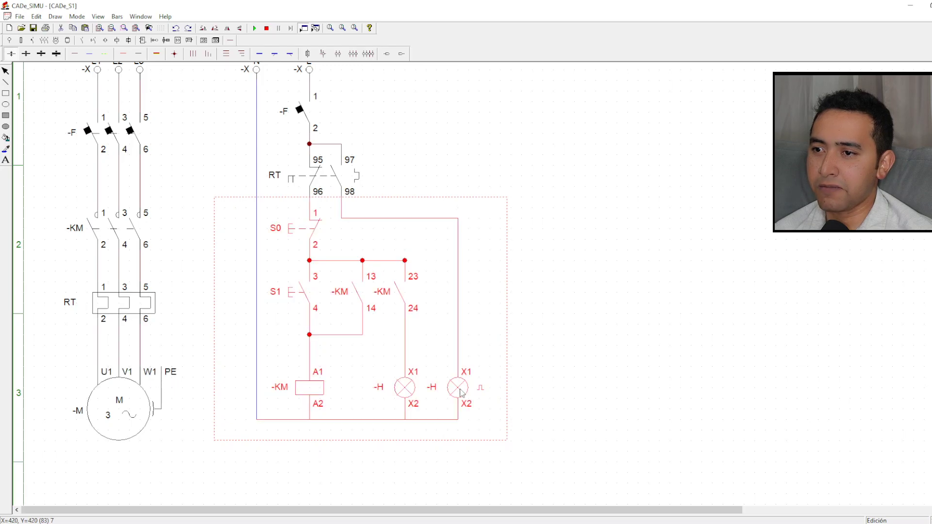
left_click_drag(461, 392, 459, 446)
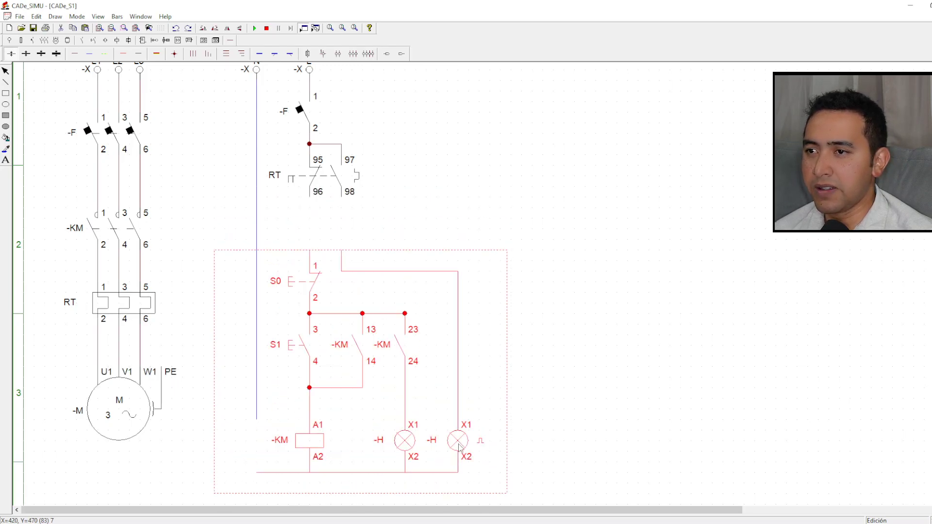
left_click(587, 364)
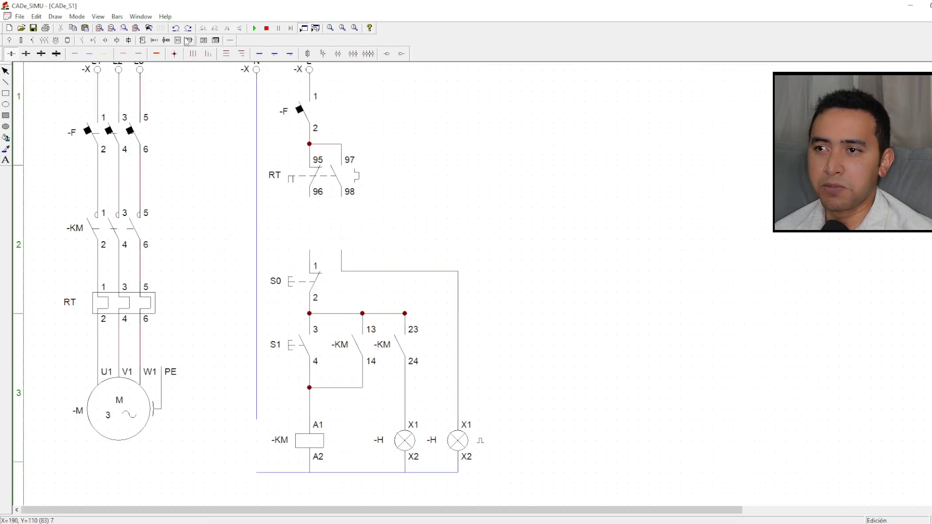
Place a normally closed mushroom pushbutton between RT terminal 96 and stop button S0
left_click(94, 41)
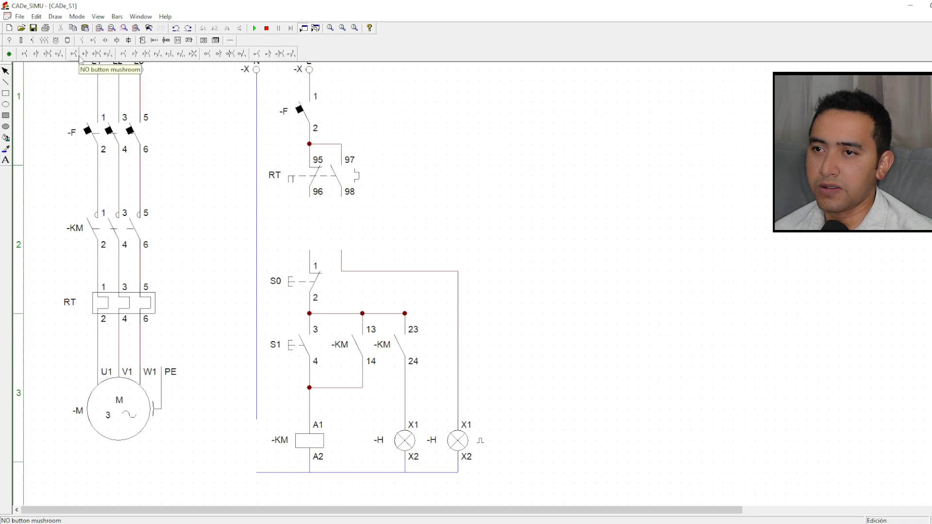
left_click(81, 58)
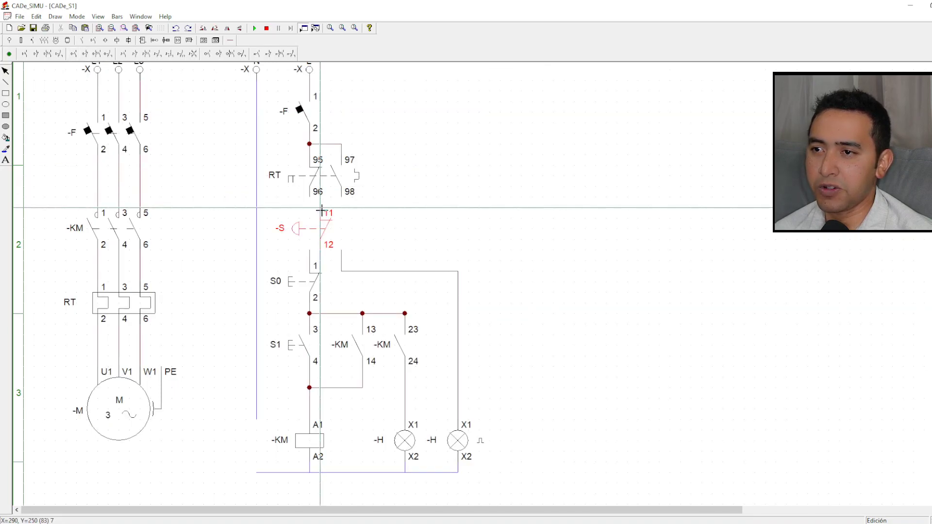
left_click(321, 210)
key("Escape")
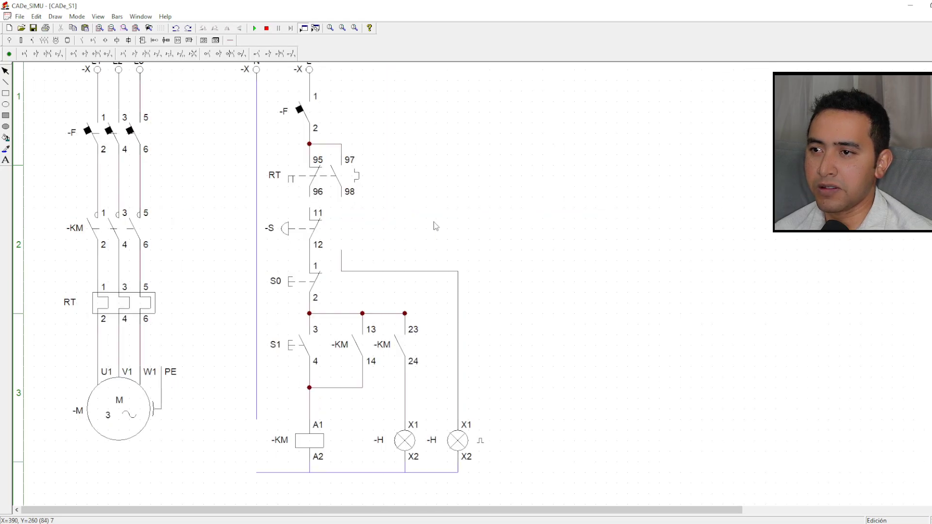
Name the new mushroom pushbutton E and number its terminals 1 and 2
double_click(312, 225)
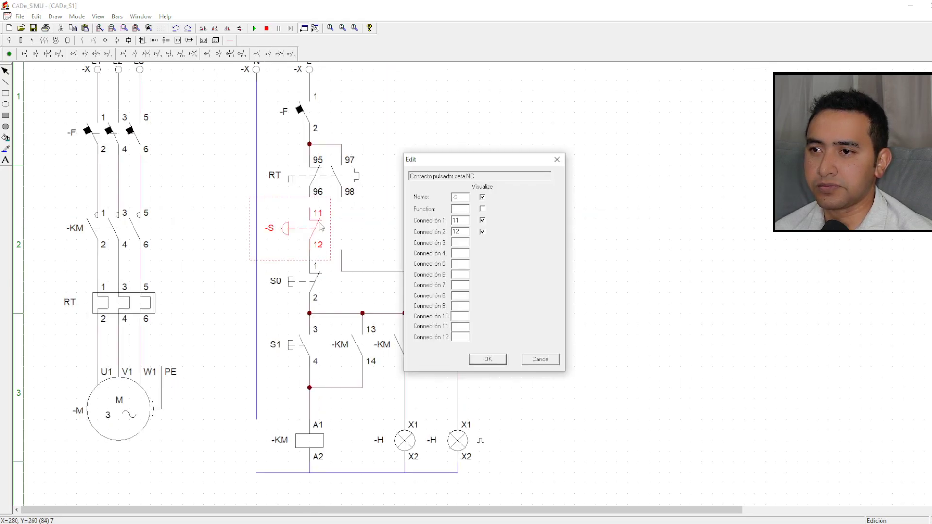
left_click_drag(464, 199, 434, 201)
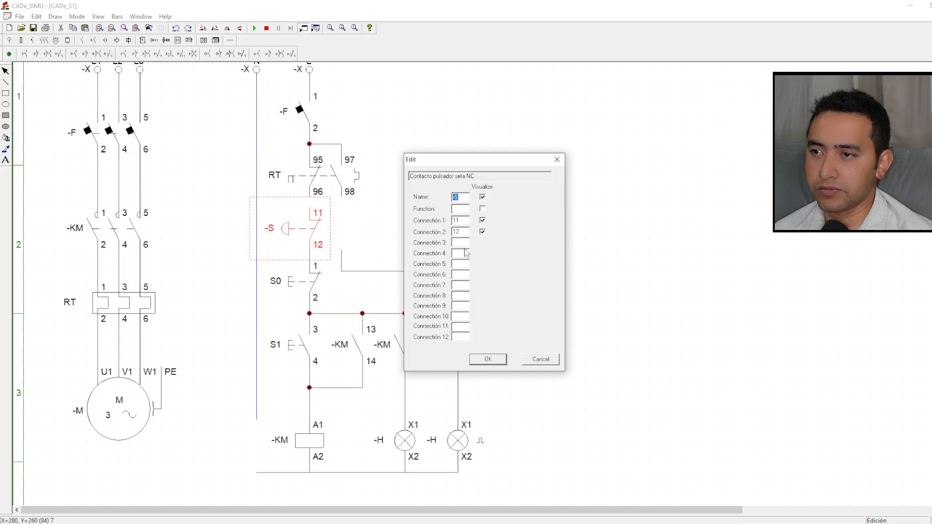
type("E")
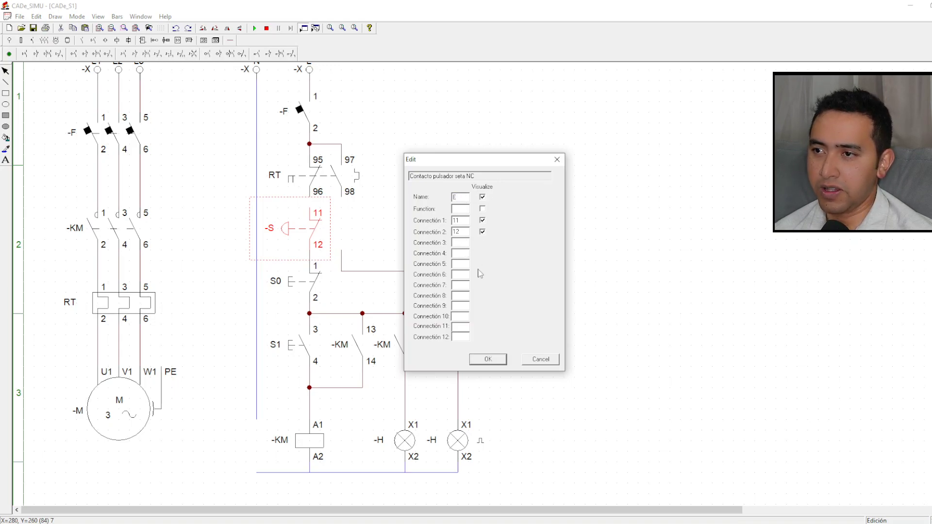
left_click(454, 220)
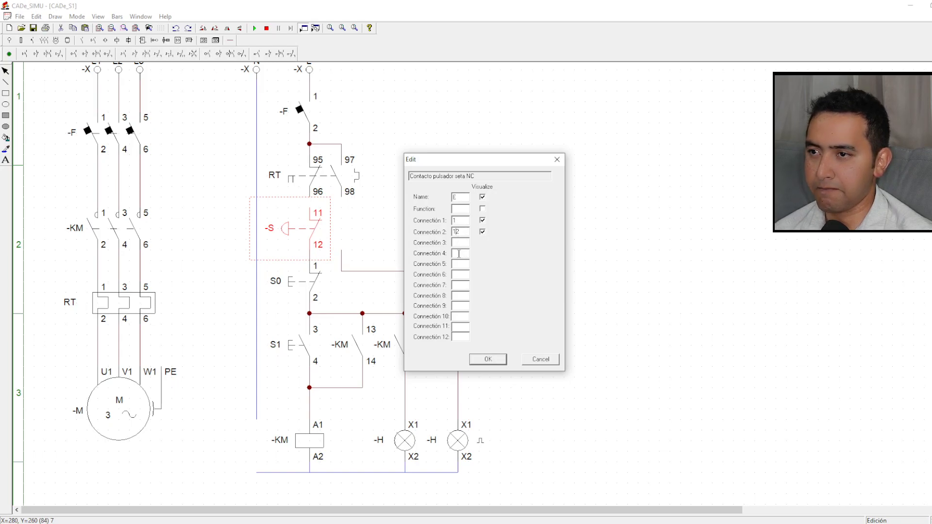
left_click(492, 363)
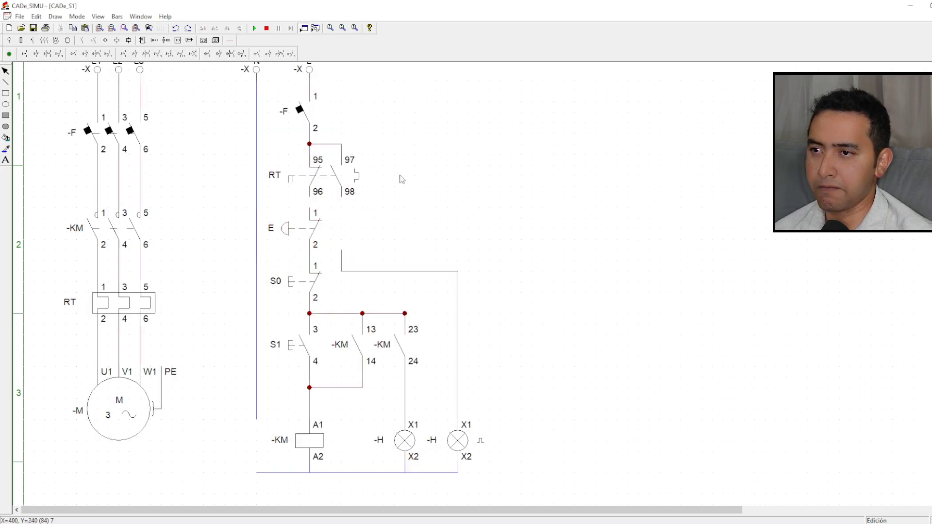
Wire RT terminal 96 to button E and delete the old wire segments leading to the intermittent lamp's X1 terminal
left_click(230, 40)
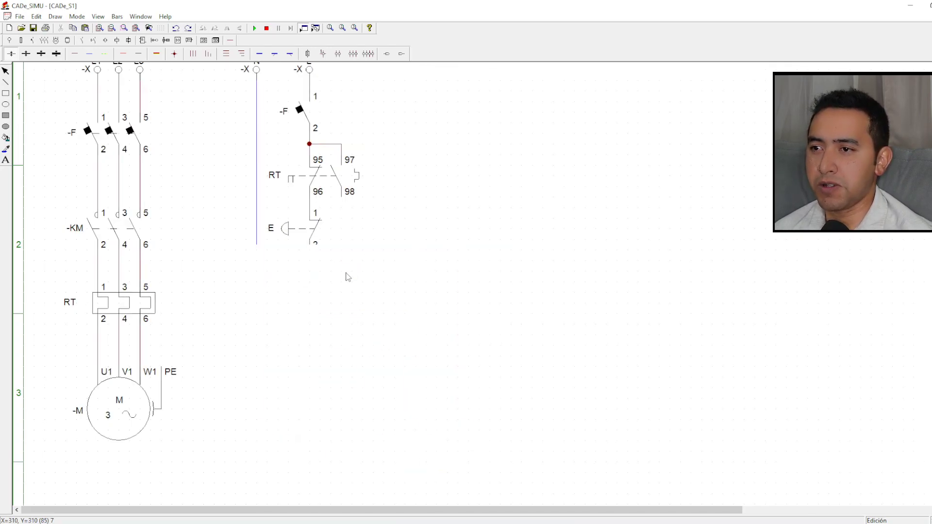
left_click(351, 271)
key("Delete")
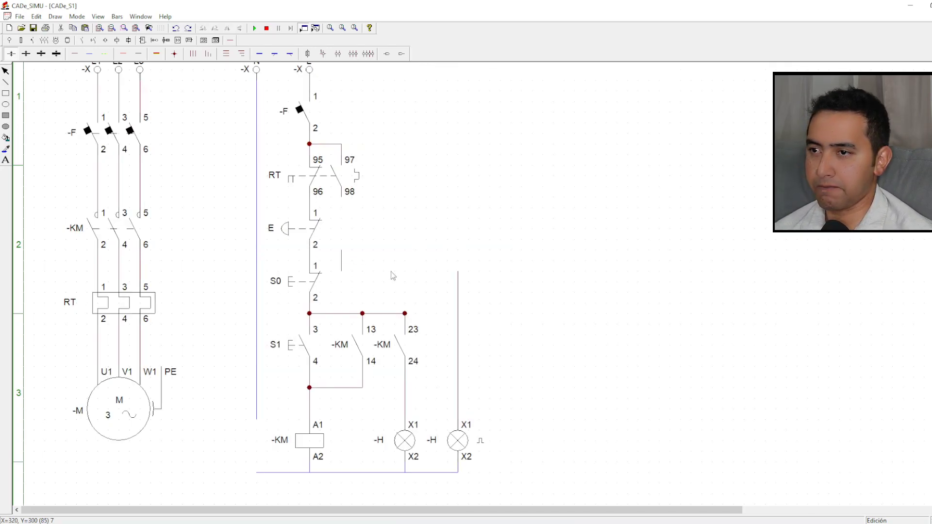
left_click(344, 261)
key("Delete")
left_click(467, 321)
key("Delete")
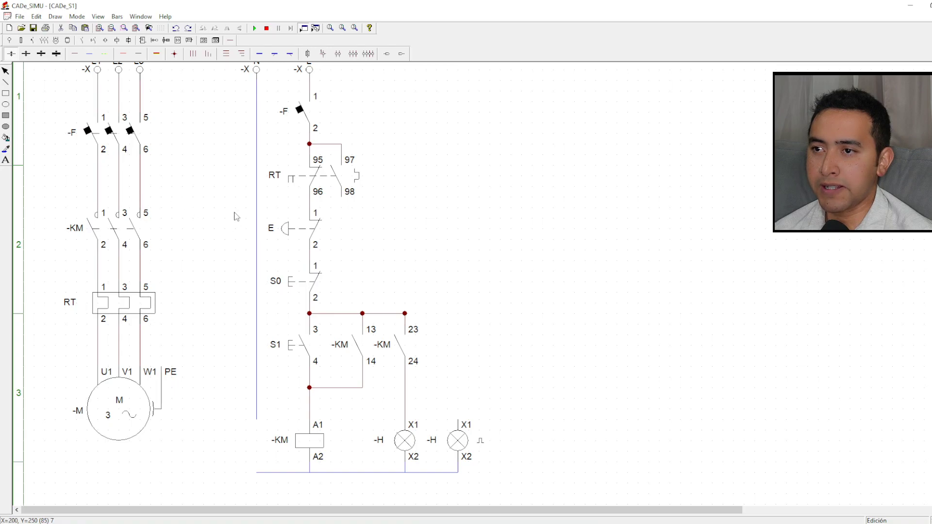
Move the control section from S0 through both lamps, and button E, down about 20 units to open a gap below RT
left_click_drag(235, 207, 526, 486)
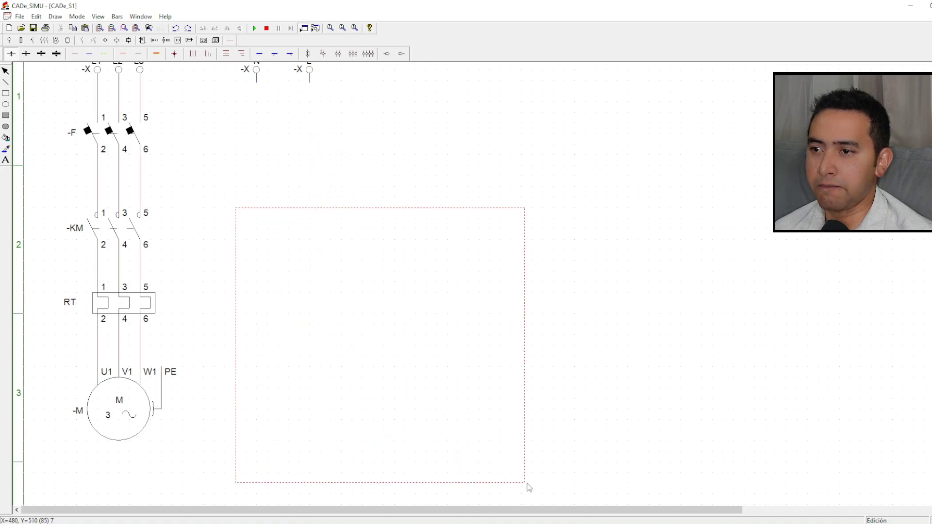
left_click_drag(311, 445, 312, 477)
left_click(561, 270)
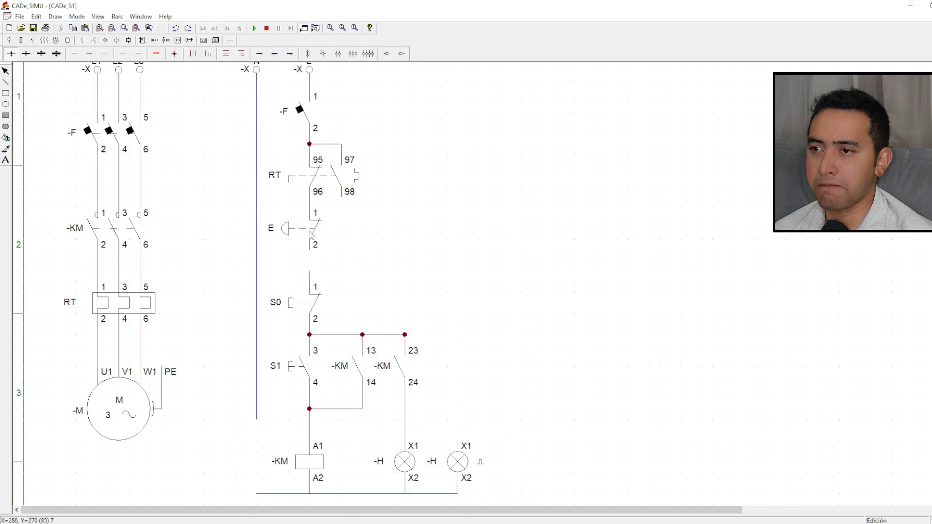
left_click_drag(310, 230, 314, 255)
left_click(395, 250)
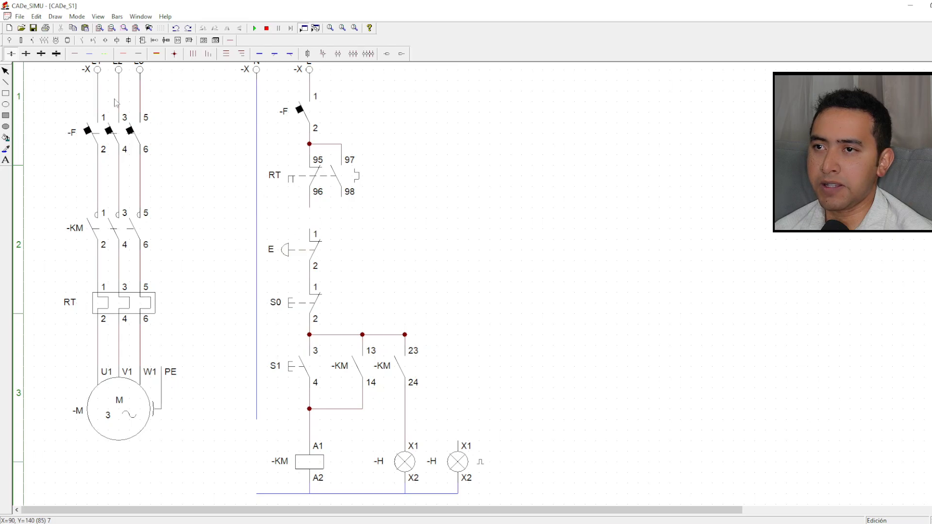
Replace mushroom button E with a combined NC and NO mushroom pushbutton above S0, and name it -E
left_click(93, 41)
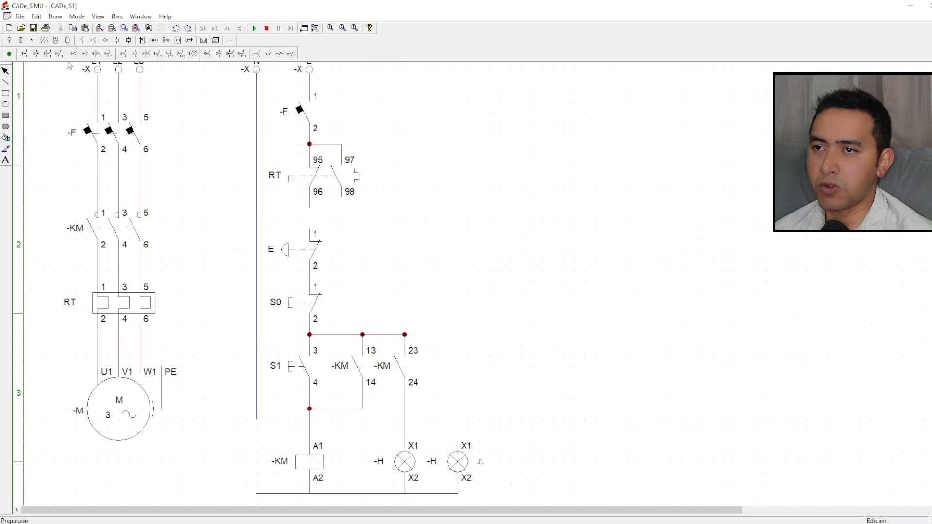
left_click(95, 54)
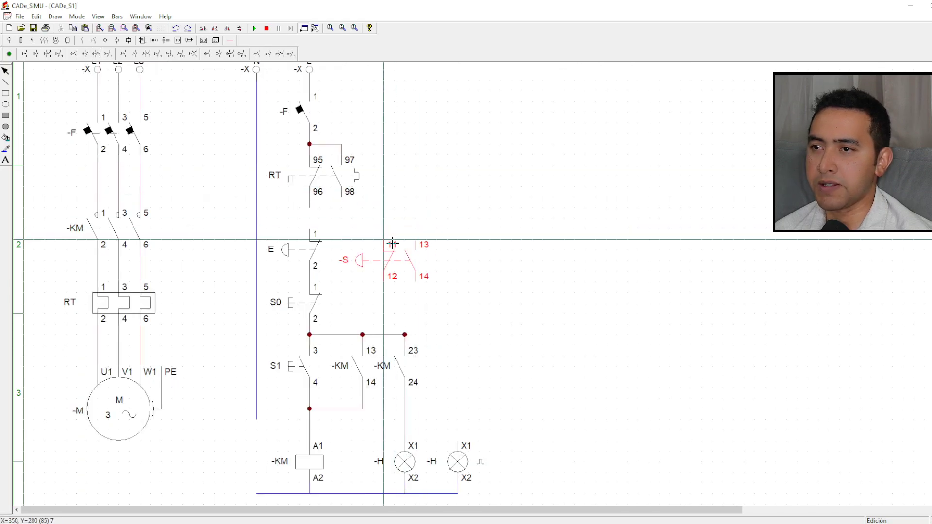
left_click(367, 245)
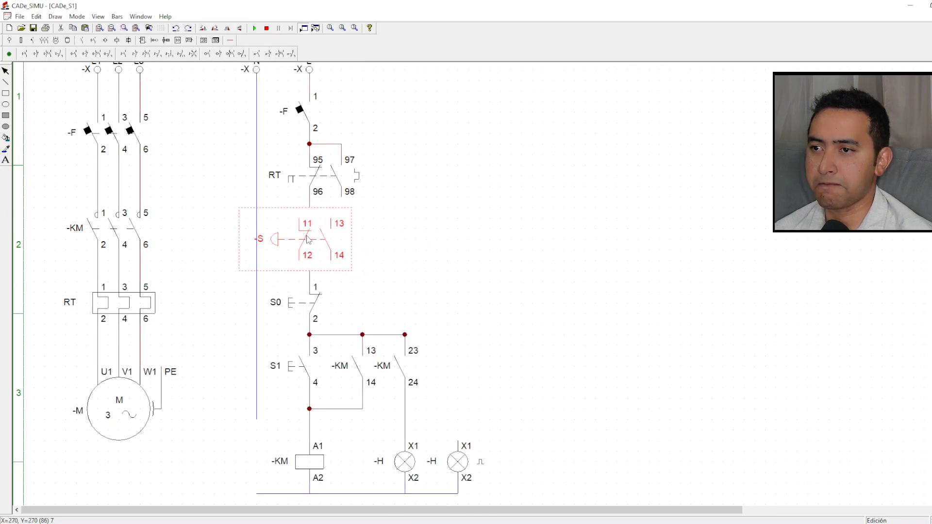
left_click(311, 246)
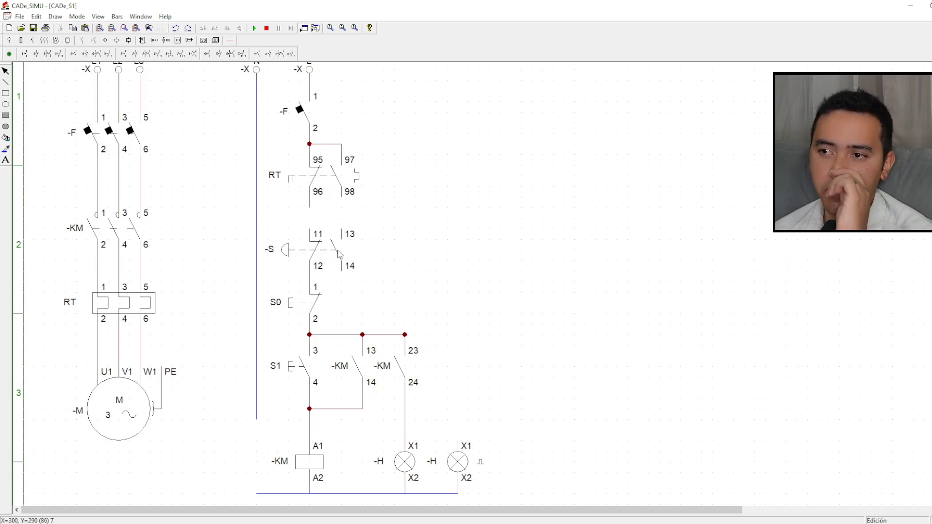
double_click(309, 257)
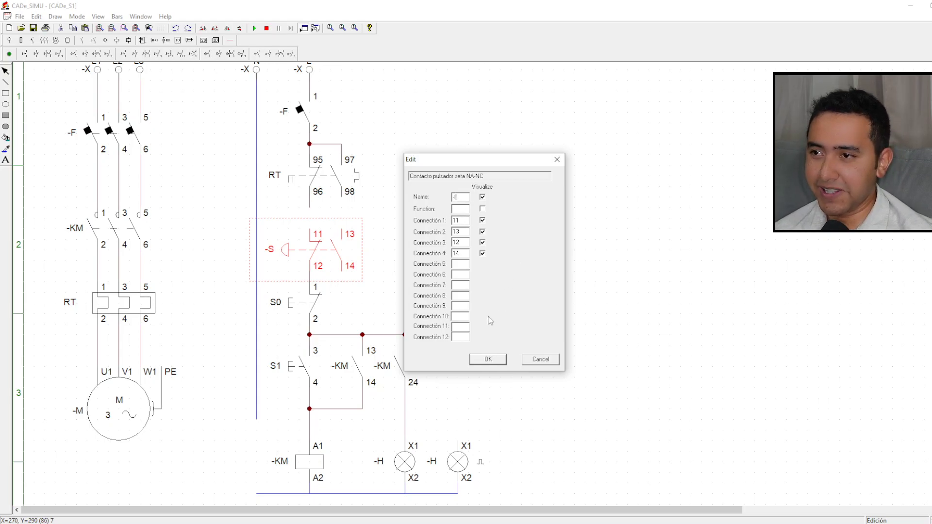
left_click(498, 359)
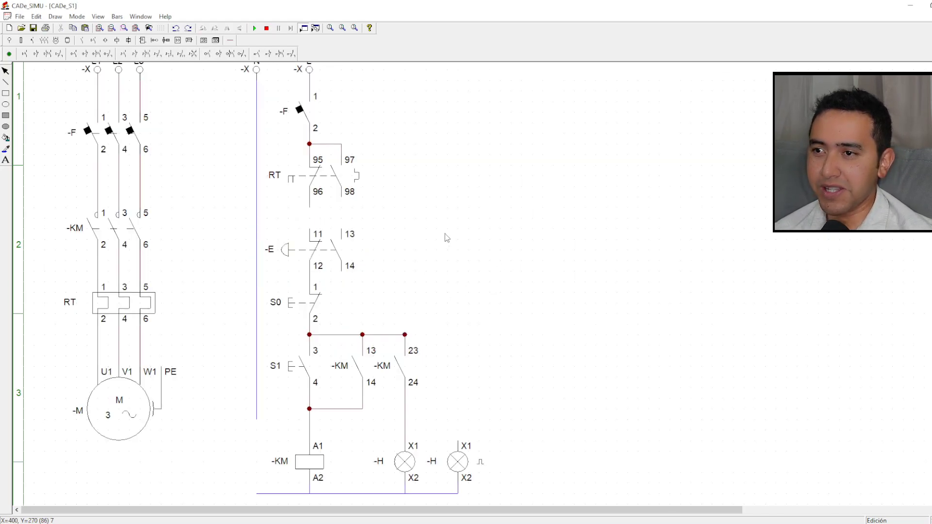
Wire the open end below RT terminal 96 to terminal 11 of emergency button -E
left_click(230, 40)
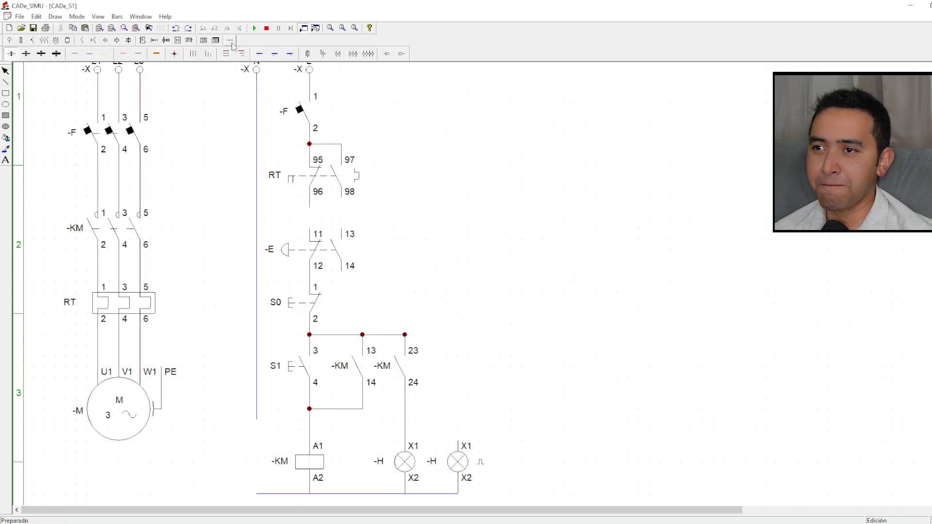
left_click(75, 54)
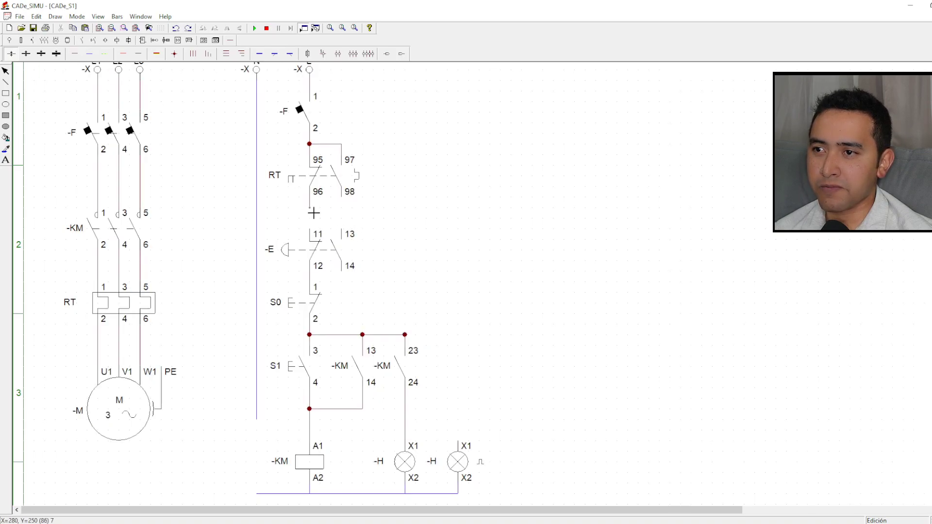
left_click_drag(314, 212, 316, 233)
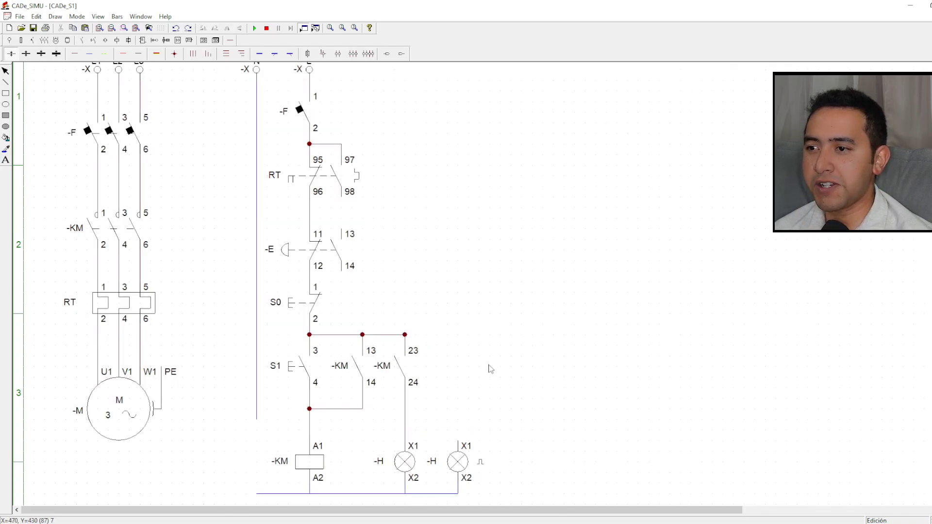
Place a third signal lamp beside the intermittent lamp and set its color to Yellow
left_click(117, 41)
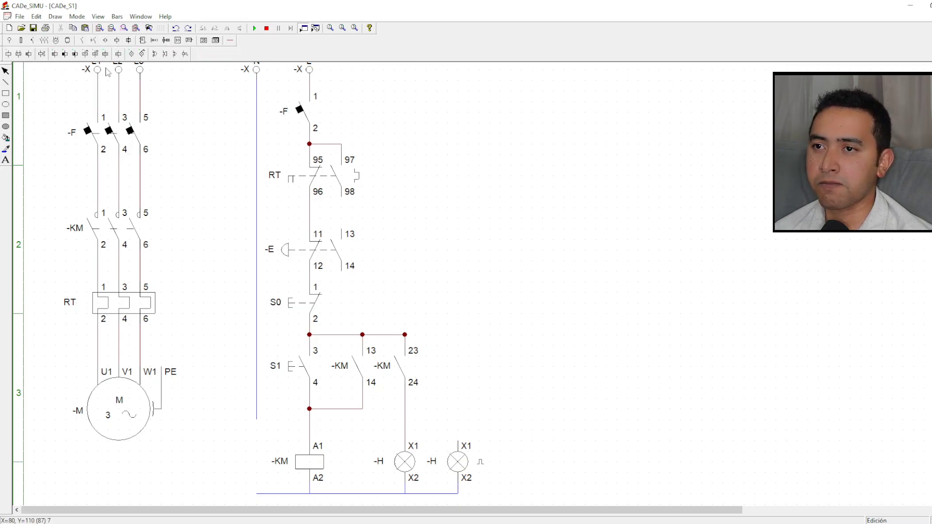
left_click(131, 53)
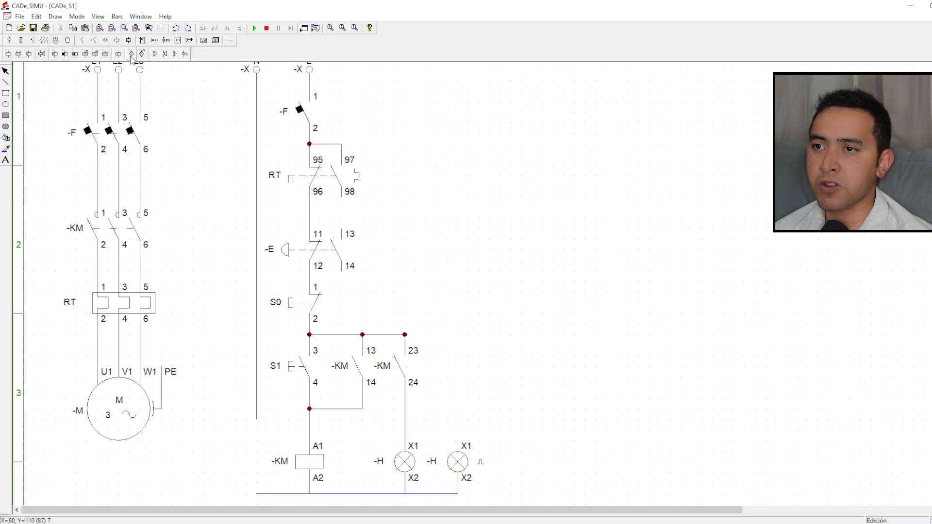
left_click(527, 439)
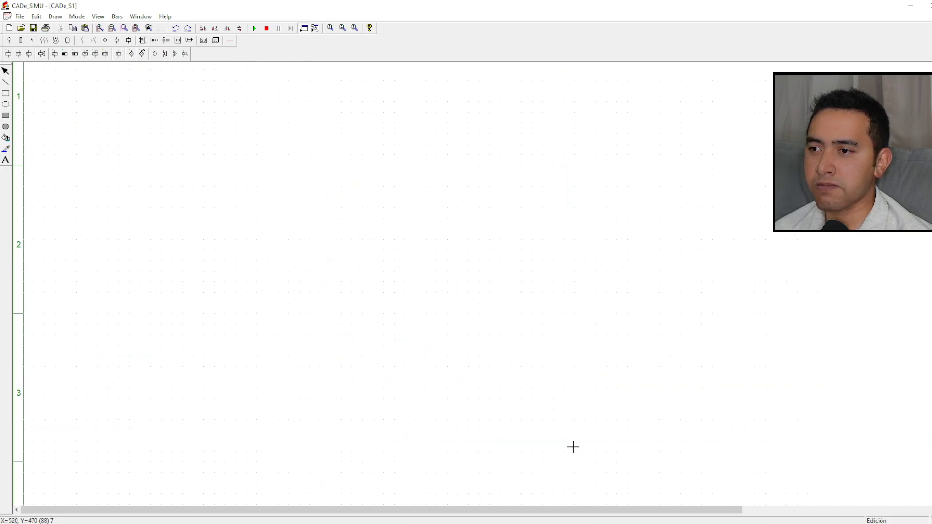
double_click(532, 464)
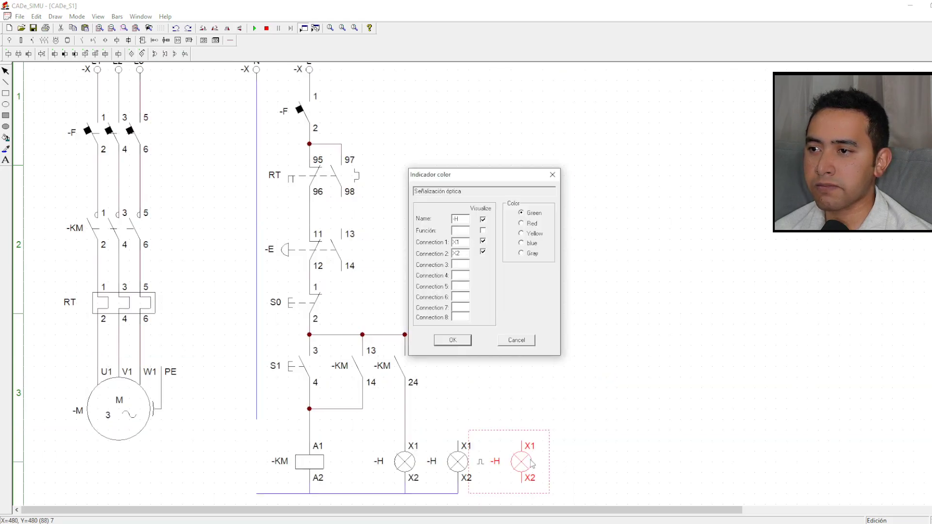
left_click(522, 233)
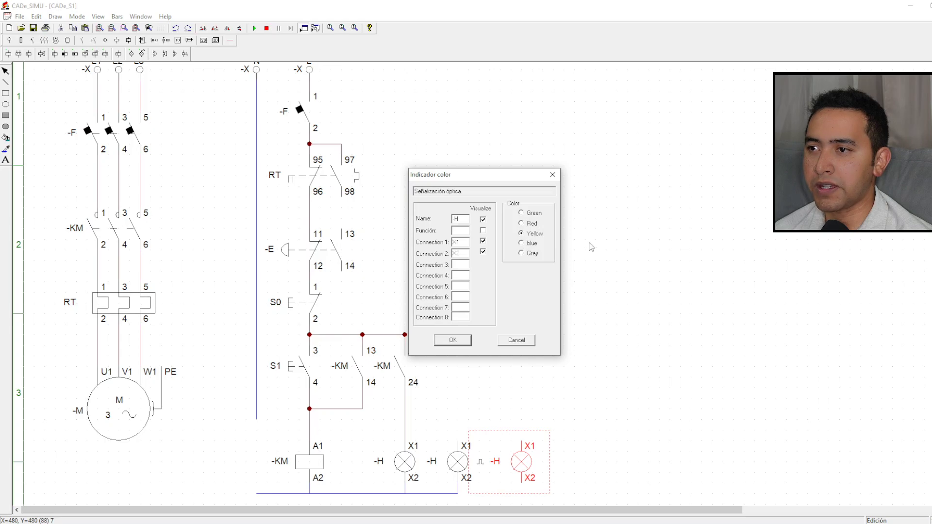
left_click(452, 340)
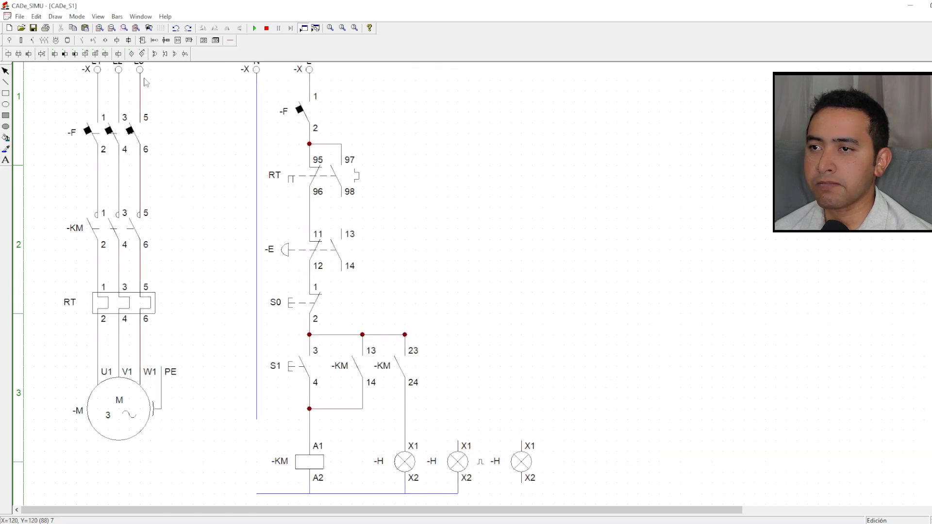
Wire RT terminal 98 across and down to terminal X1 of the yellow lamp
left_click(230, 41)
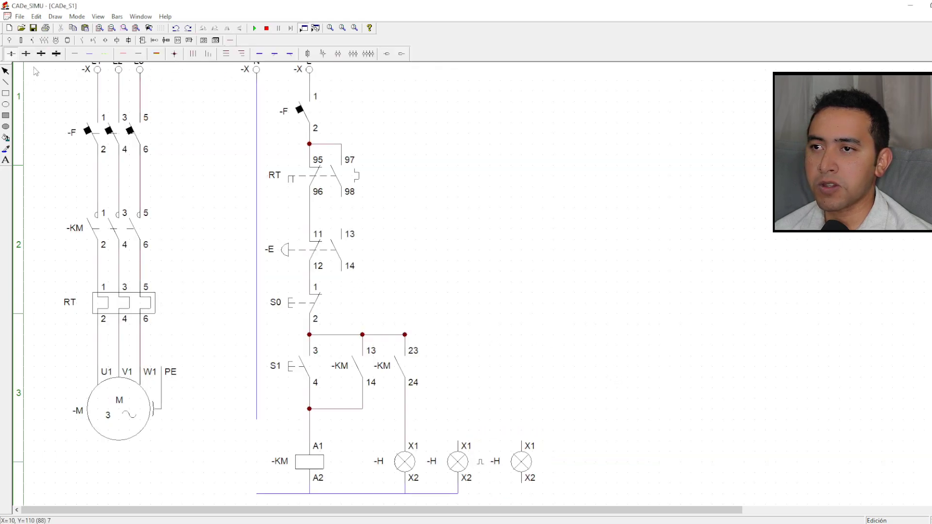
left_click(75, 53)
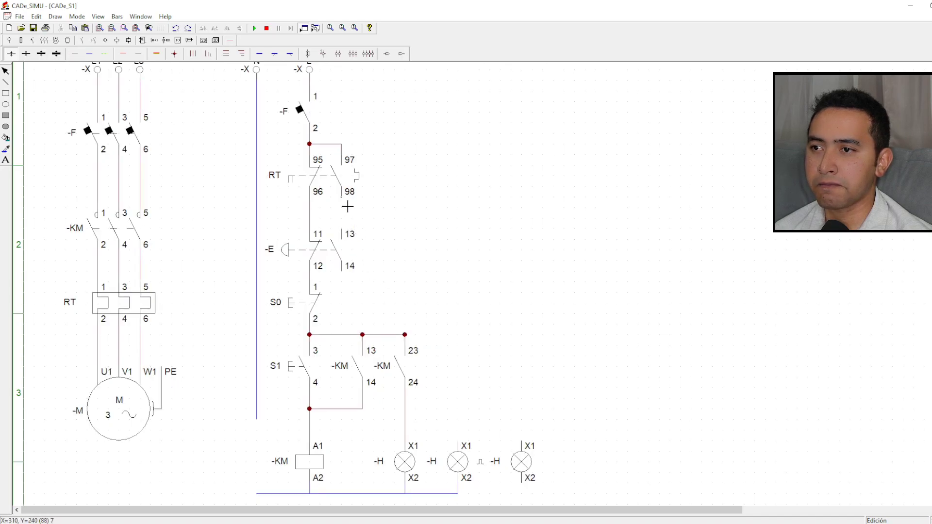
mouse_move(348, 205)
left_mouse_down()
mouse_move(522, 268)
mouse_move(530, 440)
mouse_move(537, 252)
mouse_move(524, 211)
left_mouse_up()
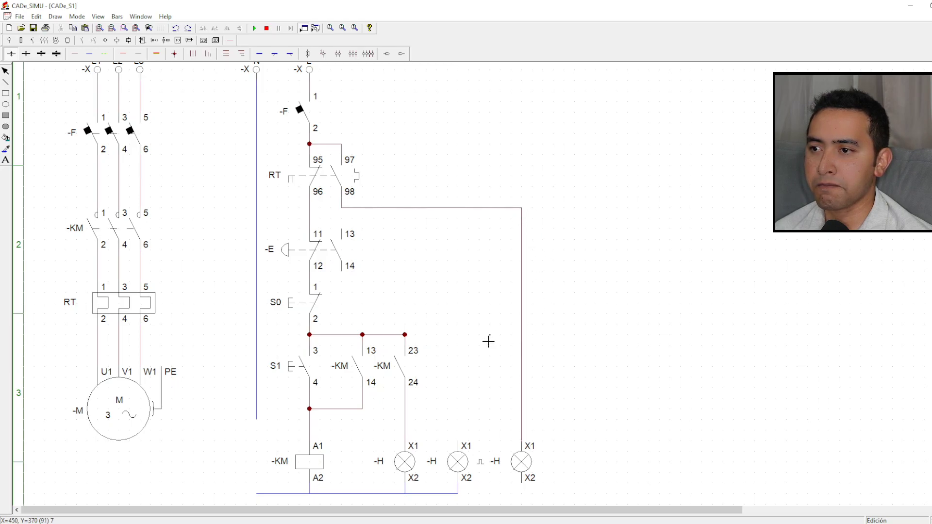
Extend the neutral line to terminal X2 of the yellow lamp and join it to the vertical line from supply N
left_click(89, 54)
left_click_drag(459, 495, 530, 494)
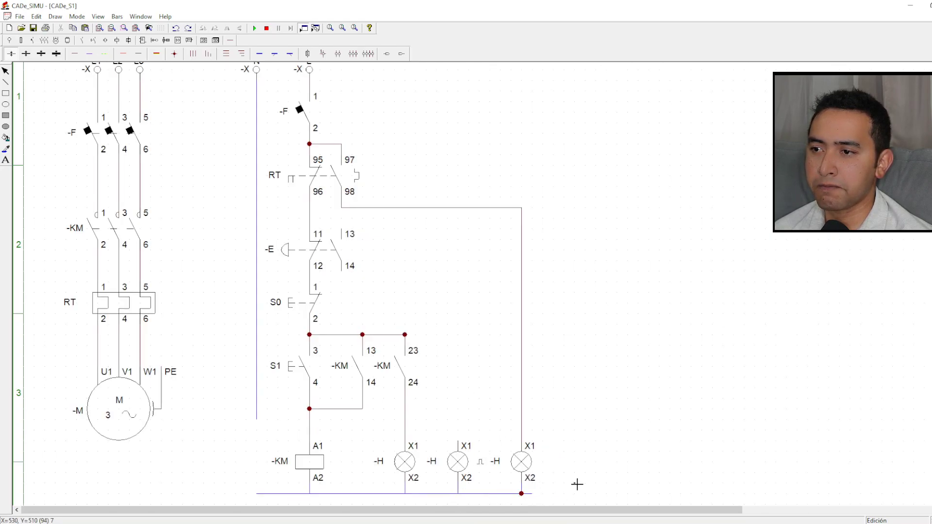
left_click_drag(266, 425, 265, 488)
Run the simulation briefly to check the neutral connection, and stop it
left_click(255, 29)
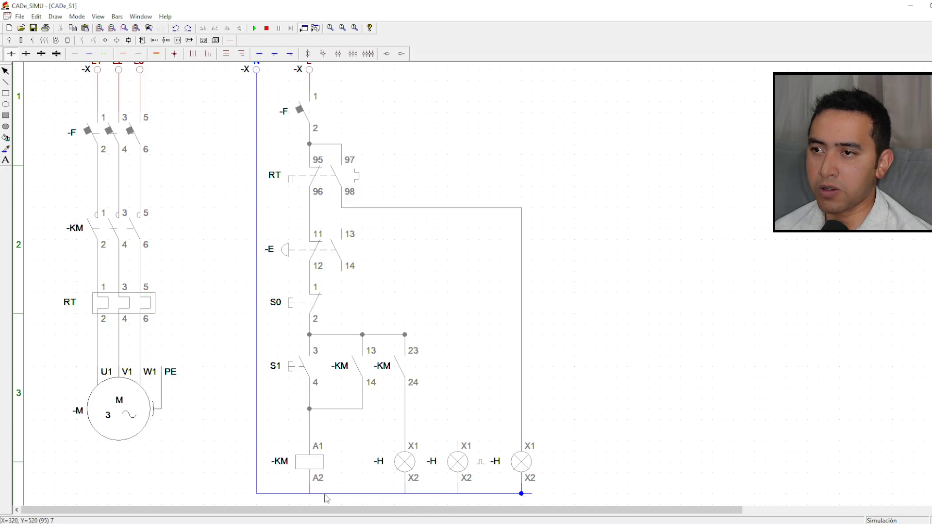
left_click(267, 29)
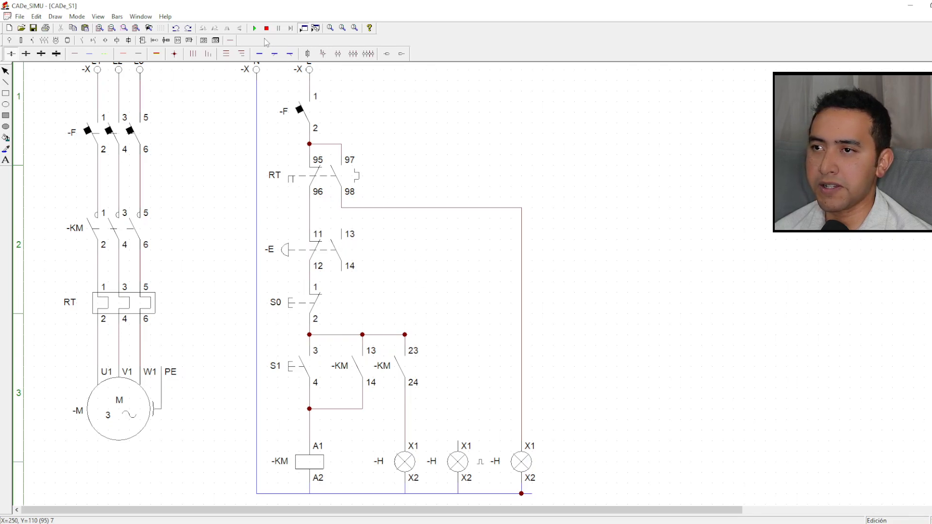
Run the simulation, start the motor with S1, actuate emergency button E and stop the simulation
left_click(255, 28)
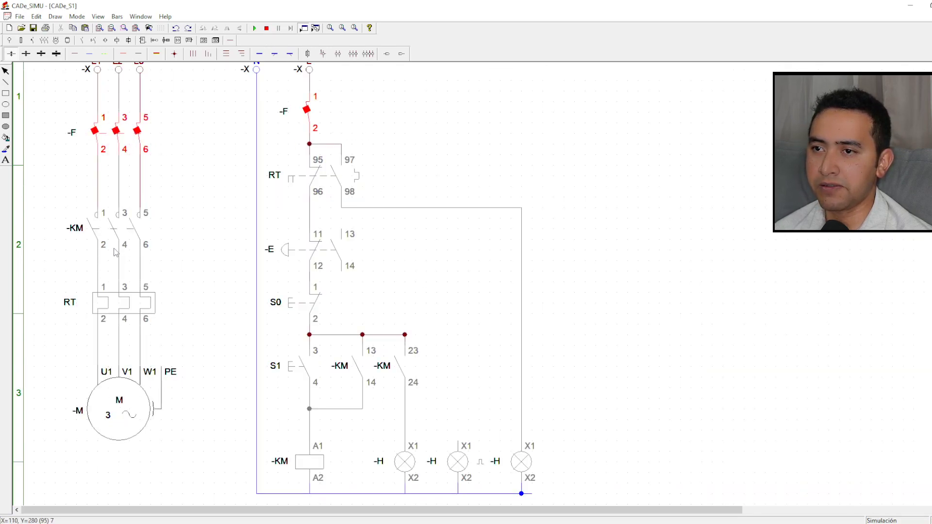
left_click(296, 370)
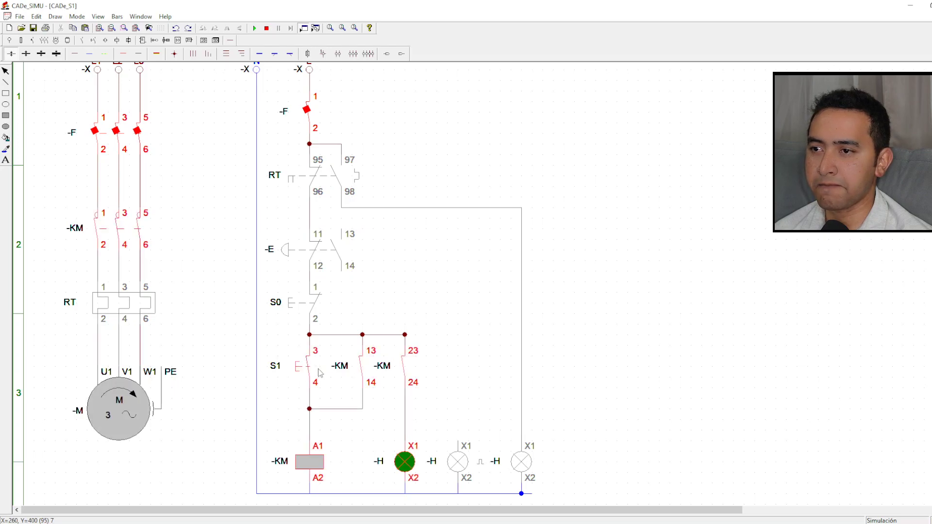
left_click(291, 250)
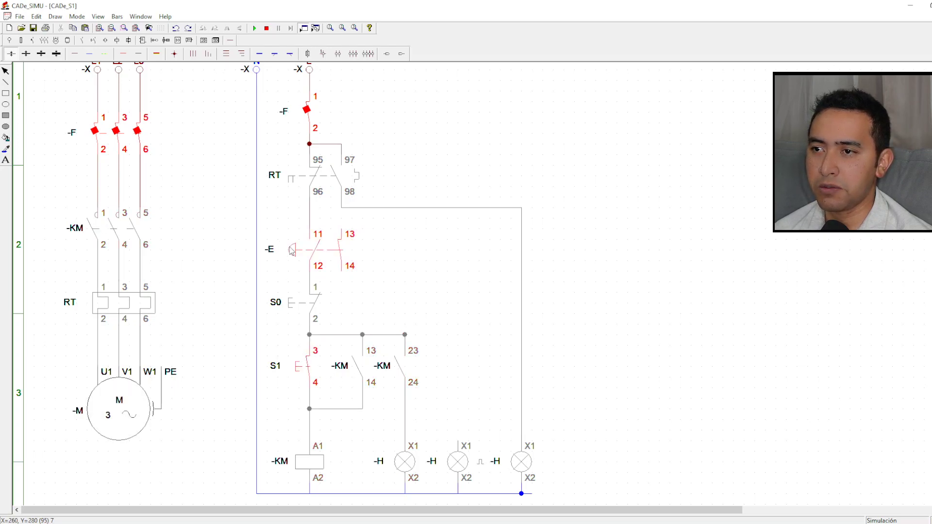
left_click(291, 251)
left_click(291, 250)
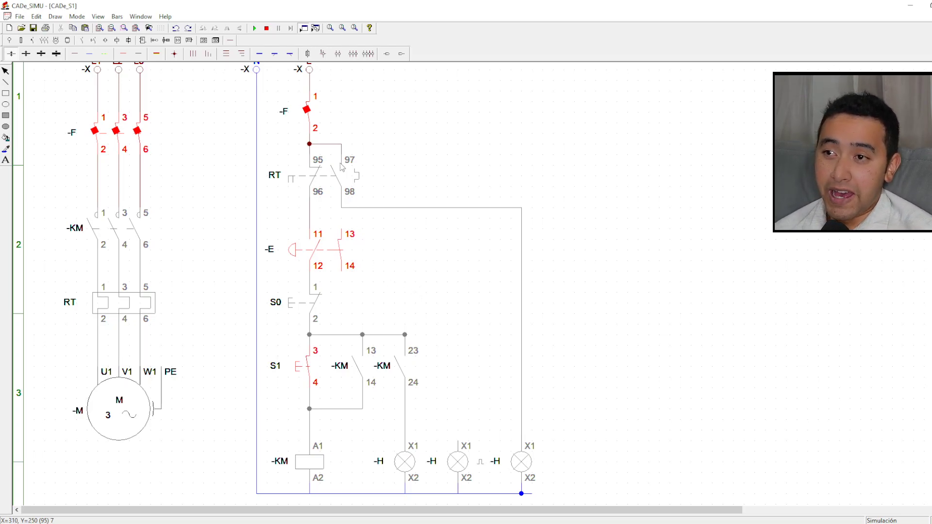
left_click(267, 29)
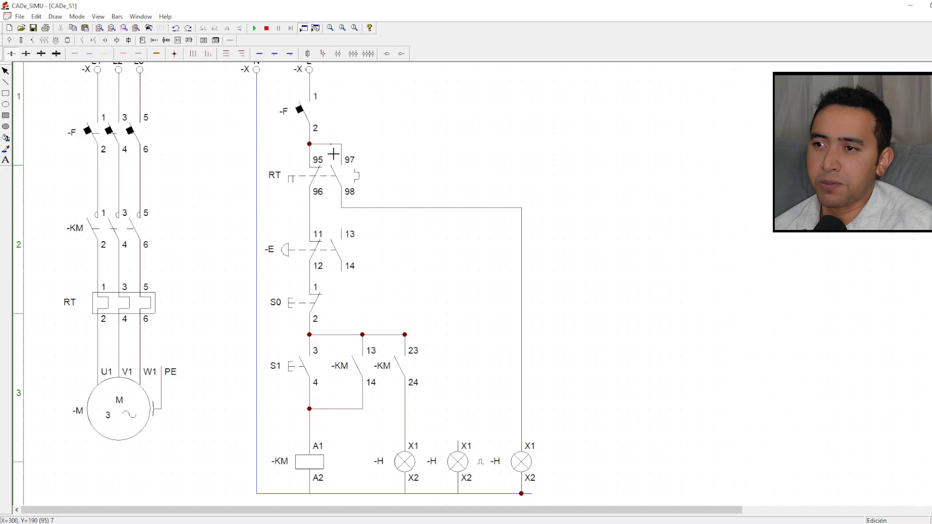
Wire terminal 13 of emergency button E to the line feeding RT terminal 97, and terminal 14 to X1 of the intermittent lamp
mouse_move(332, 146)
left_mouse_down()
mouse_move(333, 208)
mouse_move(357, 260)
mouse_move(345, 277)
mouse_move(350, 305)
mouse_move(364, 329)
mouse_move(349, 308)
mouse_move(458, 322)
mouse_move(456, 381)
mouse_move(464, 316)
mouse_move(467, 443)
left_mouse_up()
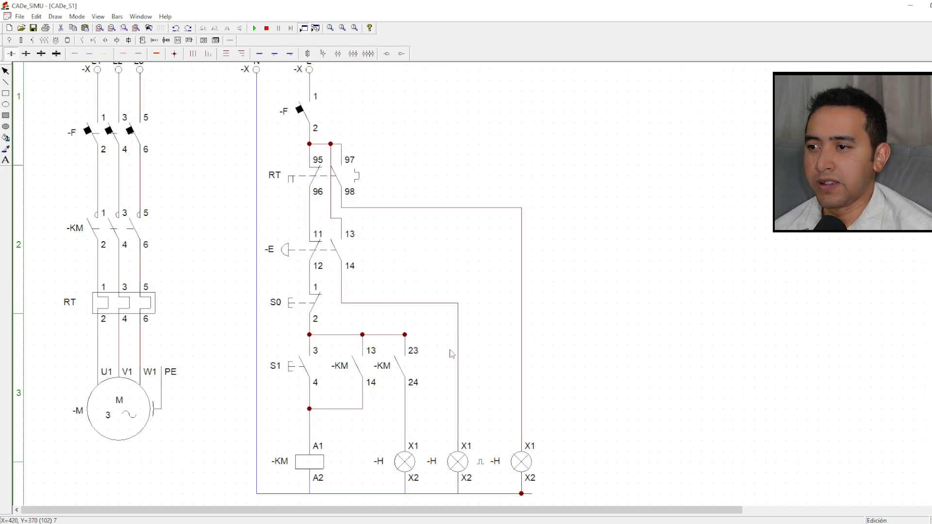
Run the simulation and test starting the motor with S1 and stopping it with S0
left_click(254, 28)
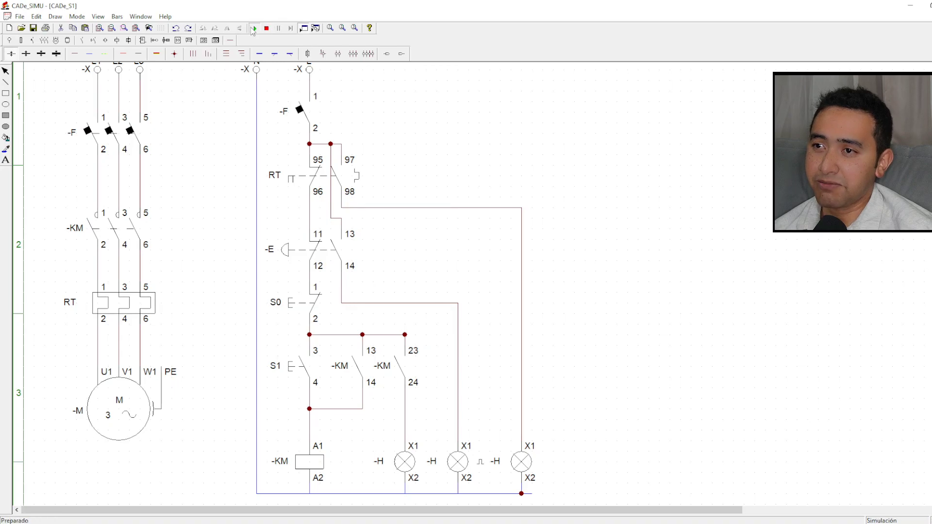
left_click(141, 143)
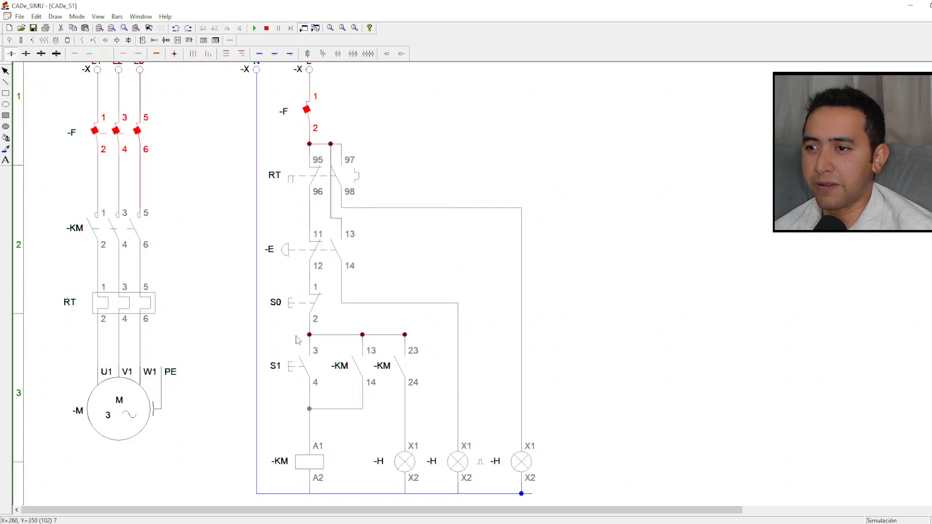
left_click(292, 372)
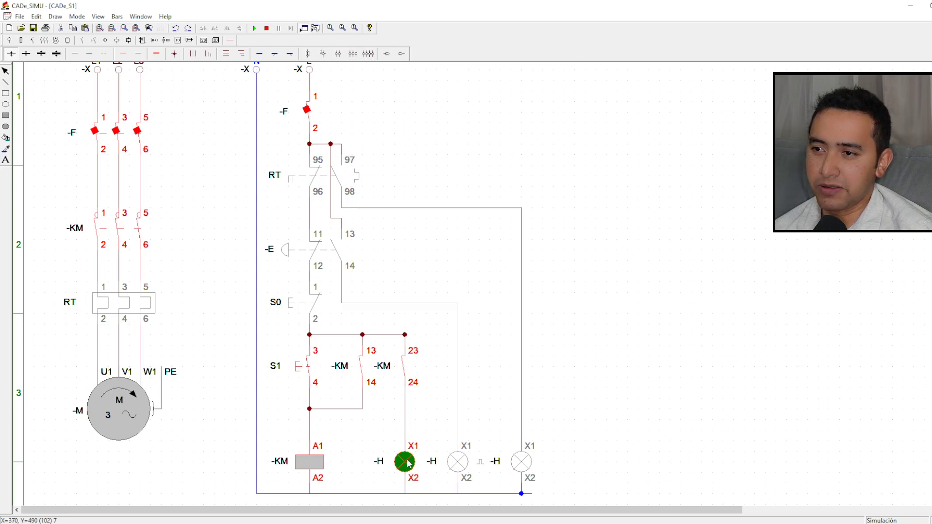
left_click(291, 306)
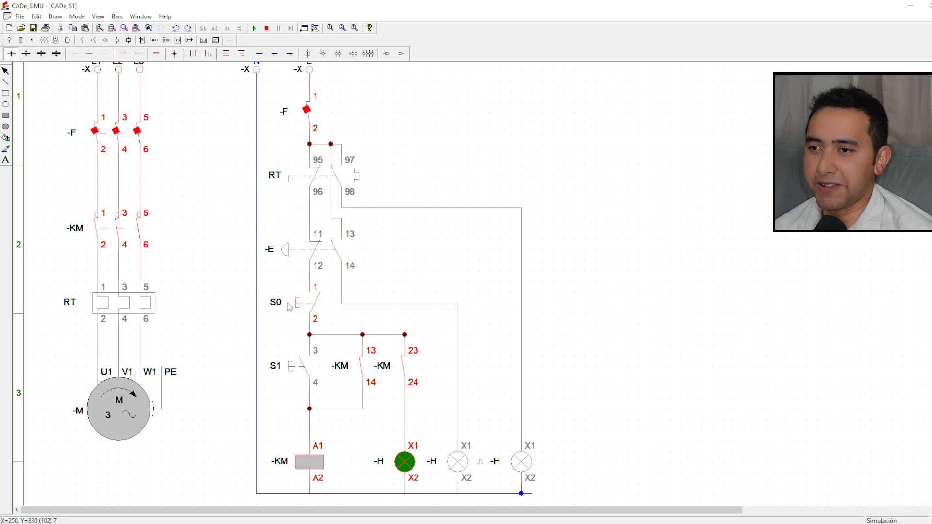
left_click(289, 303)
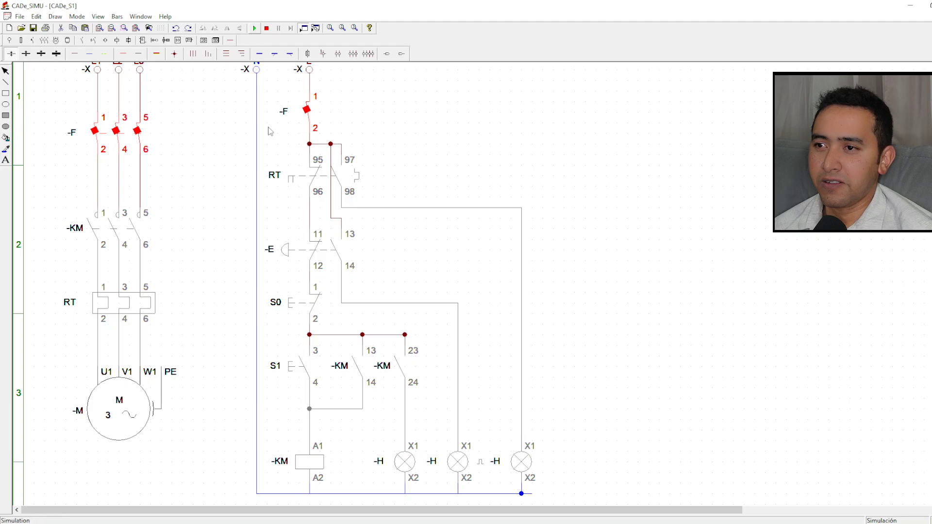
Start the motor again with S1, and trip and reset overload relay RT to test the yellow lamp
left_click(305, 366)
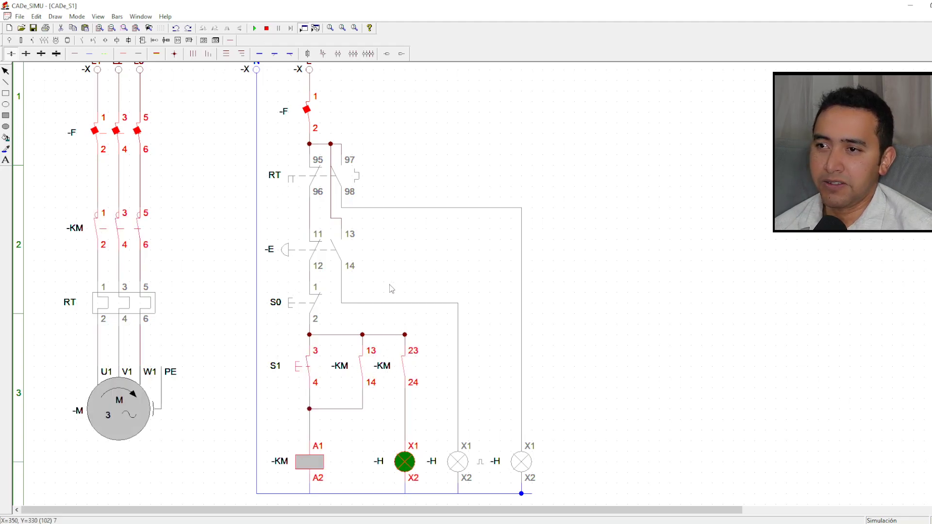
left_click(117, 306)
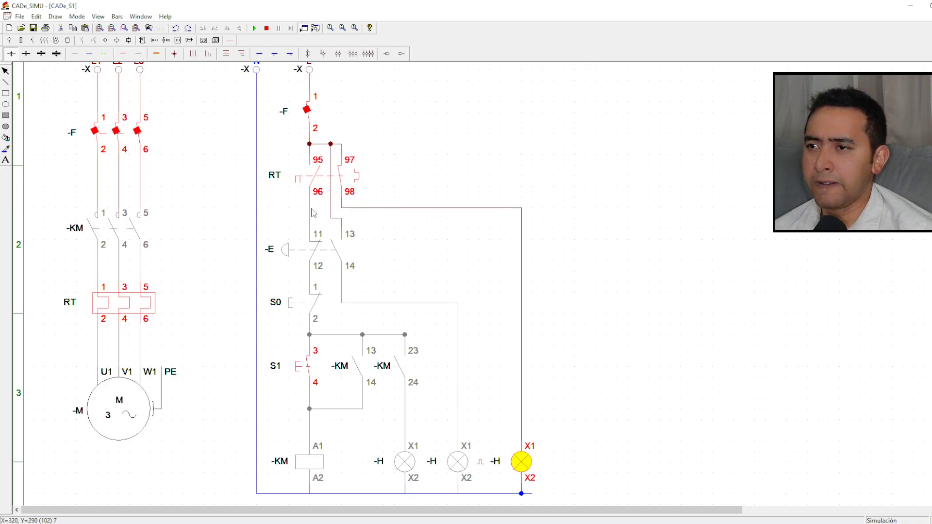
left_click(129, 316)
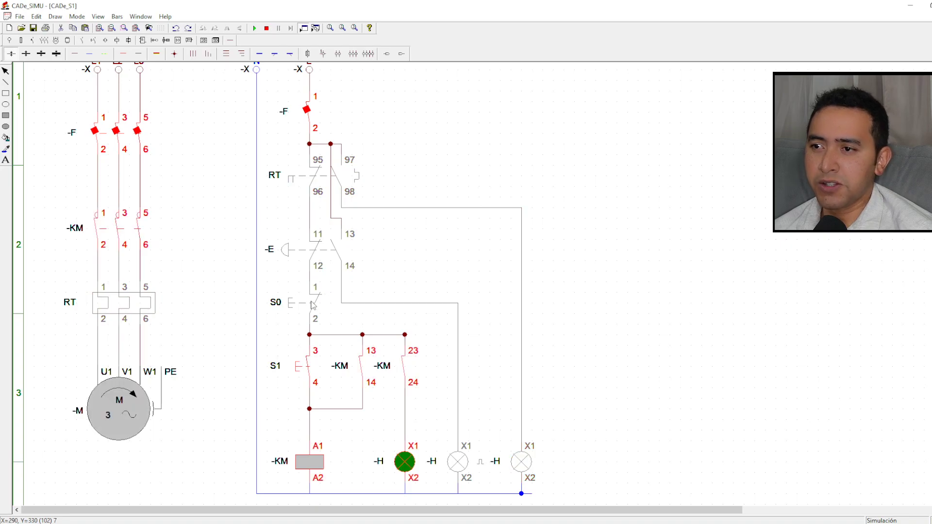
Operate S1 and S0 again, actuate emergency button E to test the intermittent lamp, and stop the simulation
left_click(301, 371)
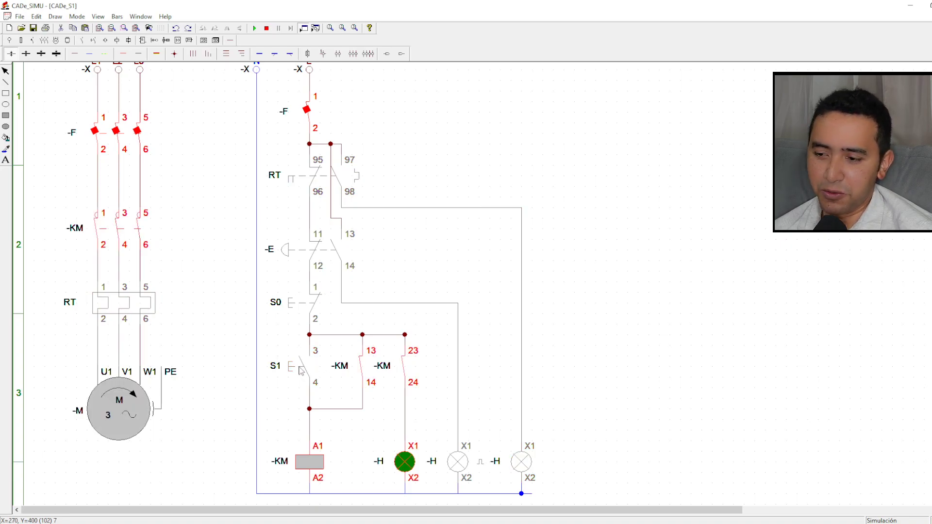
left_click(299, 367)
left_click(291, 307)
left_click(301, 378)
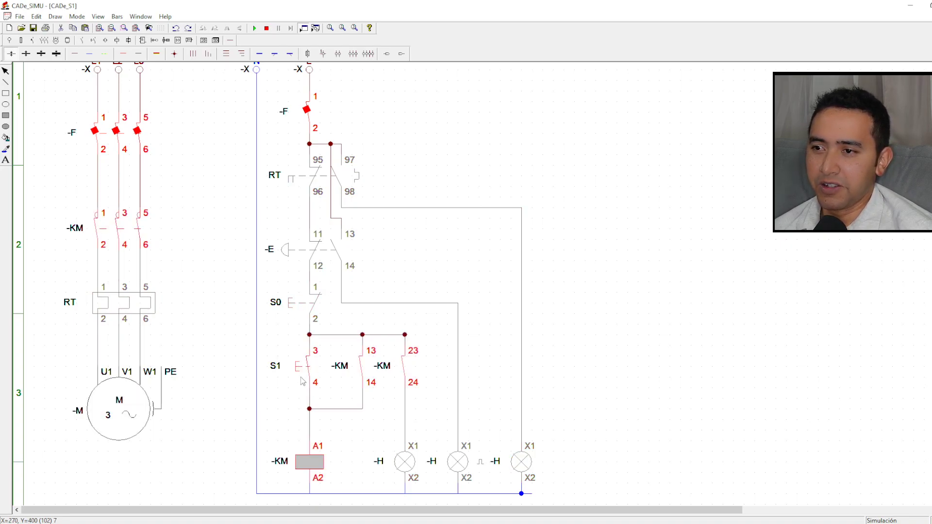
left_click(284, 251)
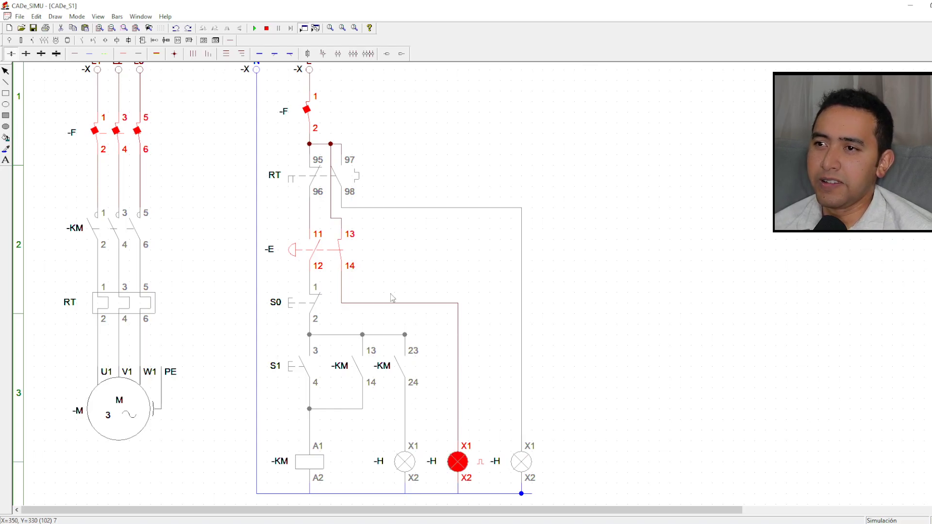
left_click(268, 29)
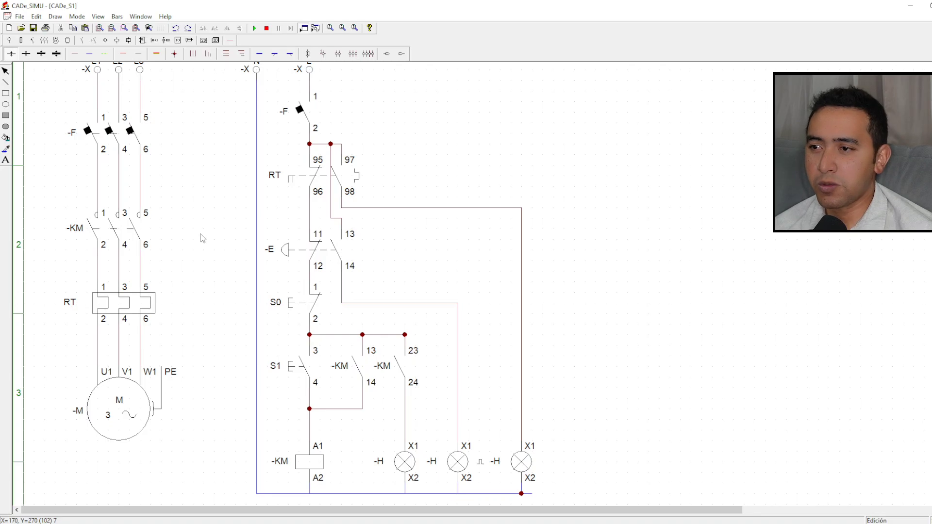
Remove overload relay RT and three-pole breaker F from the power circuit, wiring contactor KM straight to the motor
left_click(137, 305)
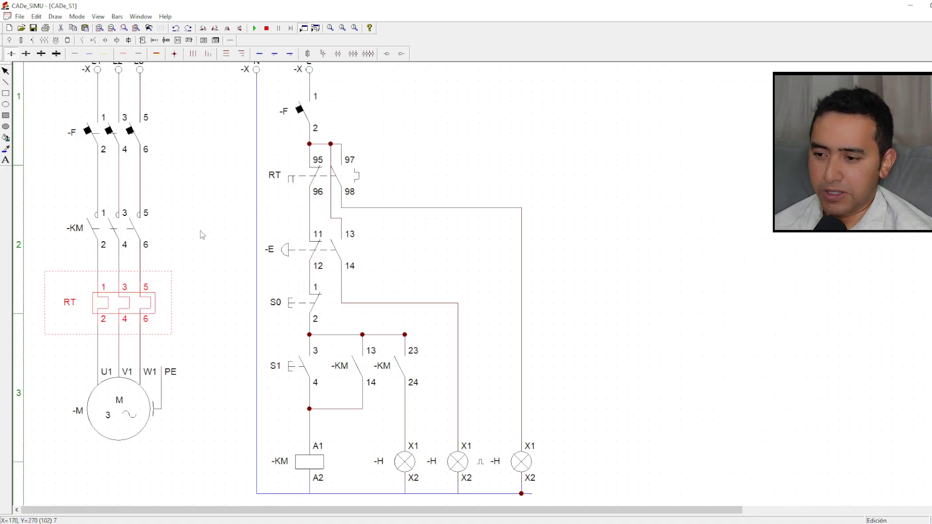
key("Delete")
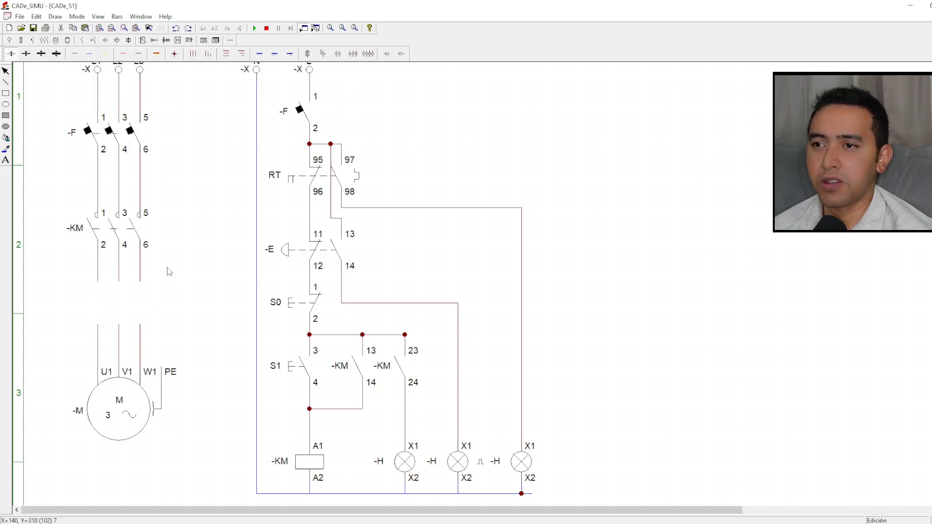
left_click(121, 137)
key("Delete")
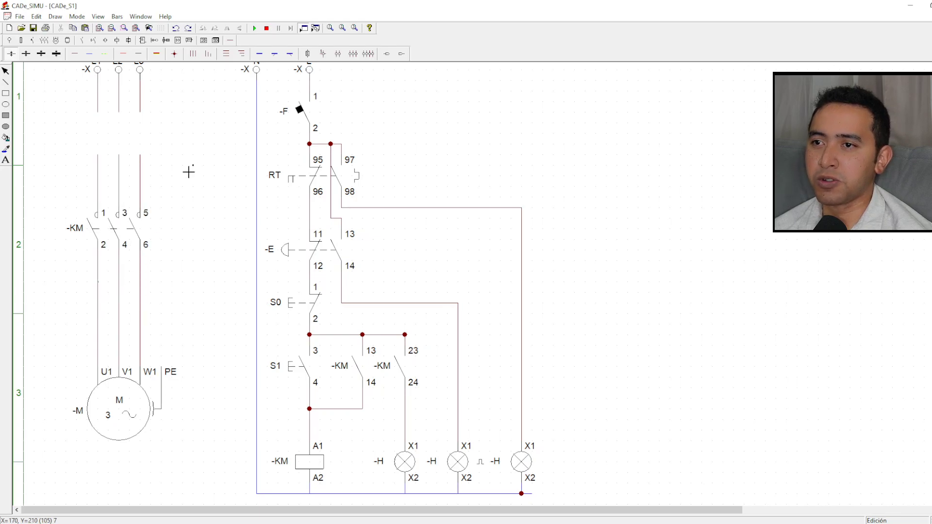
Delete the three leftover wires below supply terminals L1, L2 and L3
key("Delete")
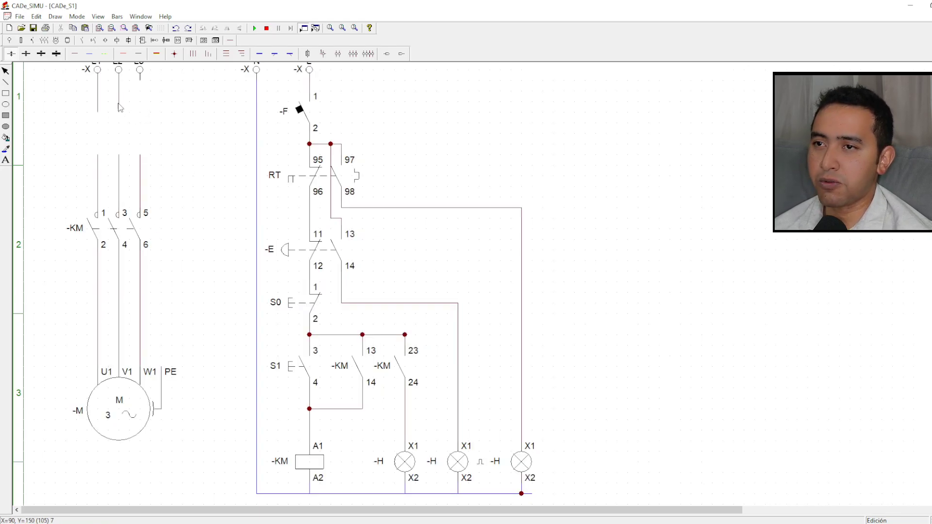
left_click(120, 106)
key("Delete")
left_click(100, 104)
key("Delete")
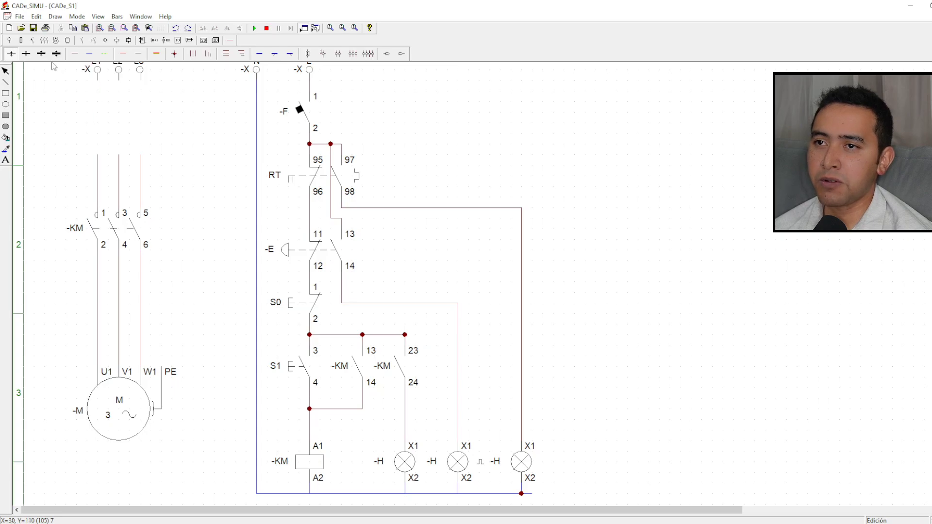
Place a three-pole motor protection breaker Q directly below supply terminals L1, L2 and L3
left_click(43, 41)
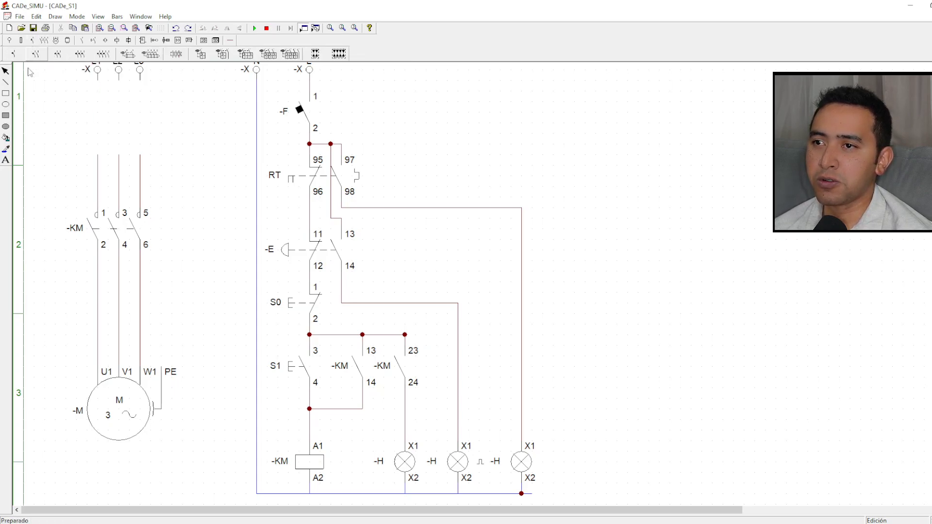
left_click(266, 56)
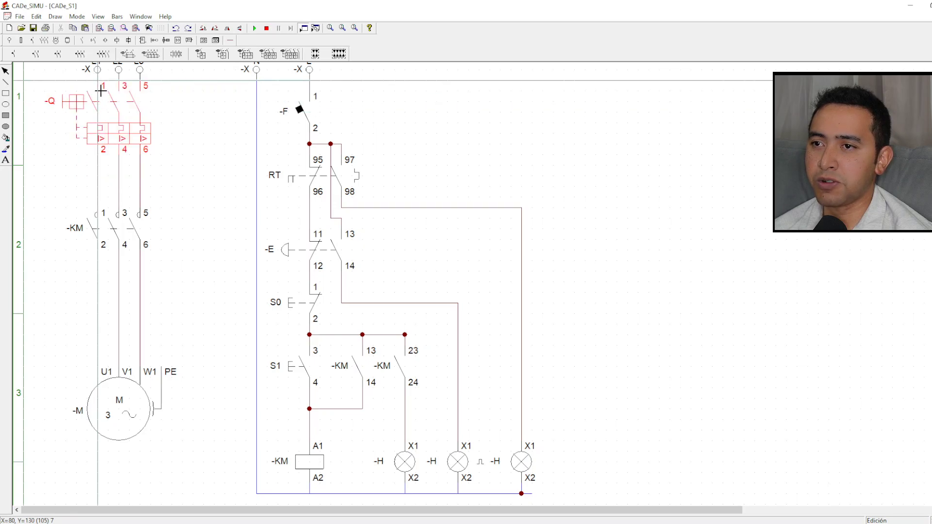
left_click(101, 101)
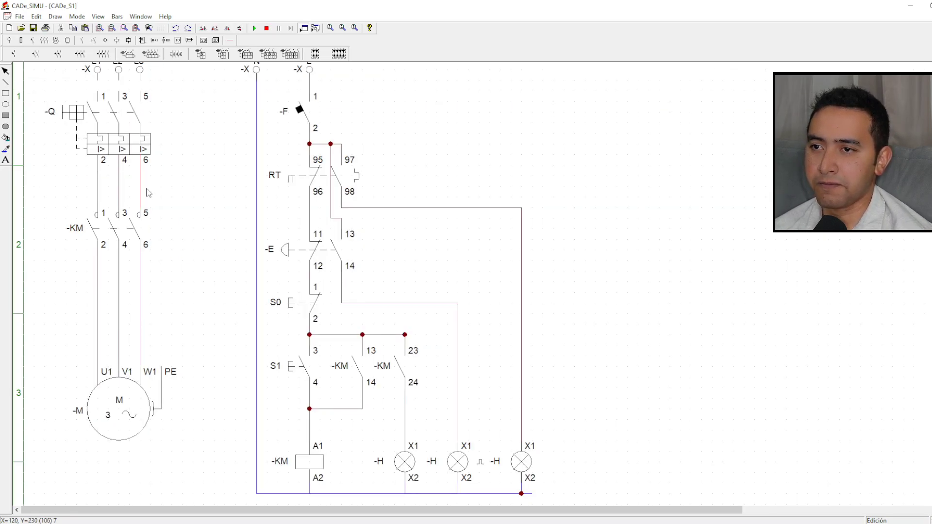
Replace the three wires between breaker Q and contactor KM with a three-phase connection from terminals 2, 4, 6 to 1, 3, 5
key("Delete")
left_click(125, 187)
key("Delete")
left_click(103, 184)
key("Delete")
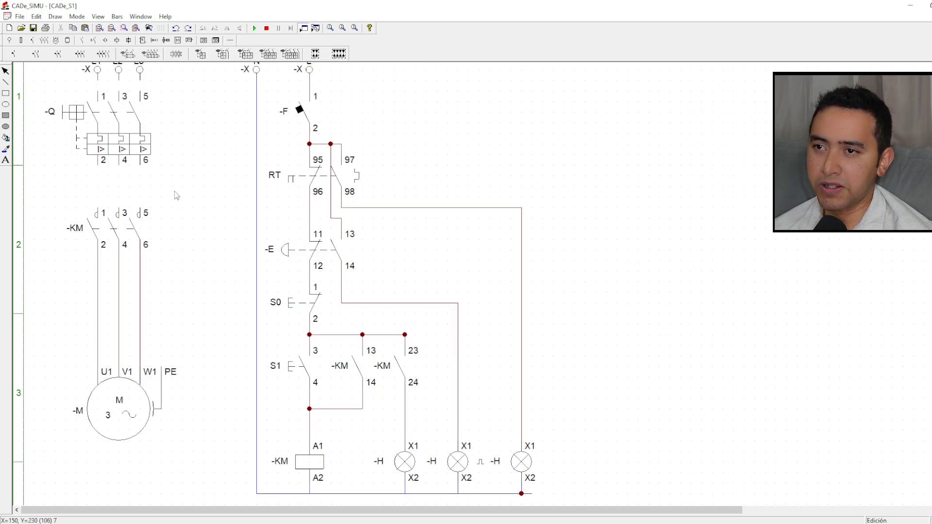
left_click(230, 40)
left_click(193, 53)
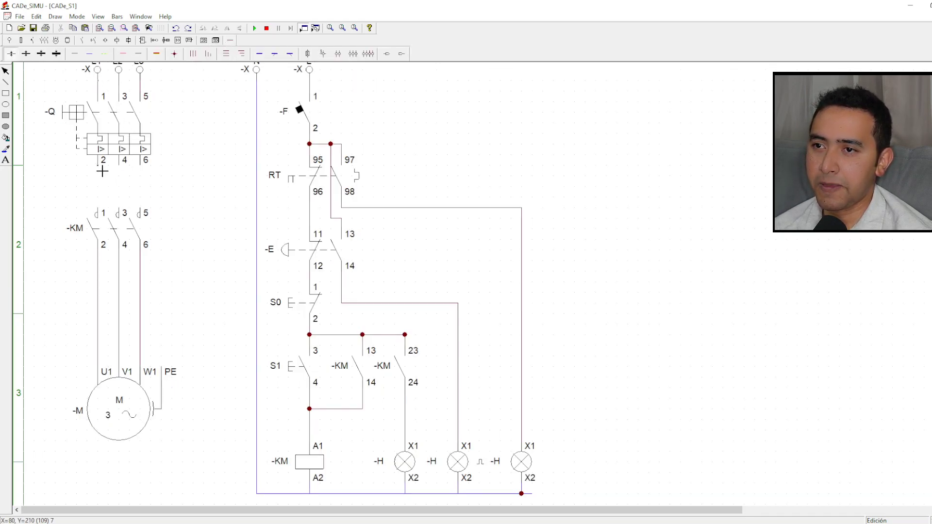
left_click_drag(104, 166, 103, 213)
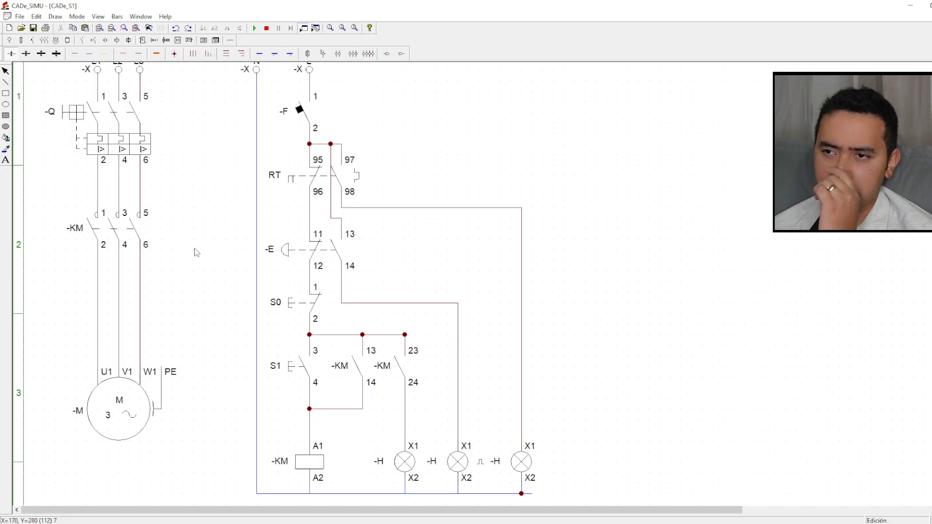
scroll(227, 264, "up", 1)
left_click(129, 170)
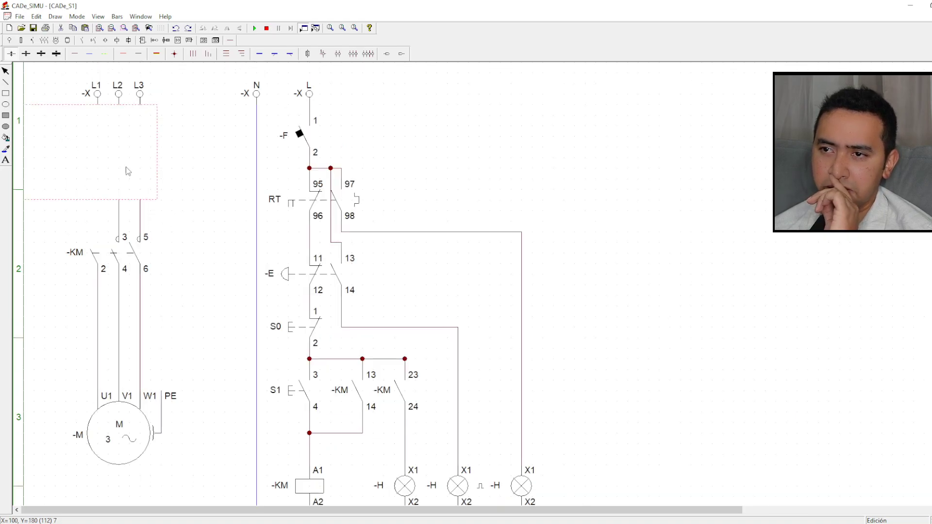
left_click(120, 171)
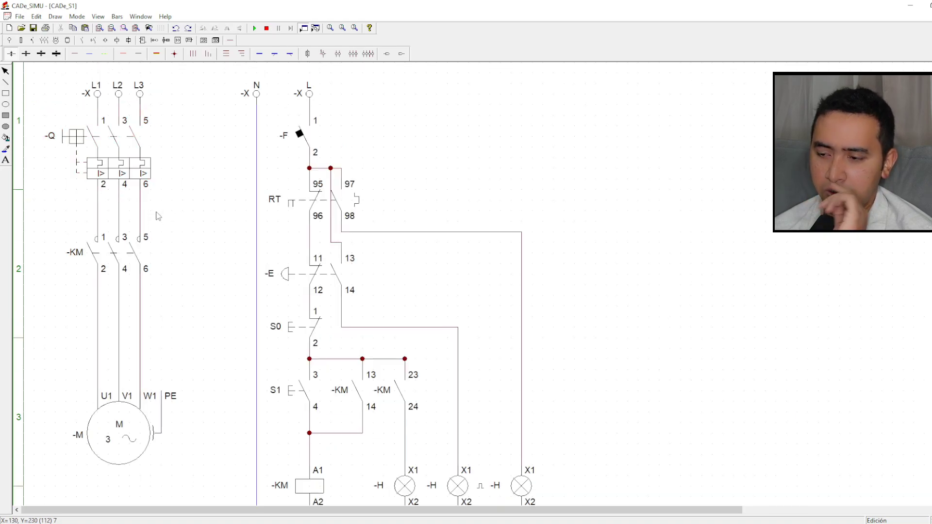
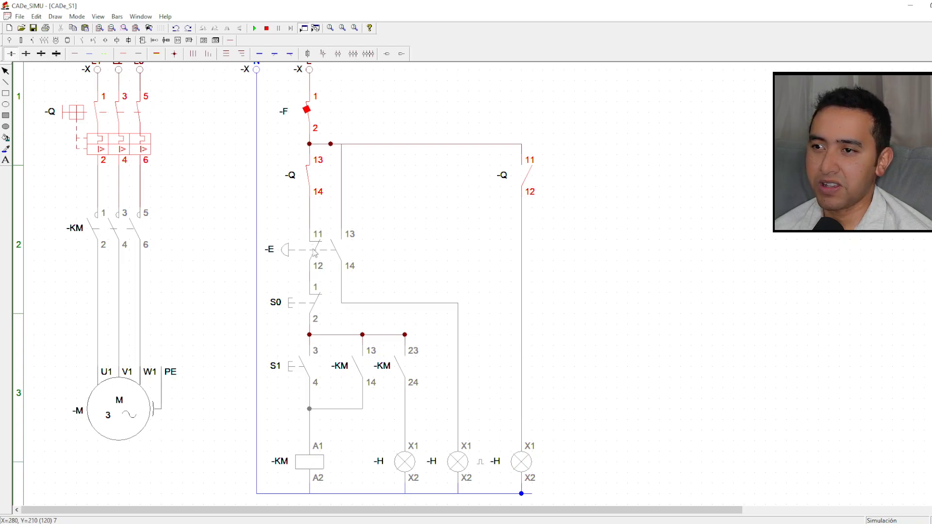
Open and close motor protection breaker Q in the running simulation to test its auxiliary contacts and the yellow lamp
left_click(118, 134)
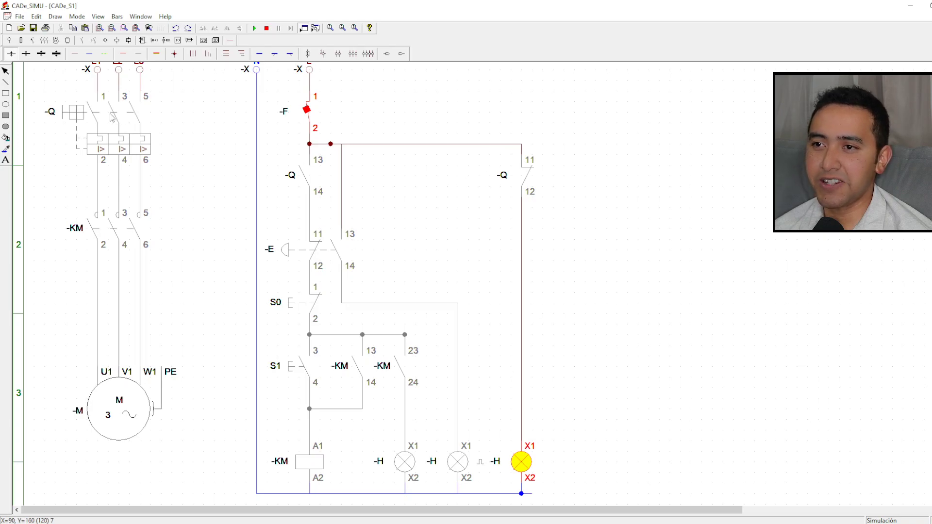
left_click(111, 141)
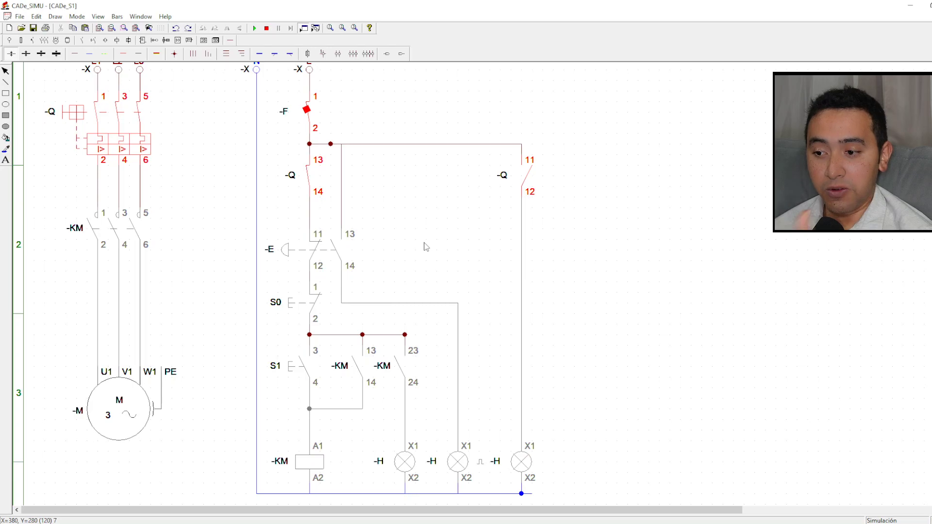
left_click(111, 141)
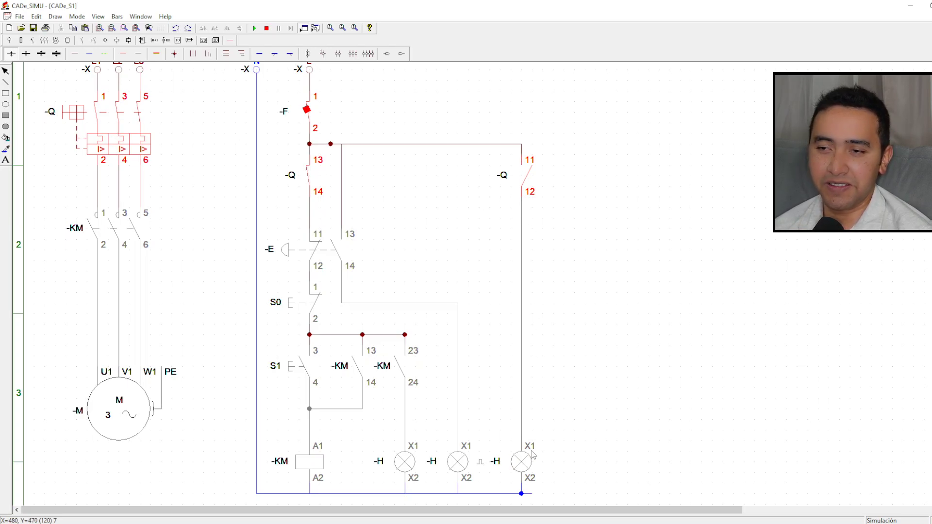
Start the motor with S1, trip motor protection breaker Q to test the shutdown, and stop the simulation
left_click(298, 367)
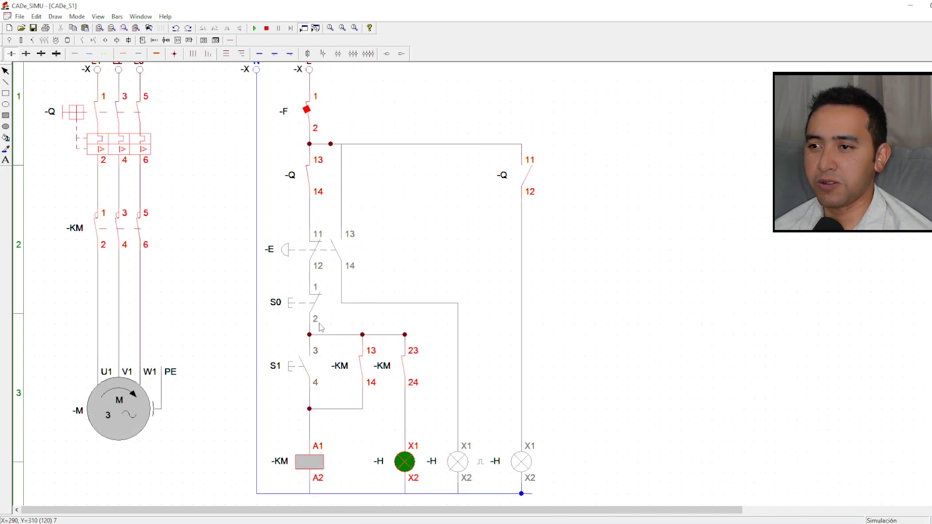
left_click(110, 150)
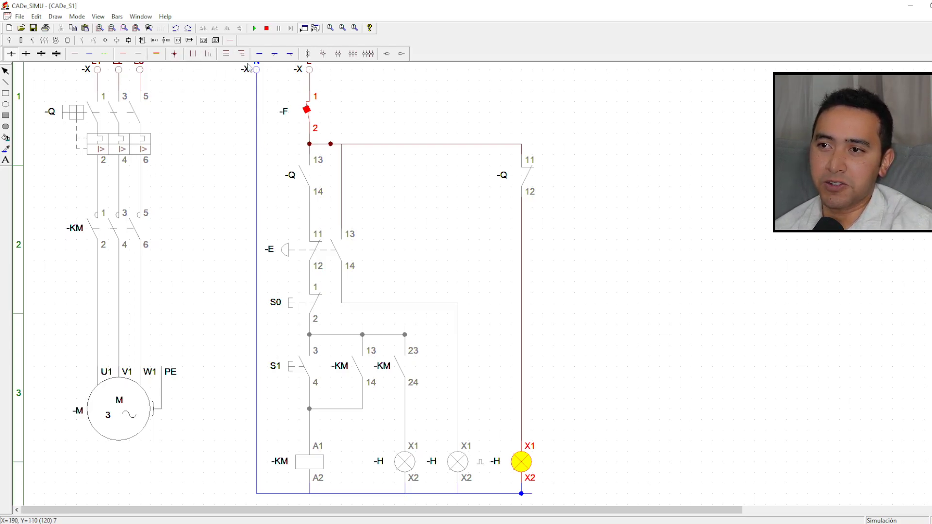
left_click(267, 30)
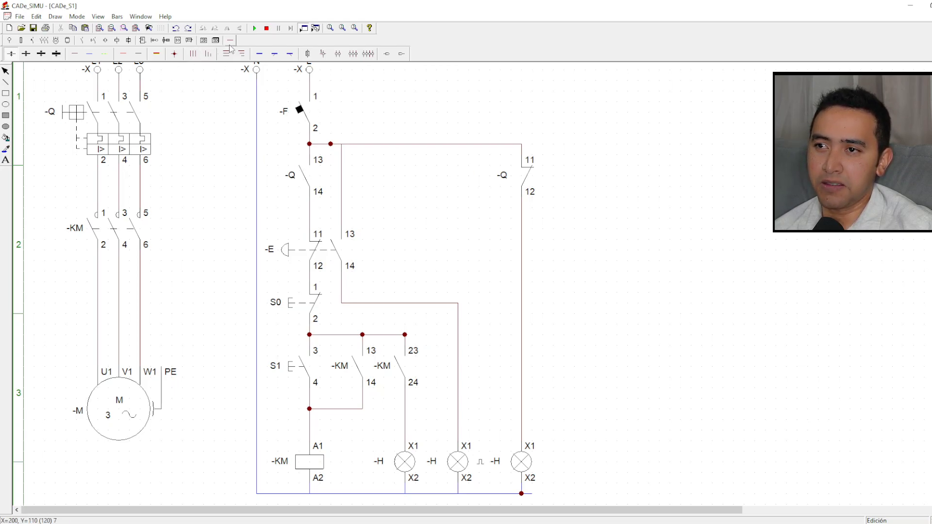
Wire a bypass around auxiliary contact Q 13-14, from the node below breaker F to a new connection node below terminal 14
left_click(75, 54)
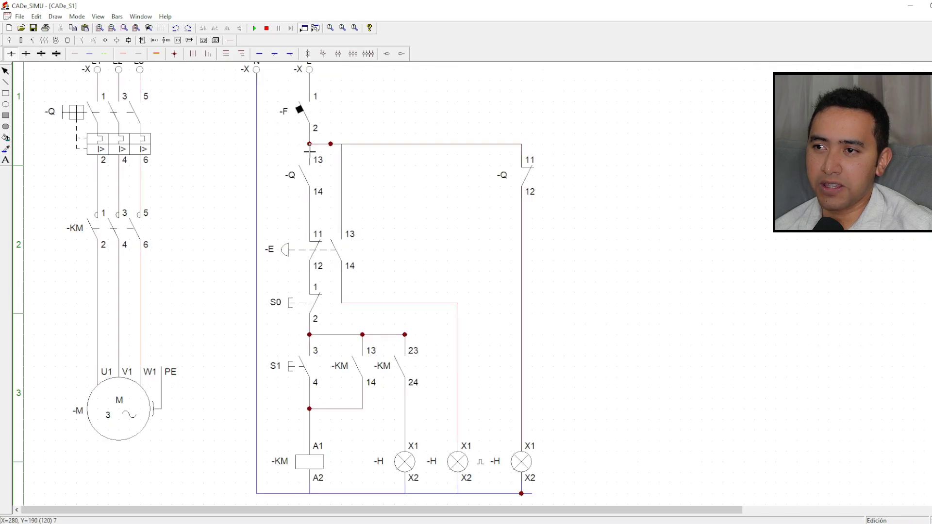
left_click(281, 212)
left_click(311, 217)
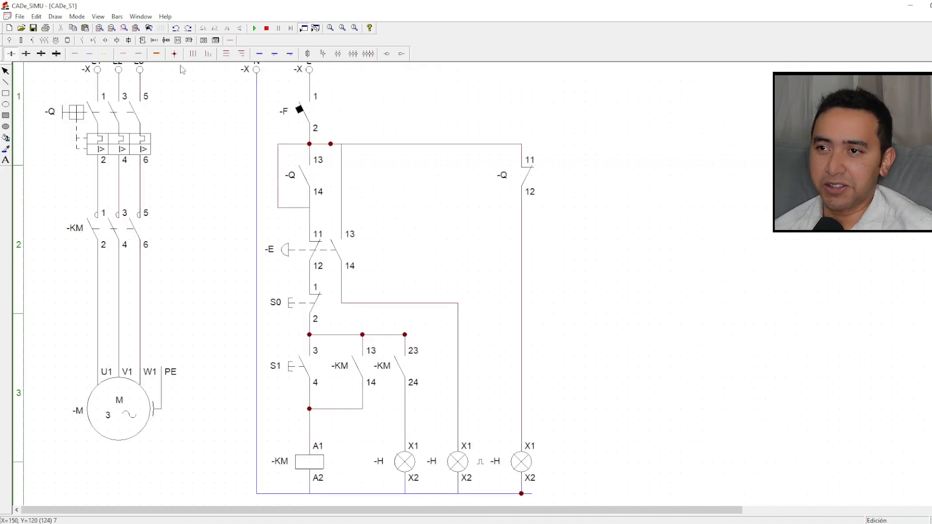
left_click(175, 53)
left_click(309, 208)
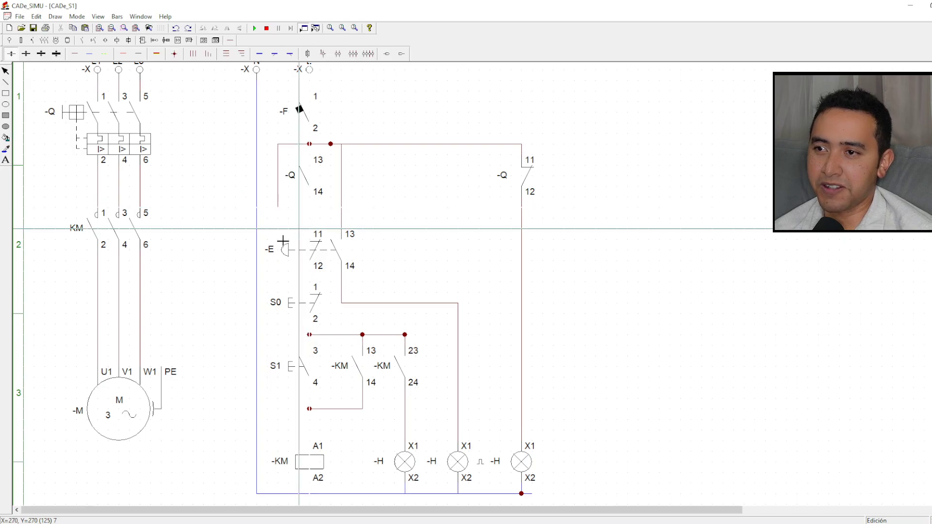
Simulate the bypassed circuit by closing F, starting with S1 and opening breaker Q to check whether contactor KM stays energized
left_click(255, 29)
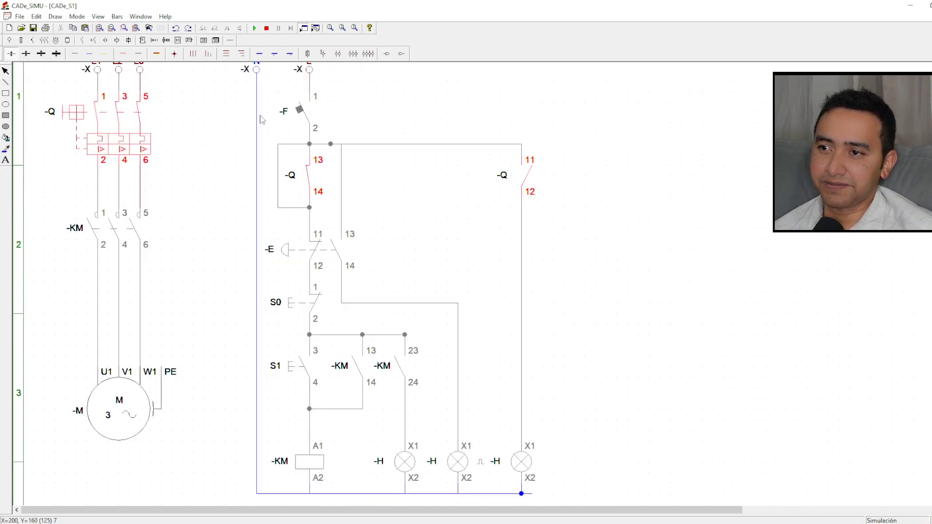
left_click(294, 114)
left_click(294, 369)
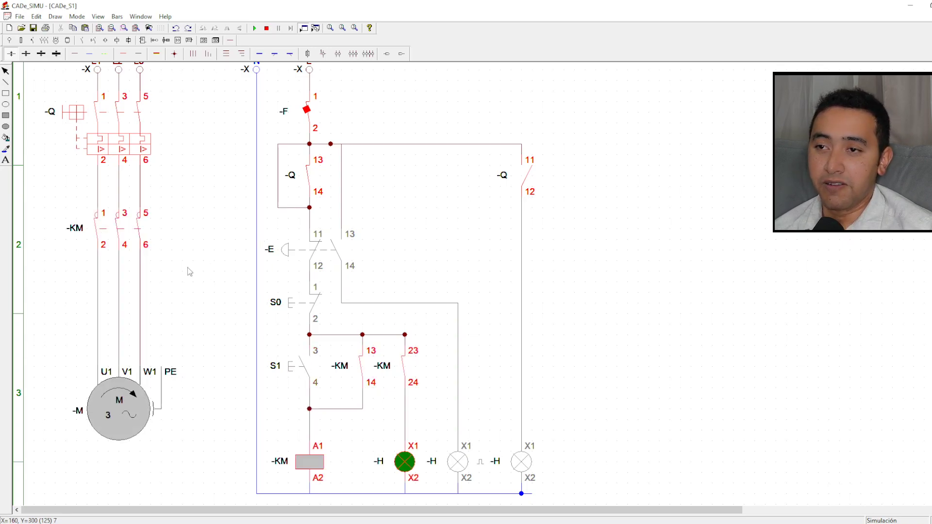
left_click(125, 152)
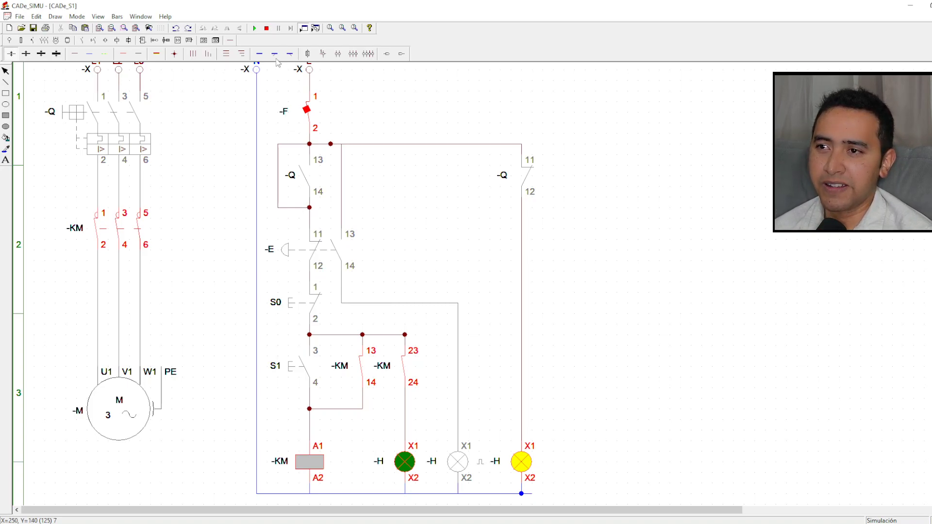
left_click(266, 28)
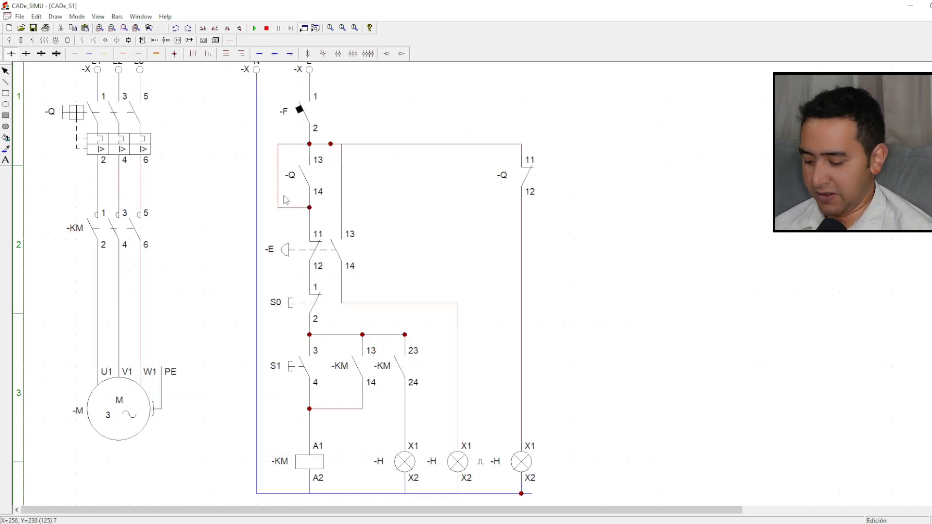
Simulate the circuit without the bypass by closing F, starting the motor with S1 and opening motor protection breaker Q
left_click(254, 28)
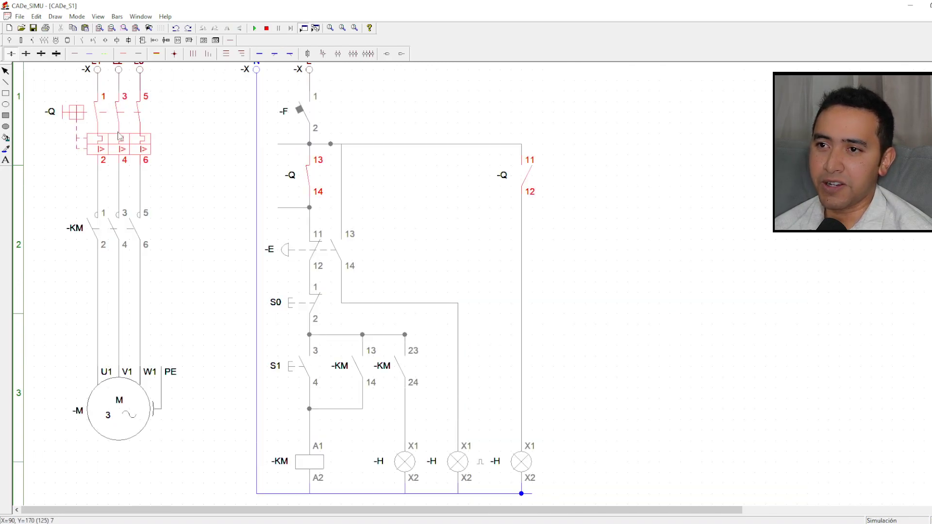
left_click(299, 111)
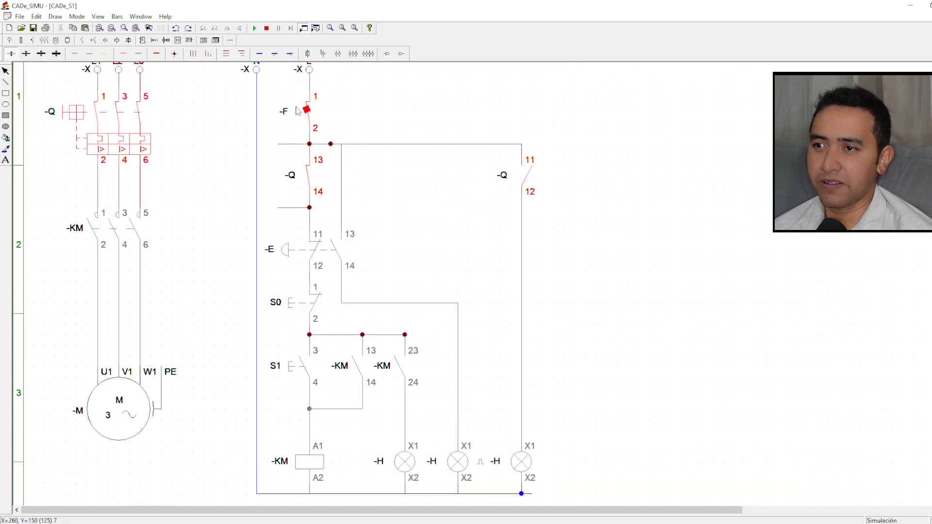
left_click(304, 384)
left_click(83, 115)
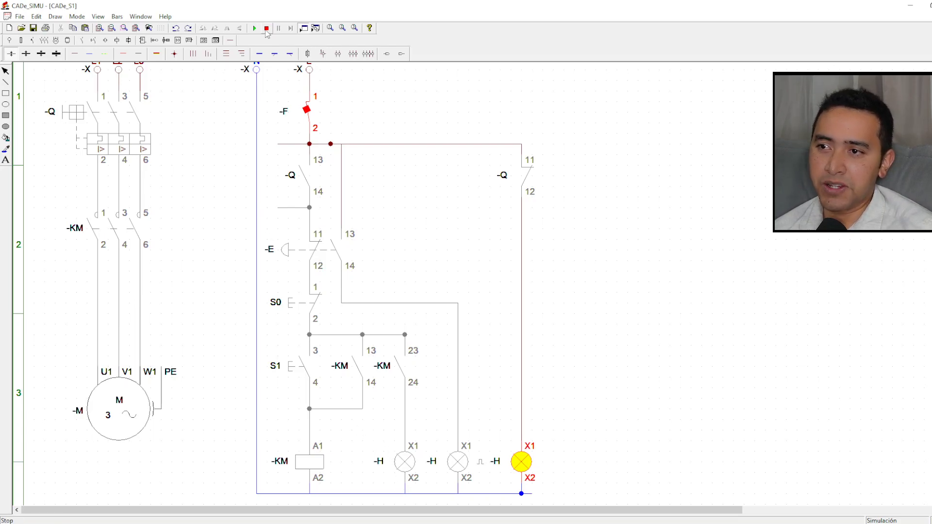
Test emergency button E with breaker Q open and reclosed to check the red and yellow lamps, and end the simulation
left_click(303, 257)
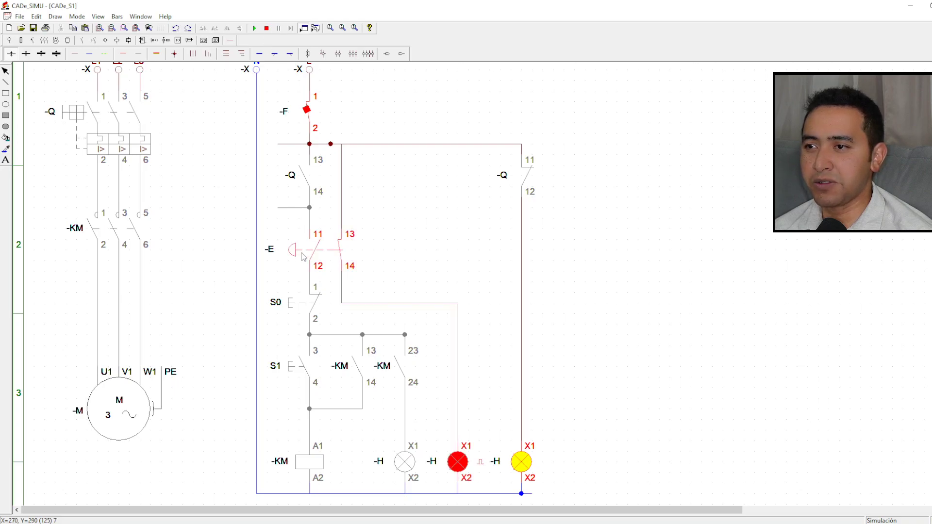
left_click(152, 155)
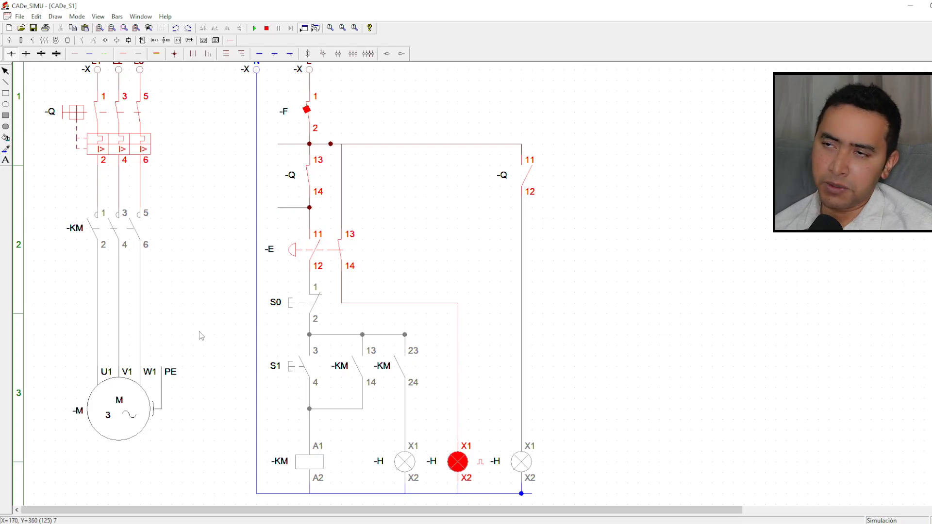
left_click(266, 28)
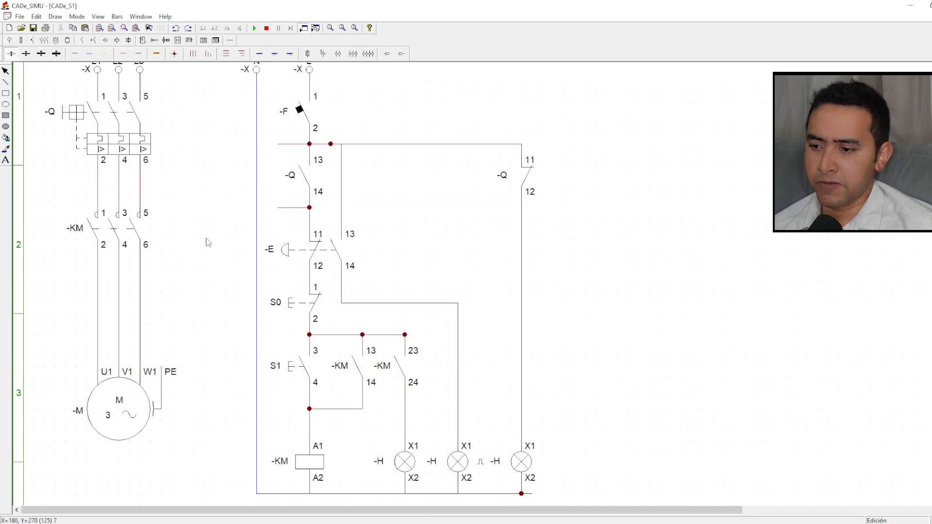